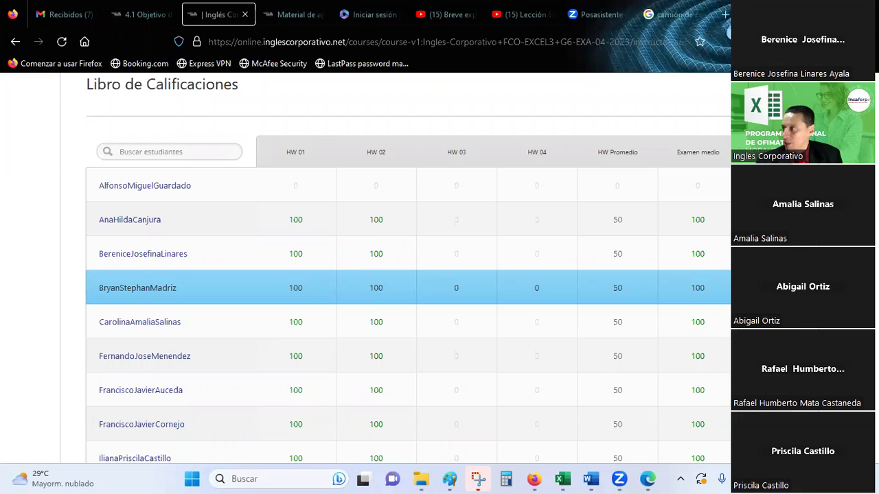
# Bring up the Windows task switcher over the Firefox gradebook
pyautogui.hotkey('alt', 'Tab')
pyautogui.press('Tab')
pyautogui.press('Tab')
# Move the switcher selection to the Excel session 16 user-form workbook window
pyautogui.press('Tab')
pyautogui.press('Tab')
pyautogui.press('Tab')
pyautogui.press('Tab')
pyautogui.press('Tab')
pyautogui.press('Tab')
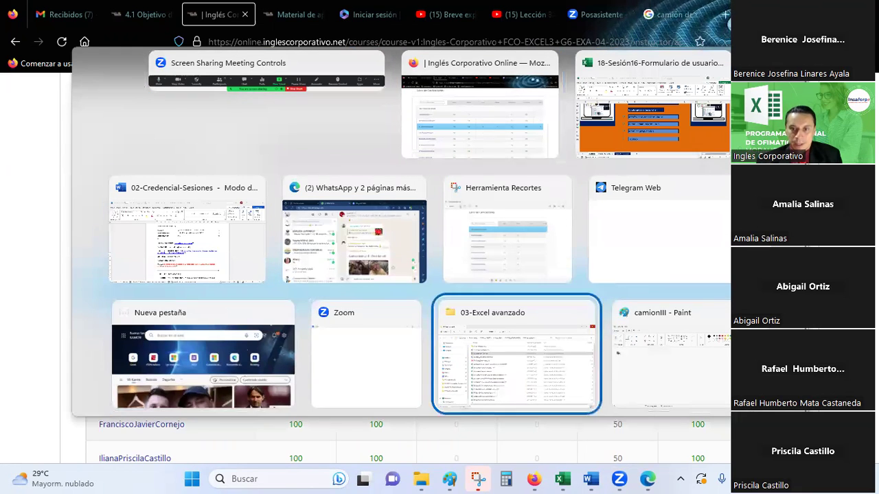
pyautogui.press('Tab')
pyautogui.press('Tab')
pyautogui.press('Tab')
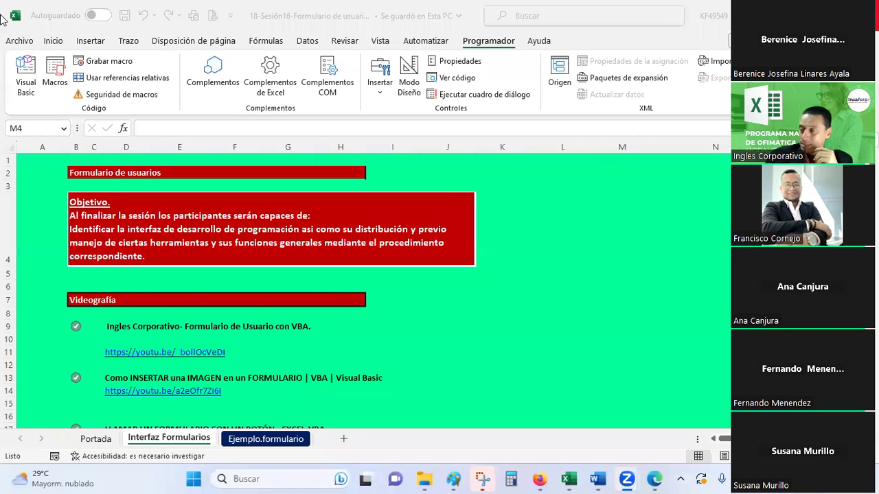
# Confirm in Save As that the file type is Excel macro-enabled workbook (*.xlsm), then return
pyautogui.click(27, 41)
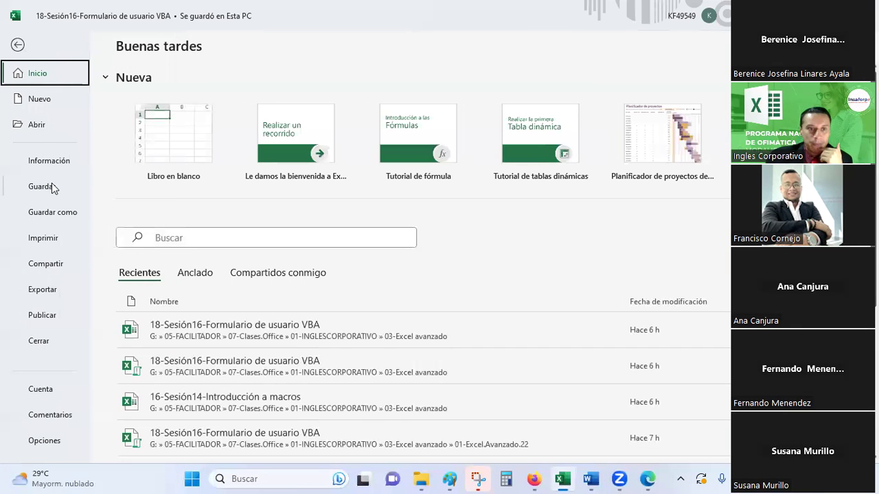
pyautogui.click(47, 218)
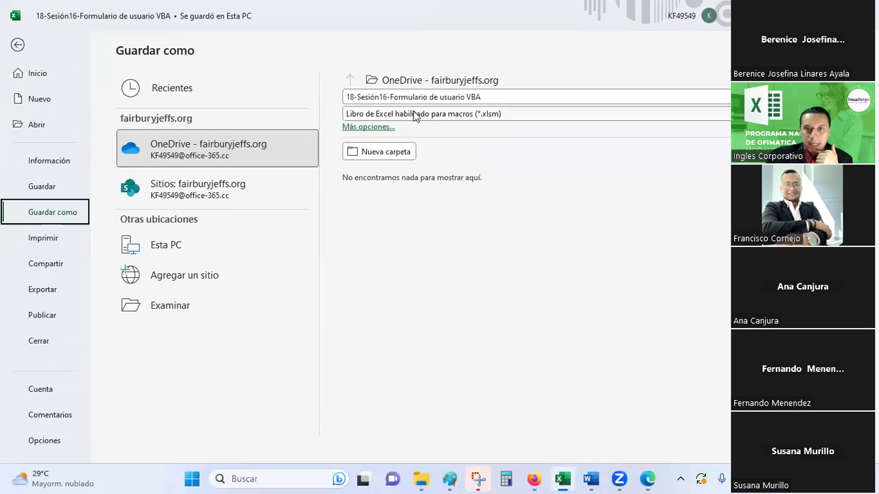
pyautogui.click(421, 114)
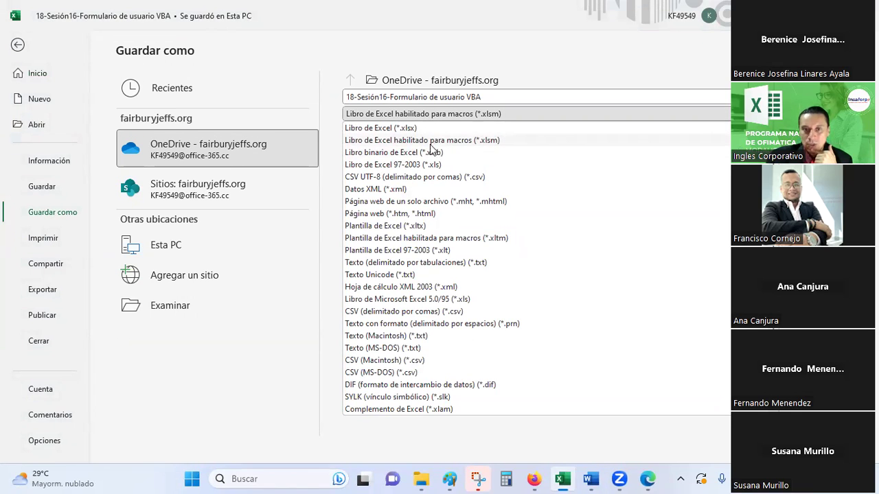
pyautogui.click(396, 114)
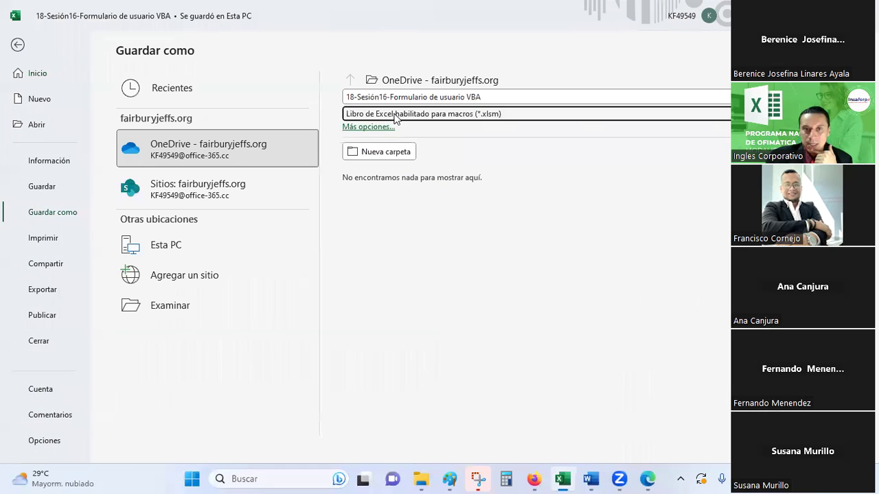
pyautogui.click(18, 46)
pyautogui.click(471, 300)
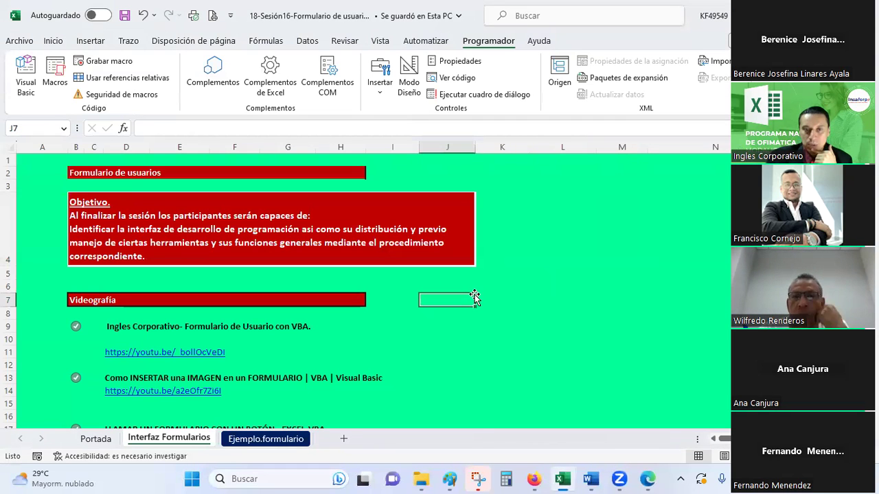
# Save the workbook, look over the Portada cover sheet, then go back to Interfaz Formularios
pyautogui.click(125, 15)
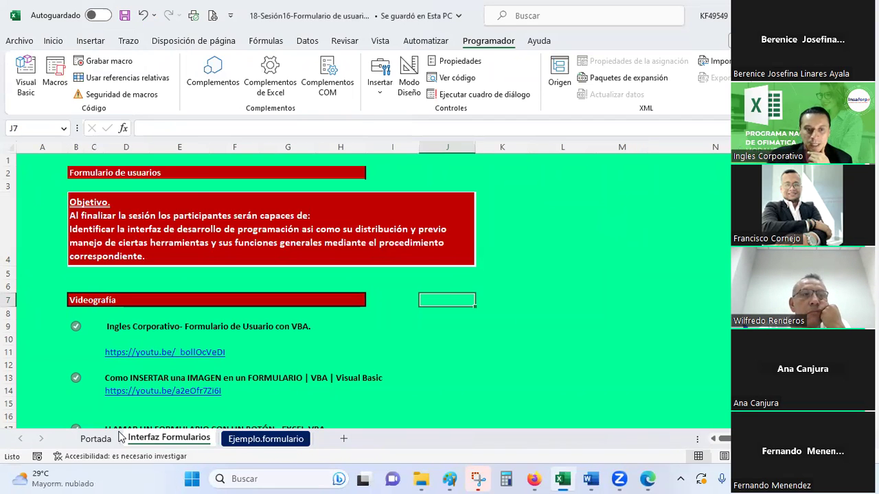
pyautogui.click(98, 438)
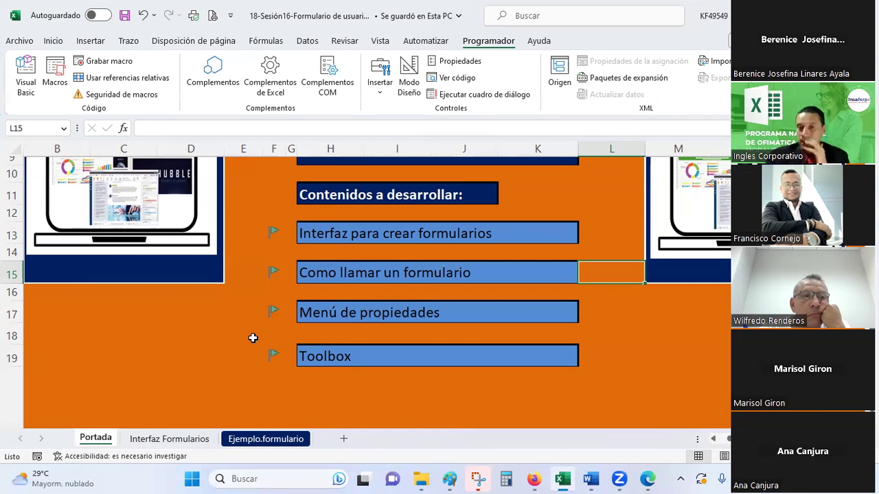
pyautogui.scroll(1, 254, 322)
pyautogui.scroll(1, 254, 320)
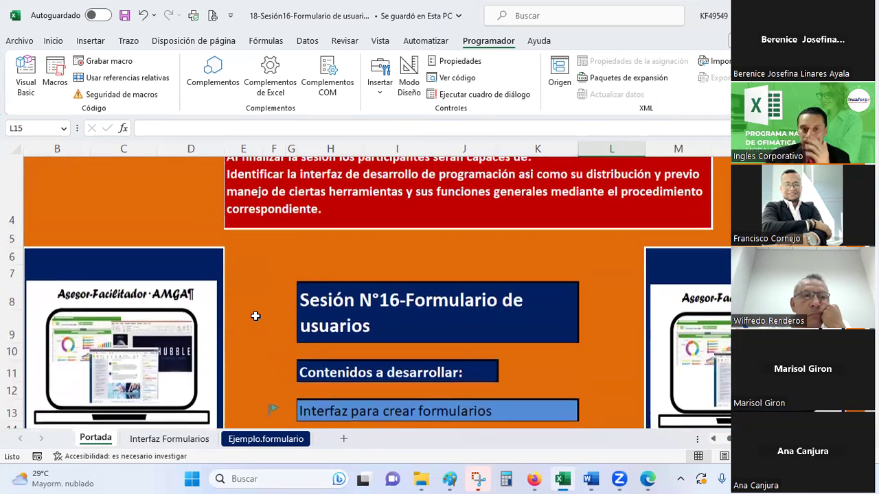
pyautogui.scroll(1, 255, 317)
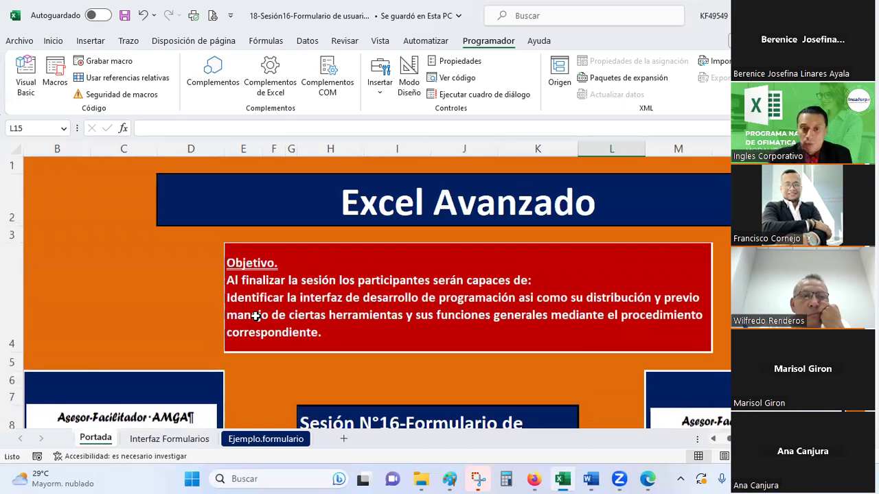
pyautogui.keyDown('ctrl'); pyautogui.scroll(1, 256, 316); pyautogui.keyUp('ctrl')
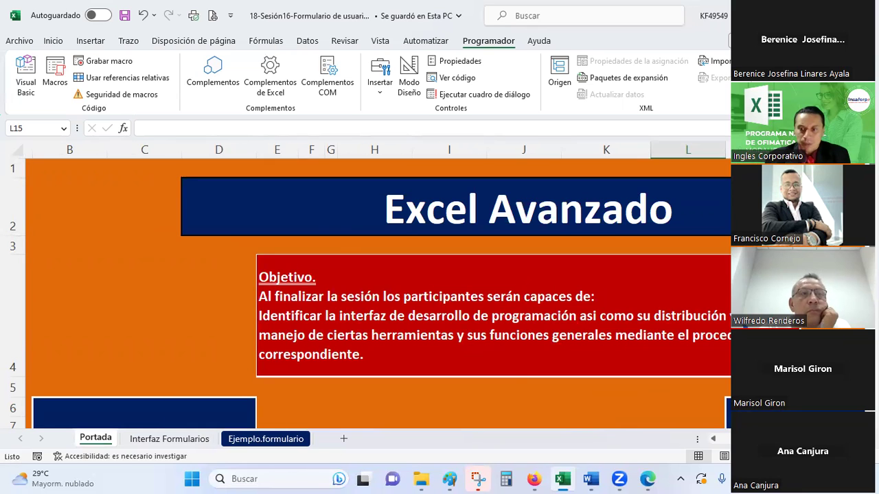
pyautogui.hscroll(2, 522, 373)
pyautogui.scroll(-1, 435, 353)
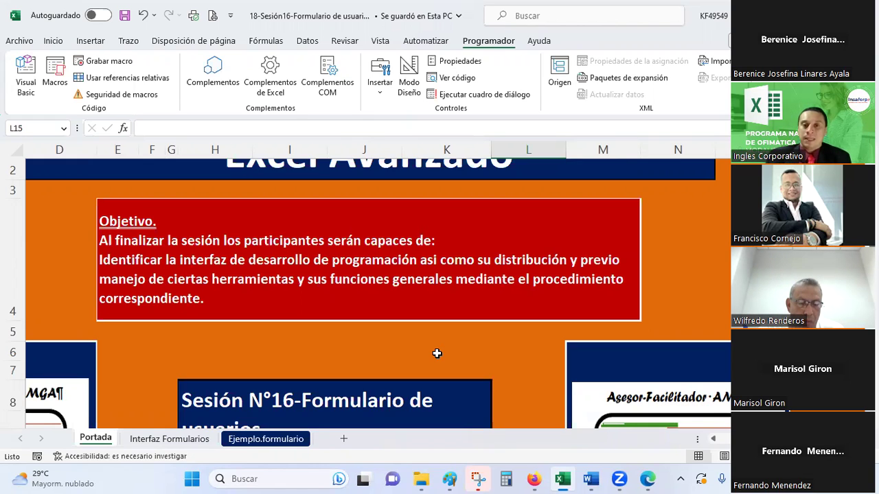
pyautogui.click(437, 353)
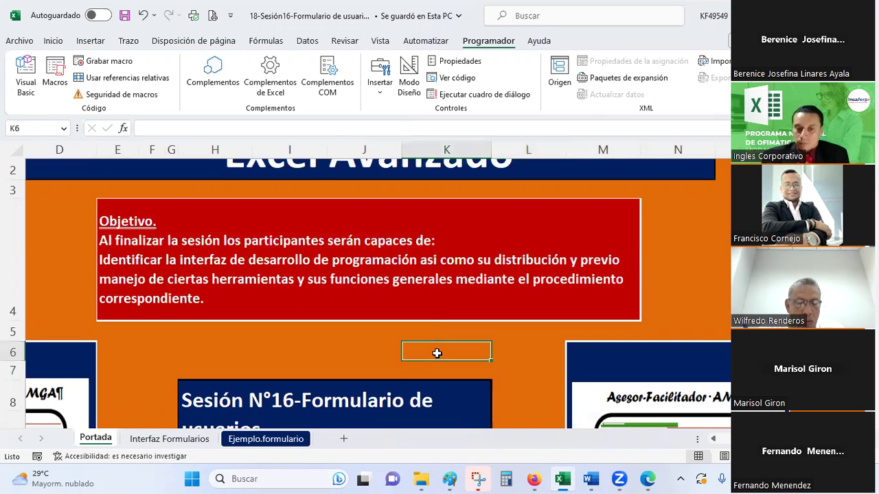
pyautogui.scroll(-3, 434, 329)
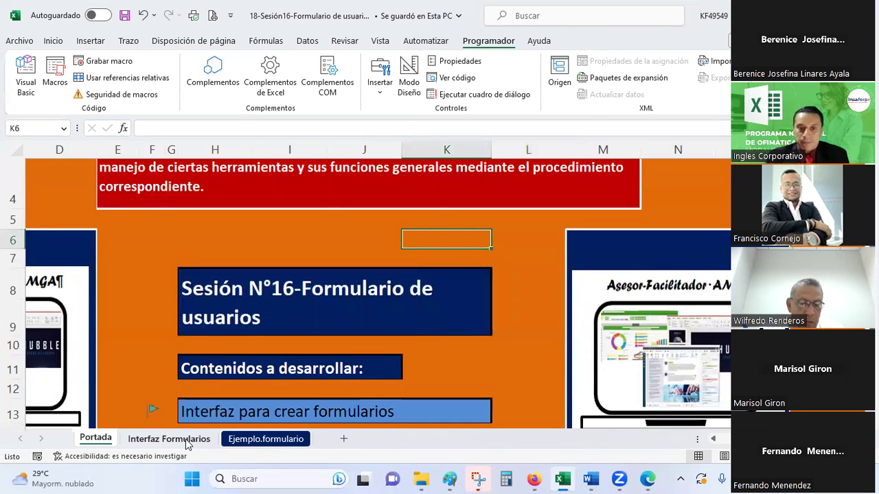
pyautogui.click(186, 443)
# Delete the empty row 16 above LLAMAR UN FORMULARIO and save the workbook
pyautogui.scroll(-2, 156, 255)
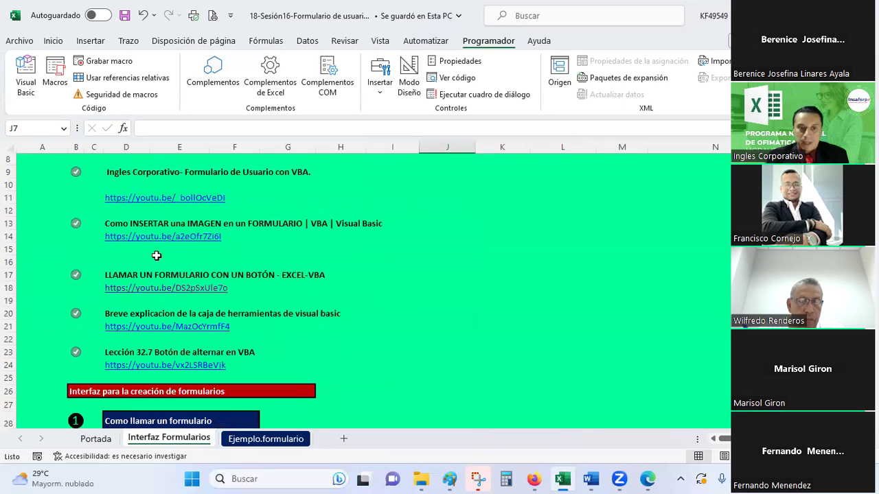
pyautogui.click(294, 286)
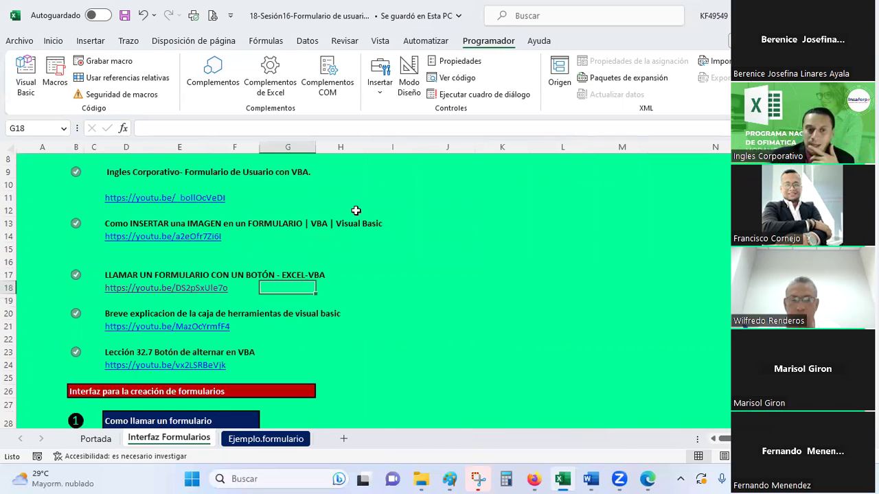
pyautogui.click(7, 262)
pyautogui.rightClick(7, 261)
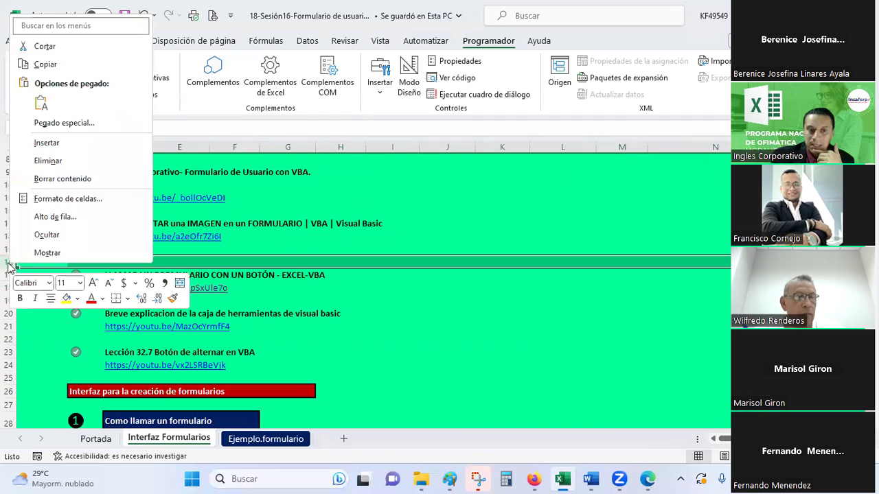
pyautogui.click(66, 164)
pyautogui.click(465, 300)
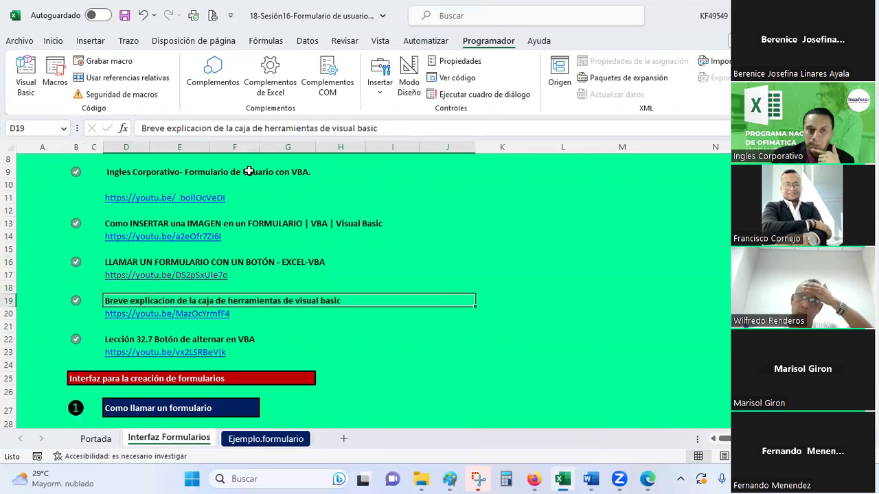
pyautogui.click(53, 40)
pyautogui.click(125, 15)
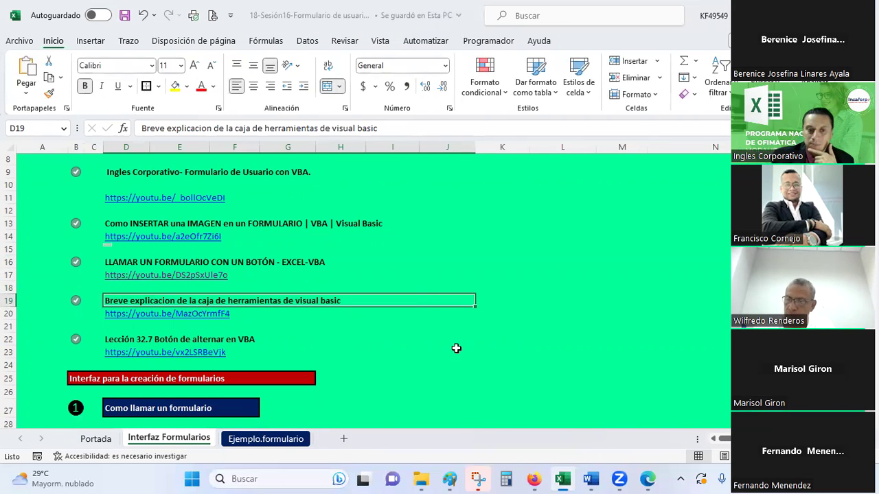
pyautogui.scroll(1, 456, 348)
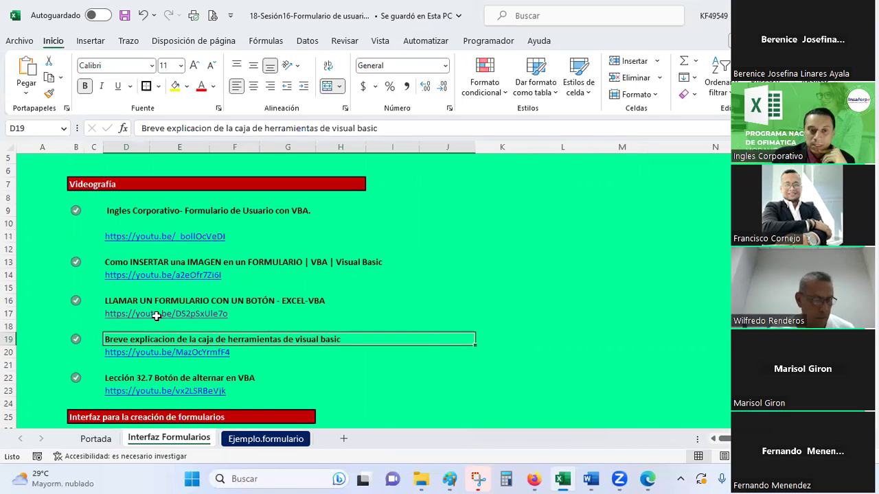
# Insert blank rows above the toolbox link (row 20) and the lesson 32.7 link (row 24)
pyautogui.click(9, 352)
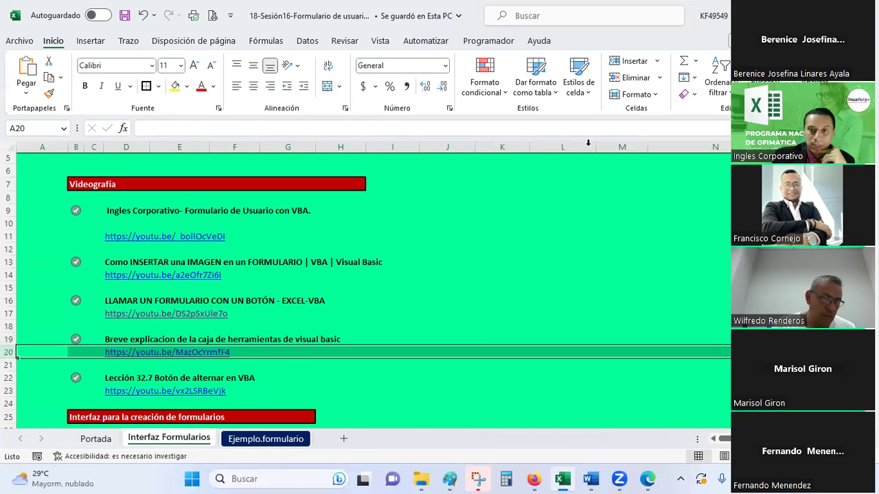
pyautogui.click(631, 61)
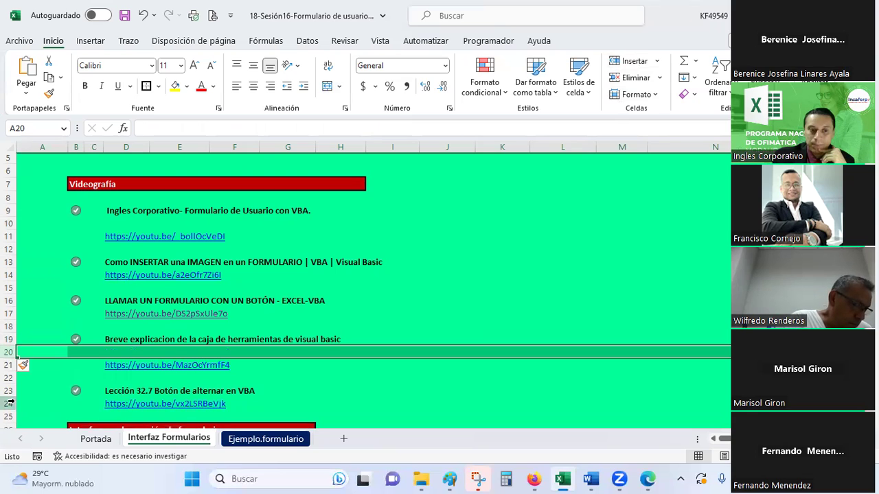
pyautogui.click(8, 403)
pyautogui.click(630, 60)
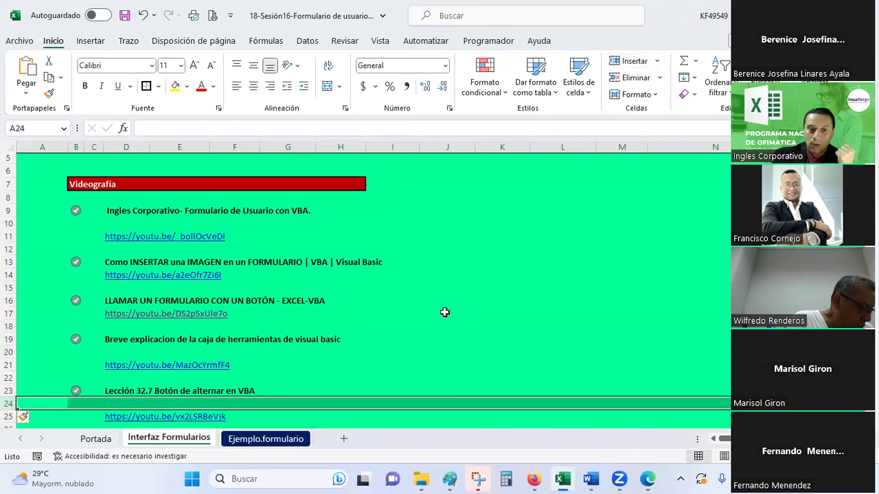
pyautogui.scroll(-1, 445, 312)
pyautogui.scroll(-2, 444, 312)
pyautogui.scroll(-1, 445, 313)
pyautogui.scroll(-1, 445, 312)
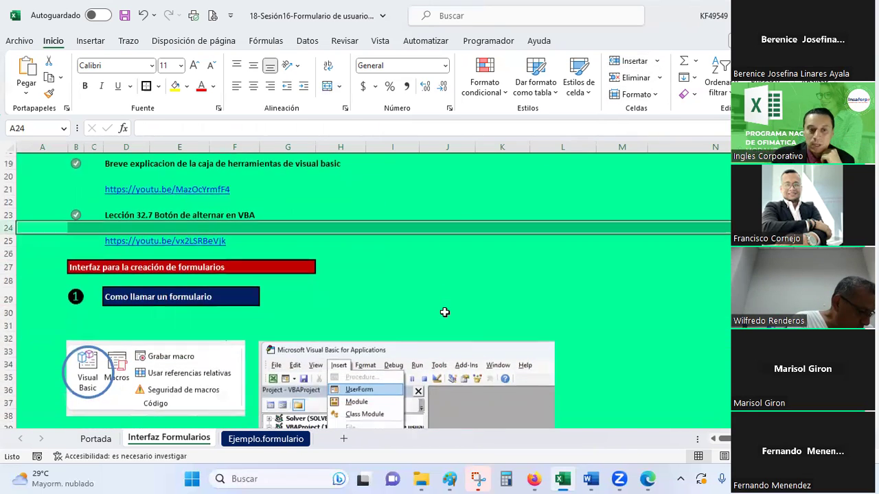
pyautogui.scroll(-1, 445, 313)
pyautogui.keyDown('ctrl'); pyautogui.scroll(1, 438, 294); pyautogui.keyUp('ctrl')
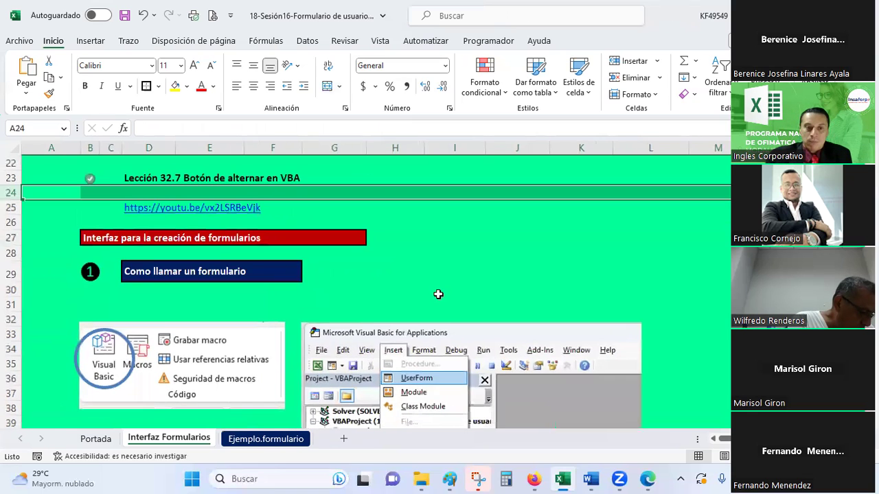
pyautogui.keyDown('ctrl'); pyautogui.scroll(2, 438, 294); pyautogui.keyUp('ctrl')
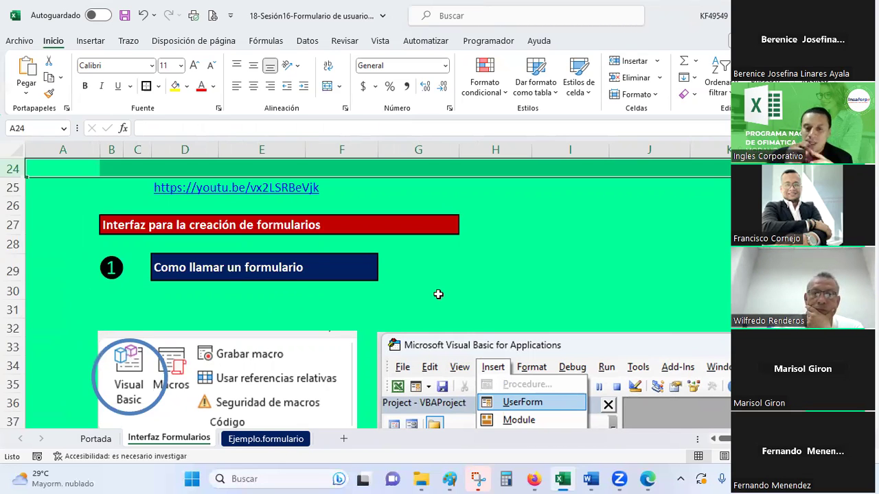
# Switch the ribbon to the Programador tab to show Visual Basic and macro commands
pyautogui.click(453, 272)
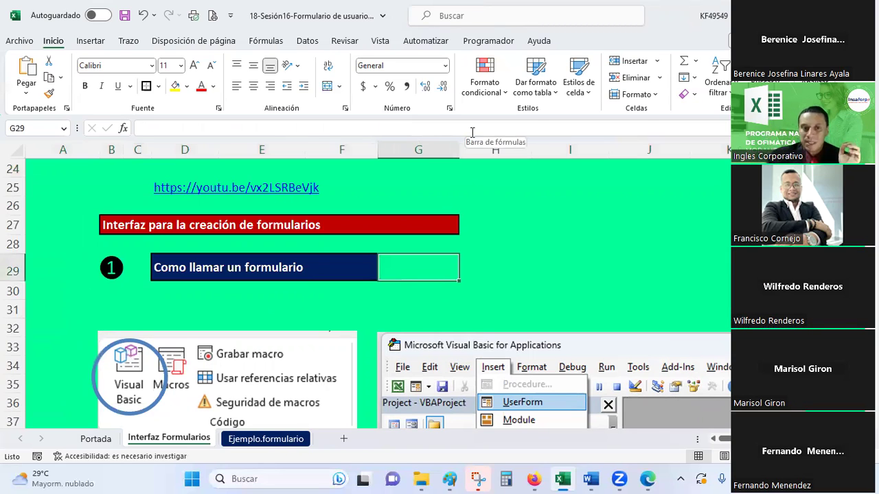
pyautogui.click(488, 41)
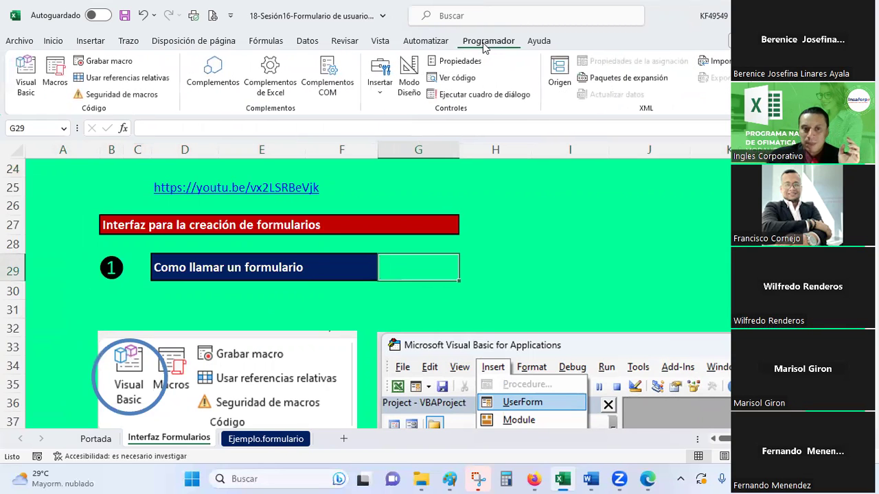
pyautogui.click(529, 261)
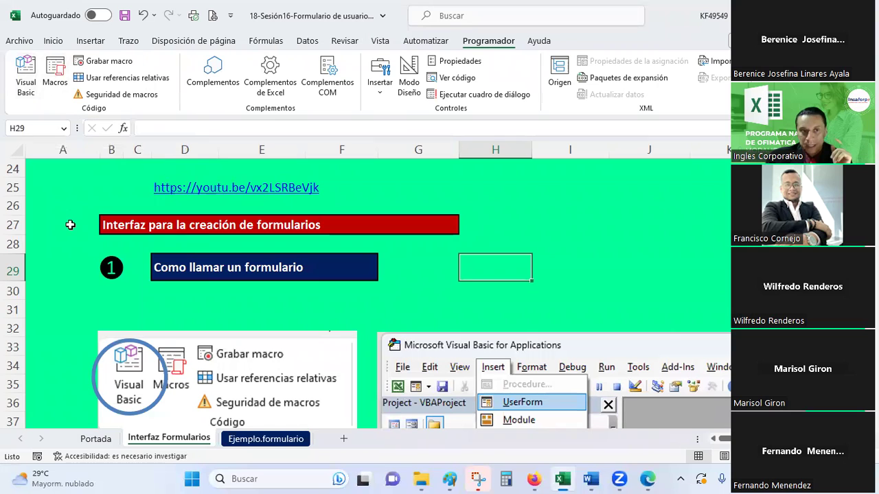
# Open the VBA editor, select UserForm1, and browse the Insert menu without adding anything
pyautogui.click(26, 75)
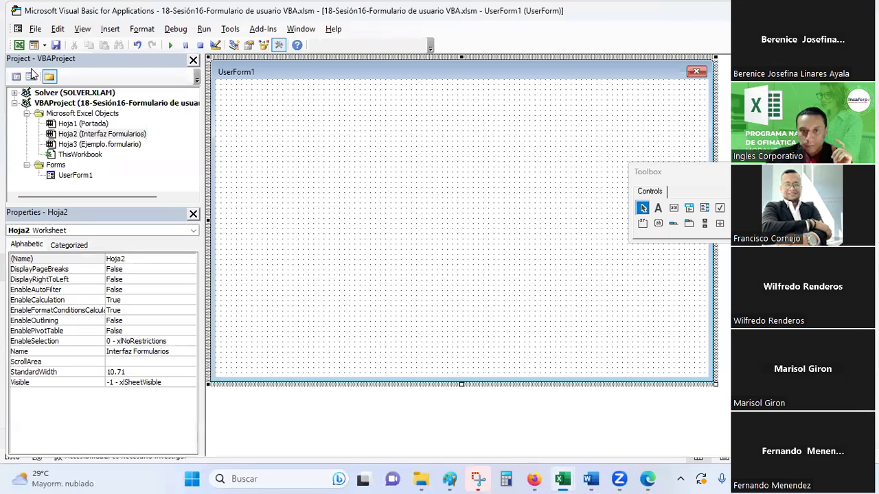
pyautogui.click(695, 75)
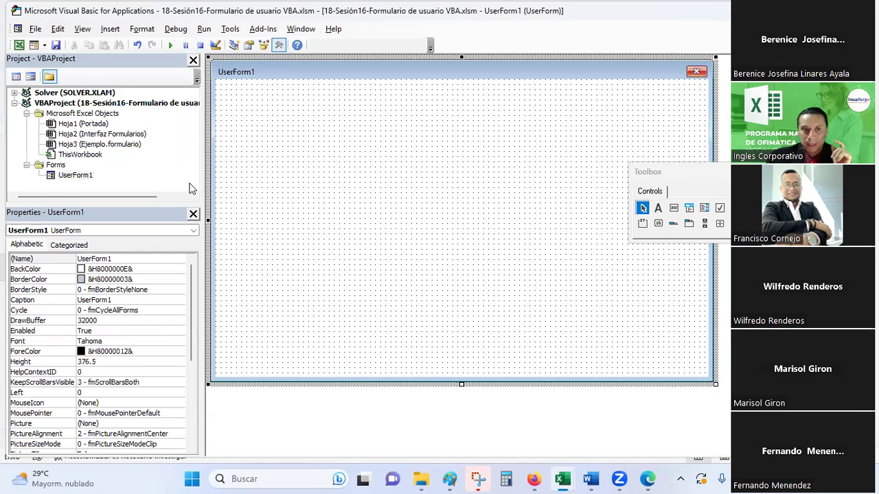
pyautogui.click(76, 176)
pyautogui.click(697, 74)
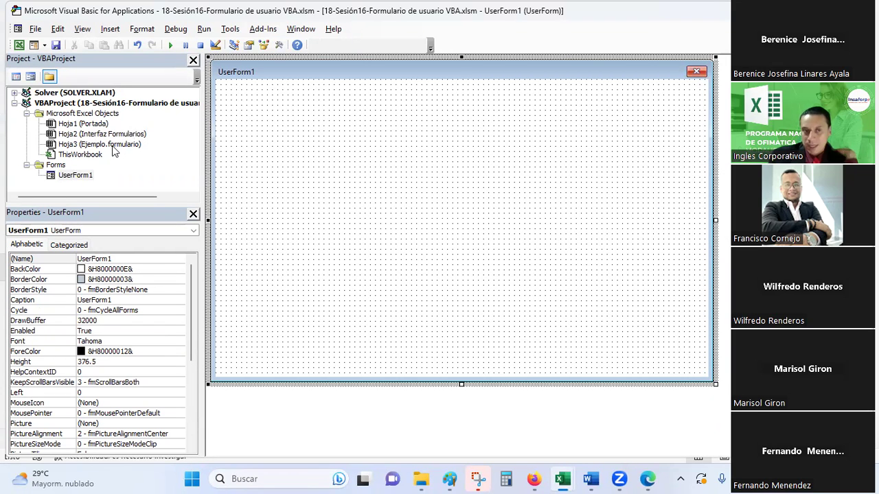
pyautogui.click(87, 177)
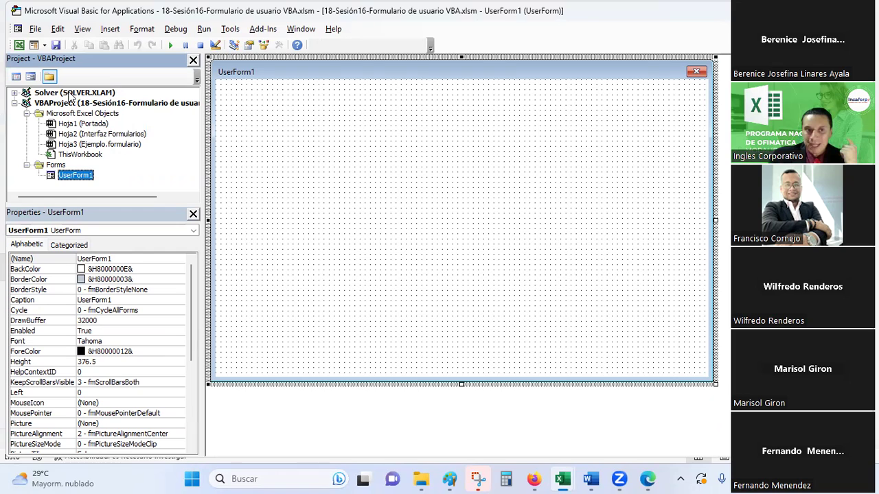
pyautogui.click(104, 30)
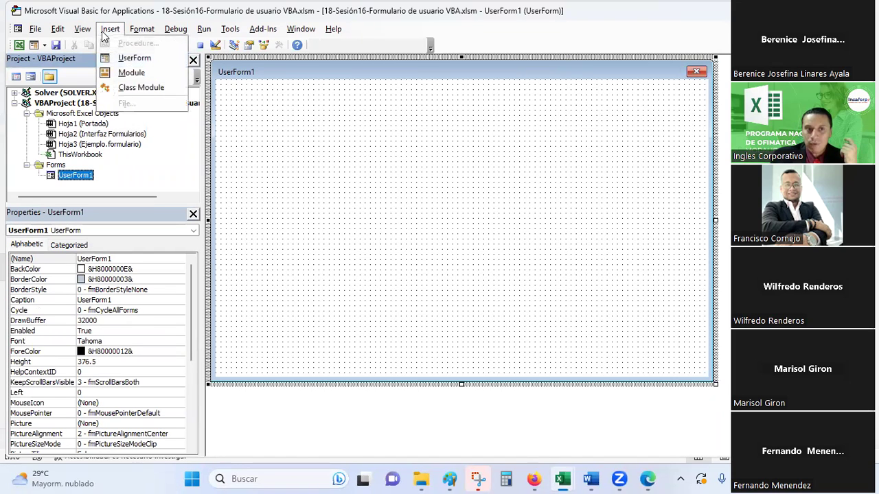
pyautogui.click(83, 28)
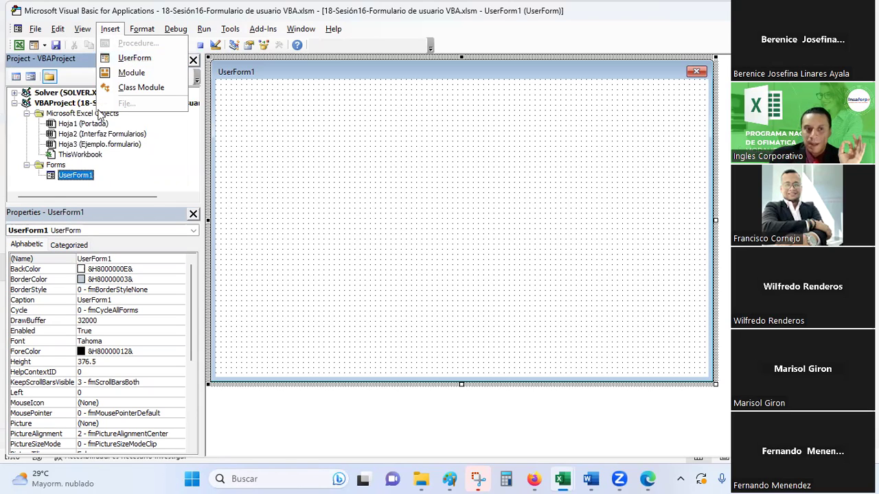
pyautogui.click(360, 162)
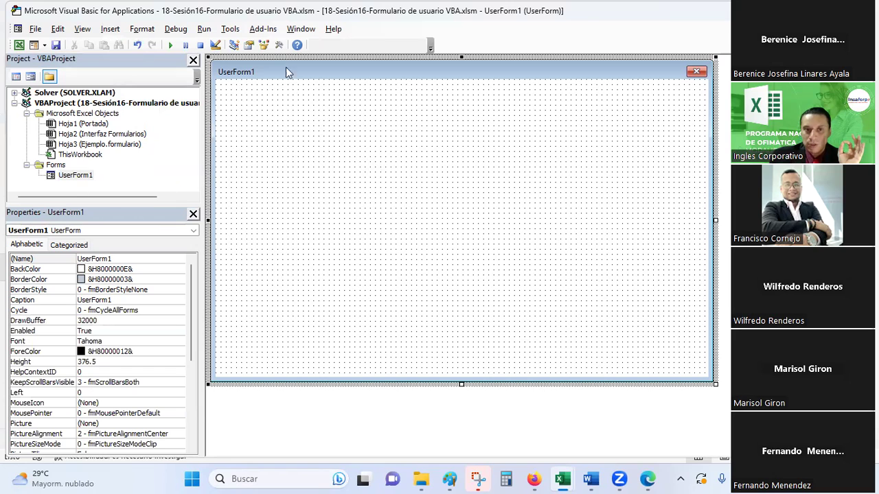
# Show the Toolbox beside the form and enlarge UserForm1 to height 443.25
pyautogui.click(278, 46)
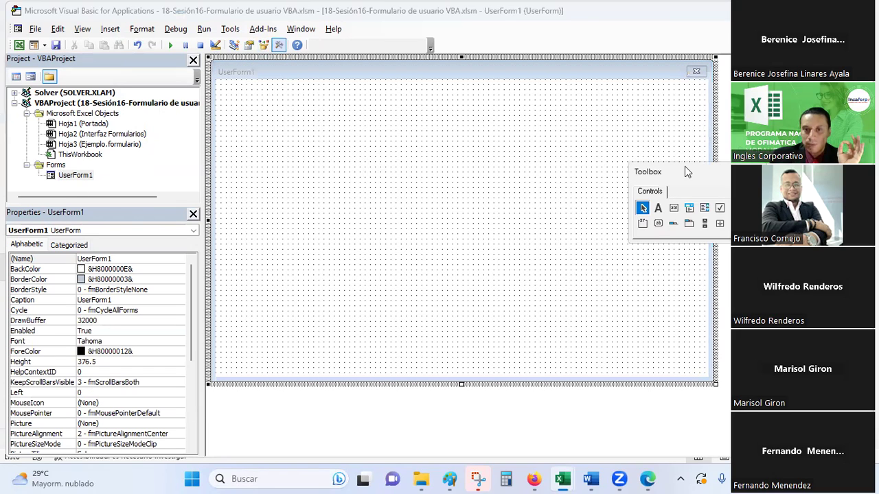
pyautogui.moveTo(685, 167); pyautogui.dragTo(551, 119)
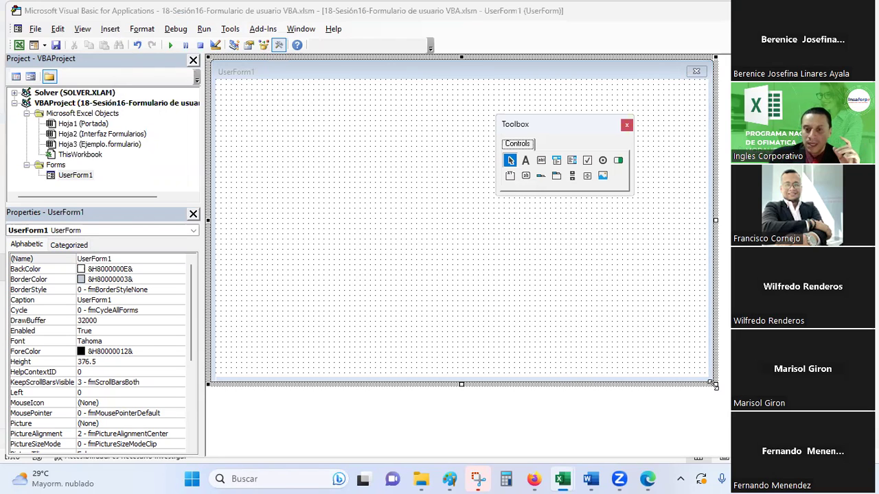
pyautogui.moveTo(714, 385); pyautogui.dragTo(730, 440)
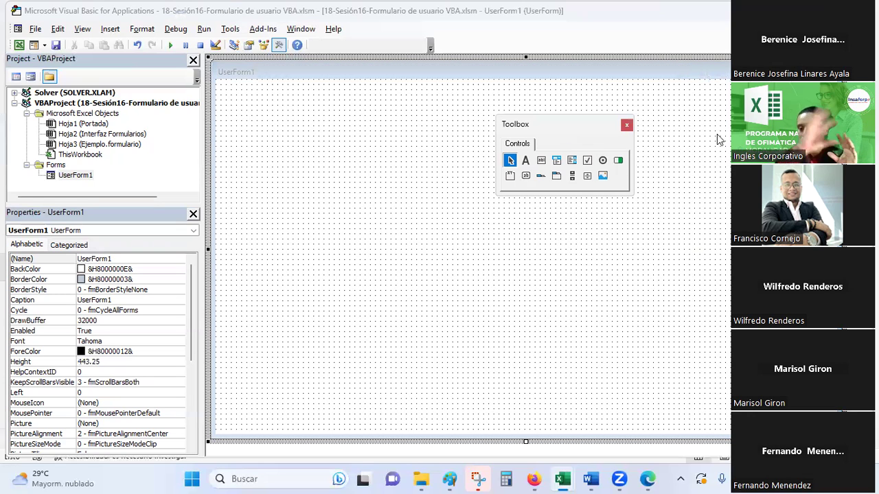
pyautogui.moveTo(569, 129); pyautogui.dragTo(717, 135)
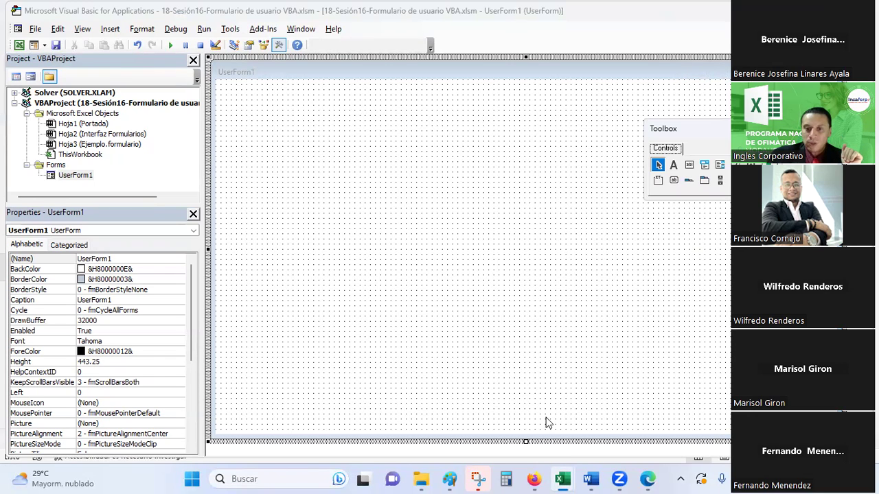
pyautogui.moveTo(562, 478)
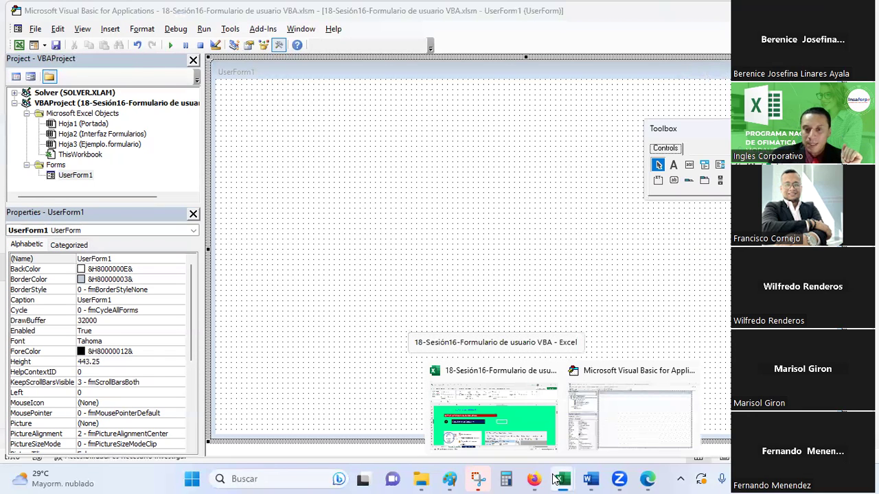
# Bring Excel forward and scroll to the 'Como llamar un formulario' step
pyautogui.click(491, 387)
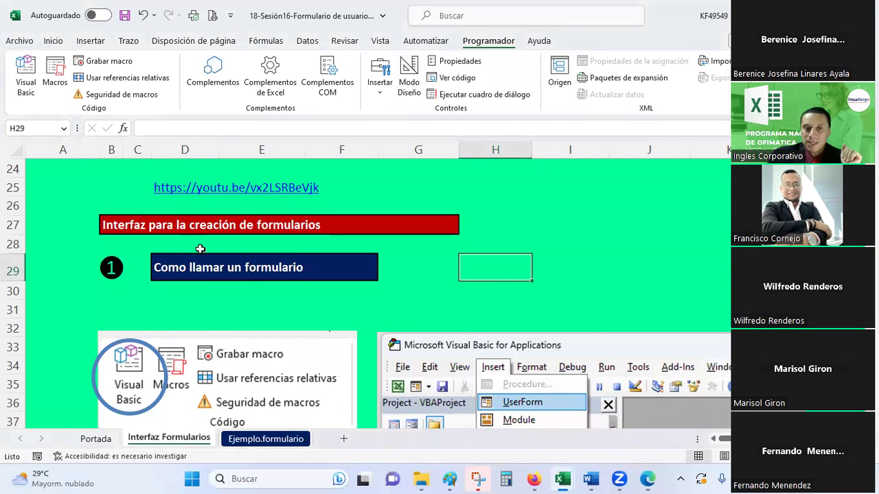
pyautogui.scroll(-1, 200, 250)
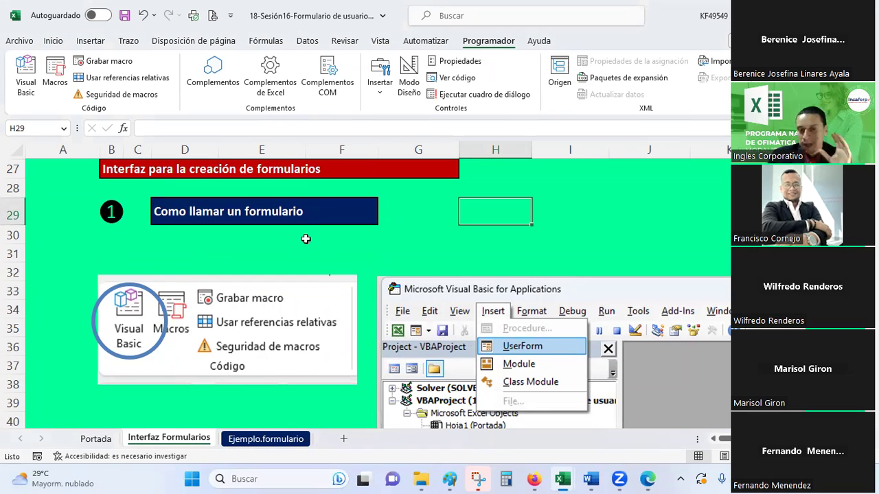
pyautogui.moveTo(618, 478)
pyautogui.moveTo(562, 478)
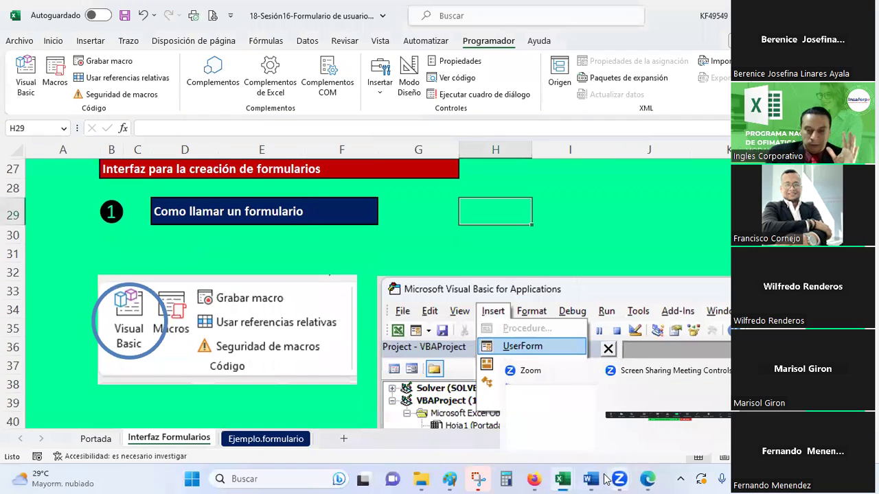
# Return to the VBA editor and dismiss the Insert menu without inserting an item
pyautogui.click(624, 406)
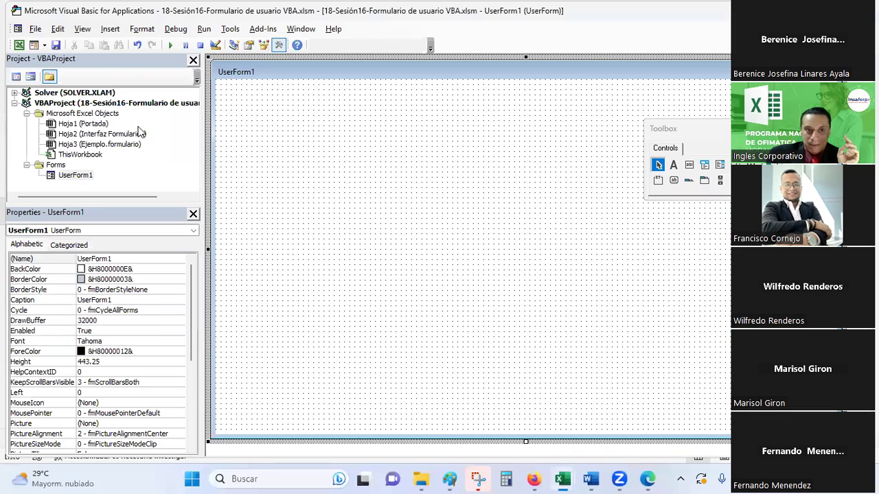
pyautogui.click(110, 29)
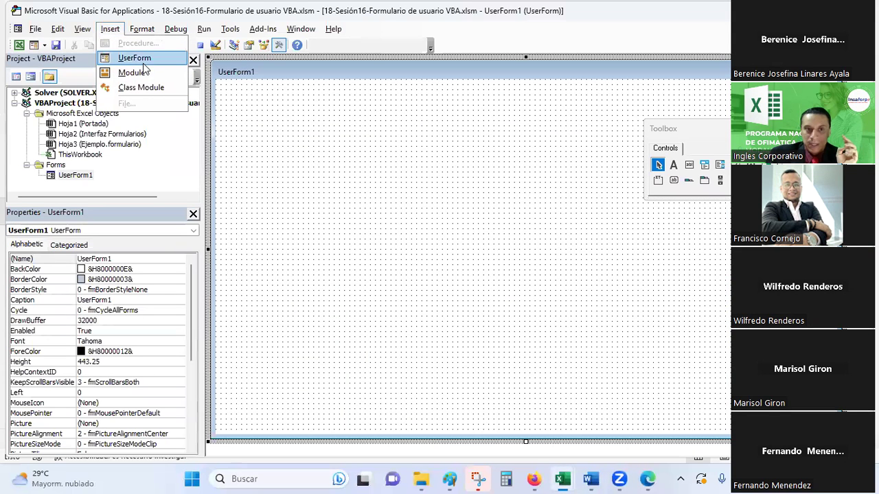
pyautogui.click(320, 144)
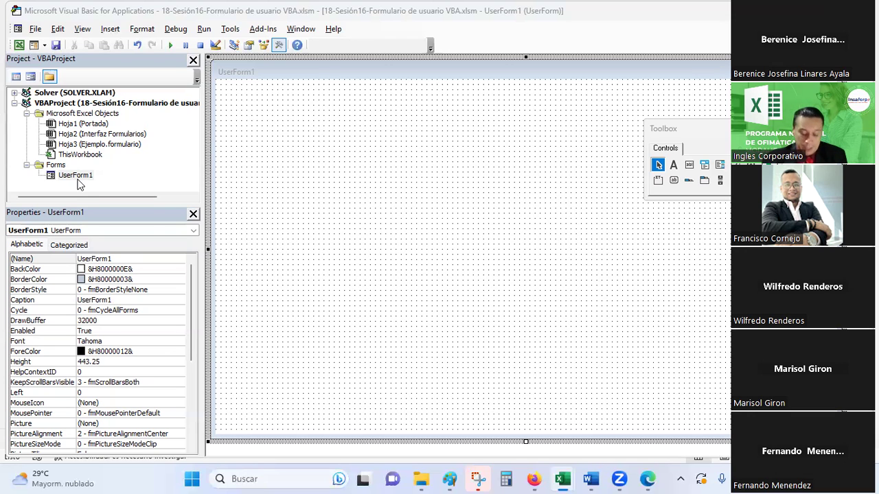
# Create a new blank Word document containing the word 'Logro' followed by a new line
pyautogui.click(592, 477)
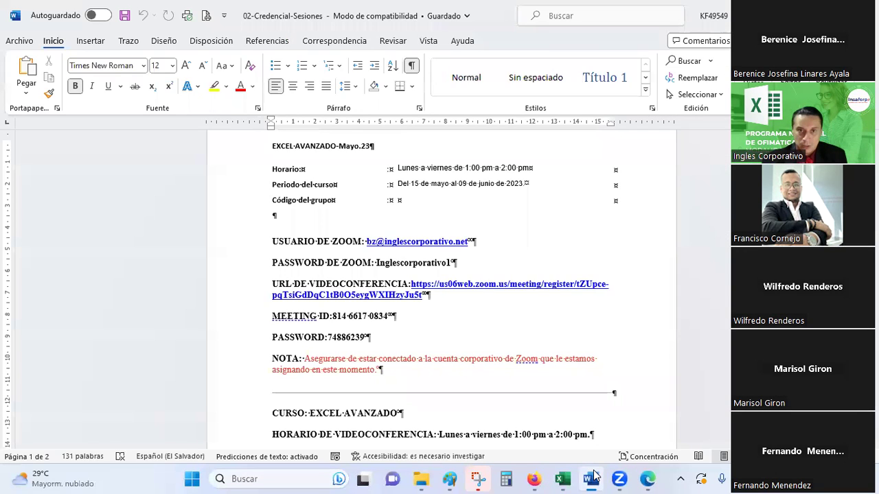
pyautogui.click(19, 43)
pyautogui.click(33, 107)
pyautogui.click(196, 134)
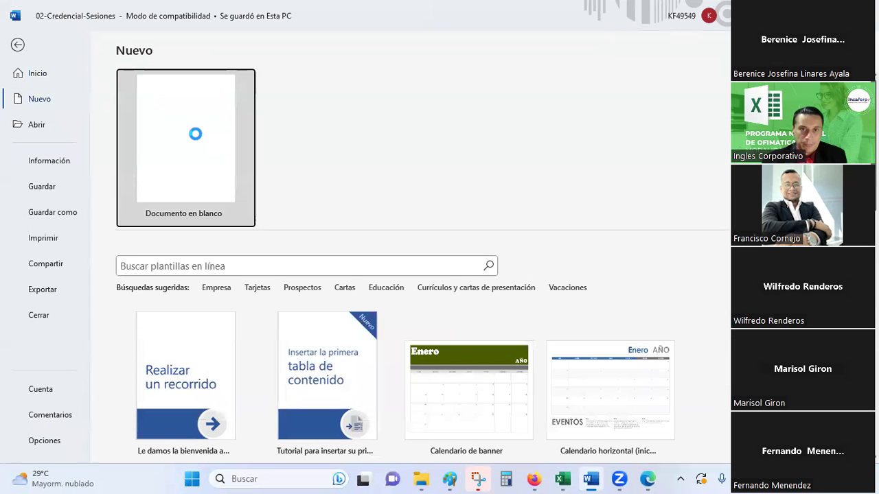
pyautogui.write('Toolbox')
pyautogui.moveTo(313, 205); pyautogui.dragTo(165, 184)
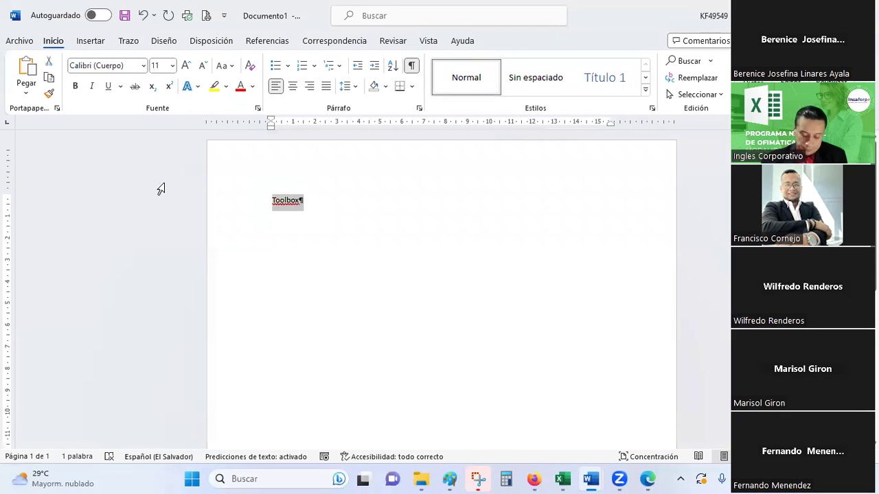
pyautogui.write('Logro')
pyautogui.press('Return')
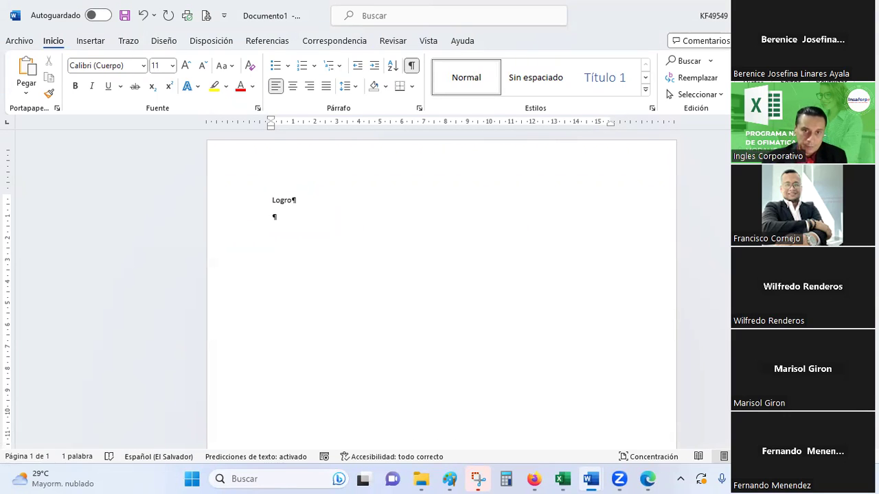
# Dismiss the context menu on 'Logro', minimize Word, and bring the Excel workbook forward
pyautogui.rightClick(280, 199)
pyautogui.press('Escape')
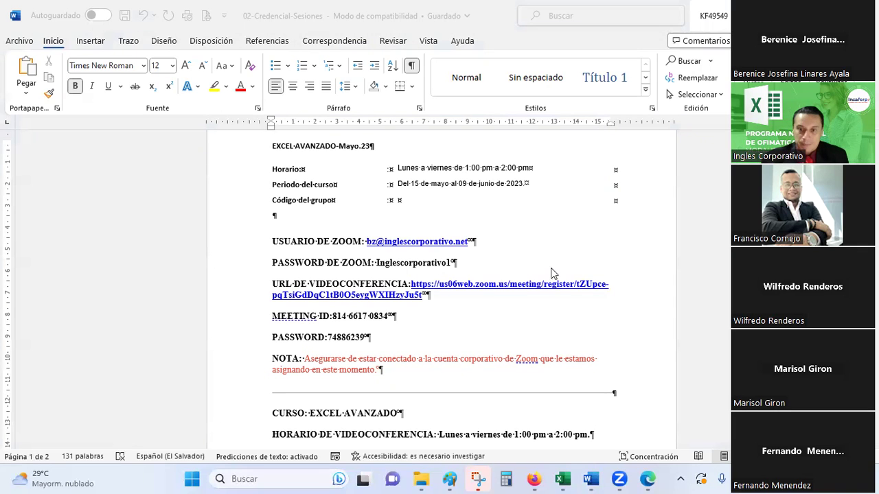
pyautogui.click(598, 479)
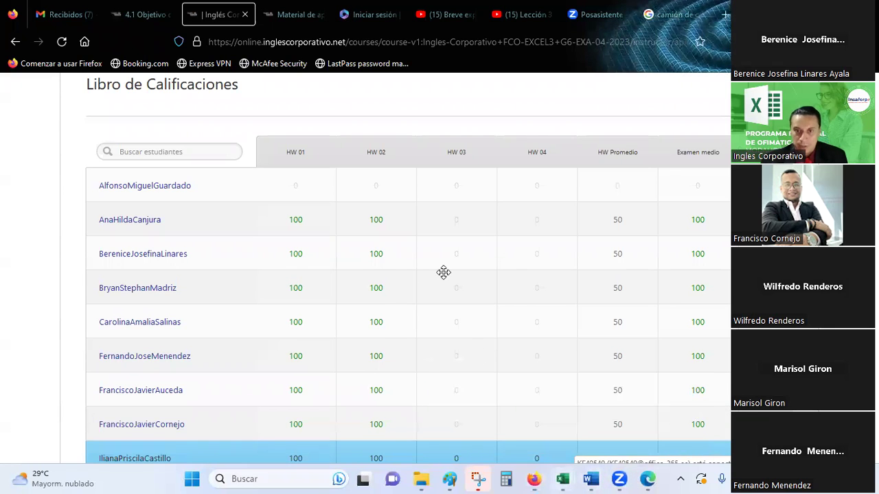
pyautogui.click(493, 398)
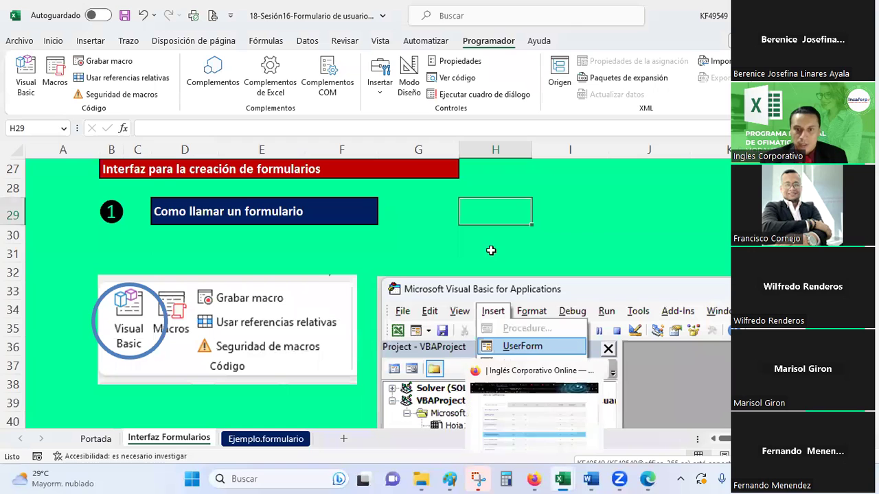
# Scroll the guide sheet, then return to the VBA editor showing the UserForm1 designer
pyautogui.scroll(-1, 534, 252)
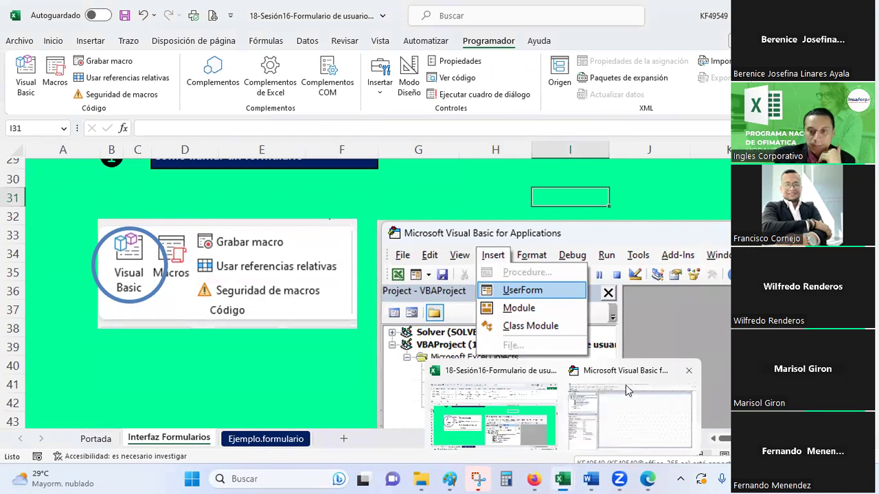
pyautogui.moveTo(562, 479)
pyautogui.click(625, 379)
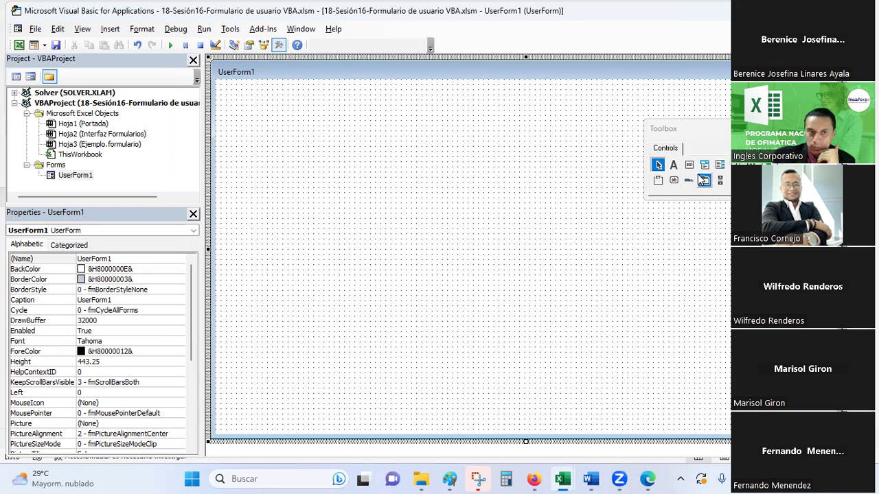
pyautogui.click(192, 215)
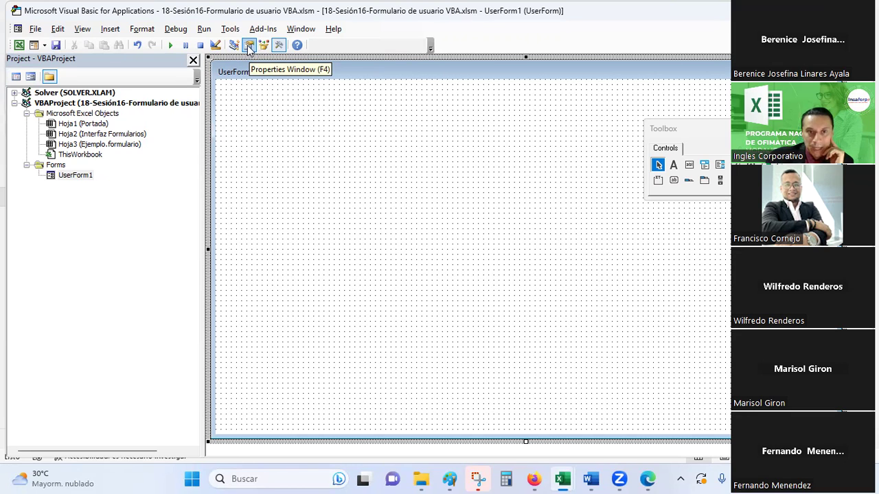
pyautogui.click(248, 47)
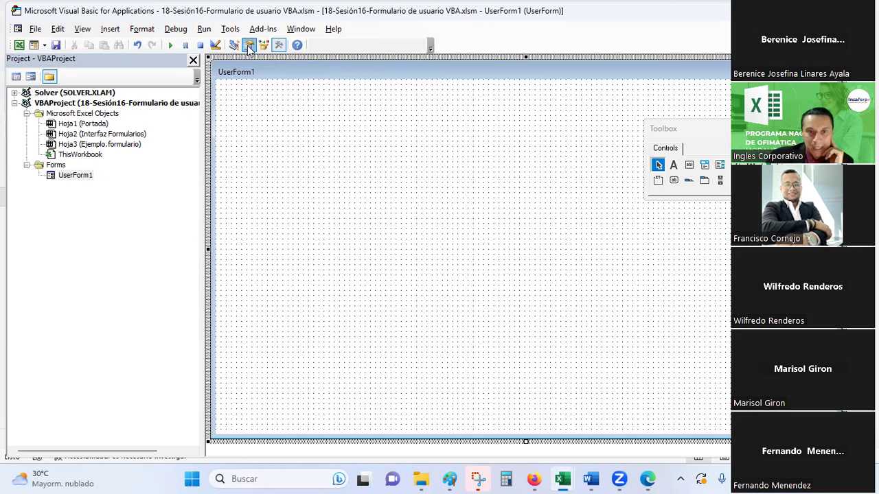
pyautogui.click(559, 117)
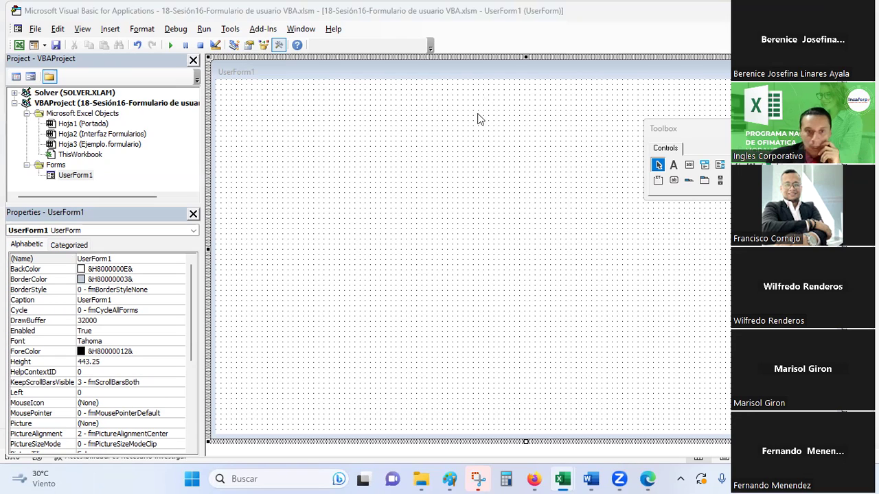
pyautogui.click(447, 161)
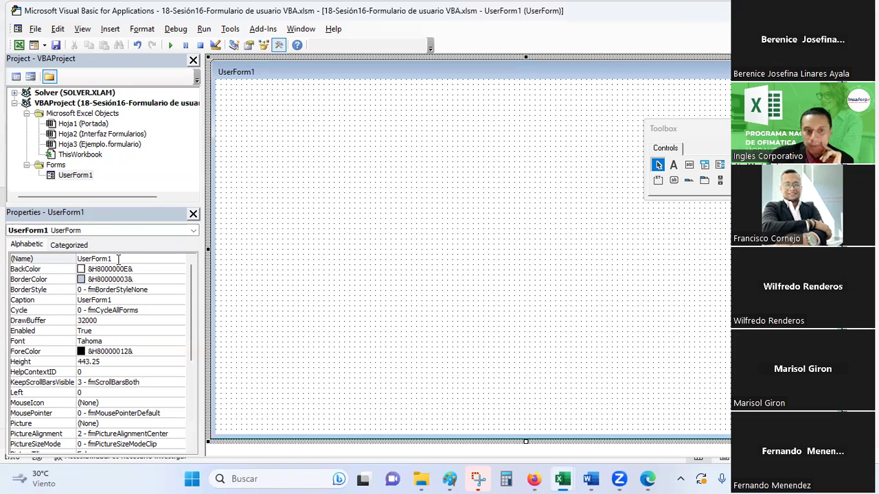
# Set the UserForm's (Name) property to Primer_Ejemplo_de_formulario
pyautogui.click(118, 259)
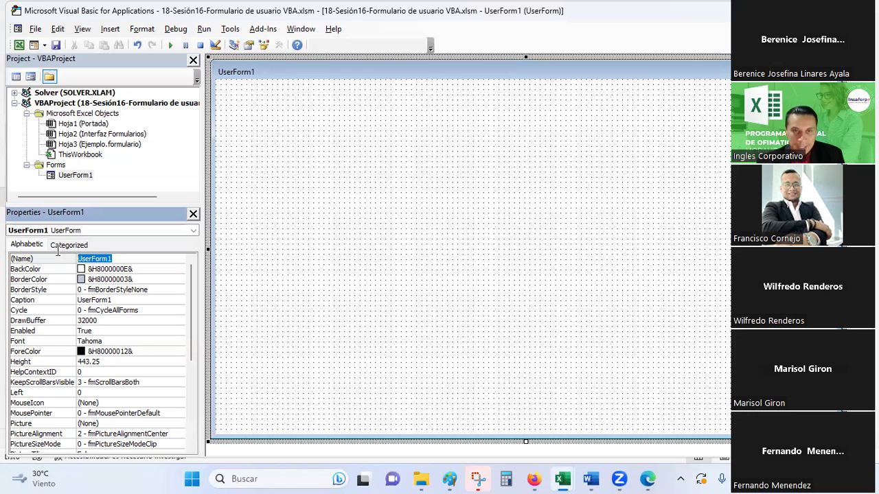
pyautogui.write('Primer_')
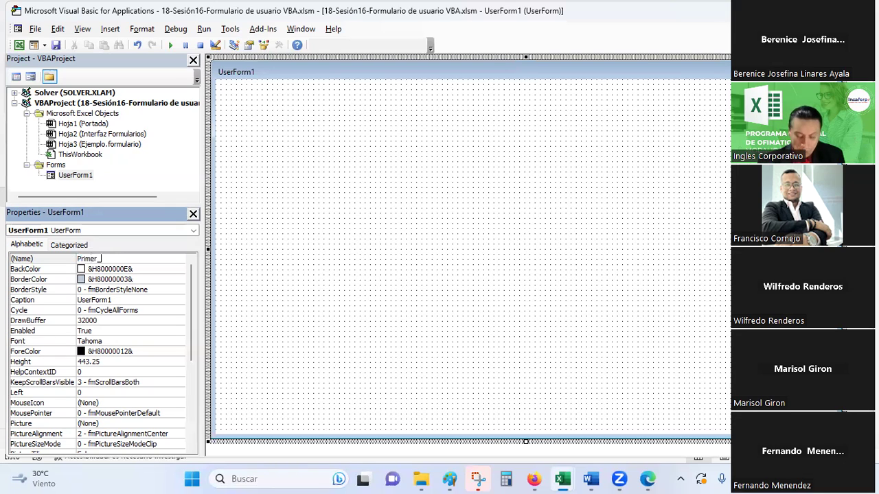
pyautogui.write('Ejepl')
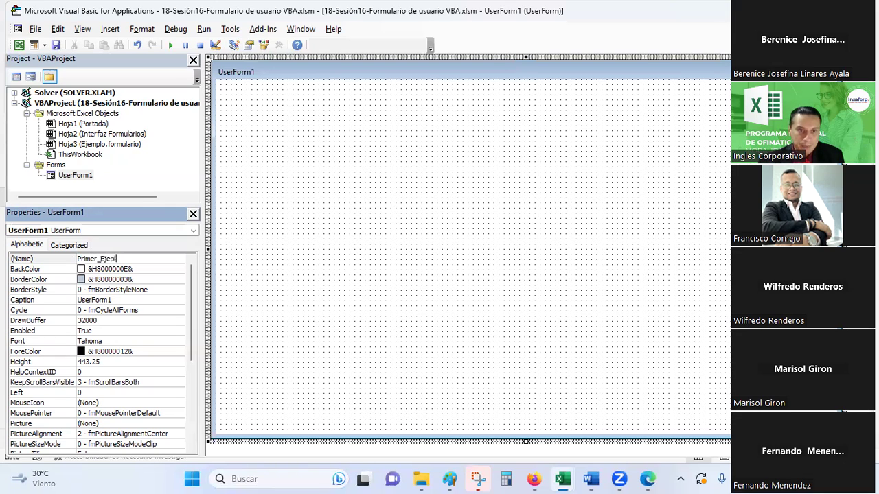
pyautogui.press('BackSpace')
pyautogui.write('mplo_de_formulario')
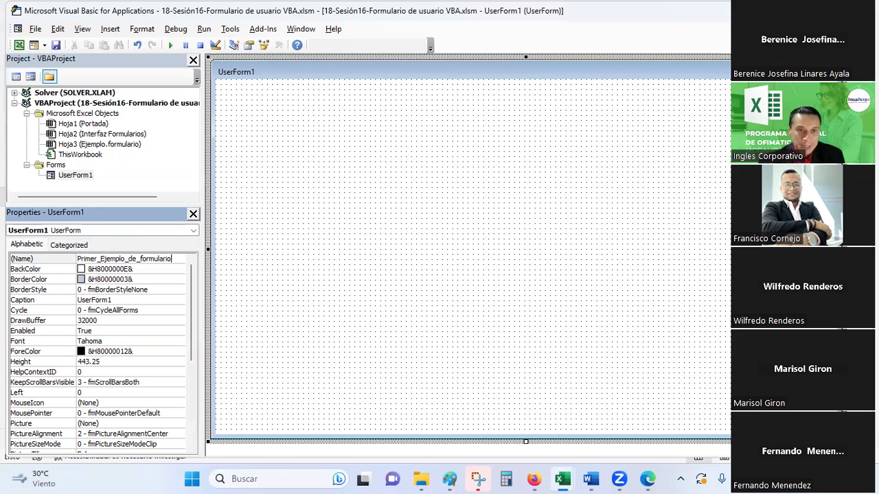
pyautogui.press('Return')
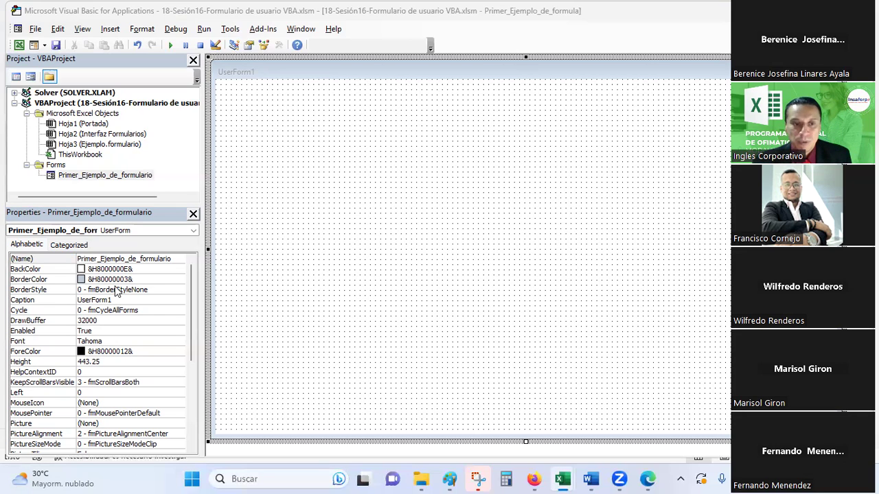
# Recheck the name value, then click into the blank form design area
pyautogui.click(176, 260)
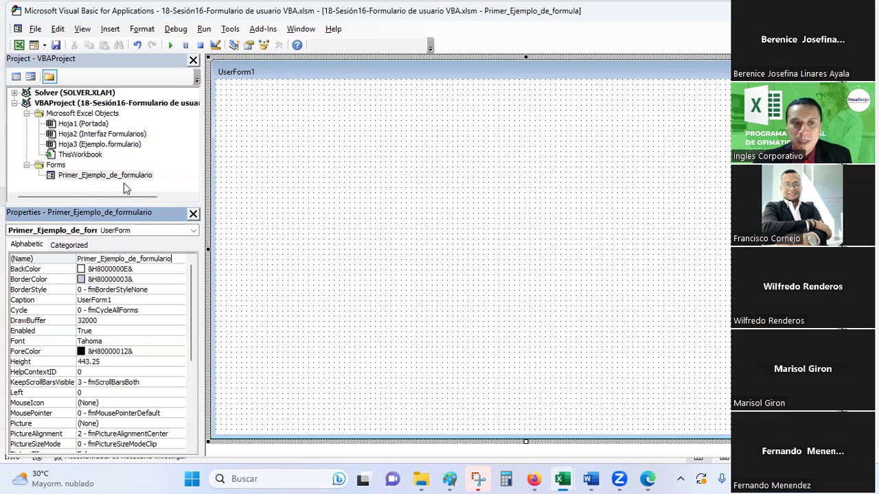
pyautogui.click(343, 240)
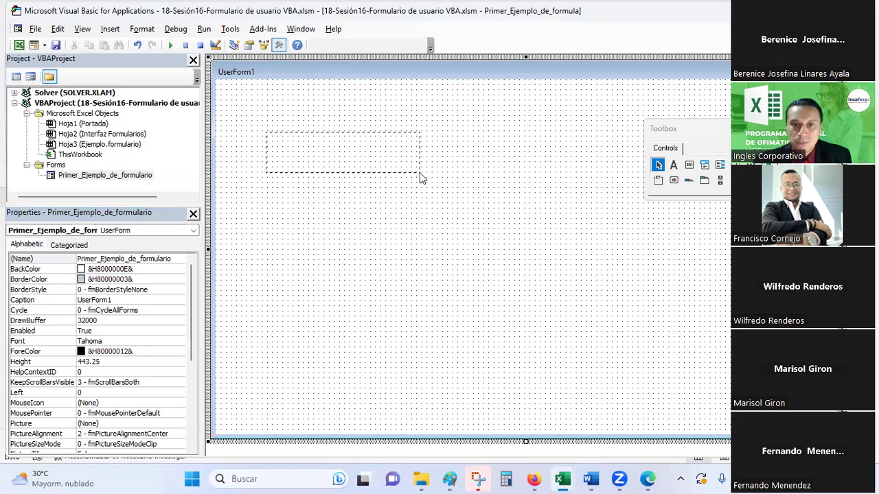
pyautogui.moveTo(409, 180); pyautogui.dragTo(418, 176)
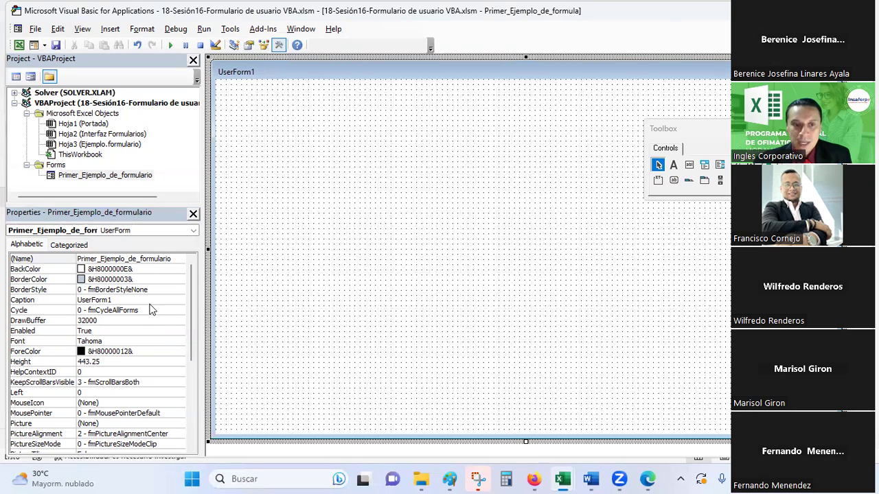
pyautogui.moveTo(562, 479)
pyautogui.click(515, 439)
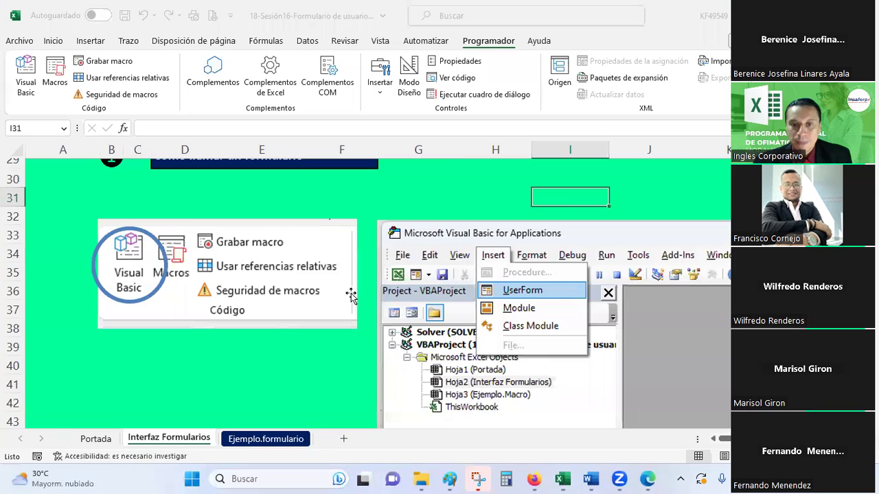
pyautogui.scroll(-2, 350, 295)
pyautogui.scroll(1, 384, 235)
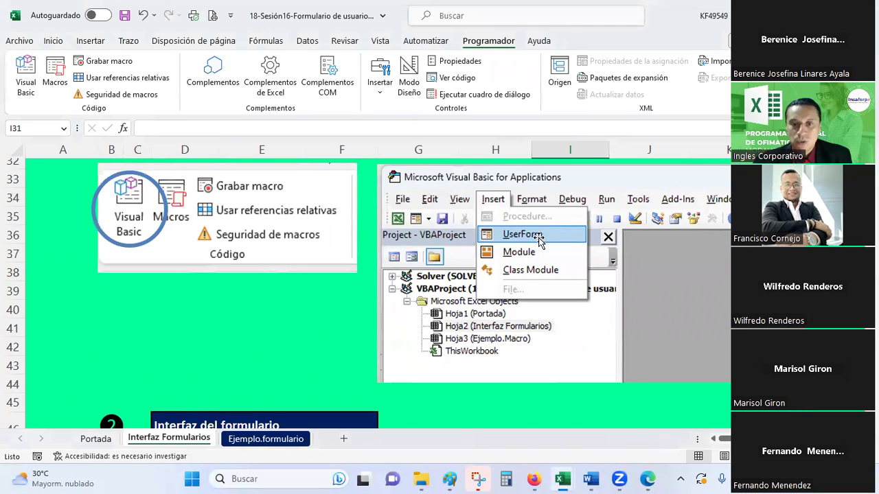
pyautogui.scroll(-5, 328, 273)
pyautogui.scroll(-2, 328, 273)
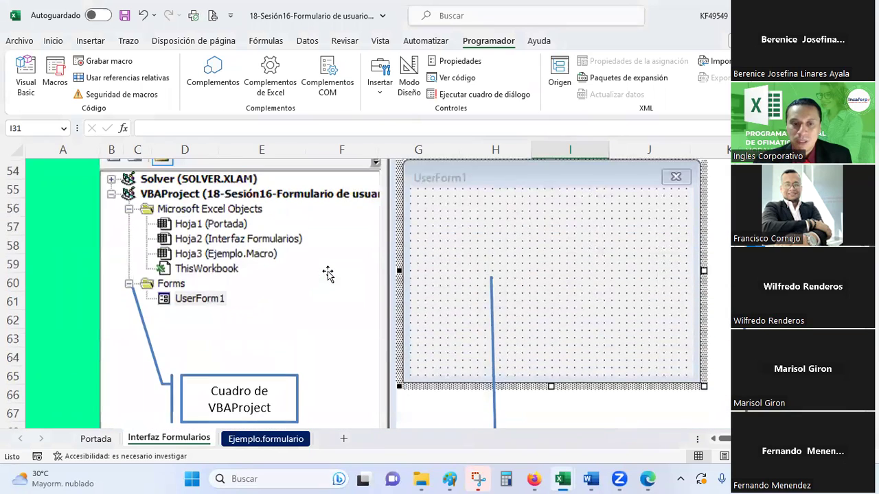
pyautogui.scroll(-2, 328, 273)
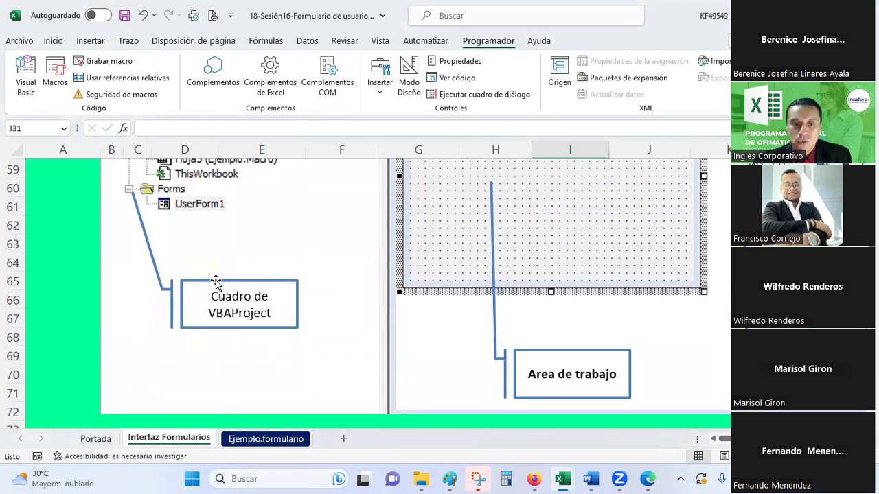
pyautogui.scroll(1, 206, 285)
pyautogui.scroll(2, 204, 288)
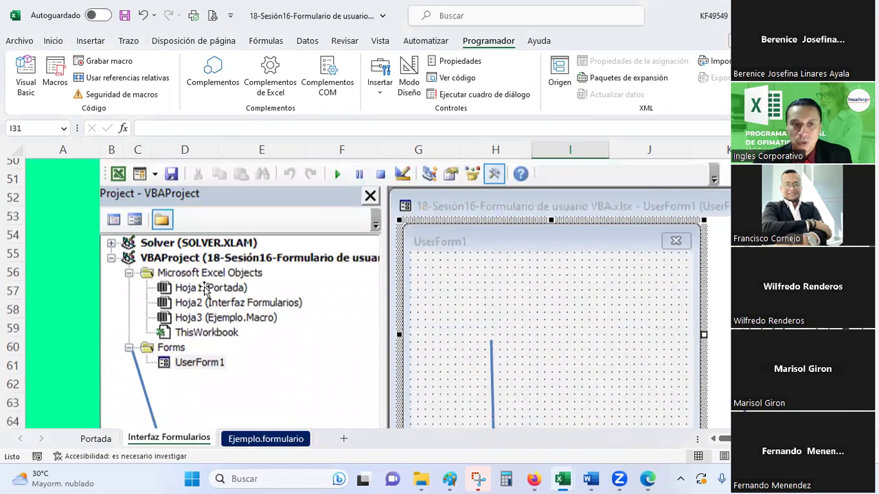
pyautogui.scroll(-2, 231, 335)
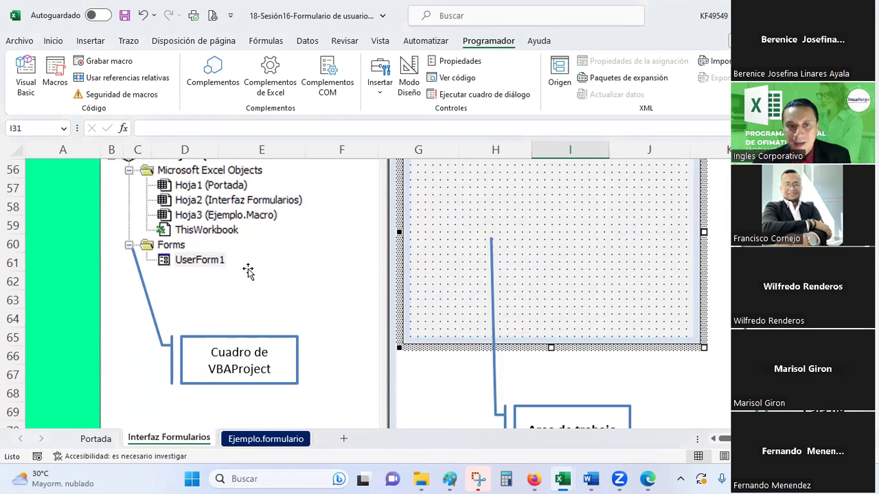
pyautogui.scroll(2, 247, 271)
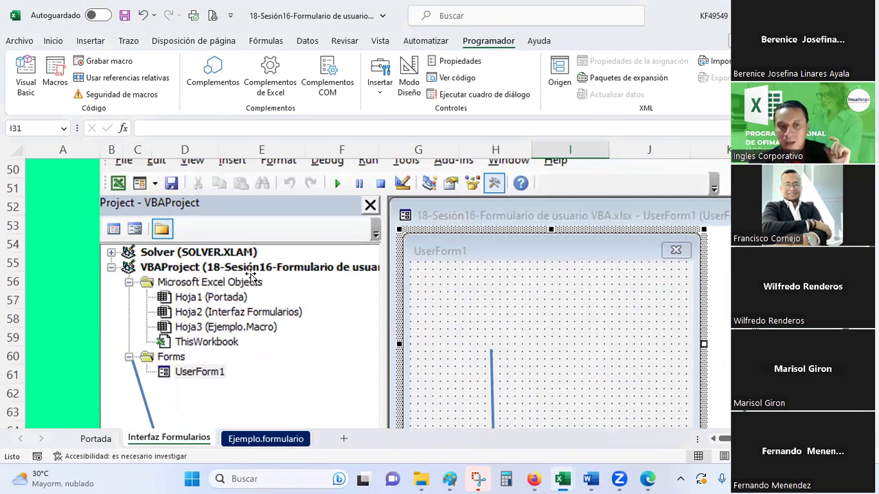
pyautogui.scroll(-1, 265, 264)
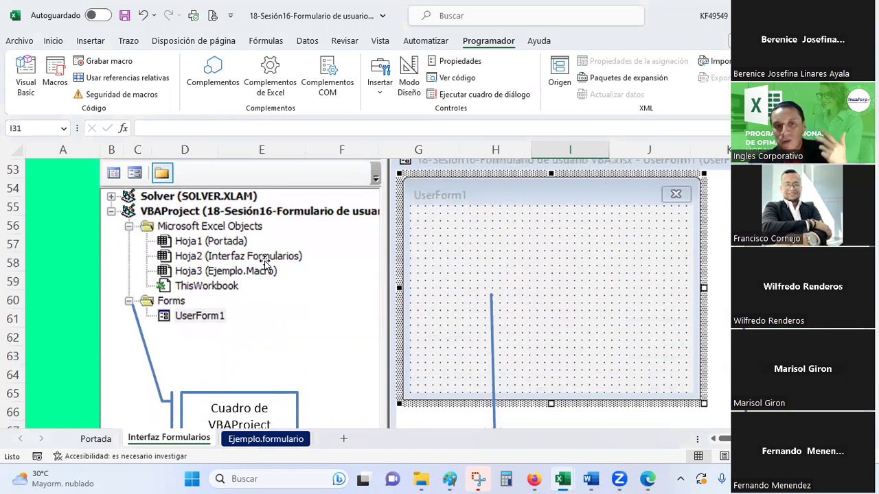
pyautogui.scroll(-3, 645, 313)
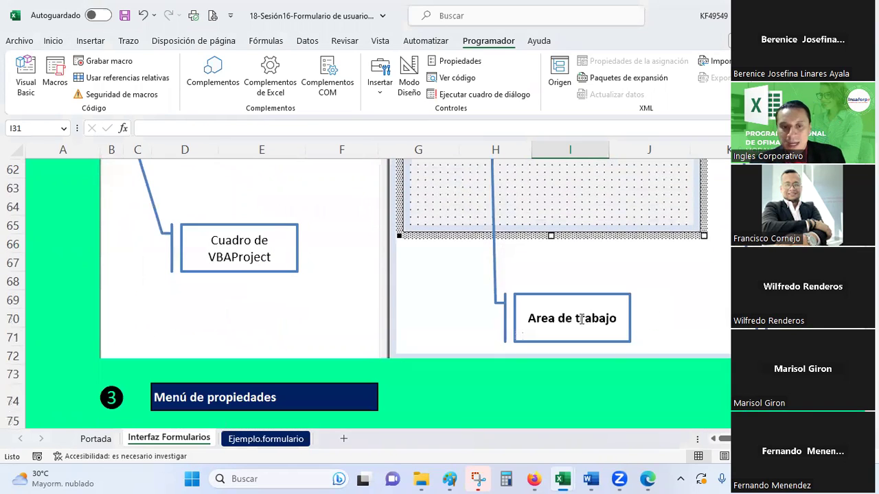
pyautogui.scroll(6, 576, 312)
pyautogui.scroll(5, 550, 274)
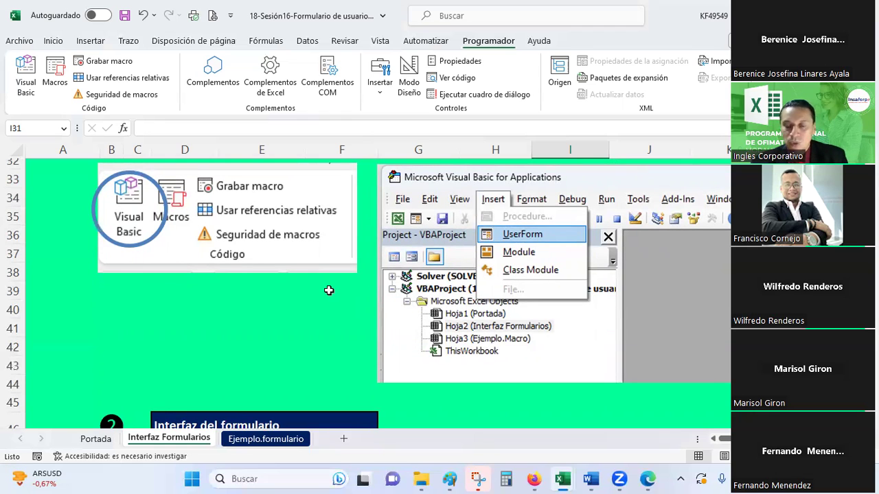
pyautogui.scroll(-1, 329, 291)
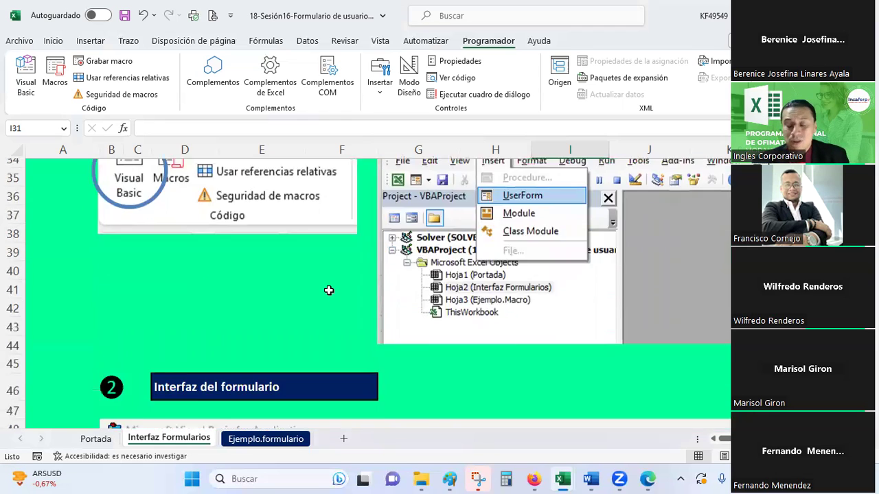
pyautogui.scroll(-5, 329, 291)
pyautogui.scroll(-2, 329, 290)
pyautogui.scroll(-1, 329, 290)
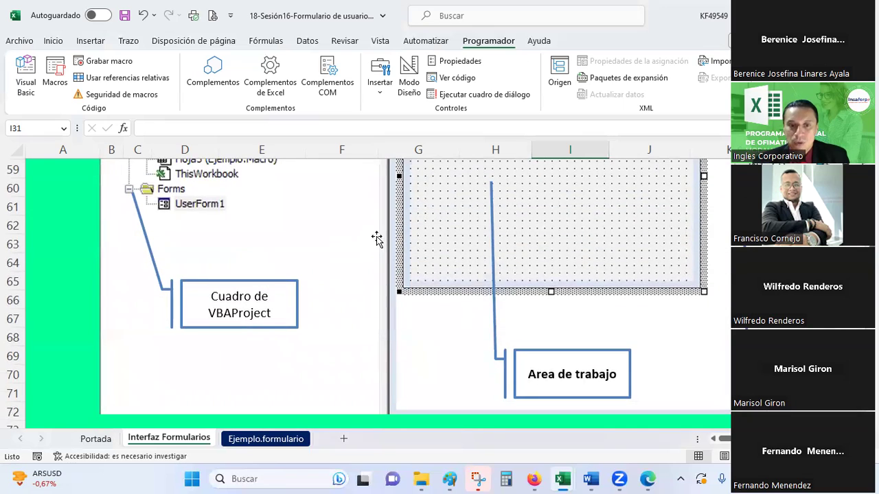
pyautogui.scroll(-2, 376, 237)
pyautogui.scroll(5, 376, 237)
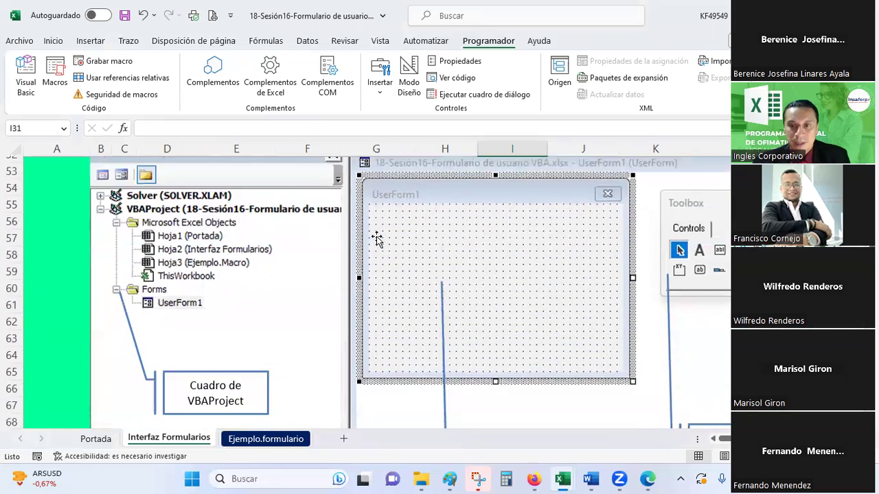
pyautogui.scroll(-2, 376, 237)
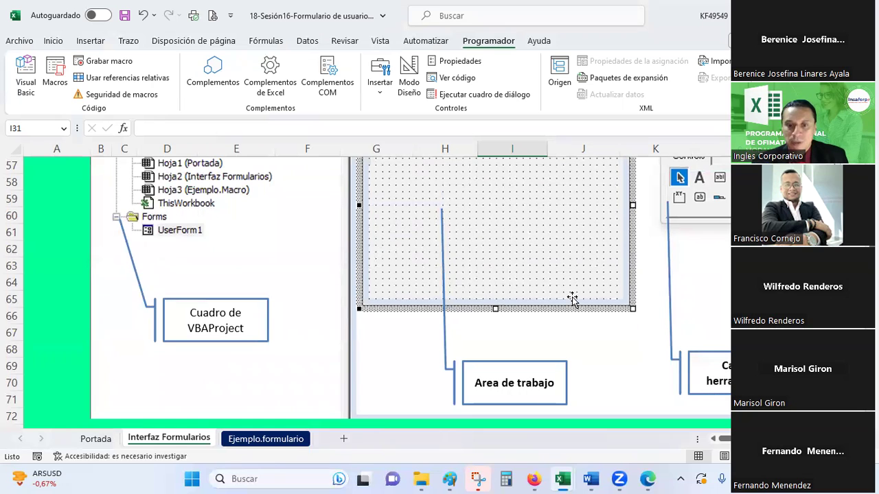
pyautogui.scroll(2, 580, 271)
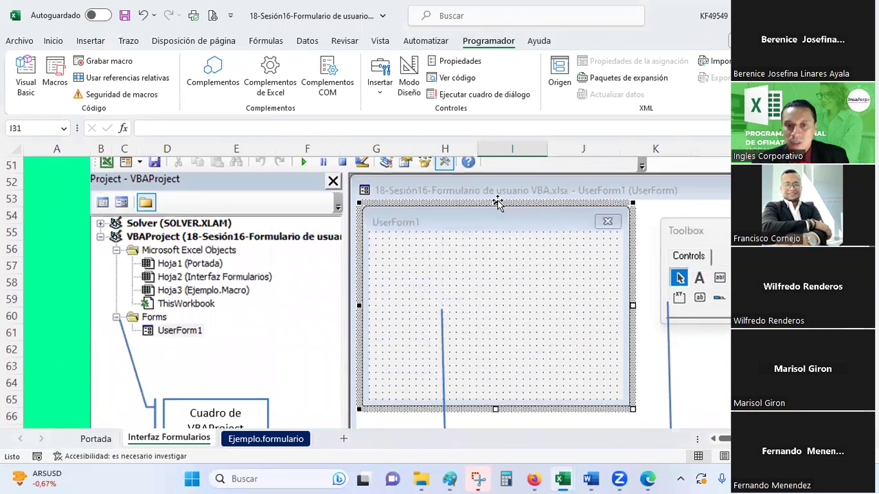
pyautogui.scroll(-1, 691, 288)
pyautogui.scroll(-1, 690, 288)
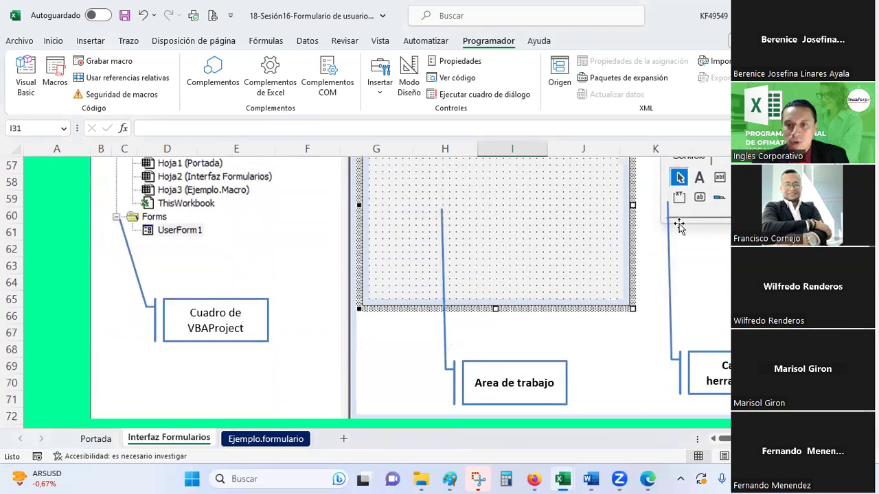
pyautogui.scroll(1, 681, 226)
pyautogui.scroll(-1, 728, 232)
pyautogui.scroll(1, 711, 226)
pyautogui.scroll(-3, 324, 288)
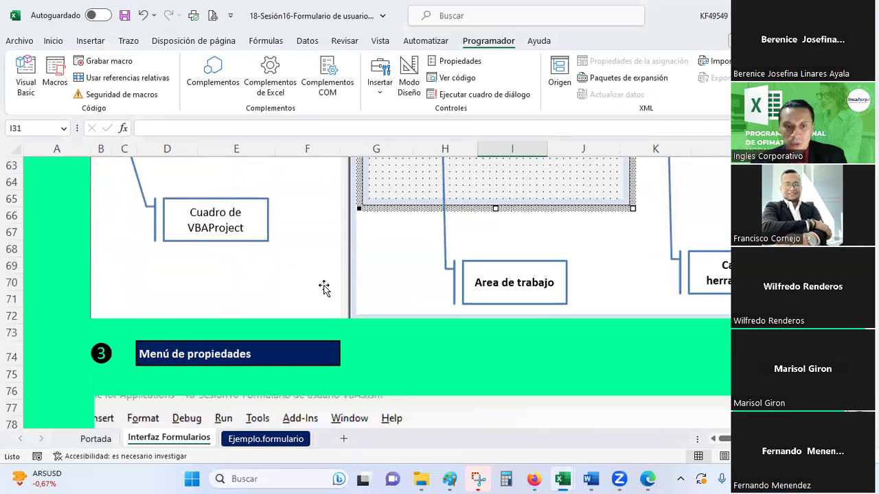
pyautogui.scroll(-6, 324, 289)
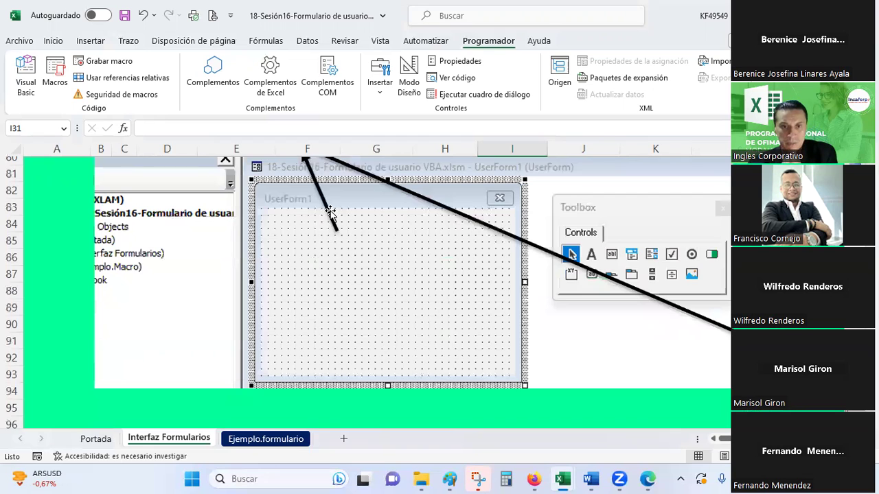
pyautogui.scroll(2, 330, 212)
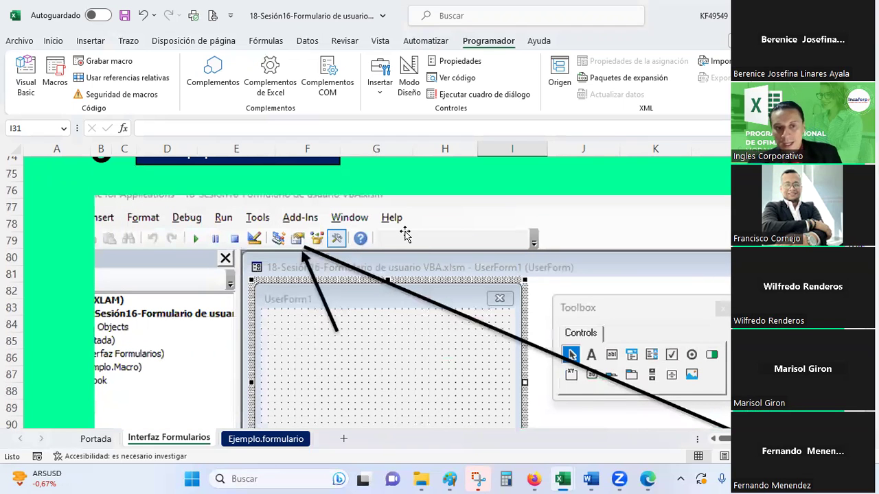
pyautogui.scroll(-3, 406, 236)
pyautogui.scroll(3, 385, 242)
pyautogui.scroll(2, 329, 252)
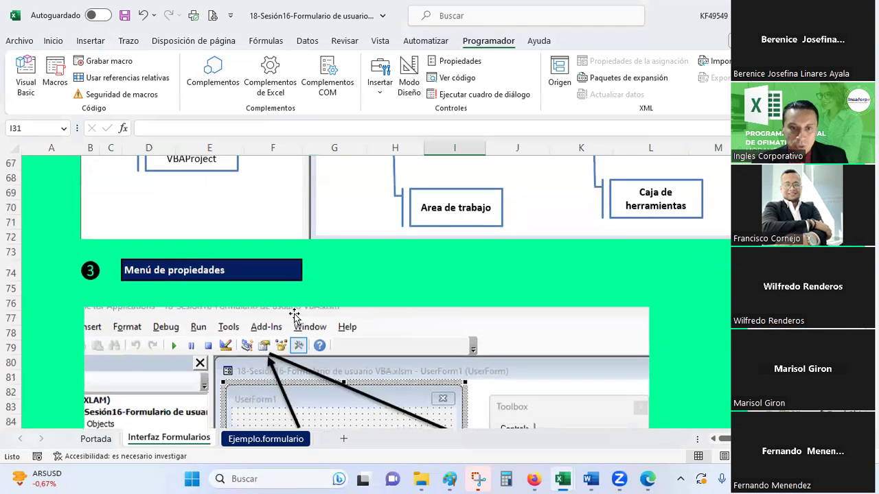
pyautogui.scroll(-1, 285, 311)
pyautogui.scroll(-2, 284, 308)
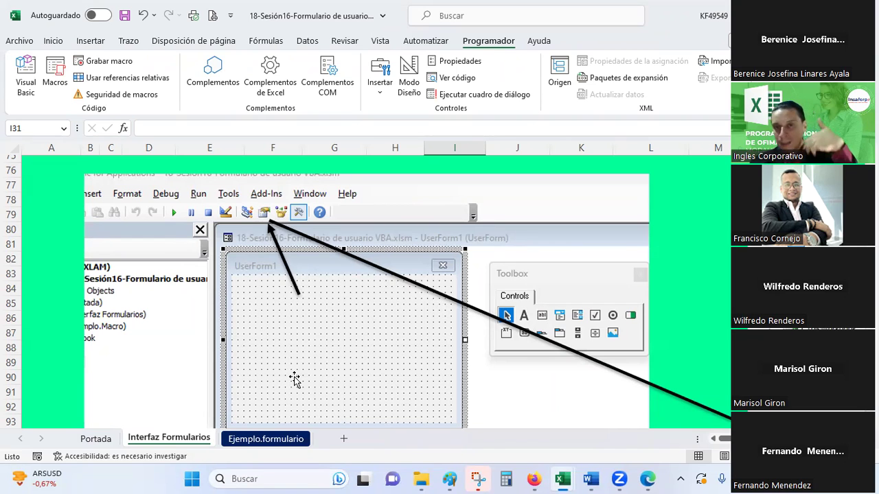
pyautogui.scroll(-1, 207, 257)
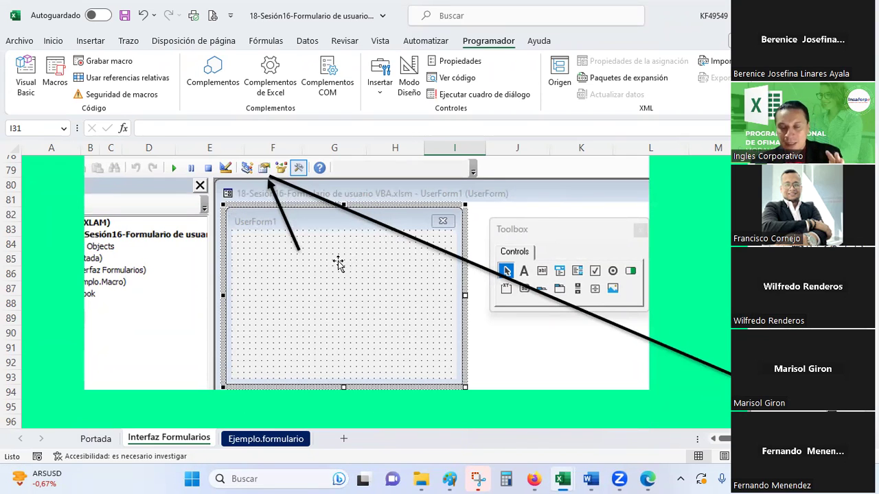
pyautogui.scroll(1, 290, 255)
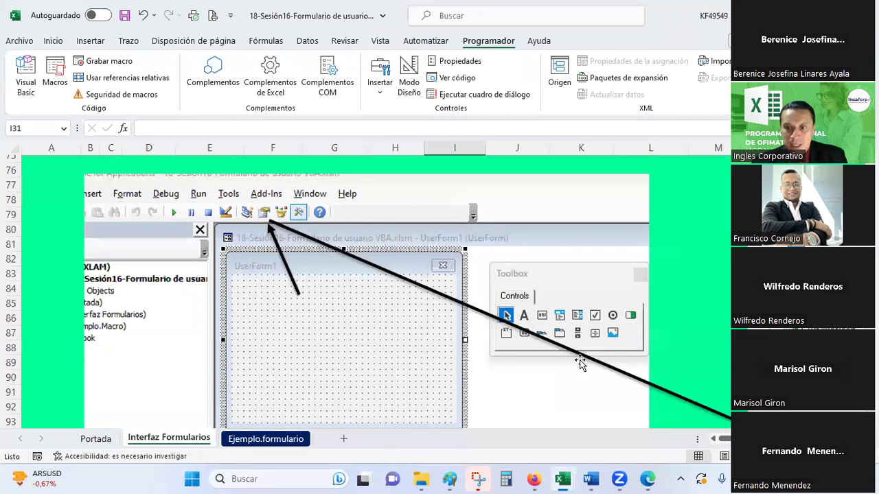
pyautogui.scroll(-1, 581, 362)
pyautogui.hscroll(2, 376, 289)
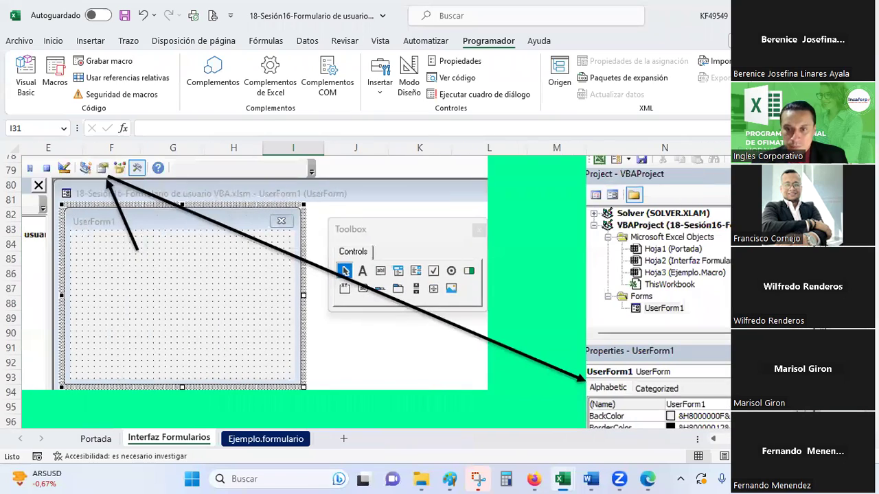
# Change the first callout label from 'Nombre del seminario' to 'Nombre del formulario'
pyautogui.scroll(-1, 302, 292)
pyautogui.scroll(-2, 302, 292)
pyautogui.scroll(-1, 302, 292)
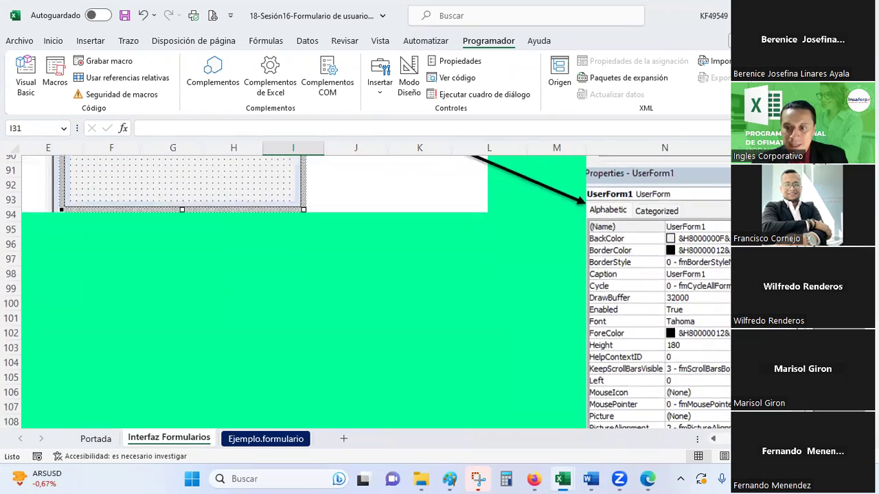
pyautogui.hscroll(1, 398, 296)
pyautogui.hscroll(2, 398, 297)
pyautogui.hscroll(1, 398, 297)
pyautogui.scroll(4, 398, 296)
pyautogui.scroll(-4, 398, 297)
pyautogui.scroll(-2, 398, 297)
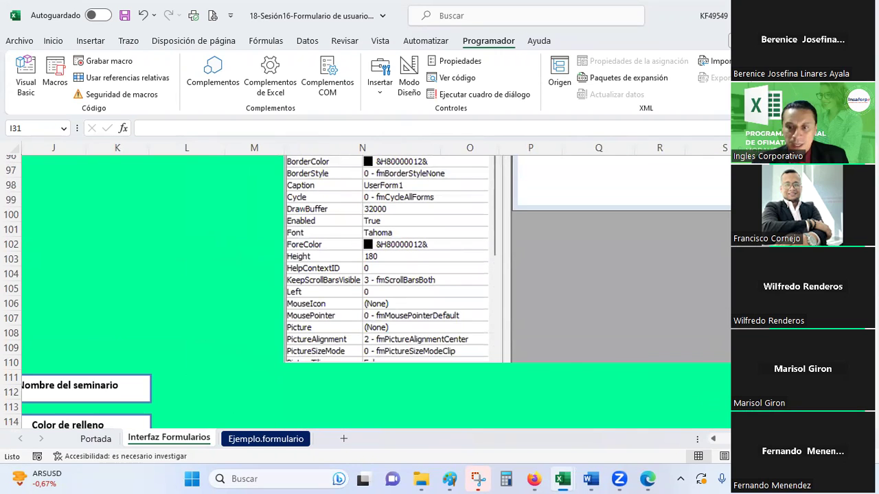
pyautogui.hscroll(-3, 309, 312)
pyautogui.hscroll(-2, 309, 313)
pyautogui.scroll(-2, 309, 312)
pyautogui.scroll(-1, 291, 311)
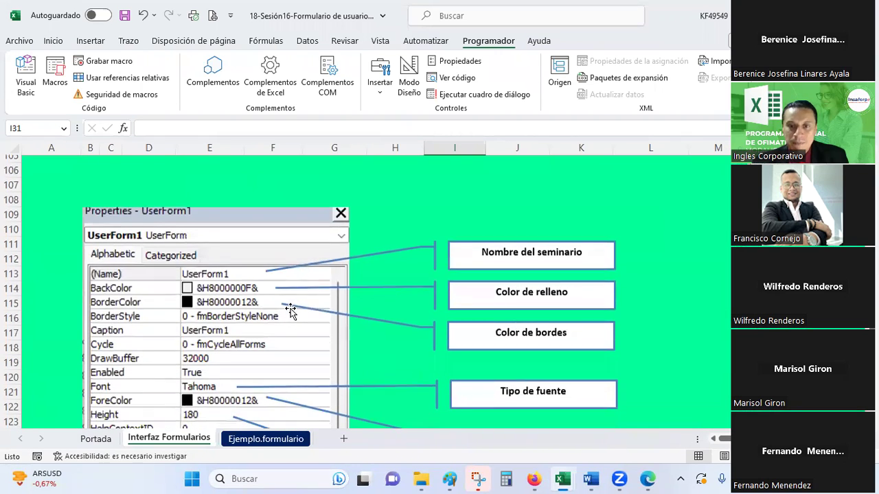
pyautogui.scroll(-1, 291, 311)
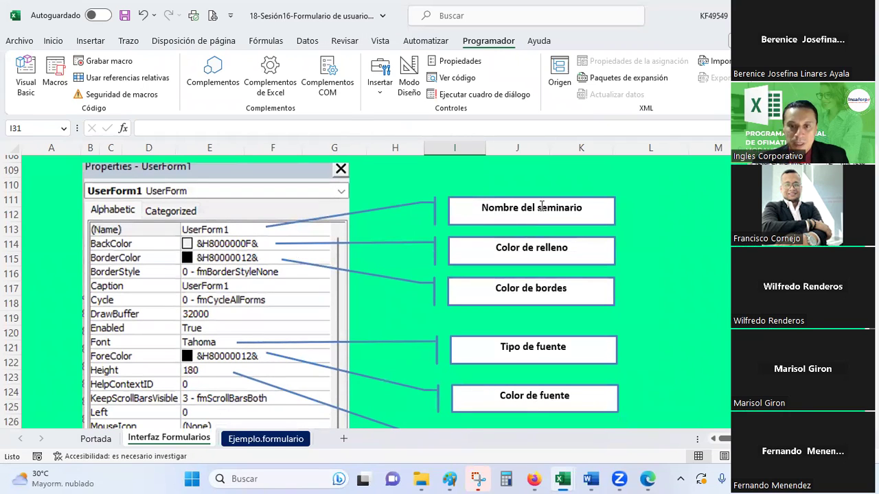
pyautogui.moveTo(539, 205); pyautogui.dragTo(598, 215)
pyautogui.write('form')
pyautogui.press('BackSpace')
pyautogui.press('BackSpace')
pyautogui.write('rmu')
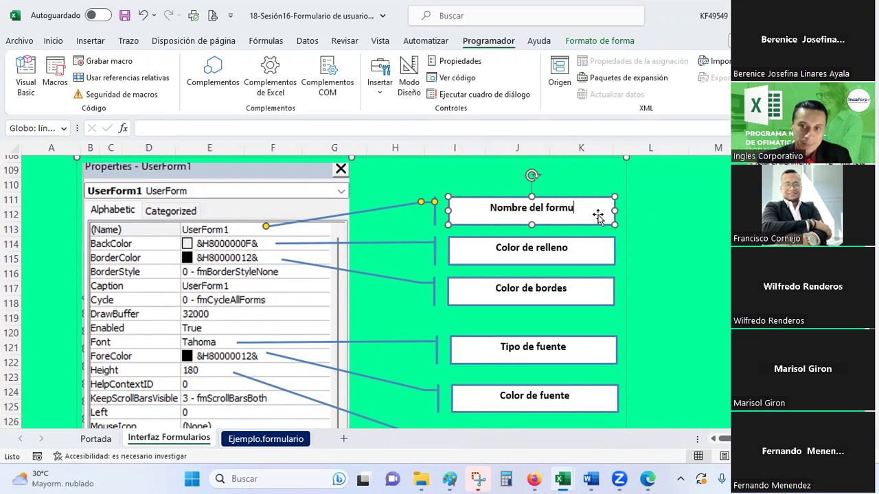
pyautogui.write('lario')
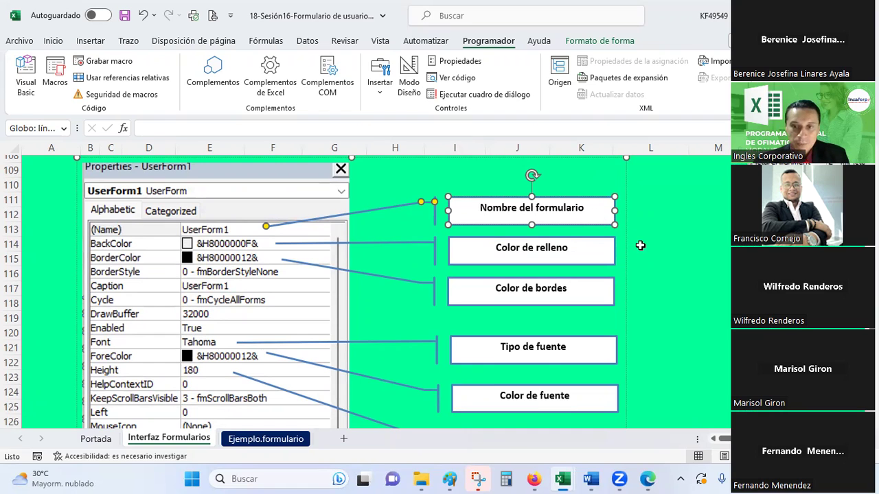
pyautogui.click(639, 244)
# Scroll down the properties illustration through the callouts down to 'Tamaño de fuente'
pyautogui.scroll(-1, 232, 256)
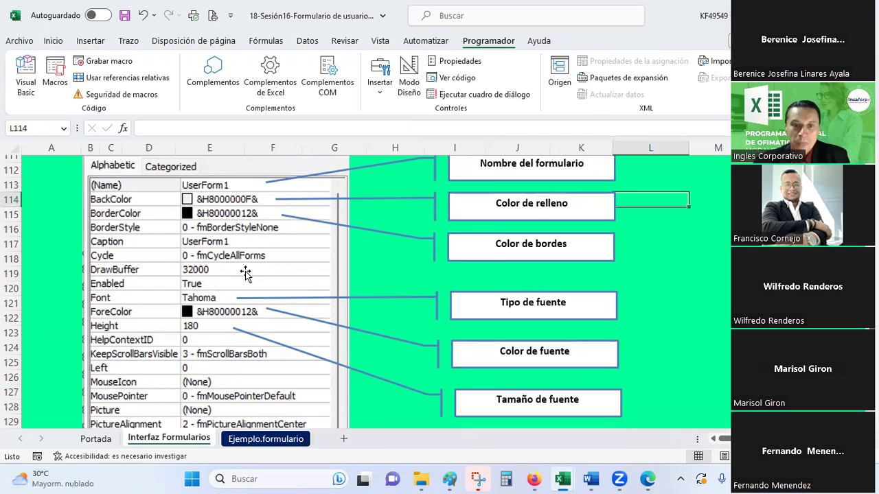
pyautogui.scroll(-1, 239, 257)
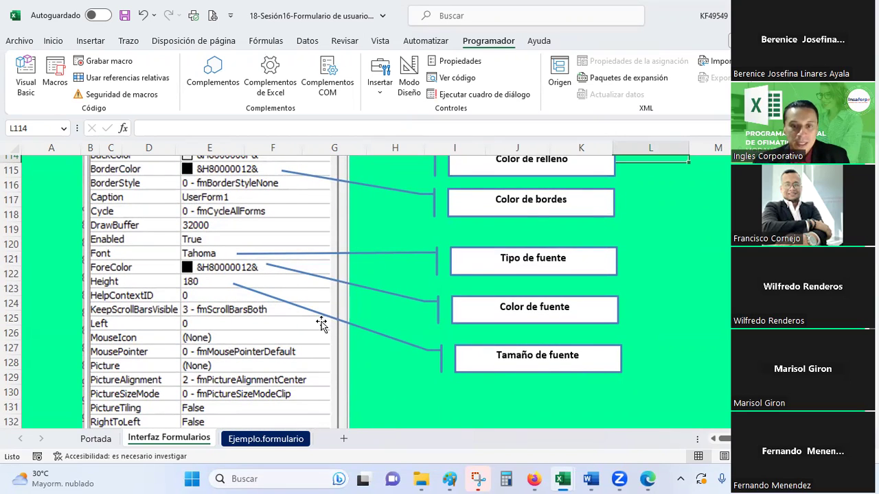
pyautogui.scroll(-1, 213, 307)
pyautogui.scroll(-1, 209, 305)
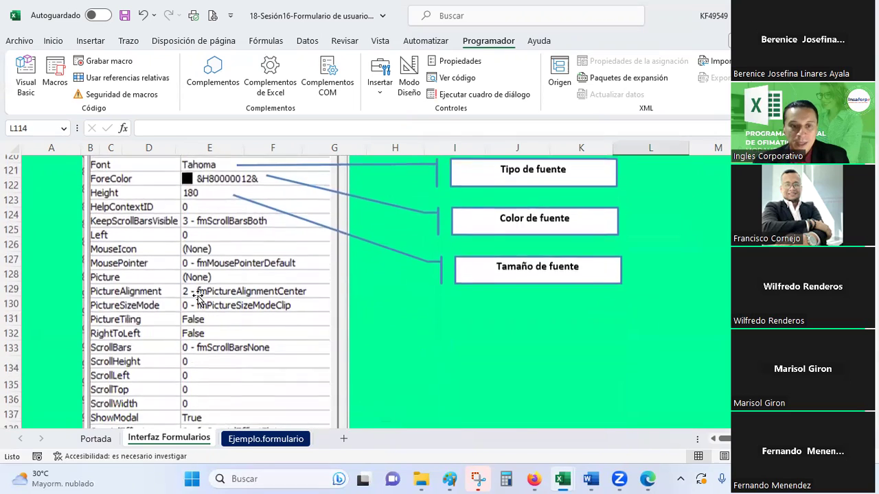
pyautogui.scroll(-1, 204, 302)
pyautogui.scroll(-2, 199, 299)
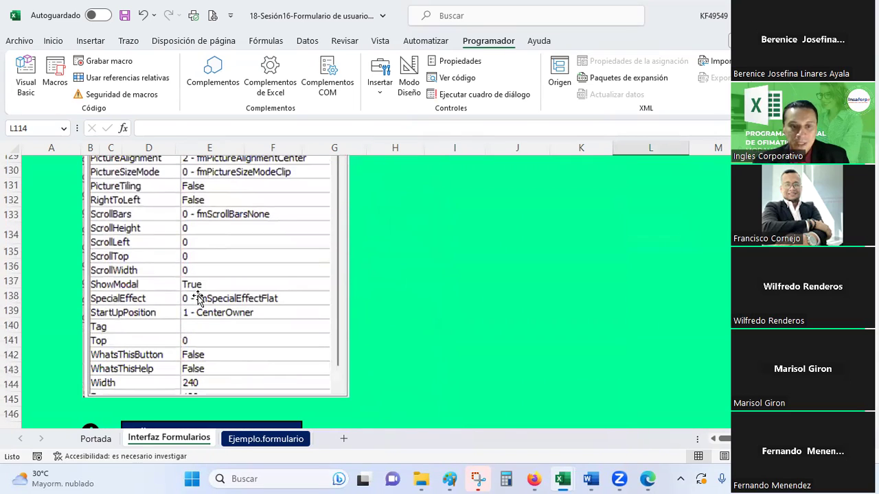
pyautogui.scroll(-1, 244, 328)
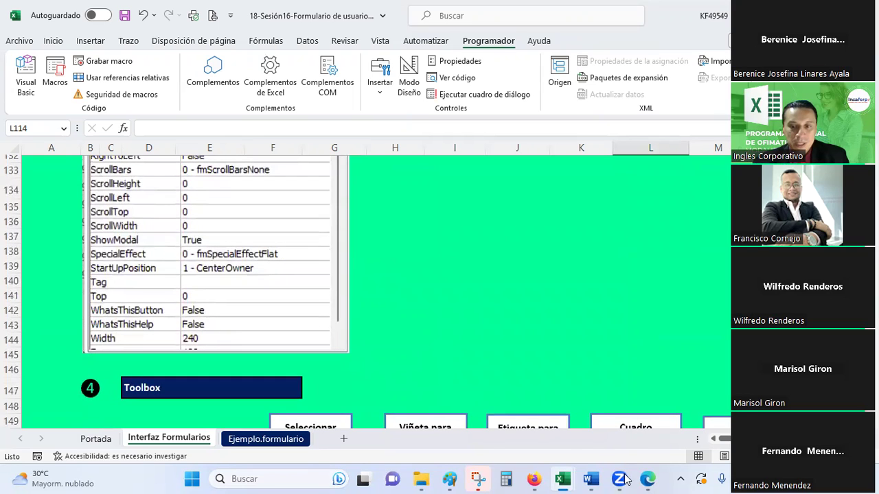
pyautogui.moveTo(618, 478)
pyautogui.moveTo(561, 479)
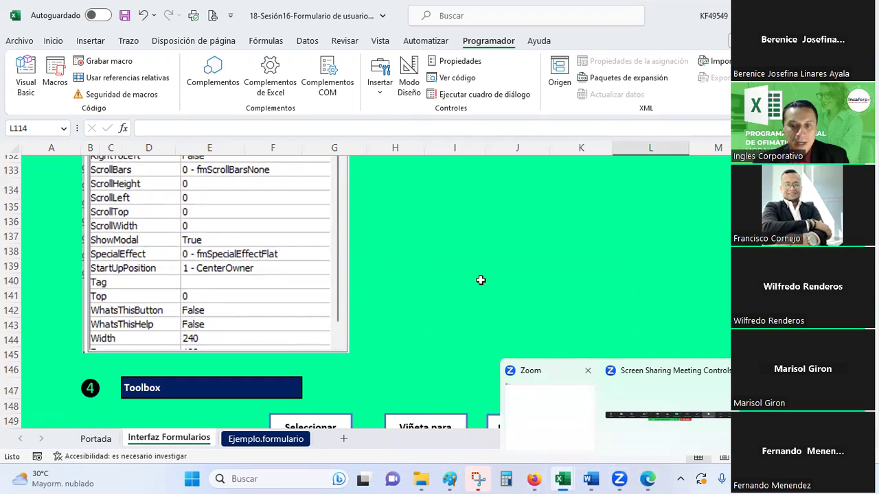
# Raise the form's bottom edge so it measures 664.5 wide by 415.5 high
pyautogui.click(621, 443)
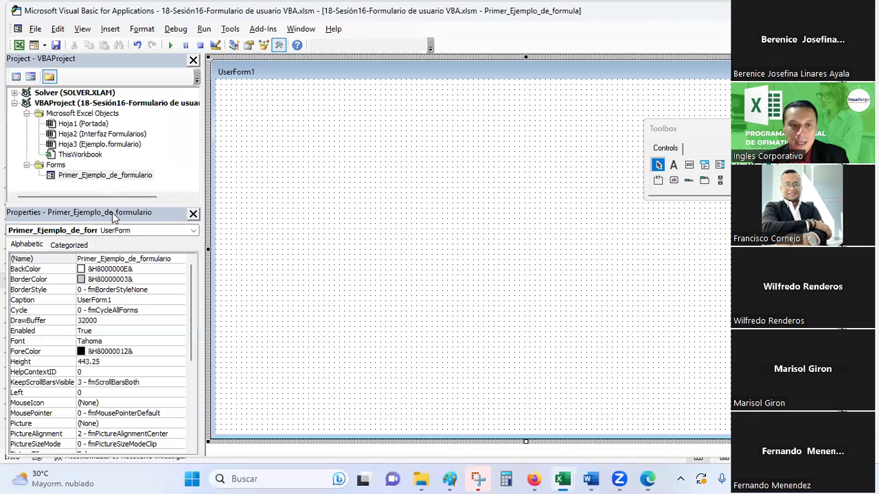
pyautogui.scroll(-3, 116, 304)
pyautogui.scroll(-2, 115, 305)
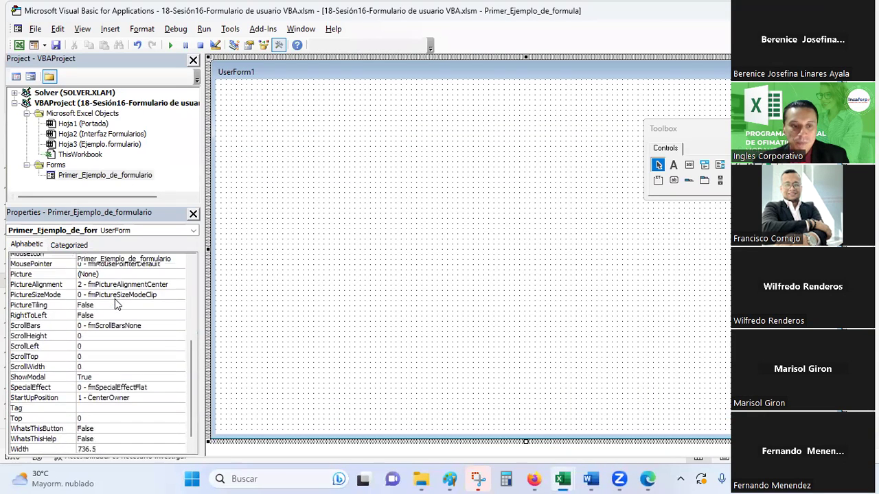
pyautogui.scroll(-1, 115, 304)
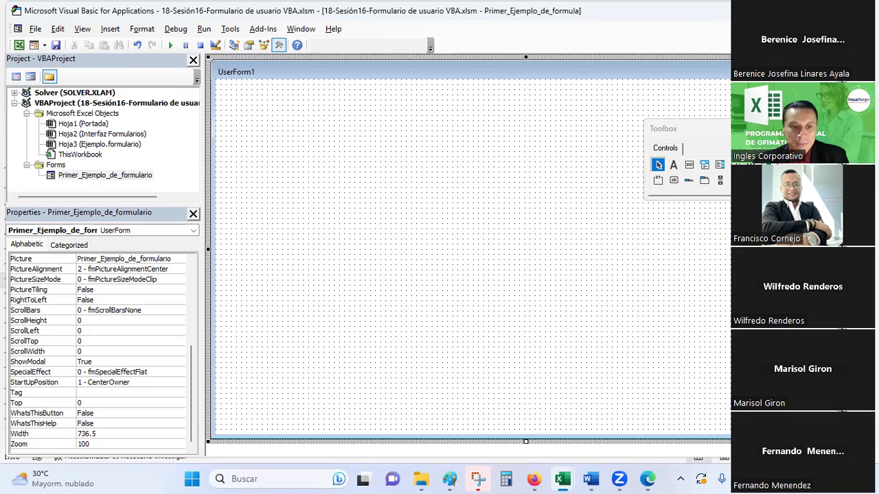
pyautogui.moveTo(326, 439); pyautogui.dragTo(327, 412)
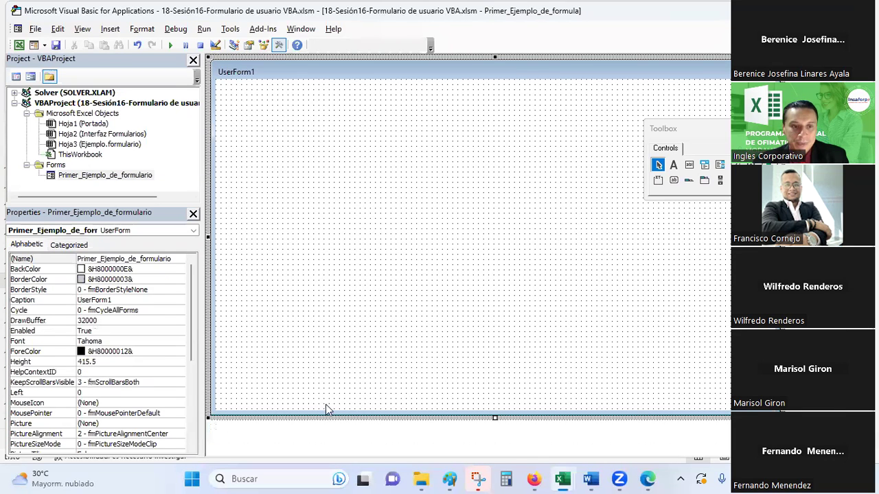
pyautogui.scroll(-3, 173, 356)
pyautogui.scroll(-3, 168, 354)
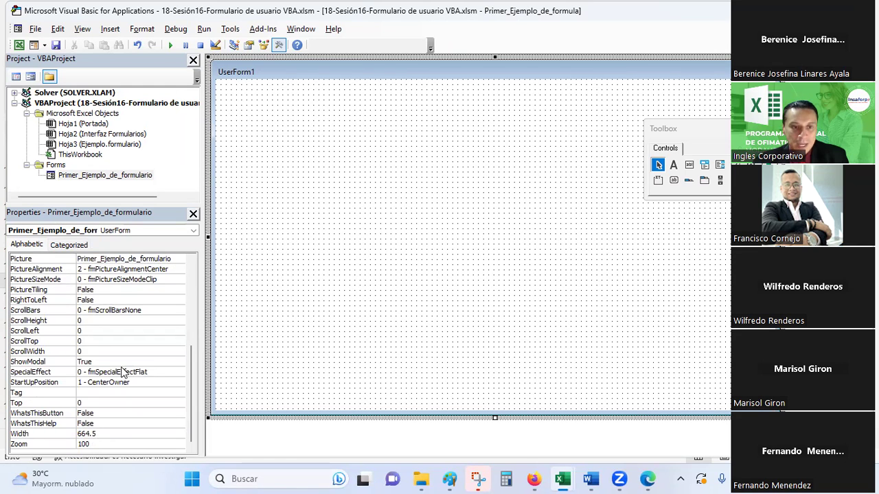
pyautogui.scroll(2, 123, 372)
pyautogui.scroll(1, 114, 343)
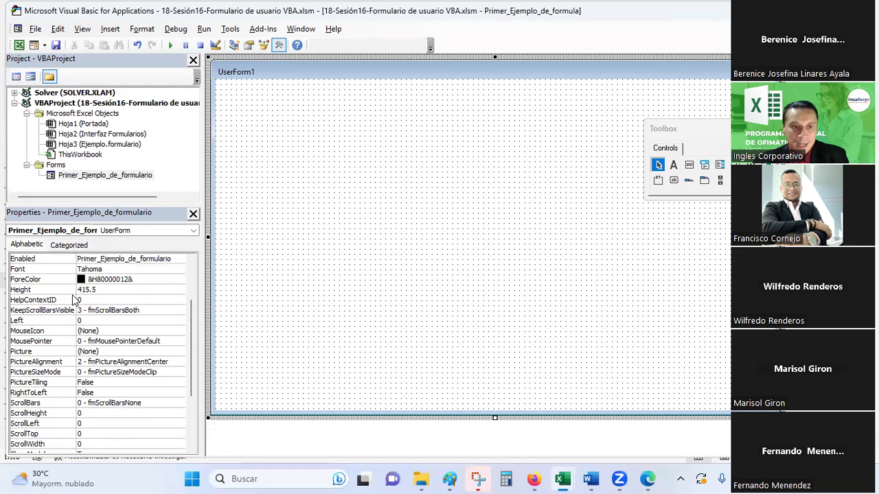
pyautogui.scroll(-1, 113, 328)
pyautogui.scroll(-2, 116, 347)
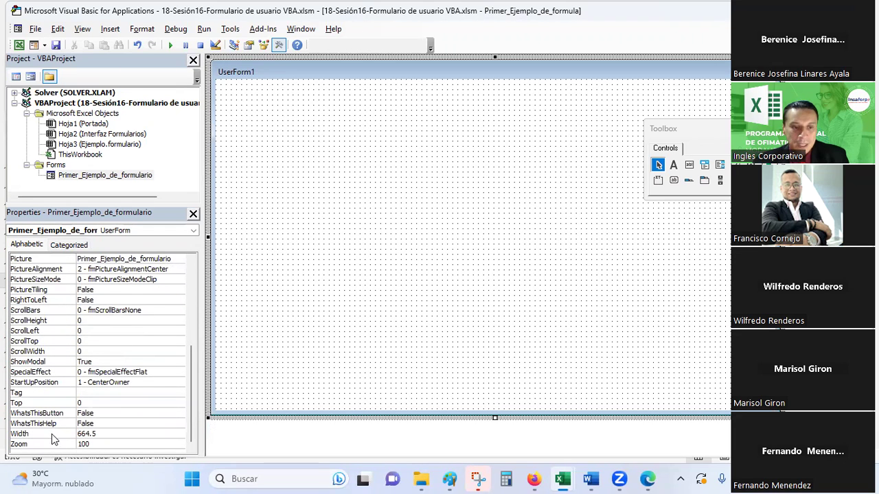
pyautogui.scroll(1, 107, 402)
pyautogui.scroll(2, 96, 343)
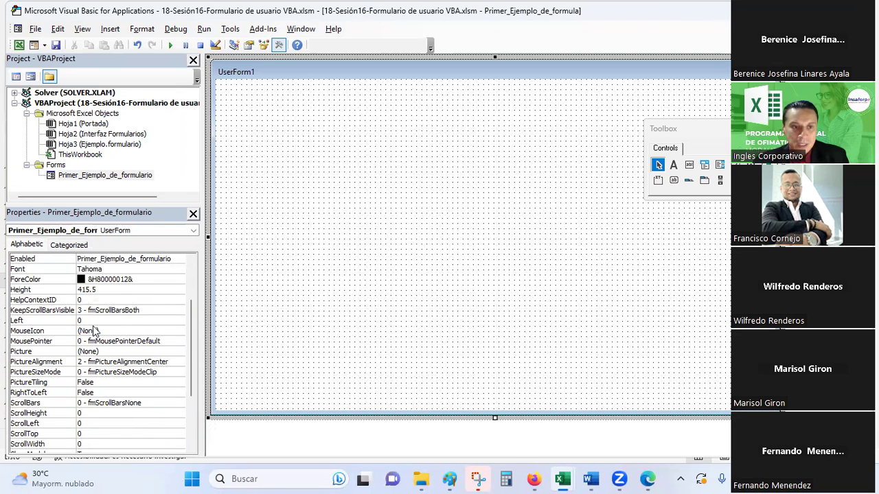
pyautogui.scroll(-1, 127, 366)
pyautogui.scroll(-2, 110, 405)
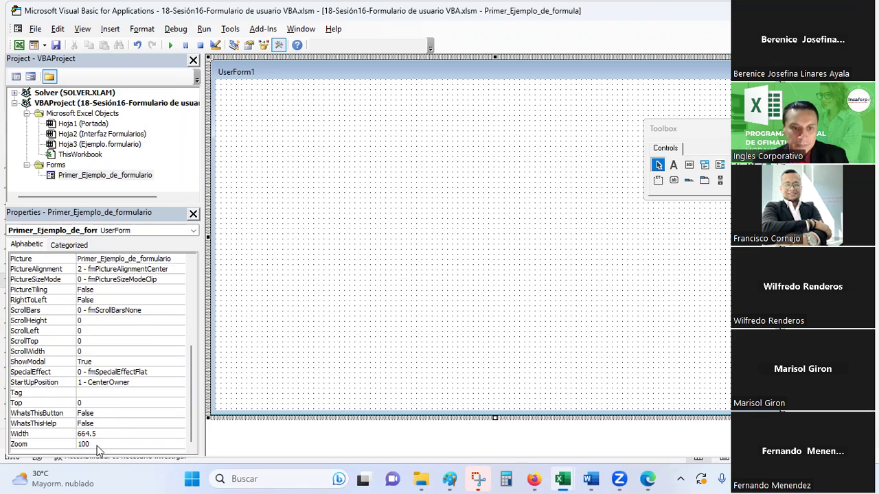
# Set the form's Zoom property to 200, then refocus the form design area
pyautogui.click(96, 446)
pyautogui.doubleClick(83, 444)
pyautogui.write('200')
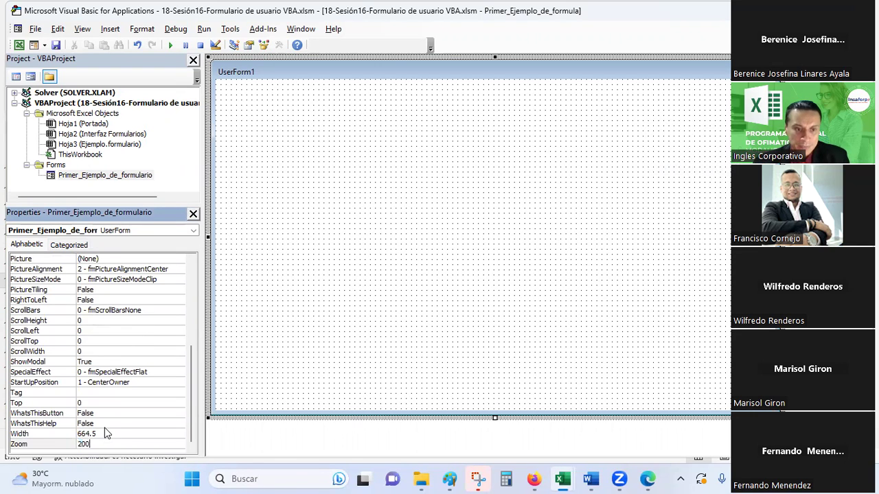
pyautogui.click(104, 427)
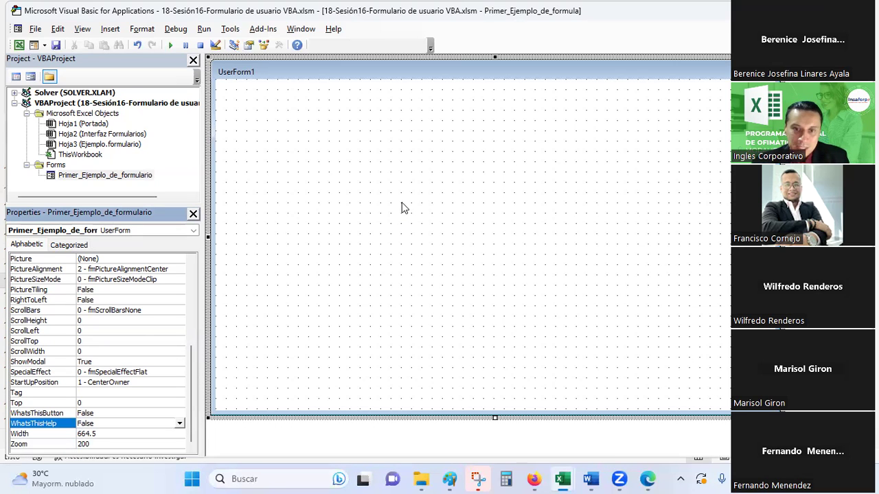
pyautogui.moveTo(404, 207); pyautogui.dragTo(440, 220)
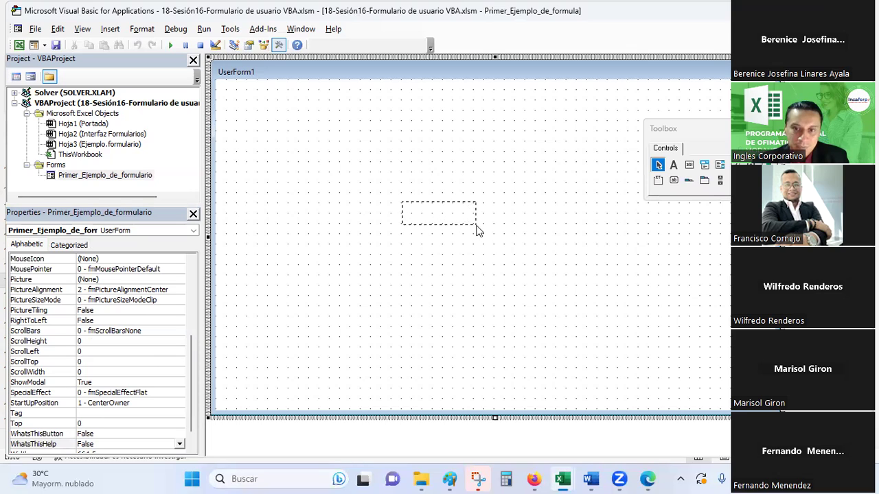
pyautogui.moveTo(474, 230); pyautogui.dragTo(474, 230)
pyautogui.scroll(-1, 96, 361)
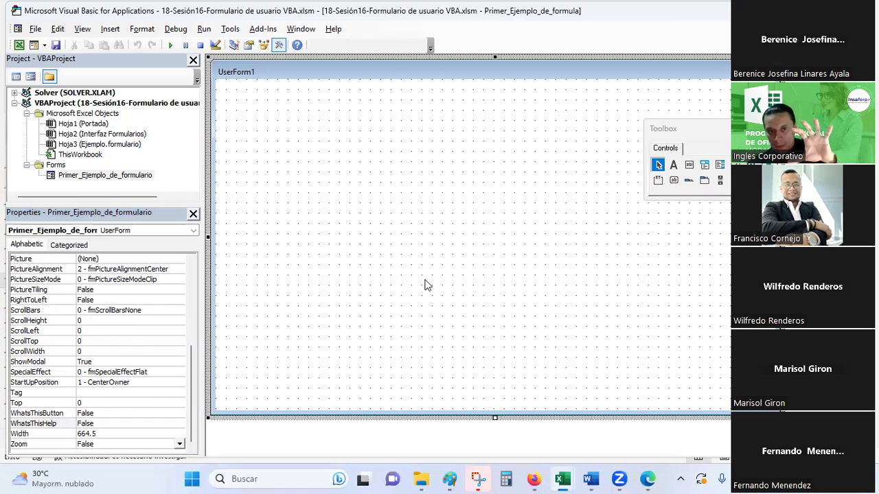
pyautogui.moveTo(562, 479)
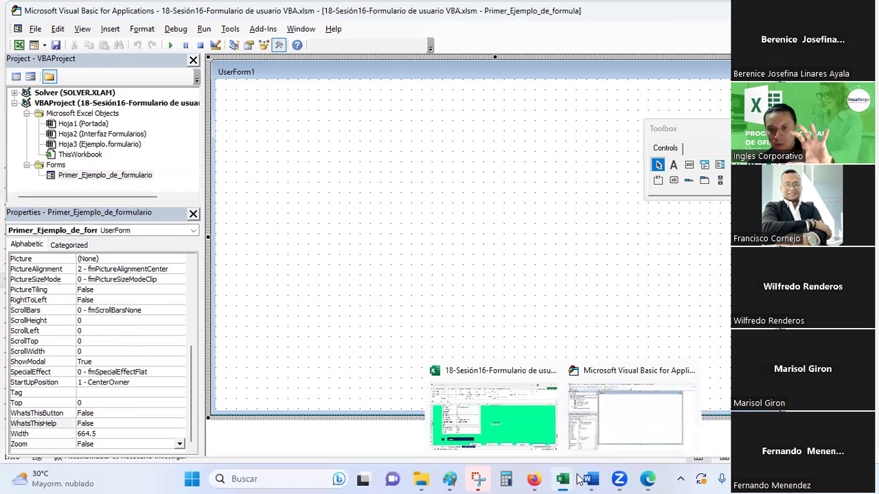
# Browse the Properties reference table in Excel, then return to the VBA editor
pyautogui.click(508, 423)
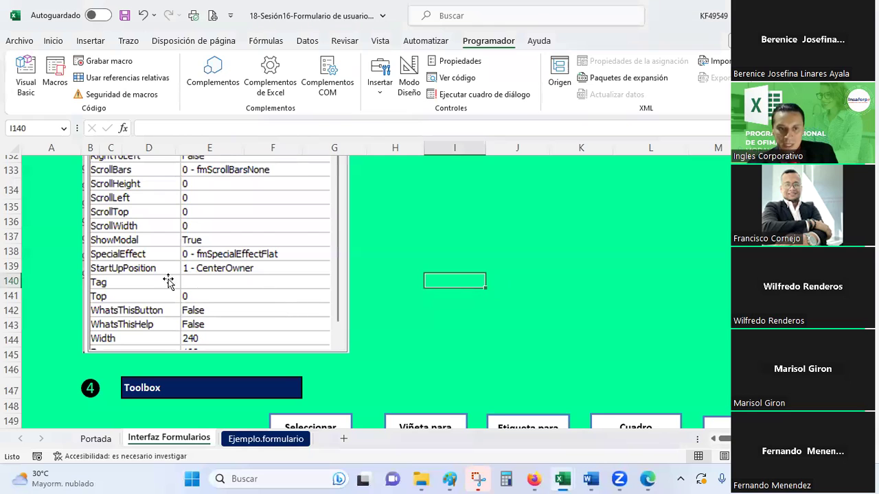
pyautogui.keyDown('ctrl'); pyautogui.scroll(2, 158, 286); pyautogui.keyUp('ctrl')
pyautogui.keyDown('ctrl'); pyautogui.scroll(2, 160, 287); pyautogui.keyUp('ctrl')
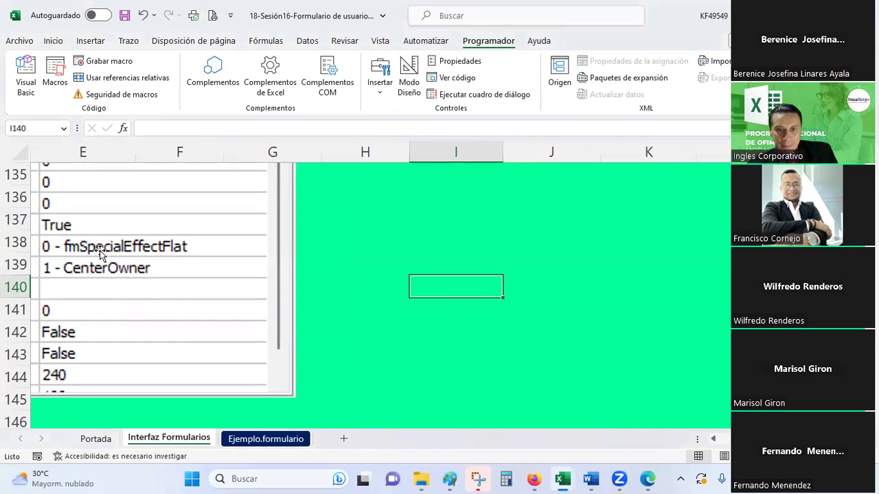
pyautogui.hscroll(-4, 378, 295)
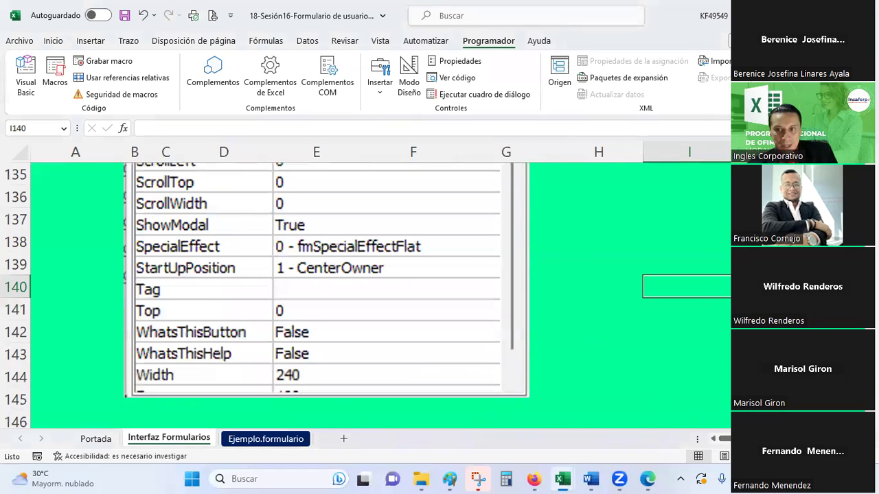
pyautogui.scroll(2, 378, 295)
pyautogui.scroll(15, 377, 295)
pyautogui.scroll(-10, 377, 295)
pyautogui.scroll(-3, 377, 295)
pyautogui.scroll(-5, 377, 295)
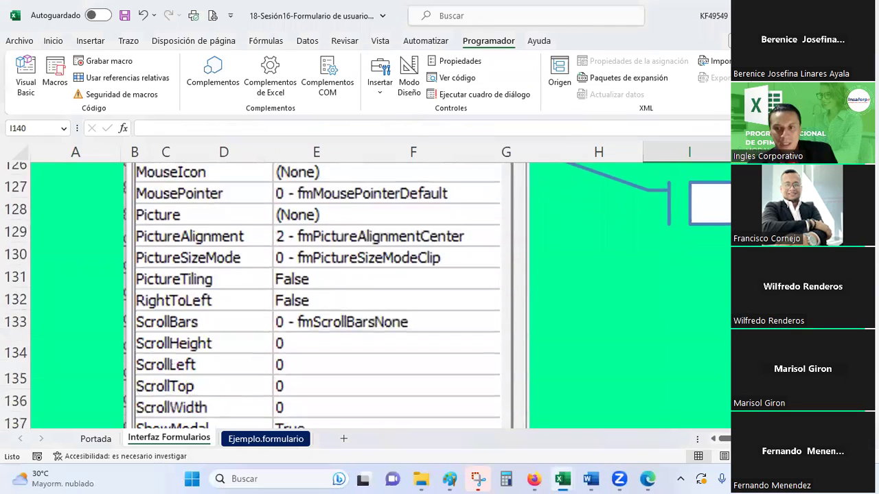
pyautogui.scroll(-7, 378, 295)
pyautogui.scroll(-2, 377, 295)
pyautogui.scroll(5, 377, 295)
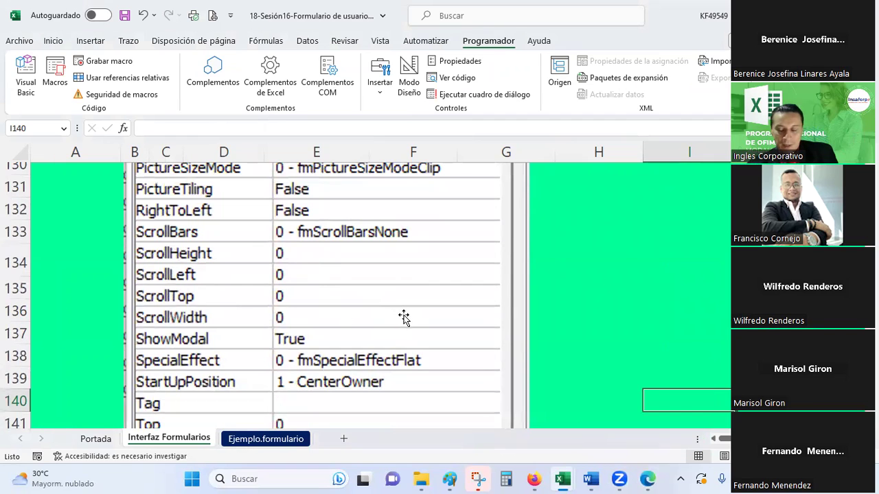
pyautogui.hotkey('alt', 'Tab')
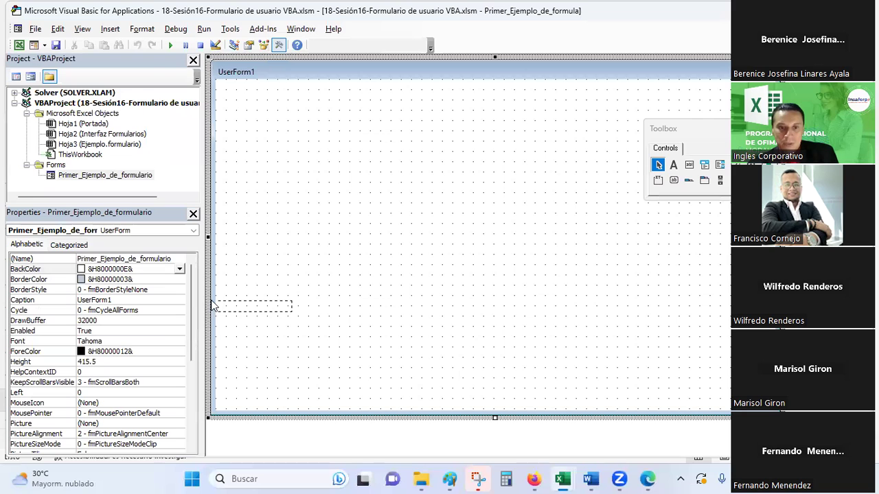
# Reset the form's Zoom to 100, leaving it 749.25 wide by 449.25 high
pyautogui.scroll(-1, 108, 350)
pyautogui.scroll(-4, 107, 350)
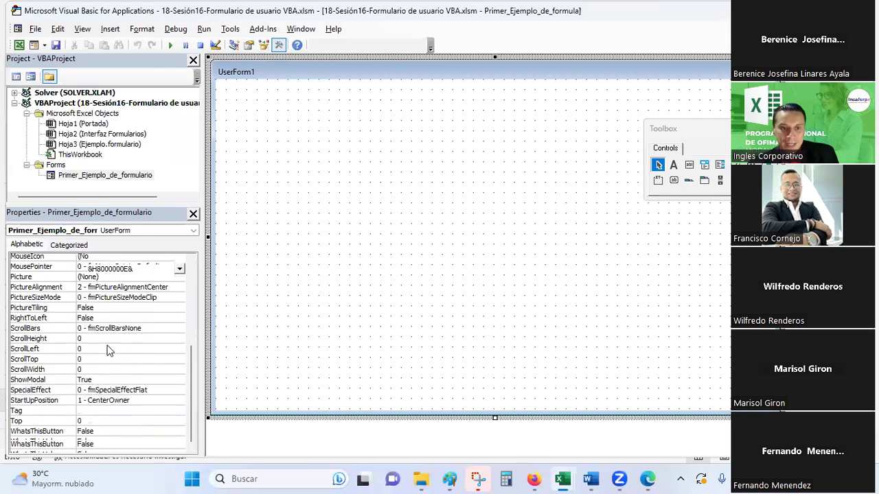
pyautogui.scroll(-1, 108, 350)
pyautogui.click(97, 445)
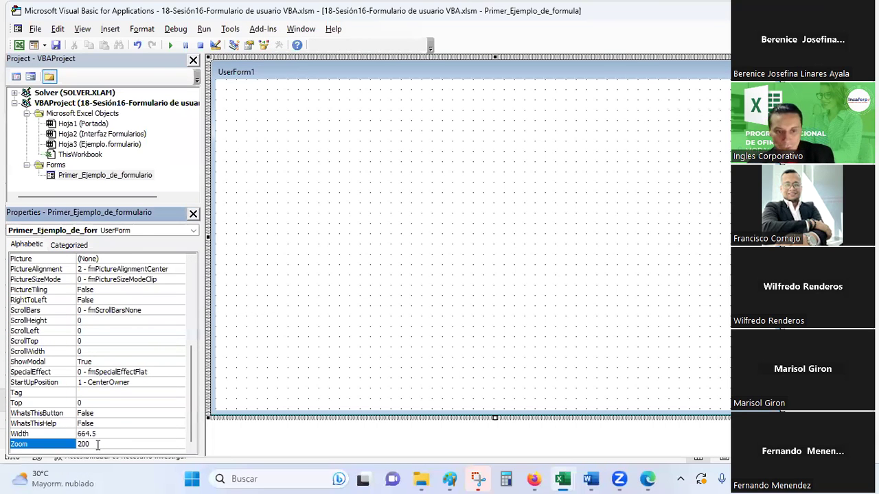
pyautogui.doubleClick(98, 444)
pyautogui.write('10')
pyautogui.scroll(5, 98, 343)
pyautogui.scroll(3, 98, 343)
pyautogui.scroll(1, 99, 343)
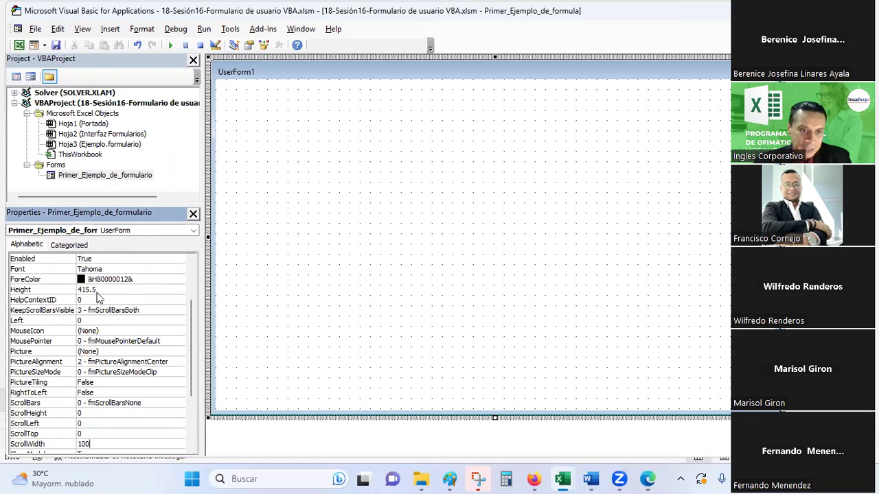
pyautogui.scroll(-2, 112, 318)
pyautogui.scroll(-2, 111, 318)
pyautogui.scroll(-1, 112, 318)
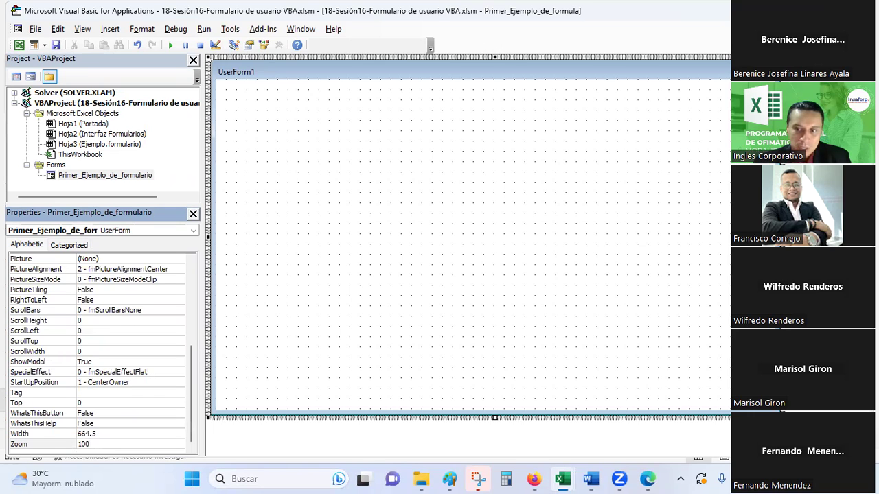
pyautogui.click(481, 322)
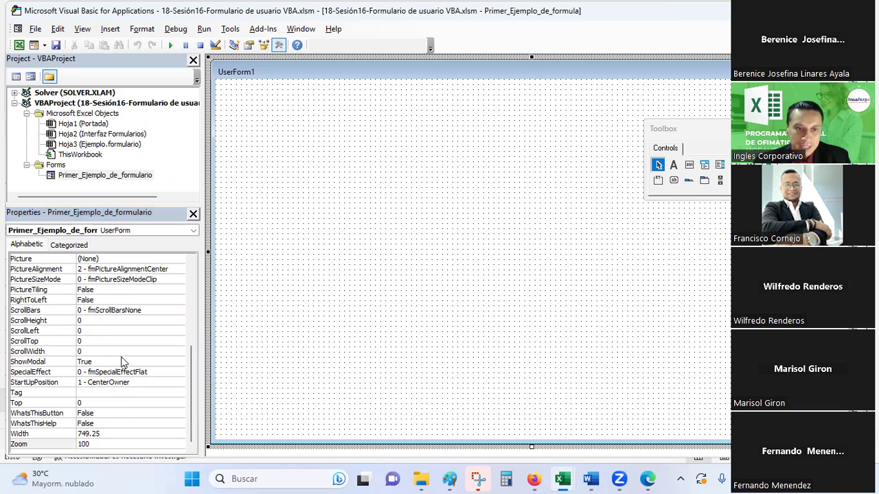
pyautogui.scroll(1, 154, 347)
pyautogui.scroll(3, 154, 347)
pyautogui.scroll(2, 154, 347)
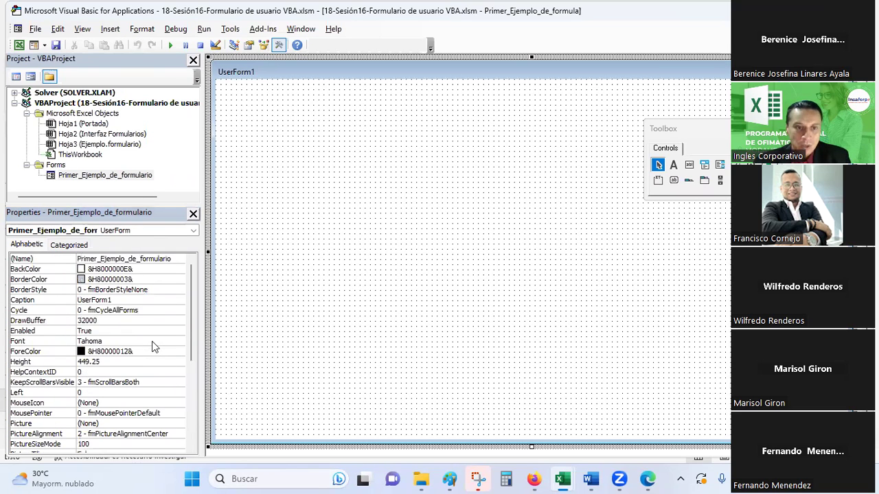
# Preview Desktop, title bar, menu bar and window system colours as the form's BackColor
pyautogui.click(137, 272)
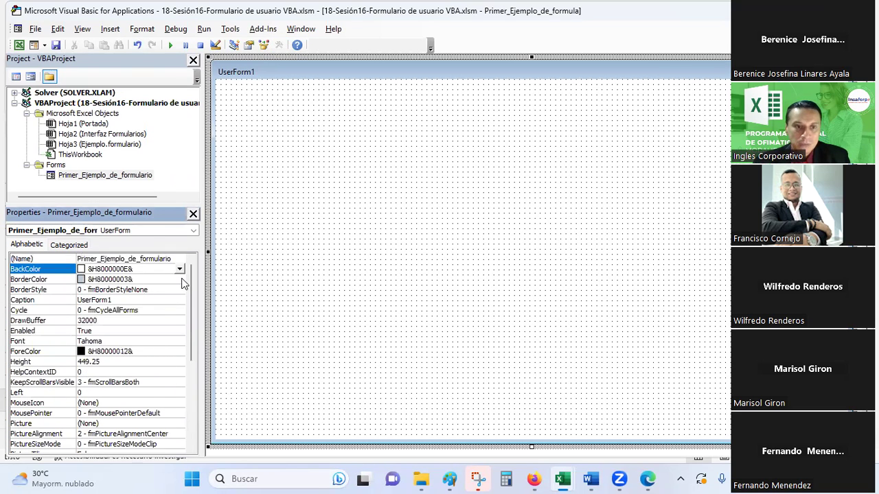
pyautogui.click(181, 272)
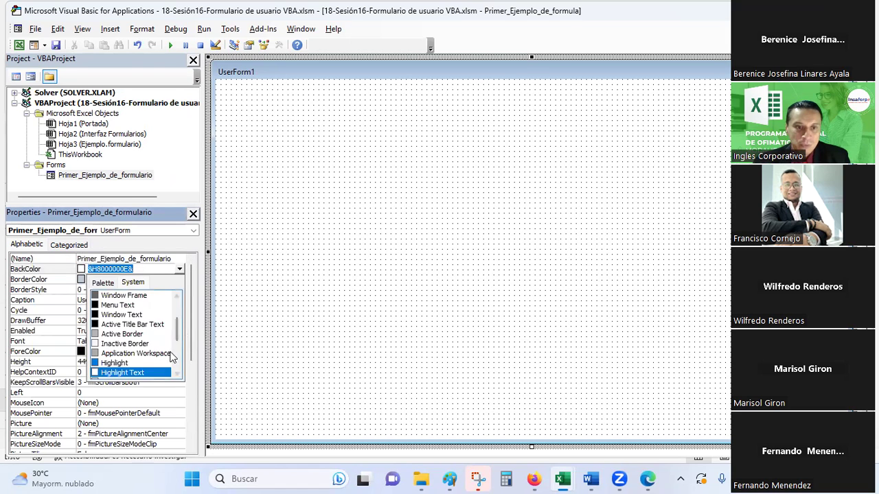
pyautogui.scroll(-3, 171, 361)
pyautogui.moveTo(172, 360)
pyautogui.mouseDown()
pyautogui.moveTo(174, 375)
pyautogui.moveTo(178, 310)
pyautogui.mouseUp()
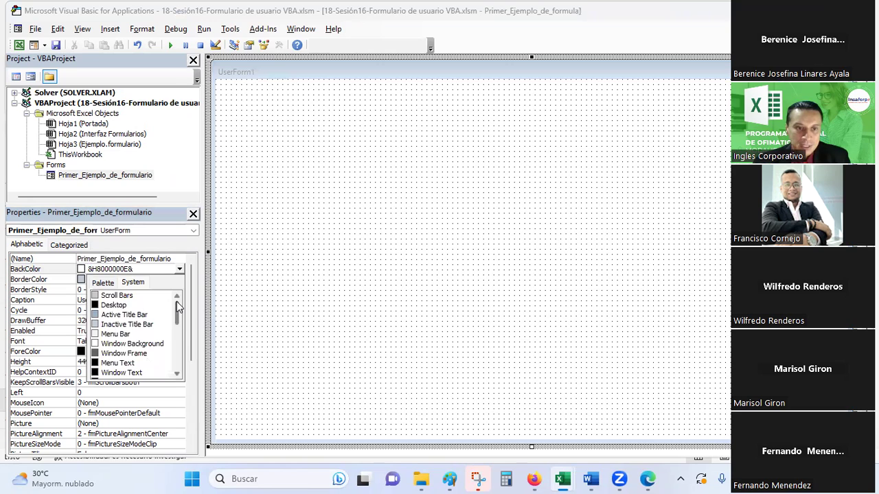
pyautogui.click(110, 306)
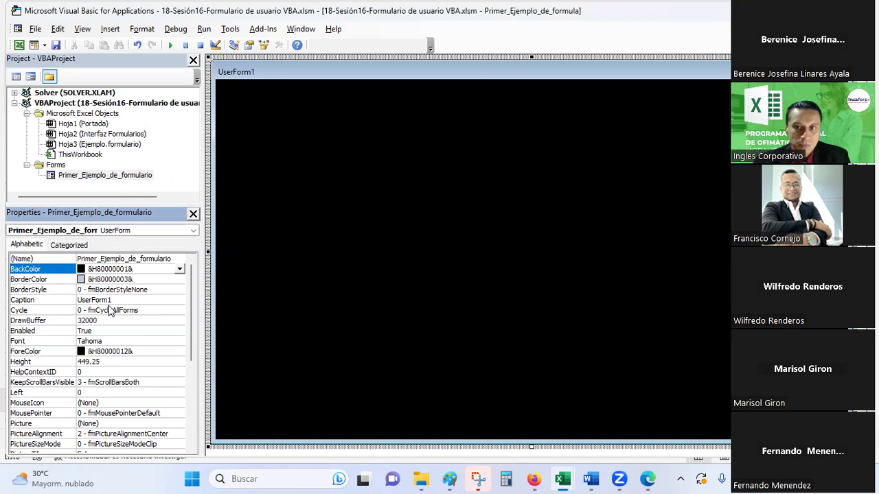
pyautogui.click(180, 272)
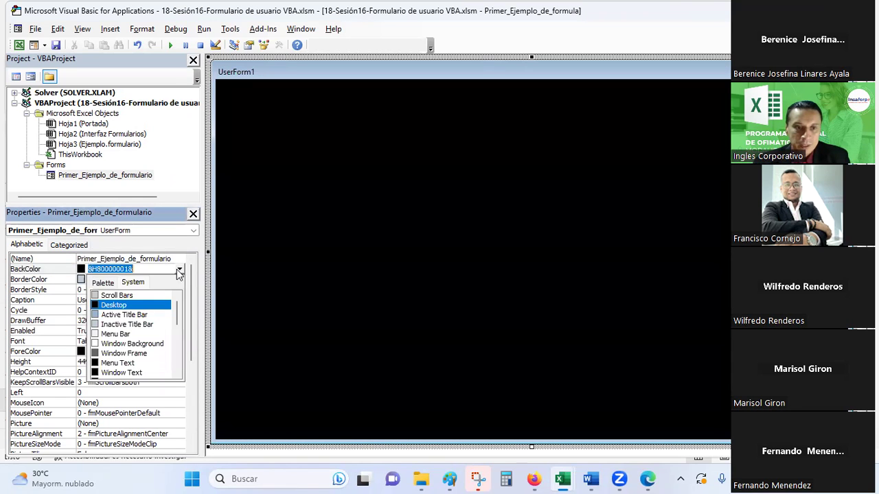
pyautogui.click(141, 315)
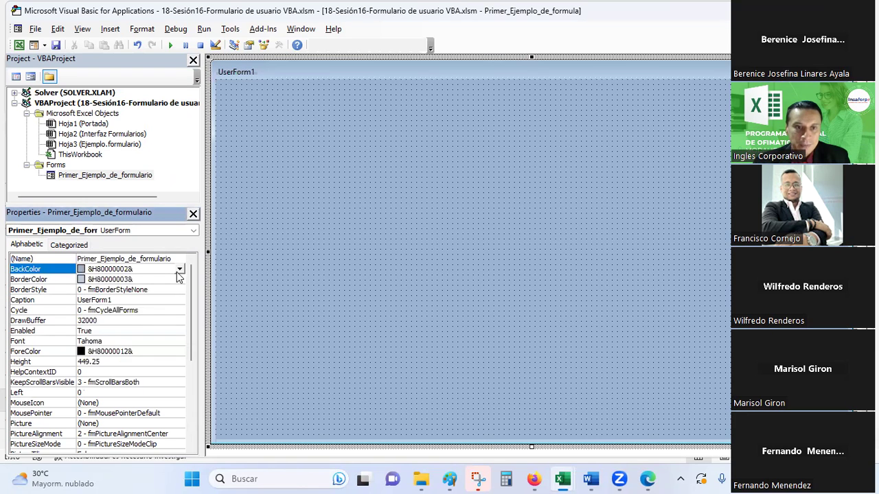
pyautogui.click(179, 271)
pyautogui.click(128, 324)
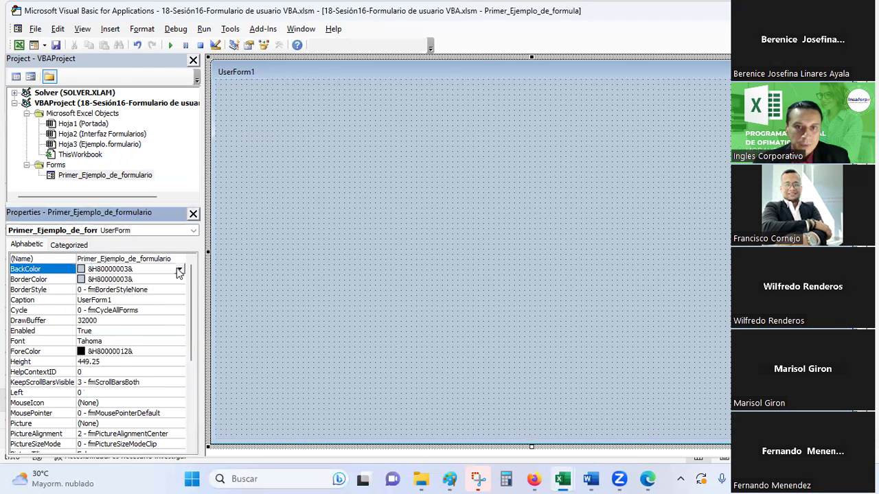
pyautogui.click(179, 271)
pyautogui.click(145, 333)
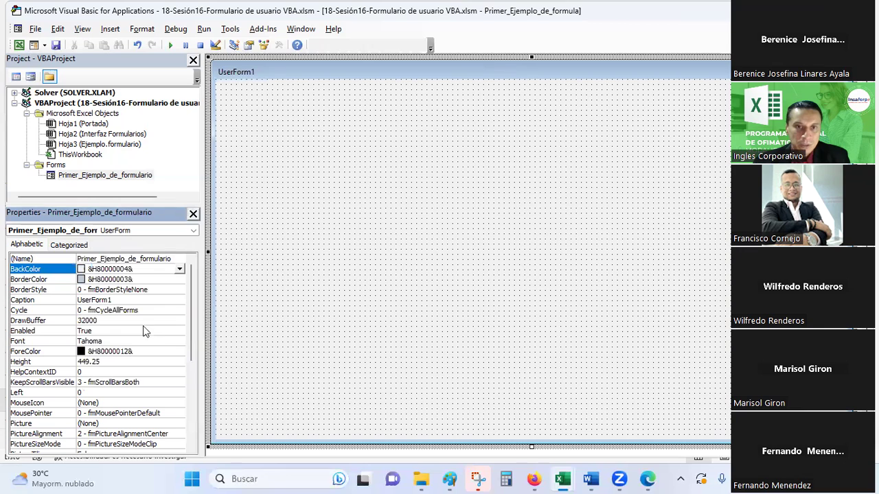
pyautogui.click(179, 271)
pyautogui.click(136, 342)
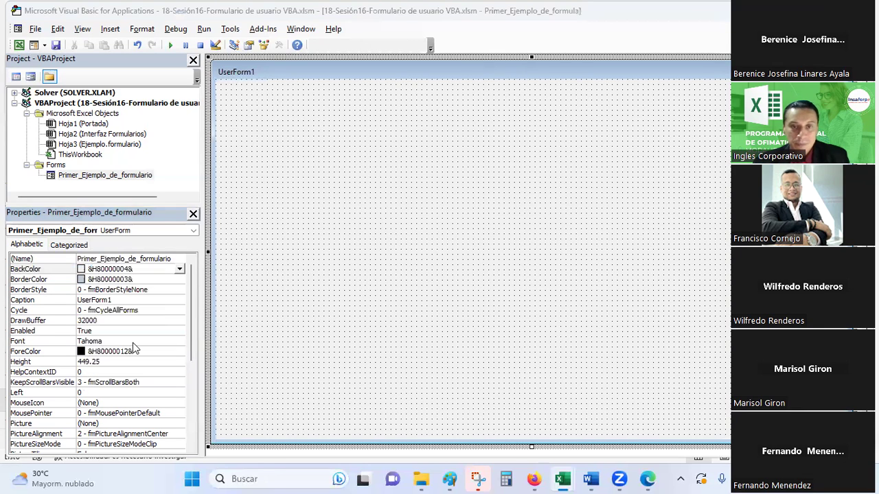
pyautogui.click(180, 271)
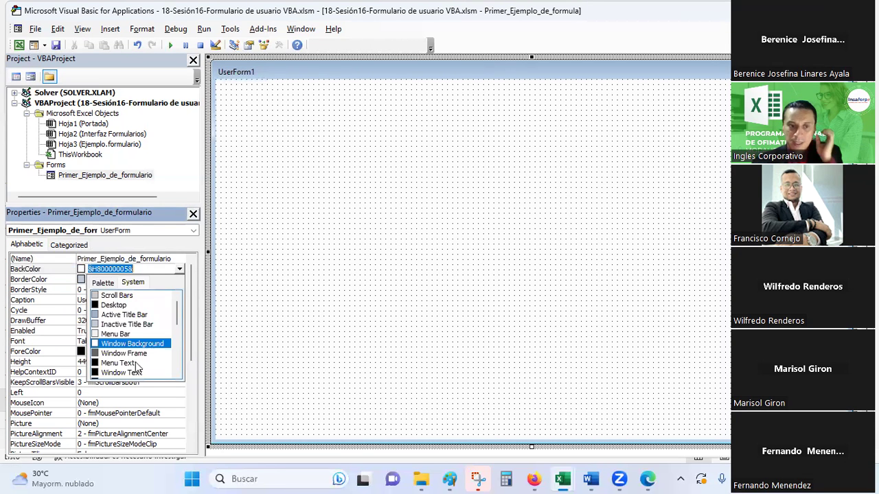
pyautogui.click(124, 353)
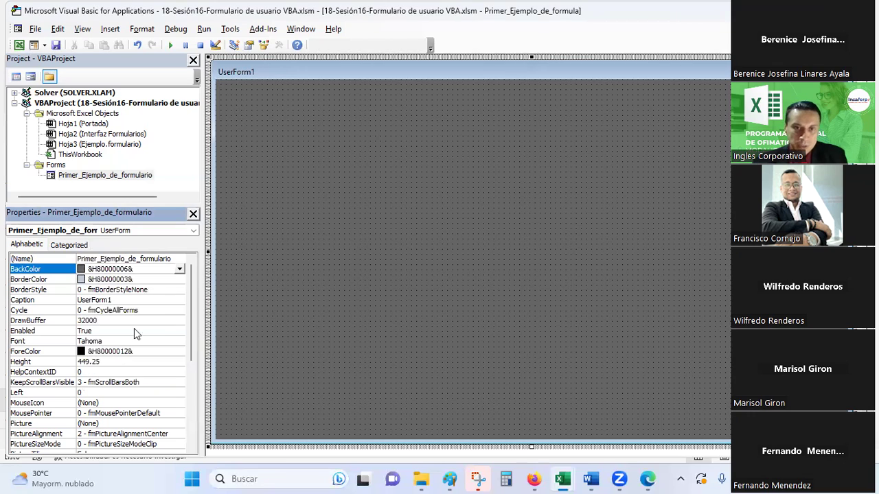
pyautogui.click(179, 272)
pyautogui.click(115, 363)
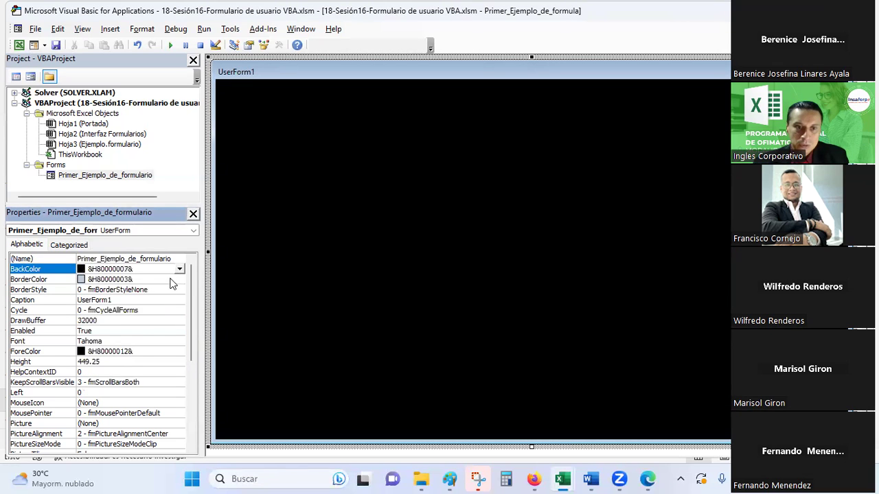
pyautogui.click(180, 269)
pyautogui.click(139, 375)
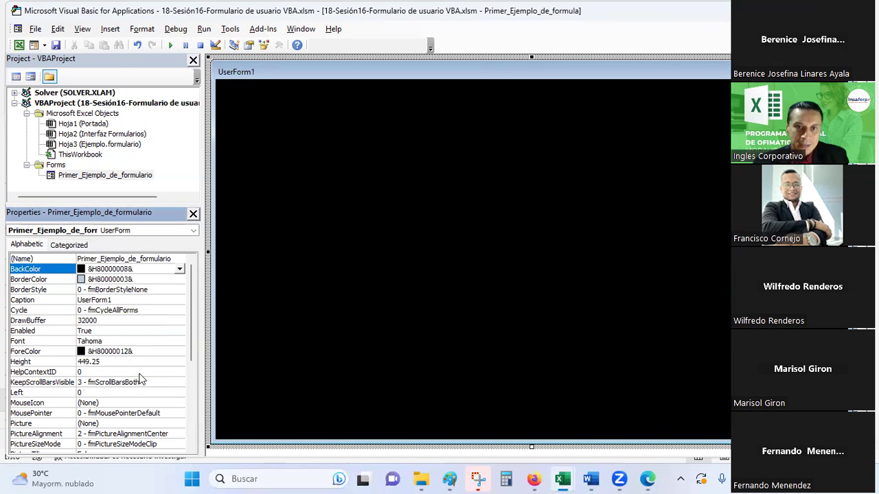
pyautogui.click(179, 269)
# Preview further system colours: Active Border, Highlight, Application Workspace and button colours
pyautogui.scroll(-1, 147, 346)
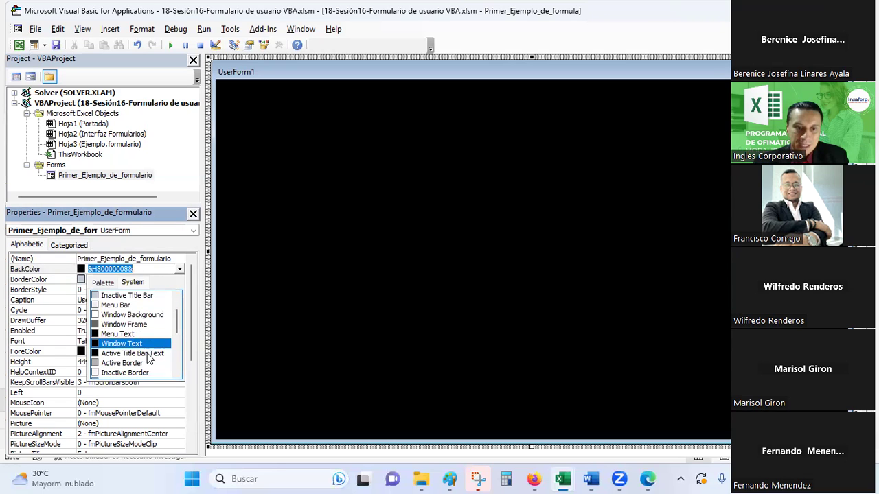
pyautogui.click(147, 354)
pyautogui.click(179, 269)
pyautogui.scroll(-1, 131, 330)
pyautogui.click(129, 334)
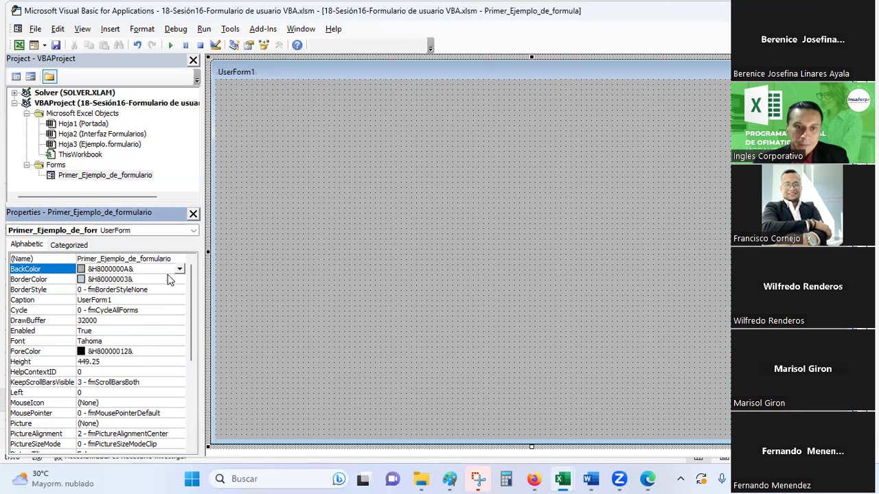
pyautogui.click(179, 269)
pyautogui.click(116, 362)
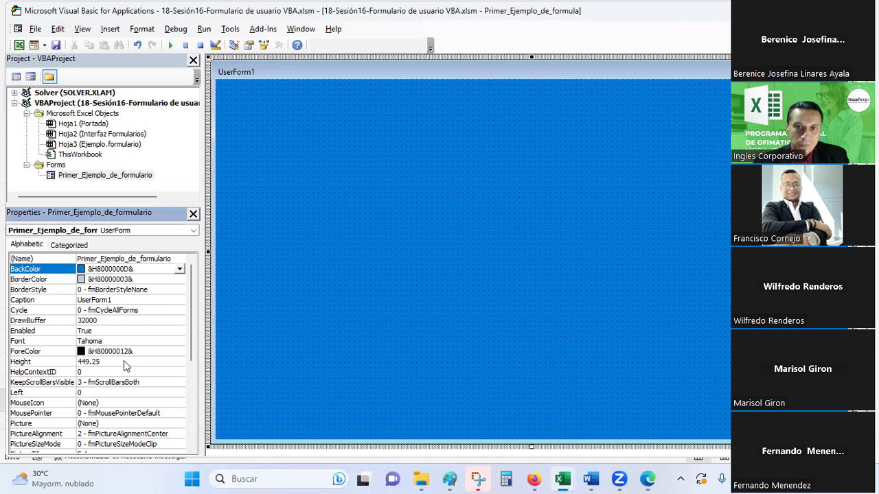
pyautogui.click(179, 269)
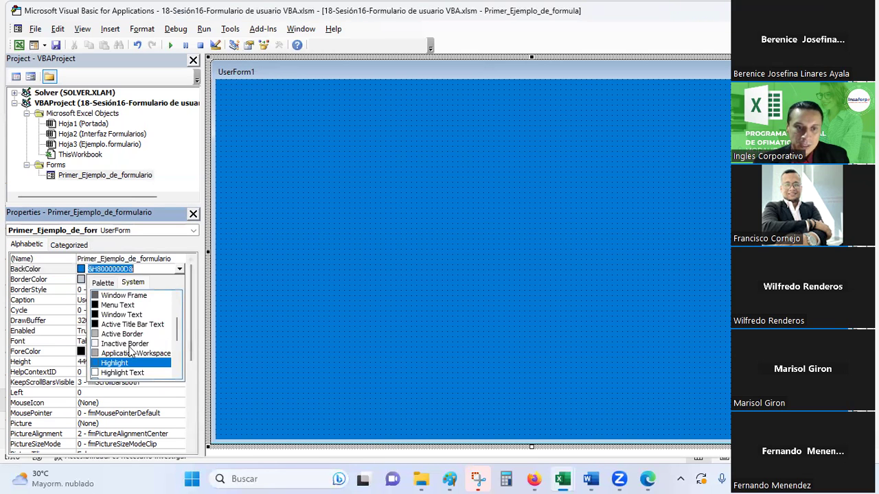
pyautogui.click(125, 354)
pyautogui.click(179, 269)
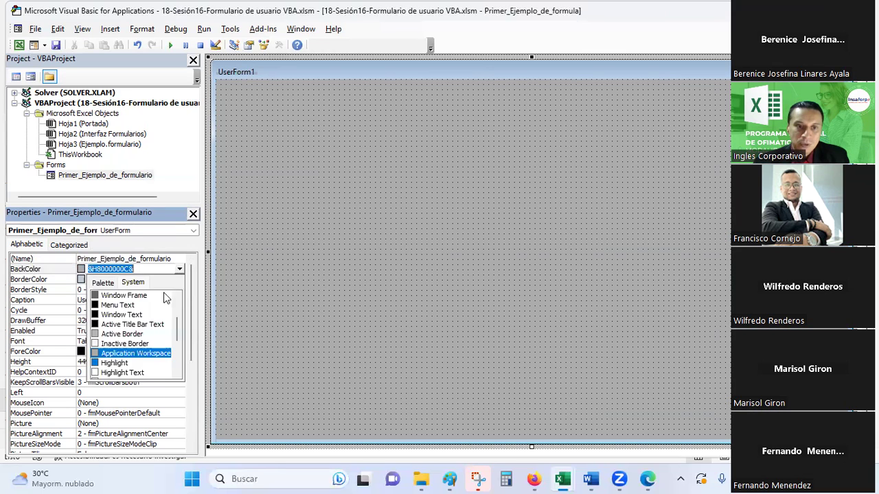
pyautogui.scroll(-1, 137, 343)
pyautogui.scroll(-1, 134, 329)
pyautogui.click(134, 315)
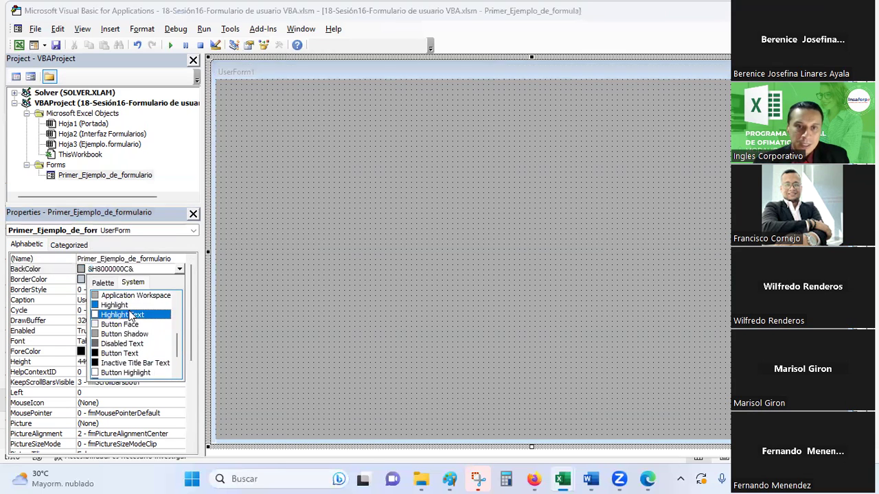
pyautogui.click(179, 269)
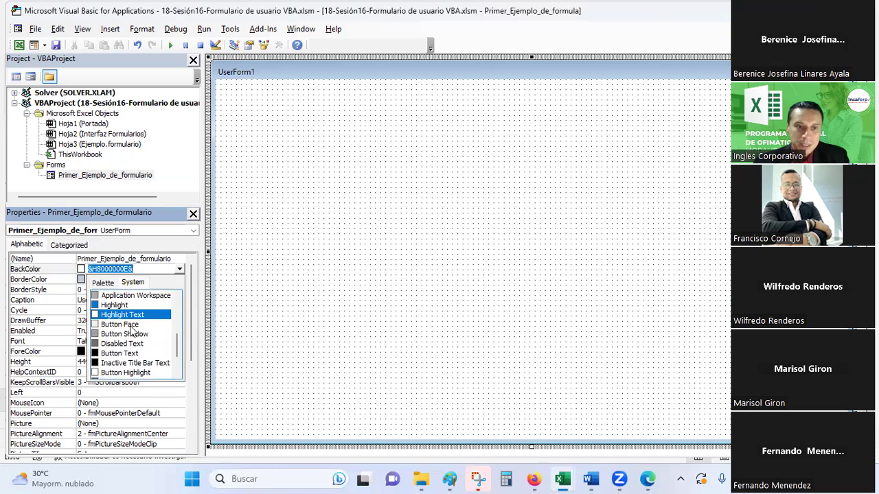
pyautogui.click(131, 326)
pyautogui.click(180, 269)
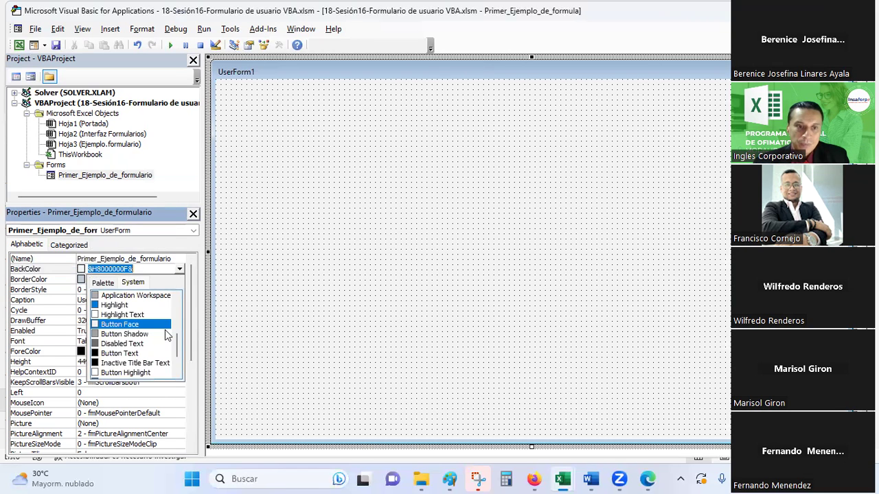
pyautogui.click(146, 334)
pyautogui.click(182, 269)
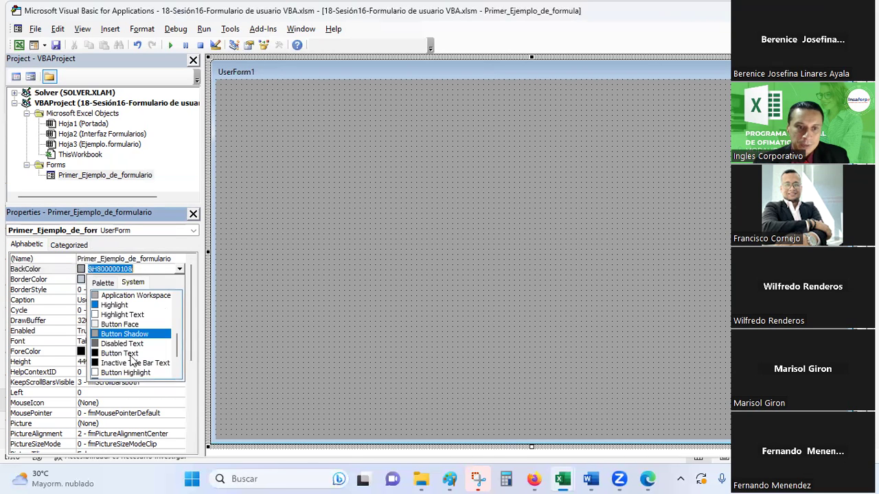
pyautogui.click(131, 353)
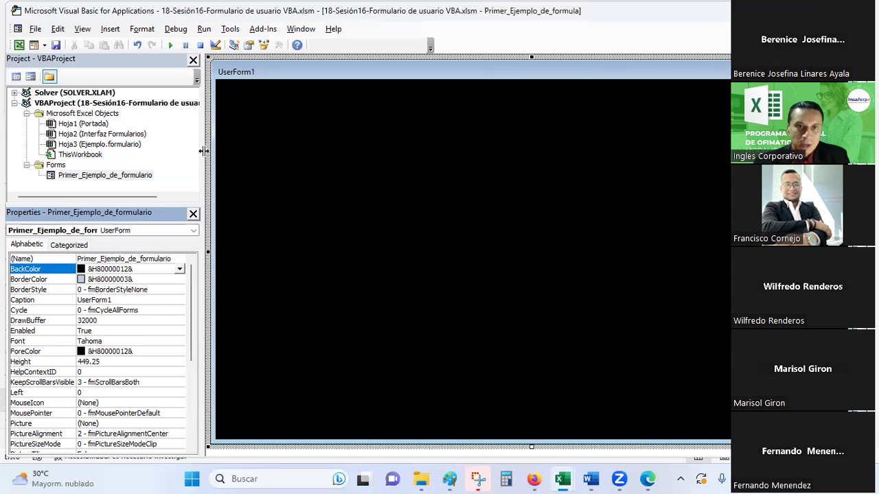
# Toggle design mode and bring back the controls Toolbox from the View menu
pyautogui.click(215, 46)
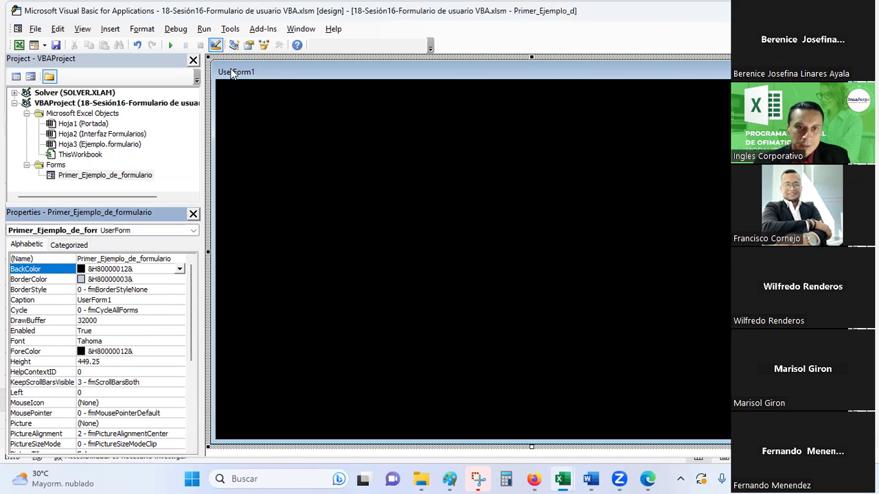
pyautogui.click(215, 46)
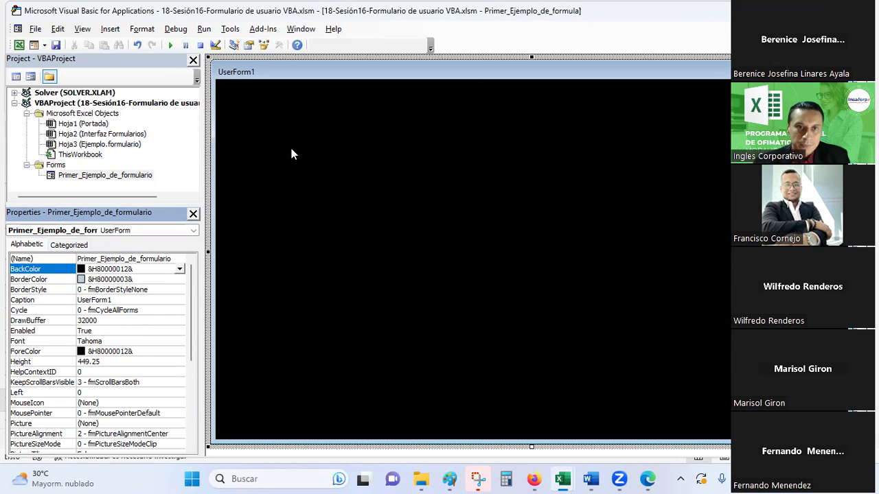
pyautogui.click(84, 29)
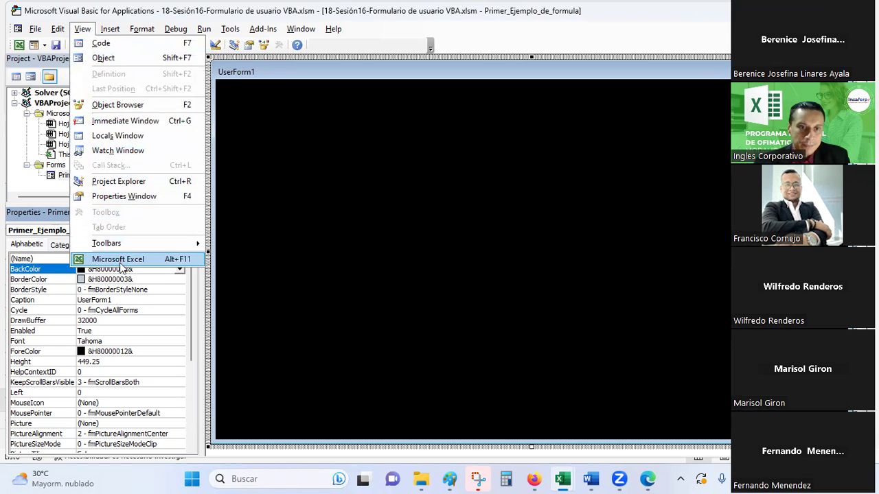
pyautogui.moveTo(107, 243)
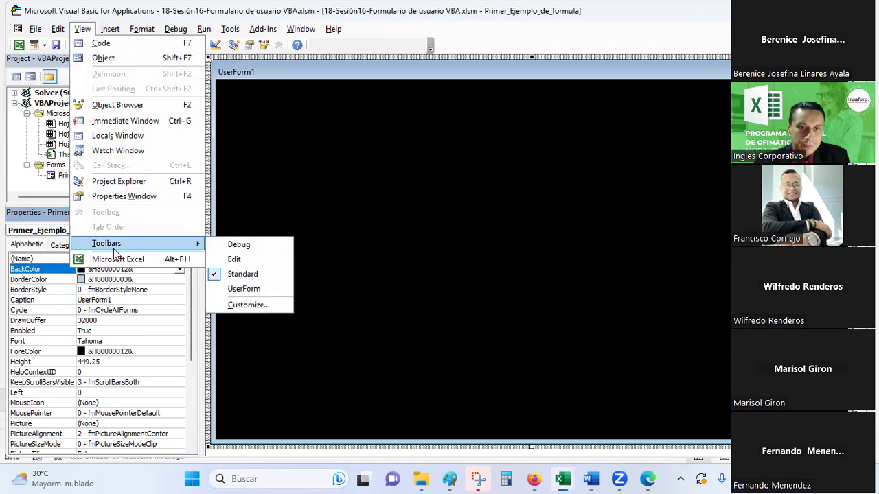
pyautogui.click(279, 159)
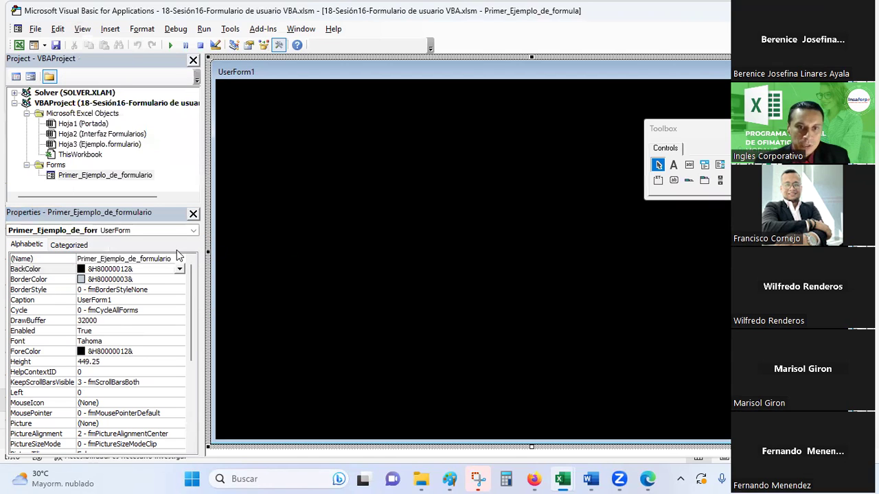
# Try Button Highlight white, then settle on the blue Highlight background colour
pyautogui.click(179, 268)
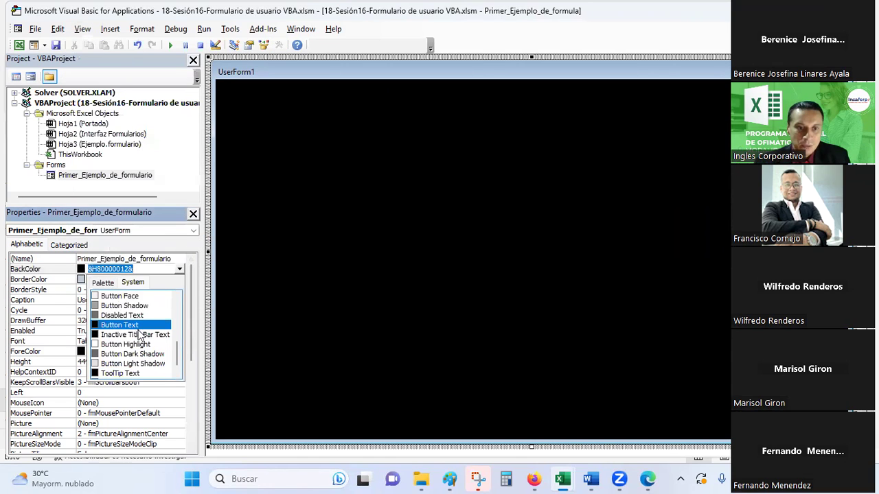
pyautogui.click(126, 344)
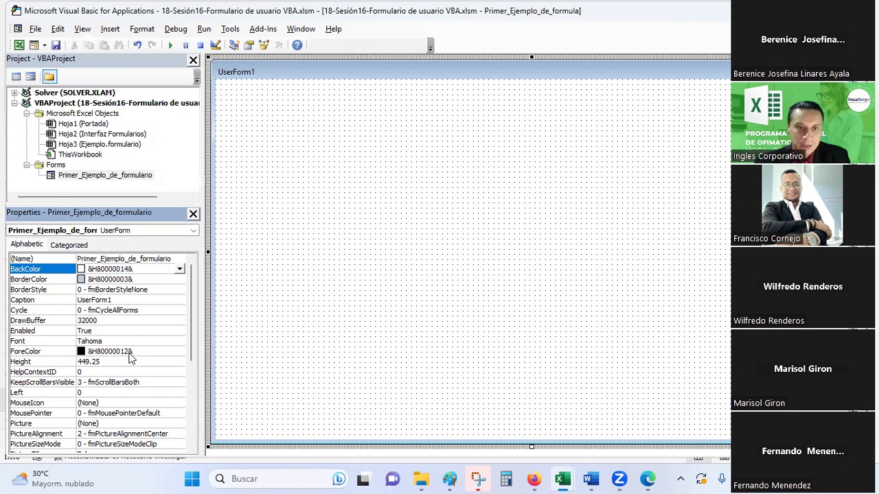
pyautogui.click(180, 268)
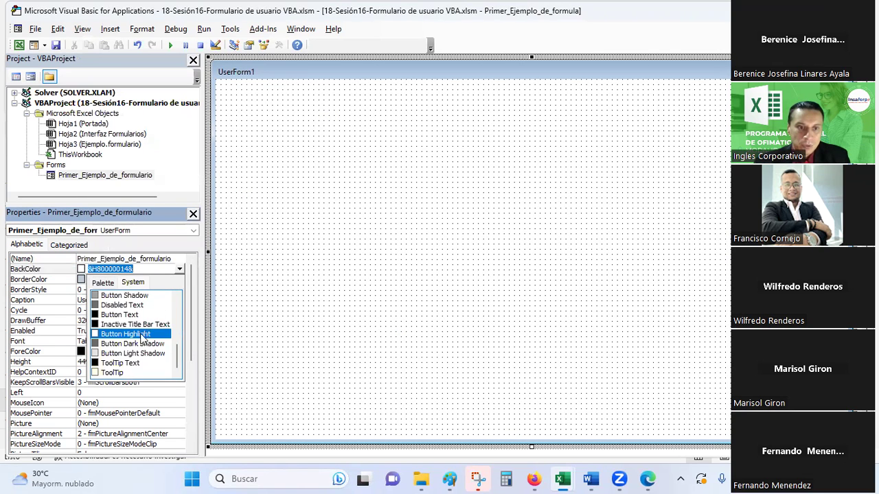
pyautogui.scroll(4, 141, 337)
pyautogui.scroll(-2, 130, 342)
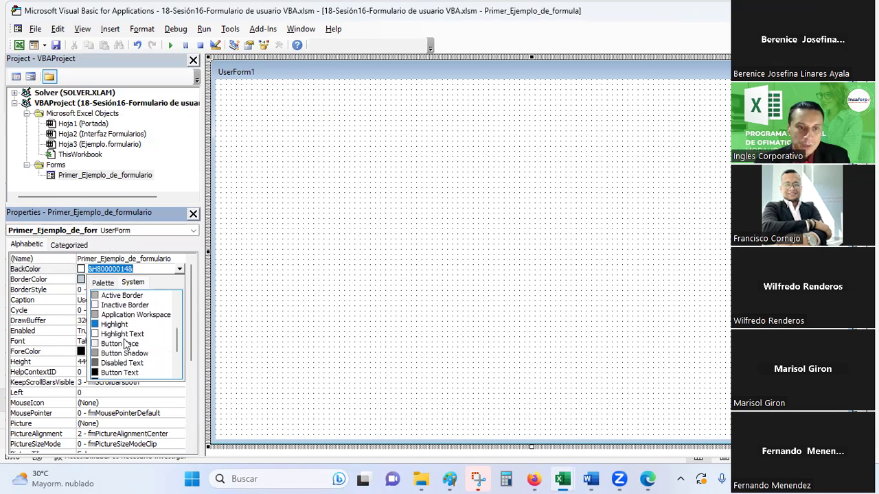
pyautogui.click(116, 324)
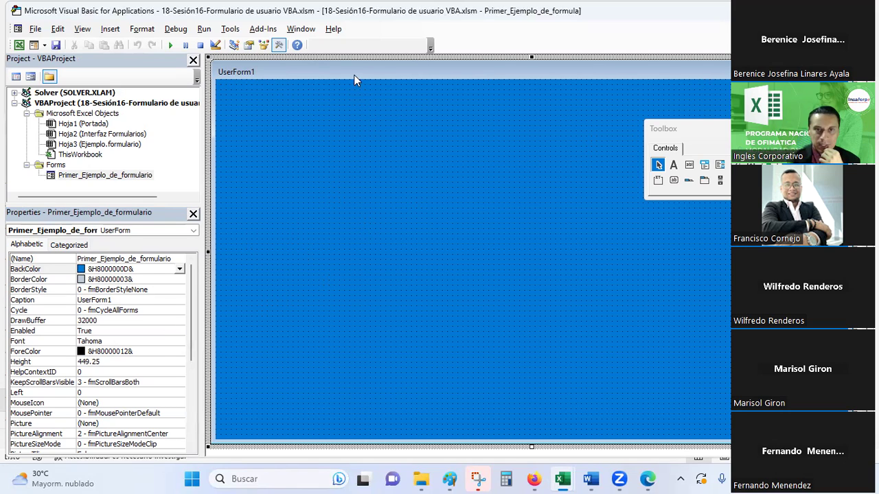
# Set the form's BorderColor to black (System > Active Title Bar Text)
pyautogui.click(191, 309)
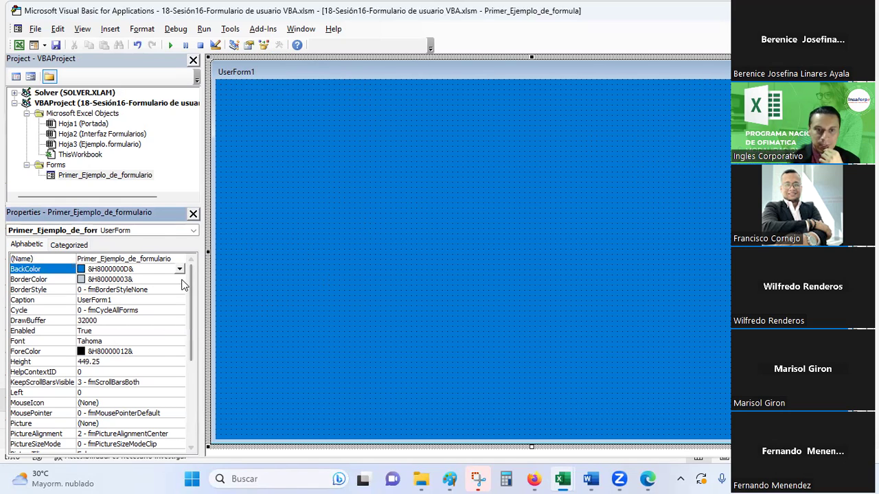
pyautogui.click(164, 279)
pyautogui.click(180, 279)
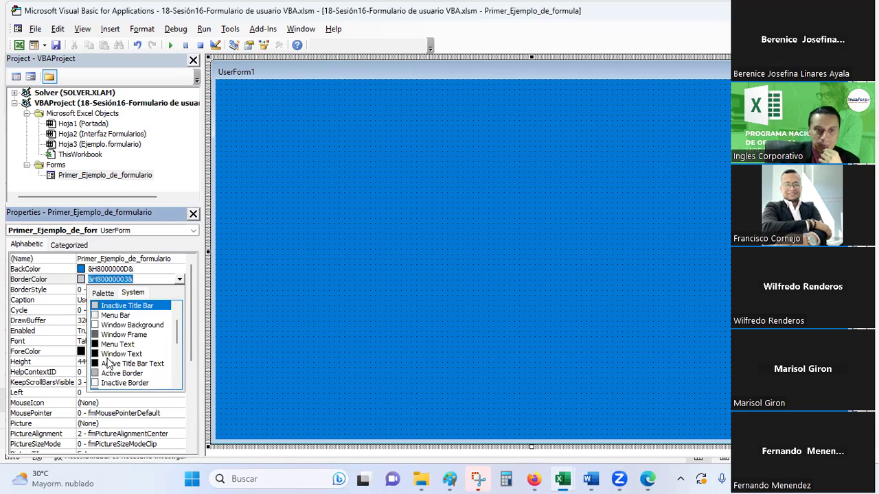
pyautogui.click(107, 365)
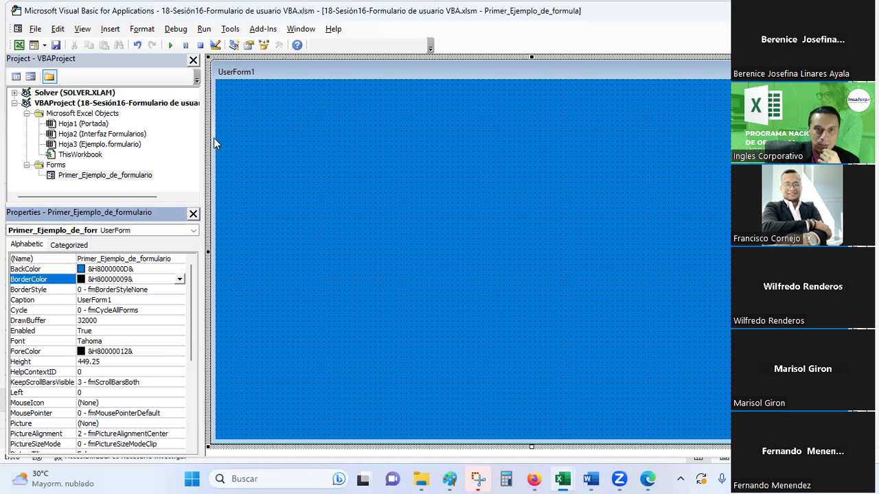
# Set the form's BorderStyle to 1 - fmBorderStyleSingle after briefly trying None
pyautogui.click(113, 291)
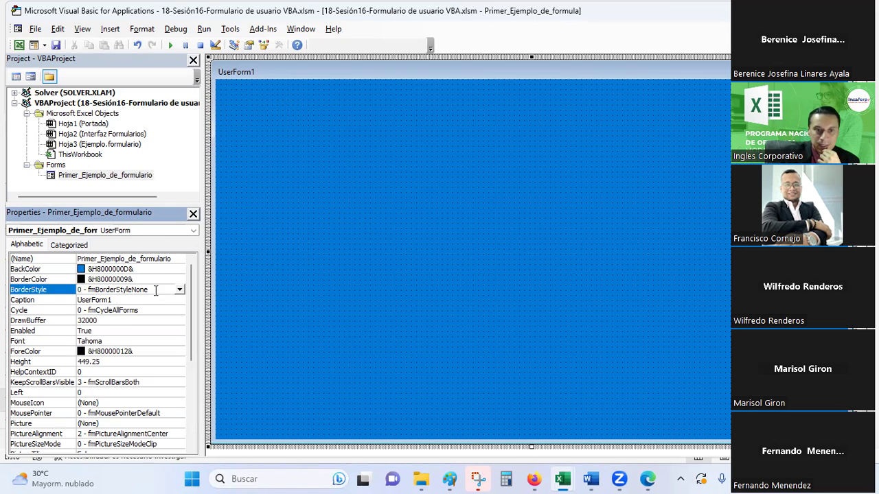
pyautogui.click(178, 290)
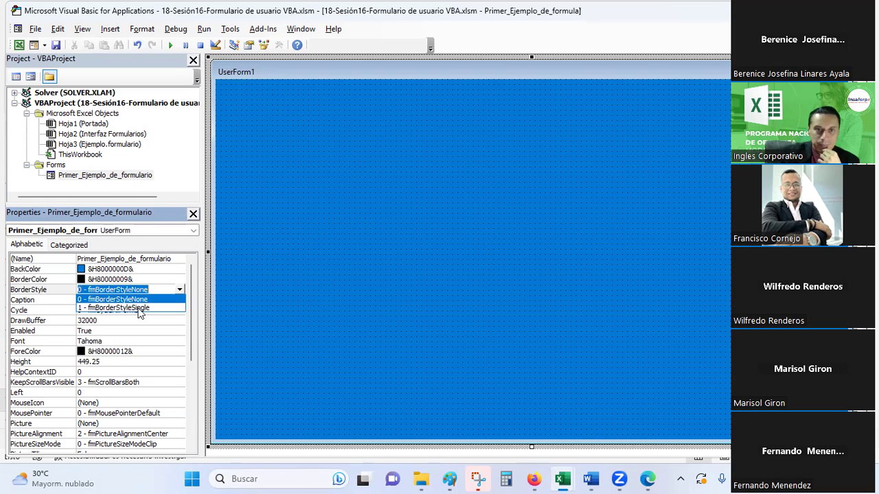
pyautogui.click(139, 308)
pyautogui.click(179, 289)
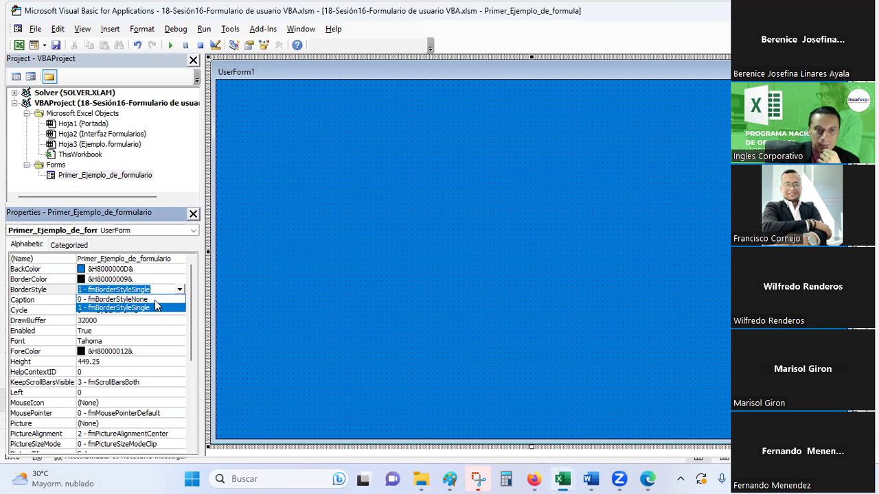
pyautogui.click(141, 307)
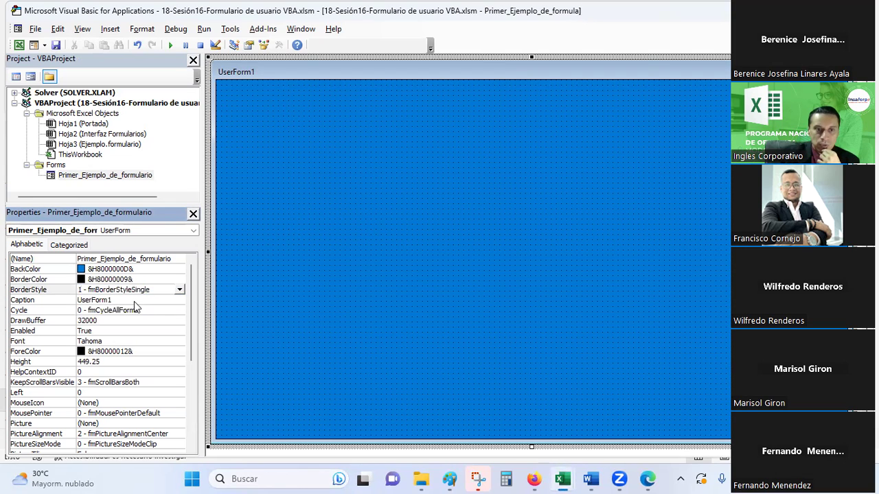
pyautogui.click(180, 290)
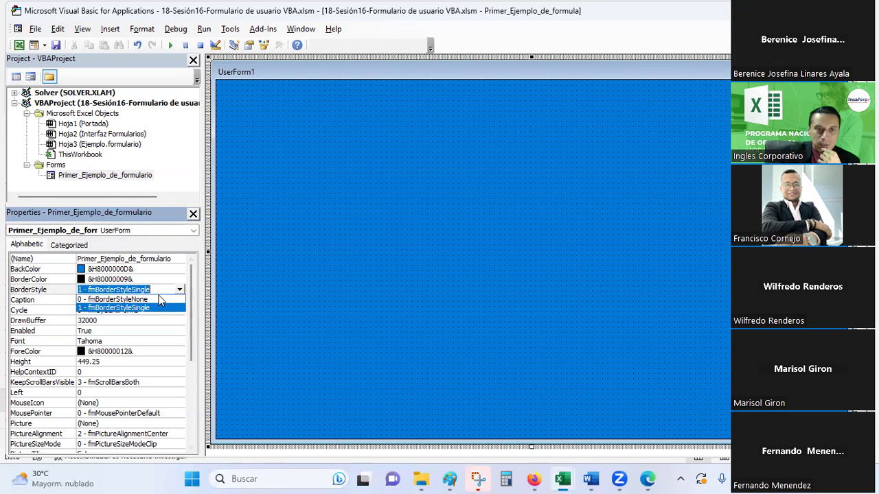
pyautogui.click(153, 300)
pyautogui.click(180, 289)
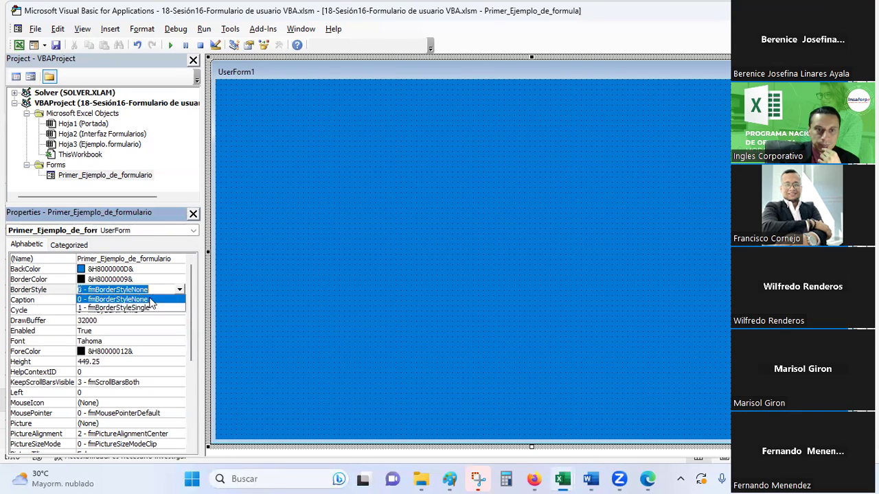
pyautogui.click(135, 312)
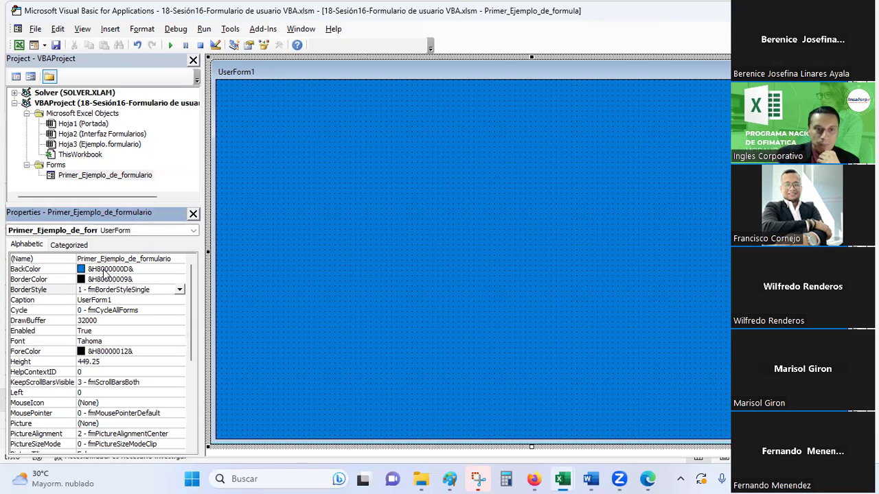
pyautogui.click(106, 341)
# Check the form's Tahoma font without changing it, then display the control Toolbox
pyautogui.click(179, 341)
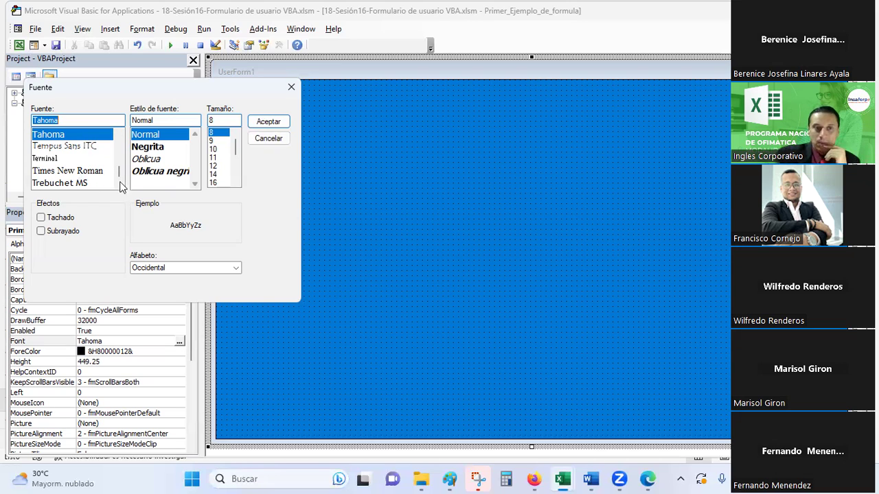
pyautogui.click(267, 139)
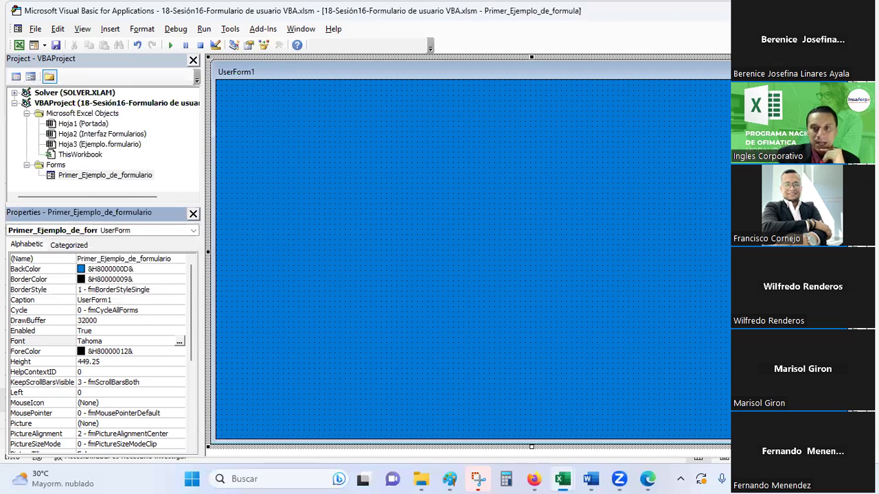
pyautogui.click(595, 182)
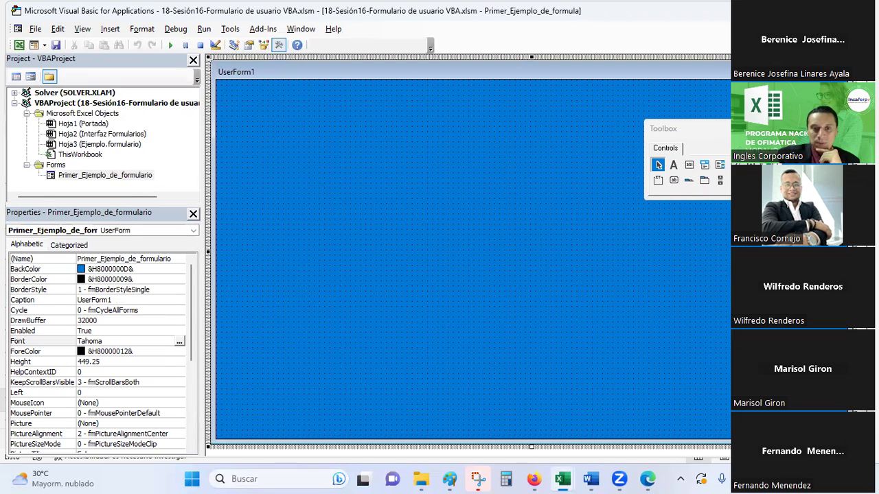
pyautogui.click(151, 362)
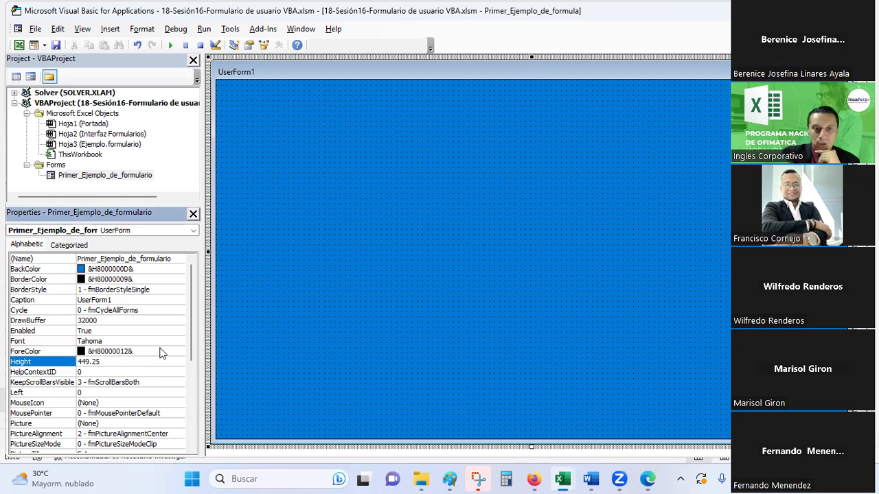
pyautogui.click(137, 351)
pyautogui.click(179, 352)
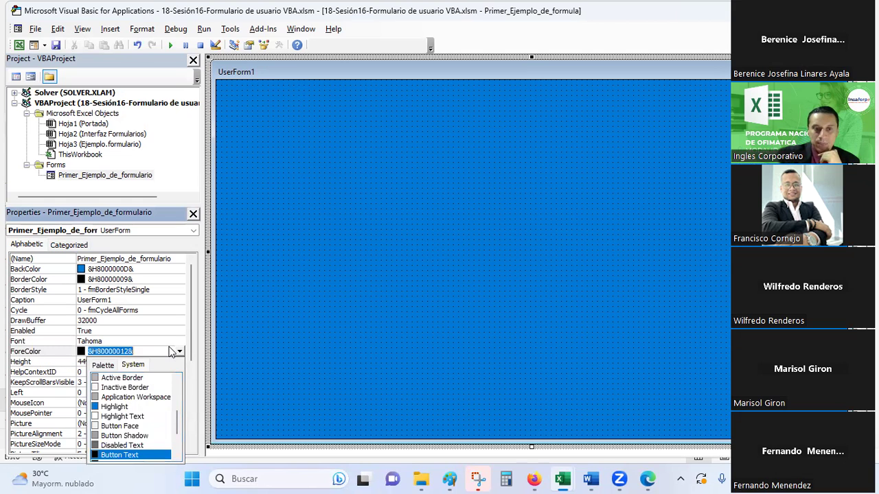
pyautogui.click(181, 350)
pyautogui.scroll(-3, 154, 316)
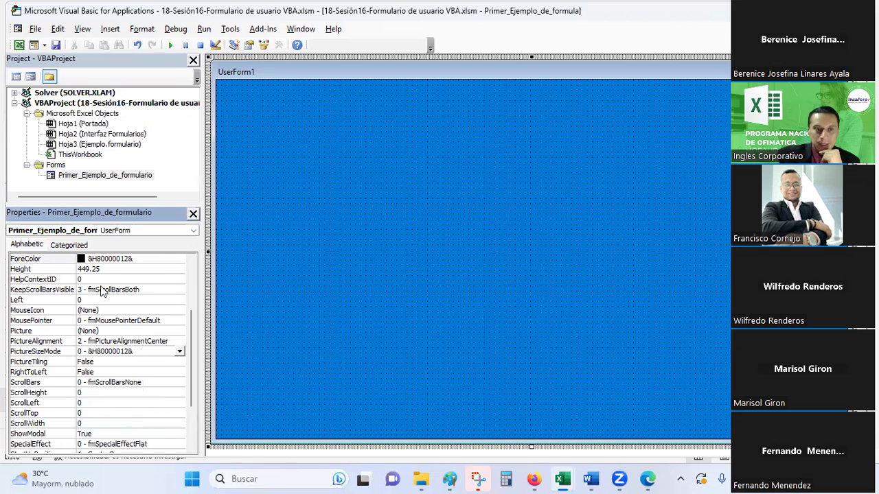
pyautogui.click(115, 289)
pyautogui.click(179, 291)
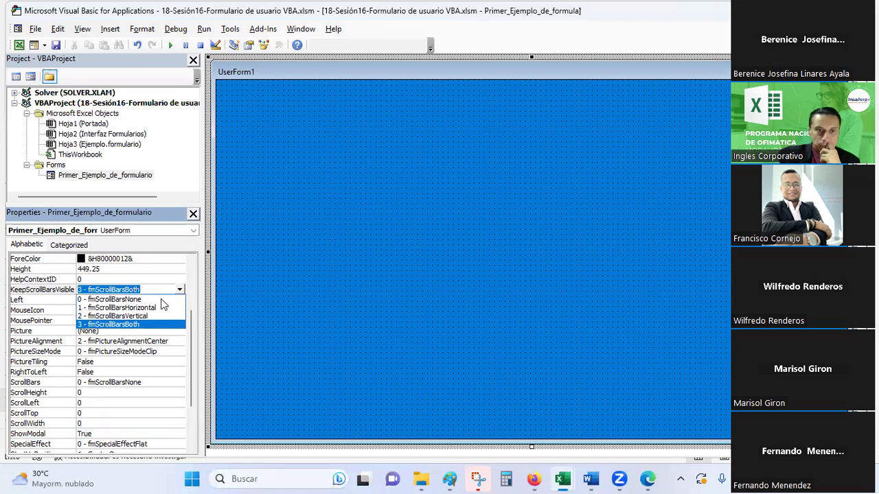
pyautogui.click(136, 308)
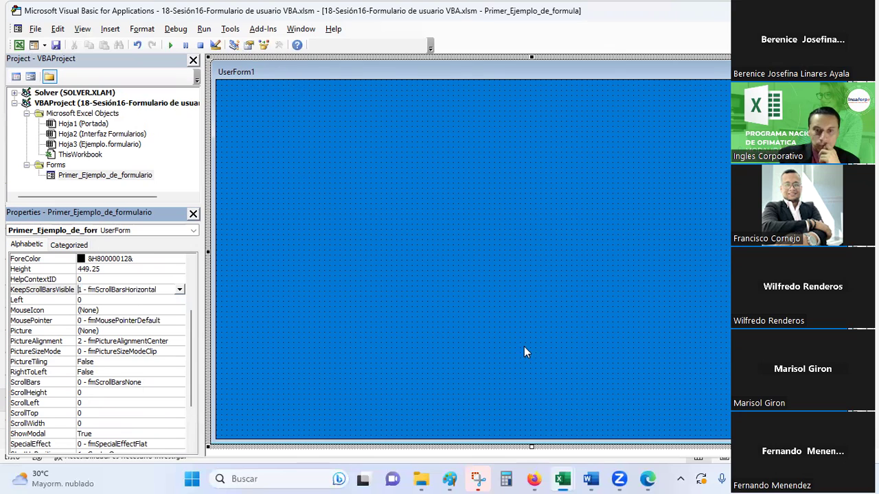
pyautogui.click(179, 291)
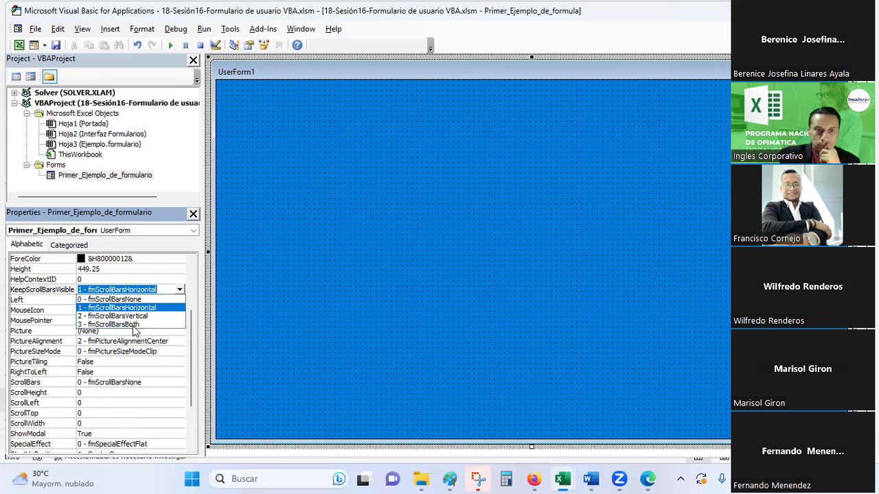
pyautogui.click(133, 325)
pyautogui.scroll(2, 135, 328)
pyautogui.scroll(1, 134, 326)
pyautogui.scroll(1, 136, 324)
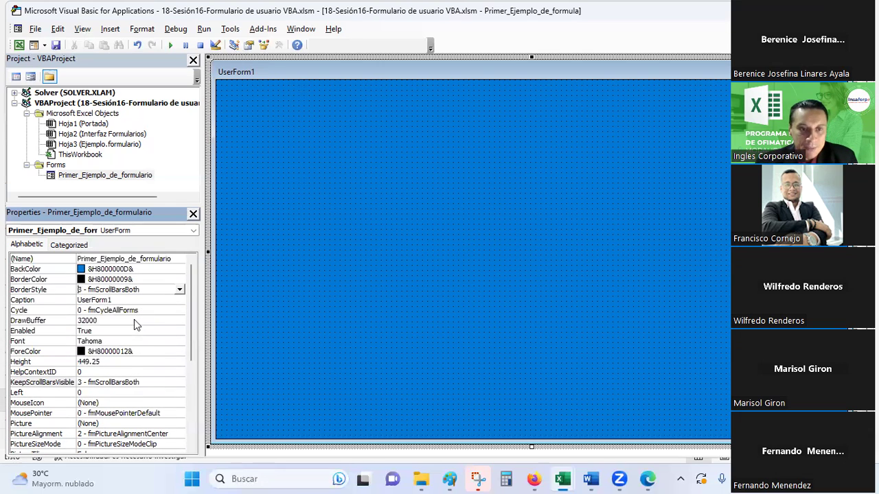
pyautogui.click(346, 331)
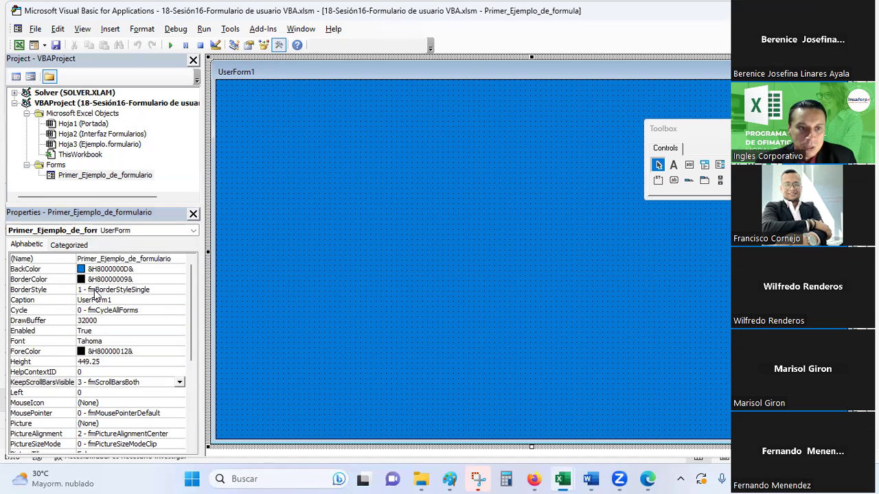
# Inspect the form's Height property and bring up the control toolbox
pyautogui.scroll(-1, 53, 342)
pyautogui.scroll(-2, 53, 342)
pyautogui.click(49, 333)
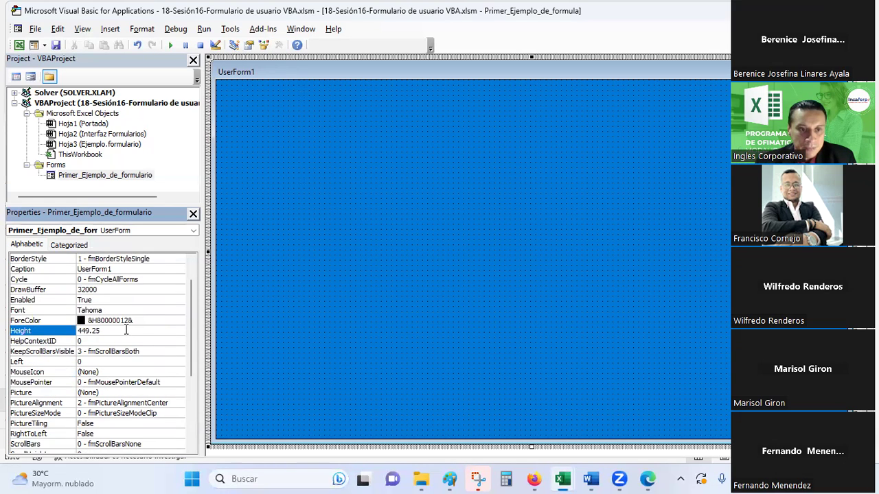
pyautogui.click(127, 331)
pyautogui.click(60, 329)
pyautogui.scroll(-5, 103, 357)
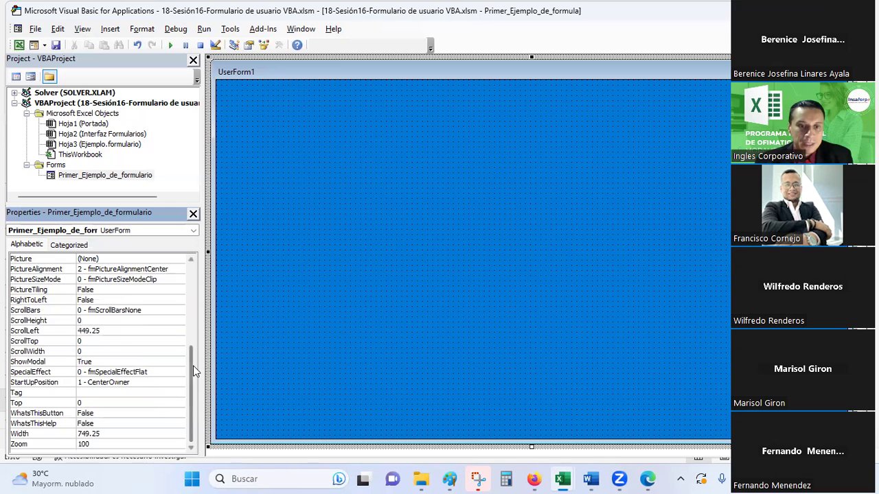
pyautogui.moveTo(193, 364); pyautogui.dragTo(193, 264)
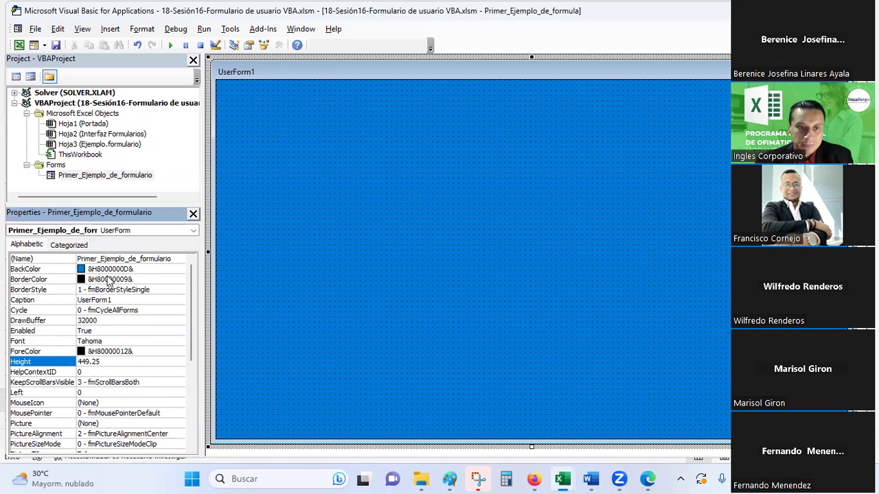
pyautogui.click(277, 181)
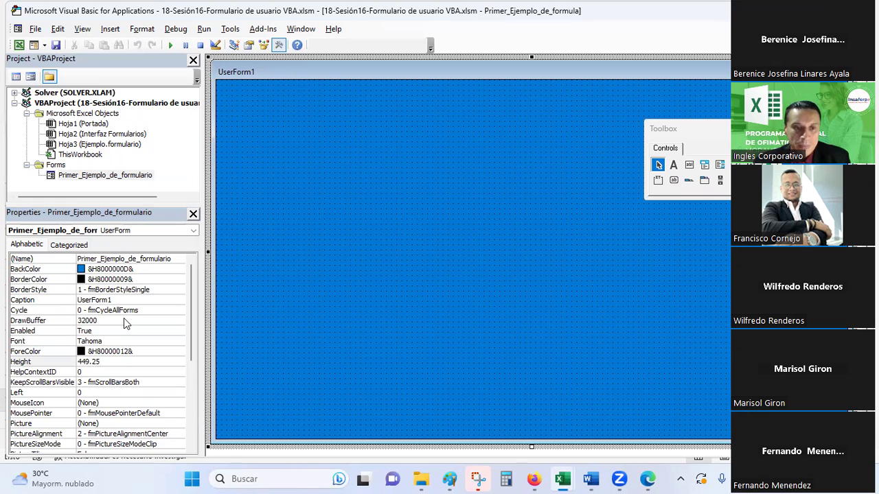
# Review the Height and ScrollWidth properties, then switch to the Inglés Corporativo gradebook in Firefox
pyautogui.scroll(-4, 123, 323)
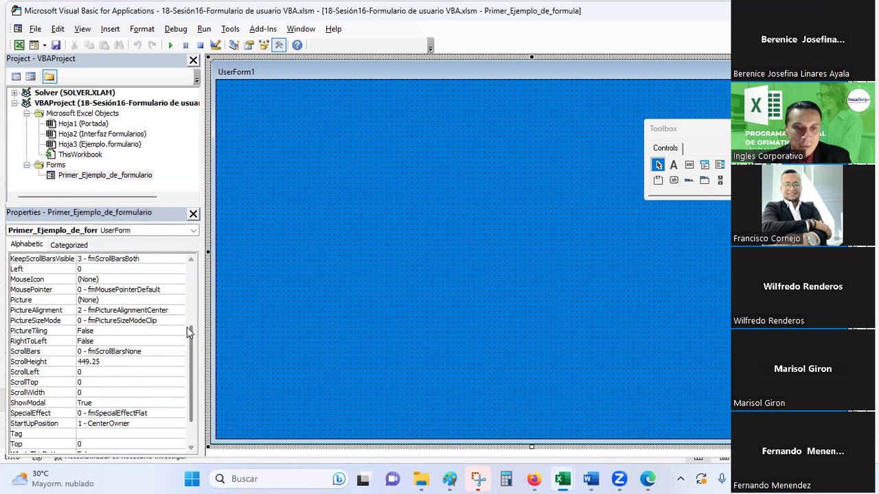
pyautogui.scroll(1, 117, 371)
pyautogui.scroll(2, 120, 357)
pyautogui.scroll(2, 123, 351)
pyautogui.click(96, 362)
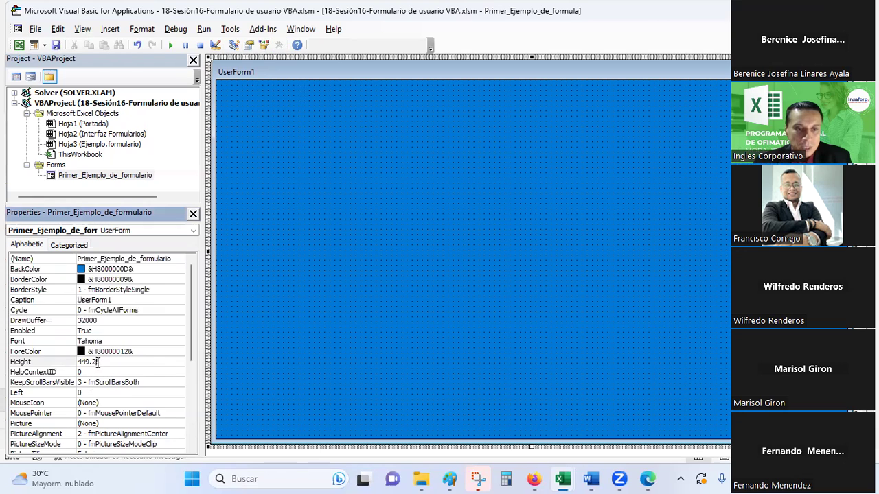
pyautogui.scroll(-1, 147, 357)
pyautogui.scroll(-2, 147, 353)
pyautogui.scroll(-3, 147, 353)
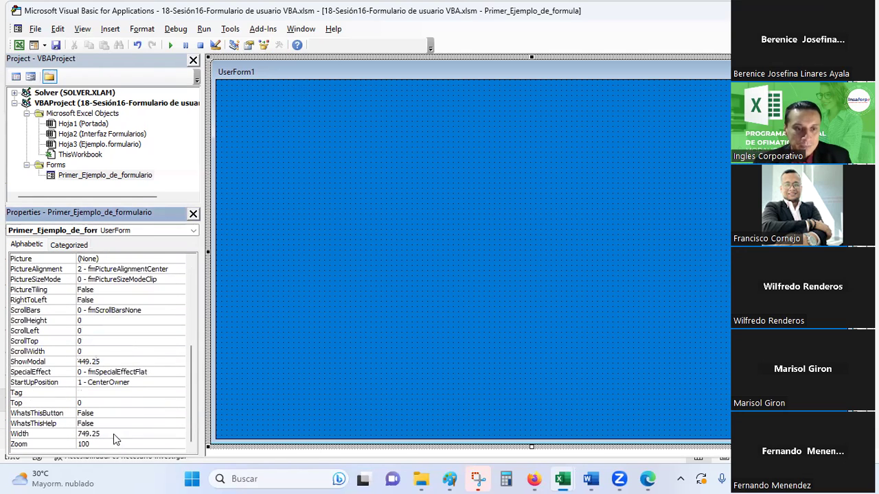
pyautogui.click(143, 353)
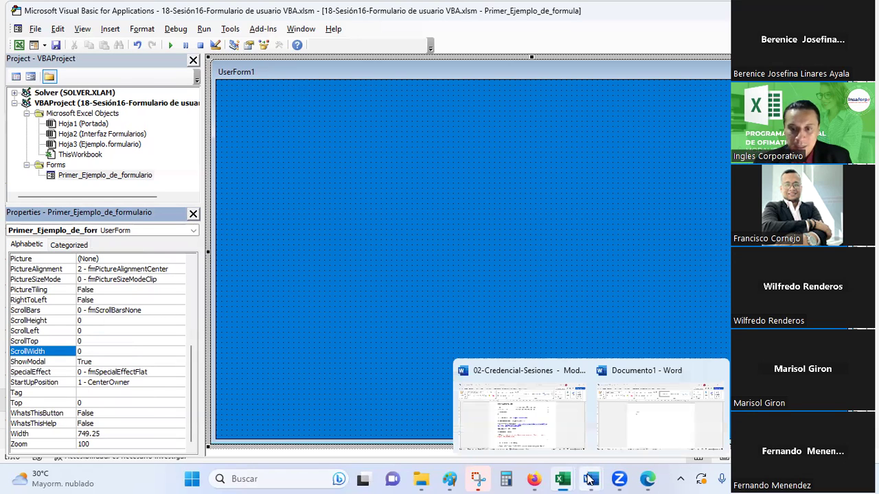
pyautogui.click(535, 479)
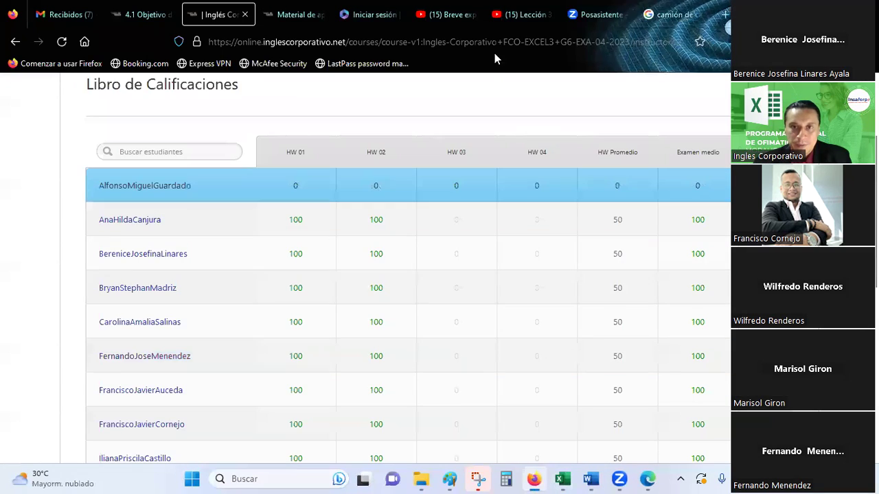
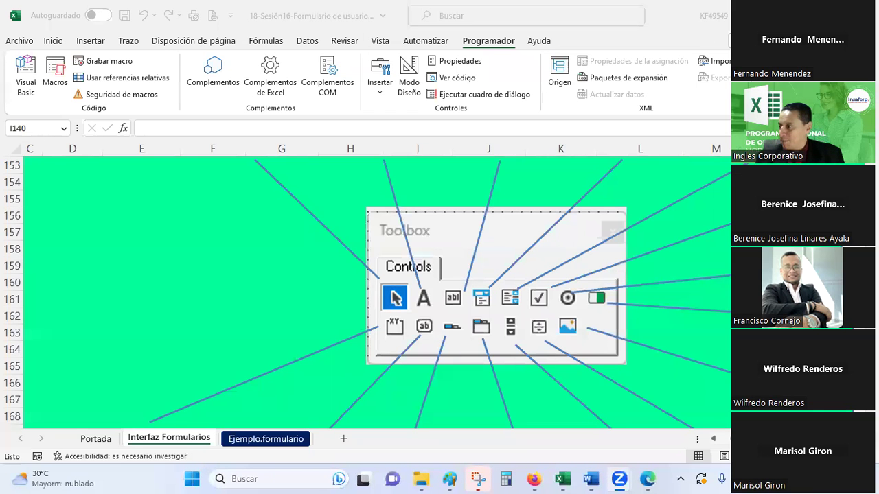
# Select cell K147 beside the Toolbox diagram and bring up the Programador Insertar controls gallery
pyautogui.click(279, 231)
pyautogui.scroll(-2, 279, 232)
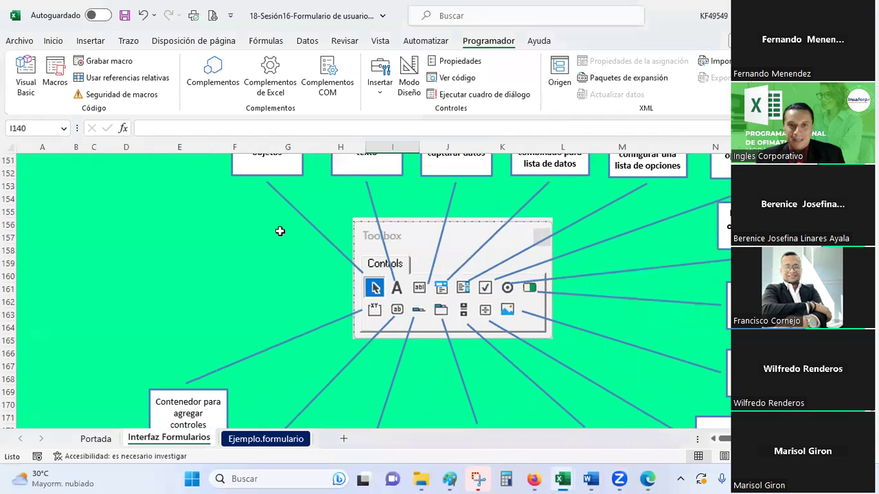
pyautogui.scroll(2, 280, 230)
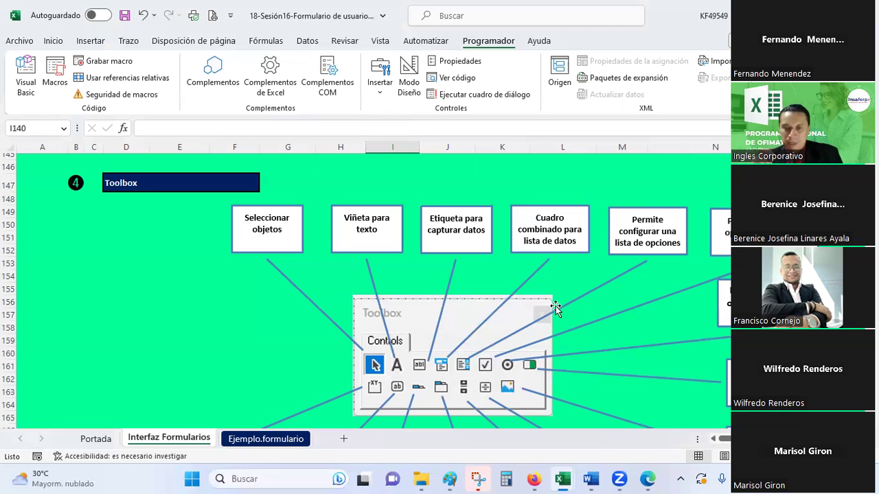
pyautogui.click(500, 184)
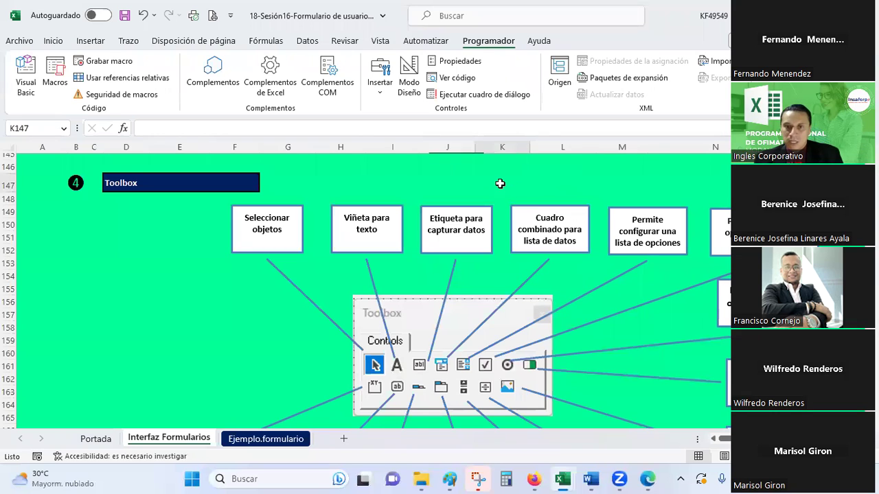
pyautogui.scroll(-1, 500, 184)
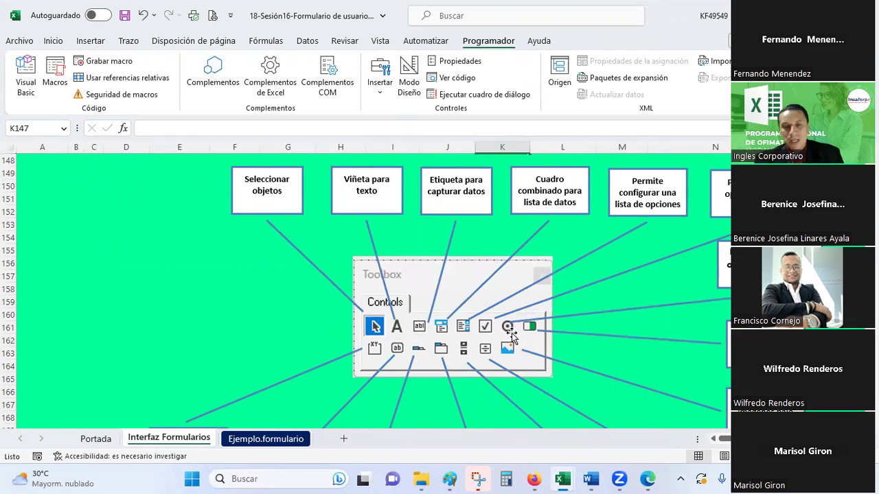
pyautogui.click(384, 96)
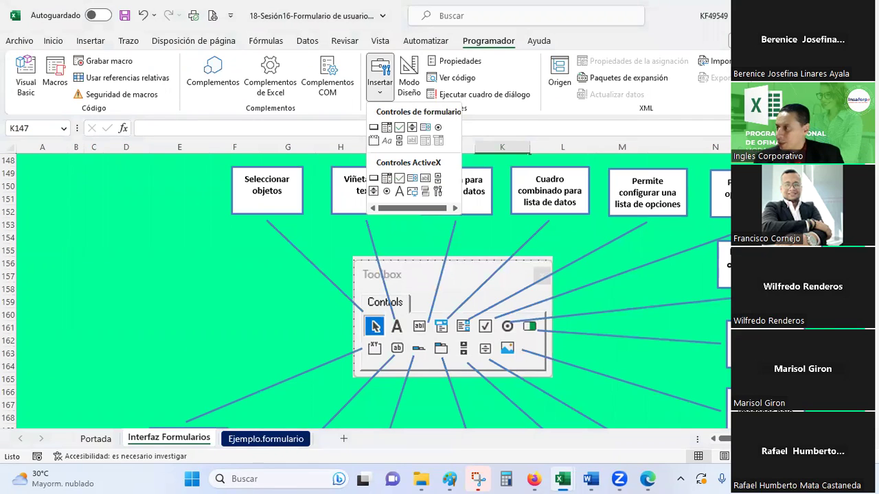
# Draw an ActiveX command button, CommandButton1, to the left of the Toolbox diagram
pyautogui.hotkey('alt', 'Tab')
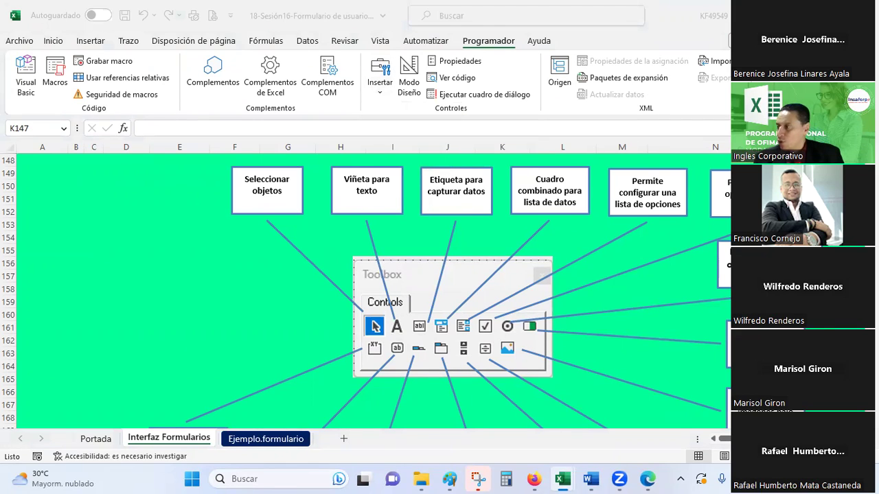
pyautogui.click(382, 95)
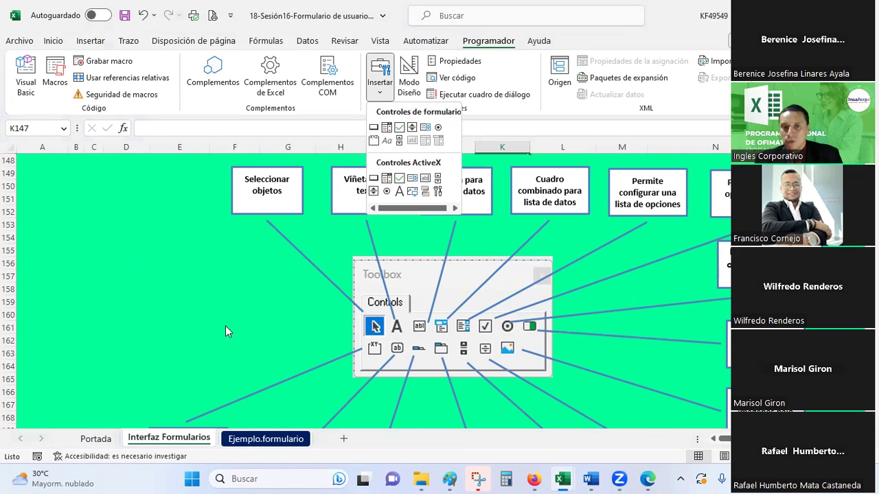
pyautogui.click(374, 178)
pyautogui.moveTo(111, 254)
pyautogui.mouseDown()
pyautogui.moveTo(213, 288)
pyautogui.moveTo(239, 287)
pyautogui.mouseUp()
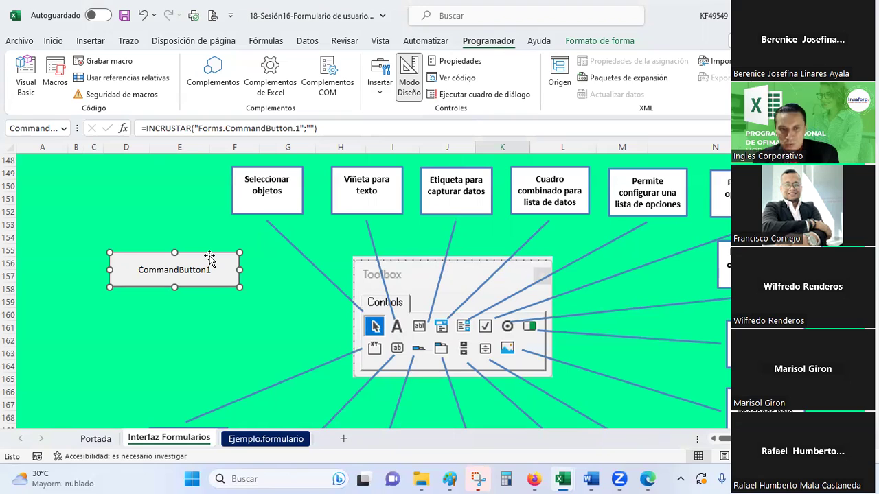
# Replace the button with a new ActiveX command button drawn over cells C155 to F158
pyautogui.press('Delete')
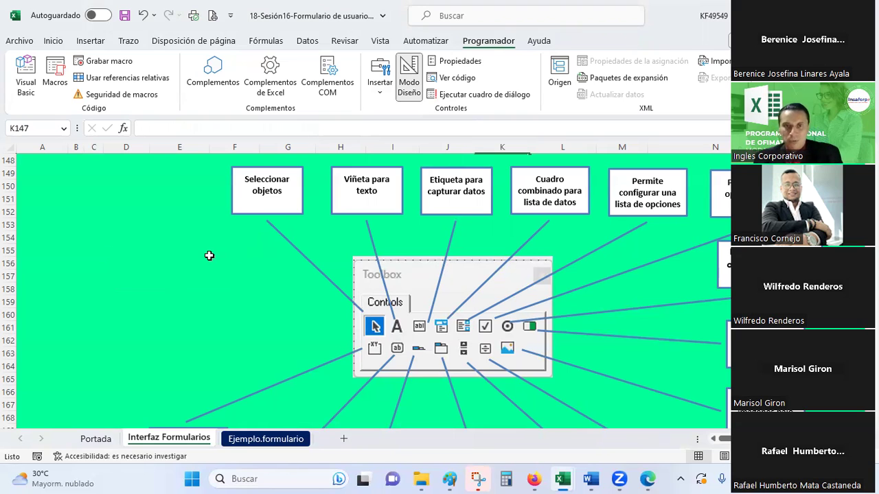
pyautogui.click(377, 96)
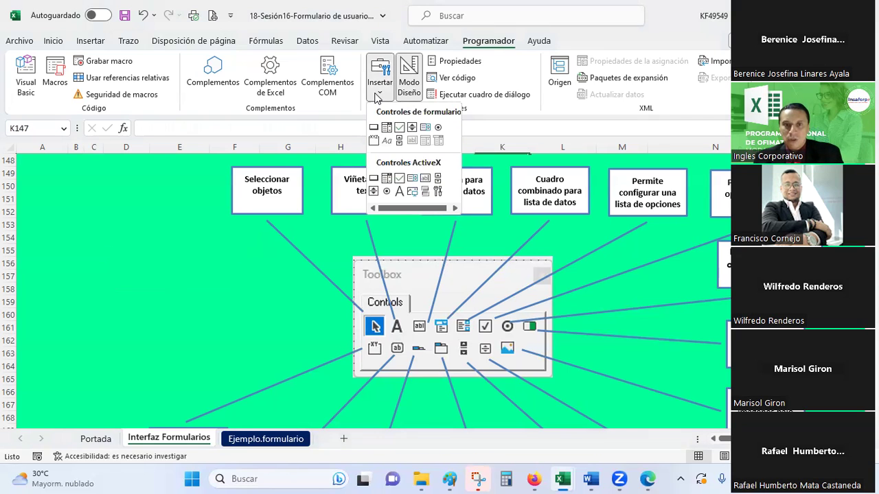
pyautogui.click(387, 127)
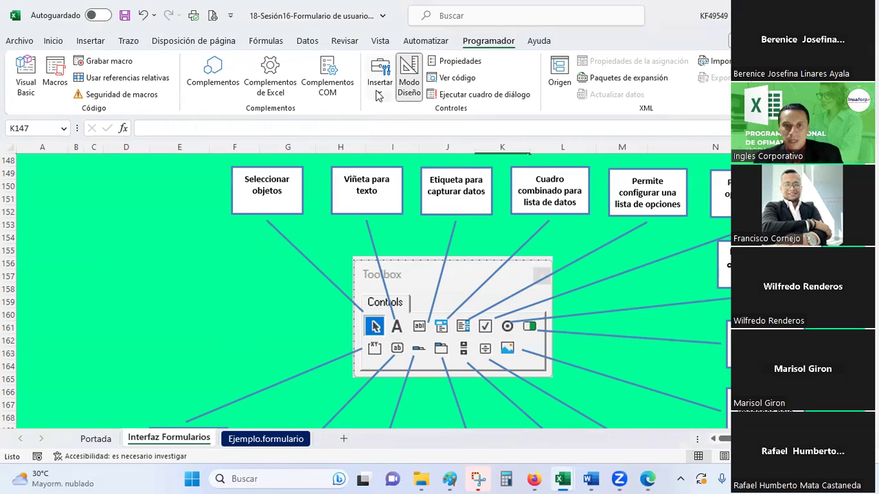
pyautogui.click(377, 96)
pyautogui.moveTo(81, 259); pyautogui.dragTo(244, 297)
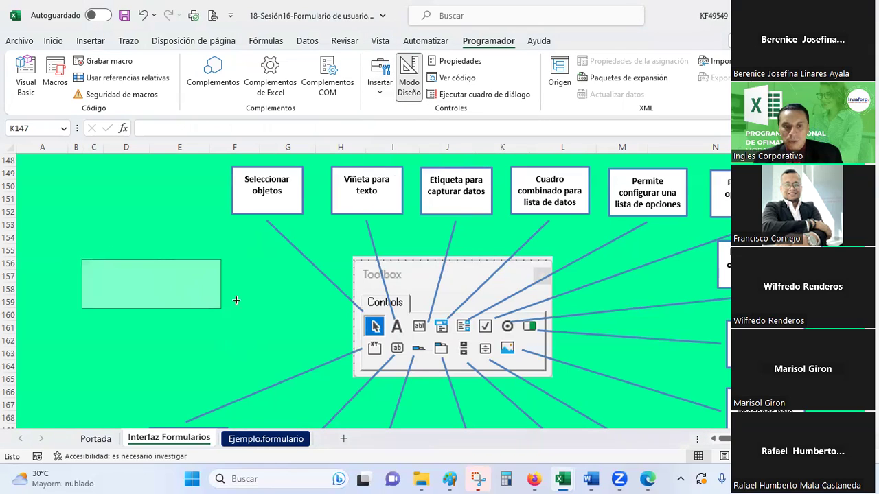
# Test CommandButton1 with design mode off, then turn design mode back on
pyautogui.click(408, 82)
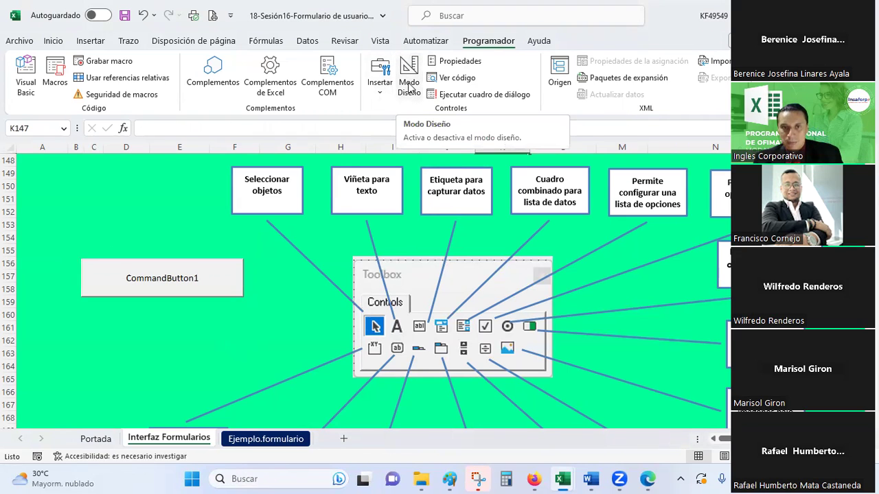
pyautogui.click(237, 272)
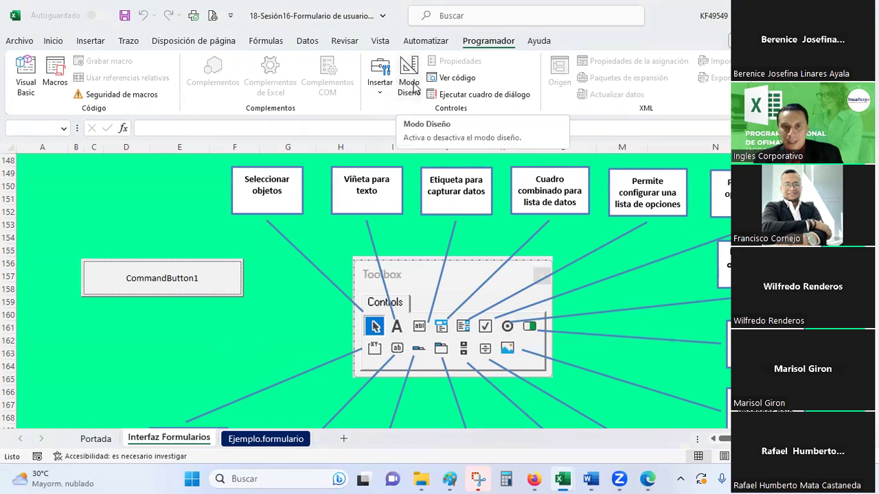
pyautogui.click(412, 84)
# Resize CommandButton1 to 195.75 wide by 42.75 high, check its properties, and view the sheet code
pyautogui.click(234, 288)
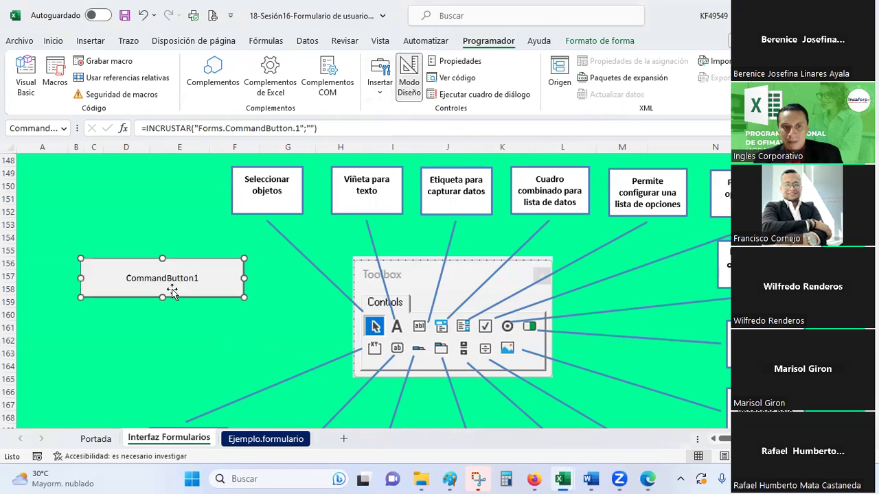
pyautogui.moveTo(244, 296); pyautogui.dragTo(249, 320)
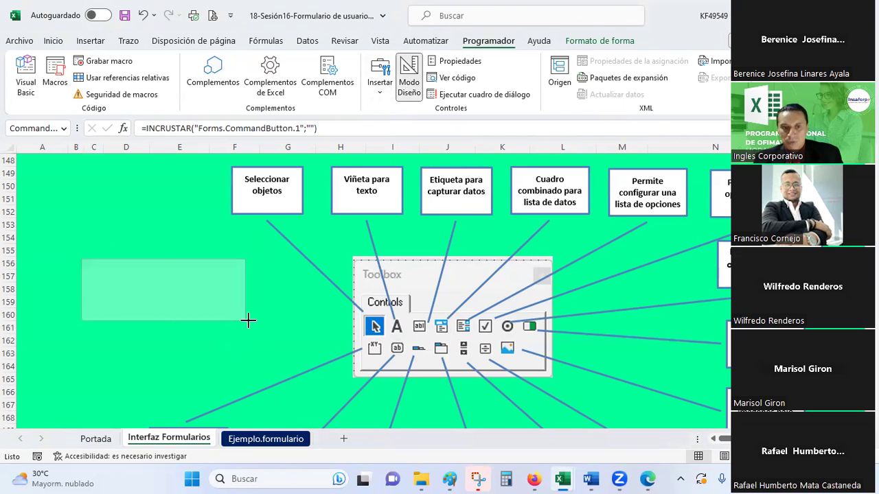
pyautogui.moveTo(165, 320); pyautogui.dragTo(169, 296)
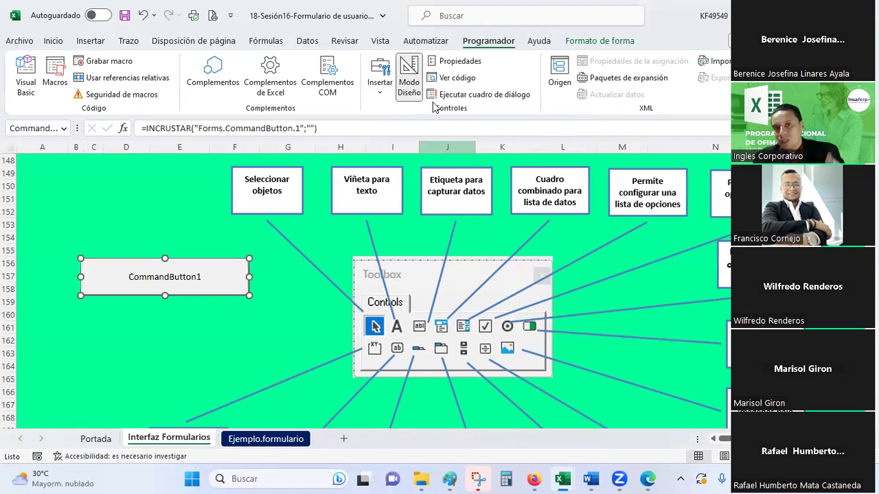
pyautogui.click(453, 60)
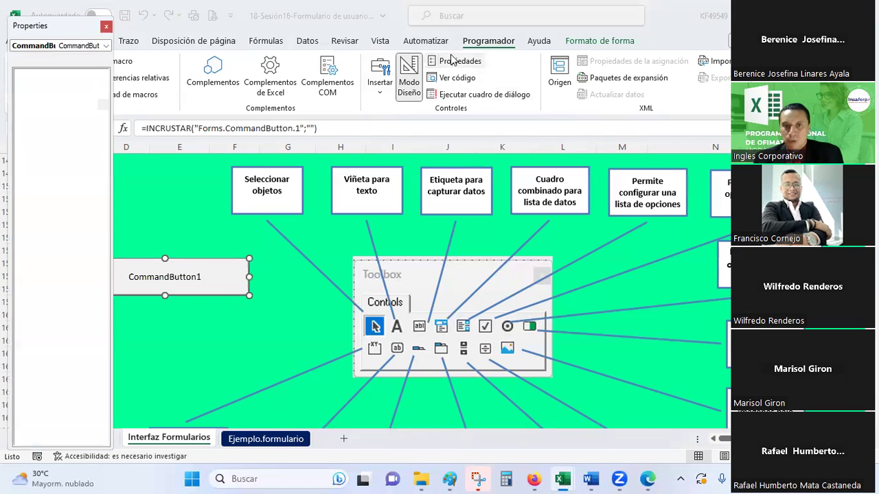
pyautogui.click(106, 26)
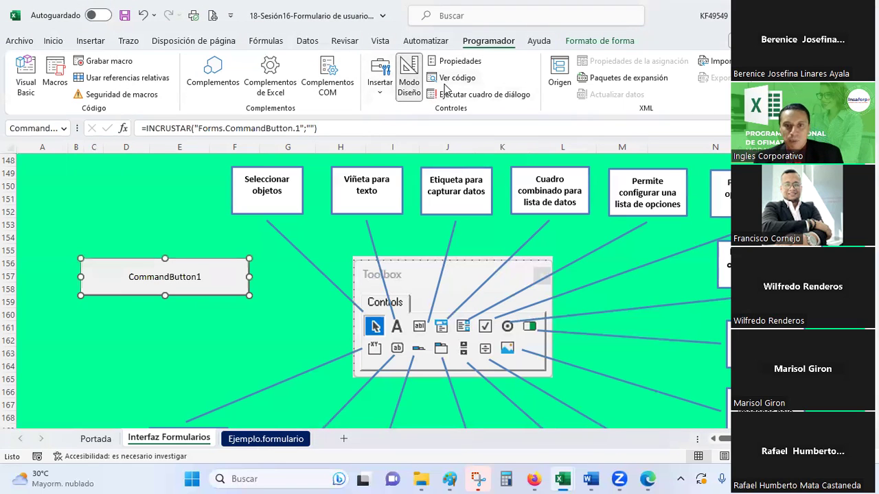
pyautogui.click(448, 80)
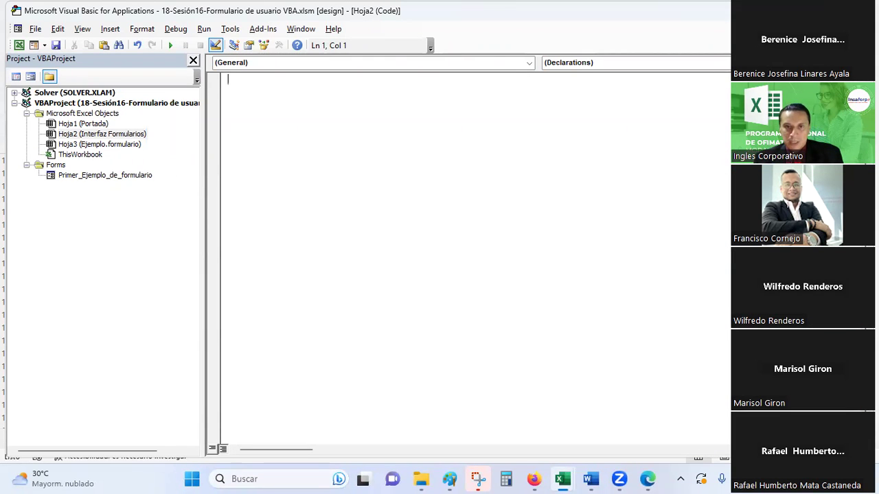
# Leave the empty Hoja2 code module and return to the Excel workbook
pyautogui.hotkey('alt', 'Tab')
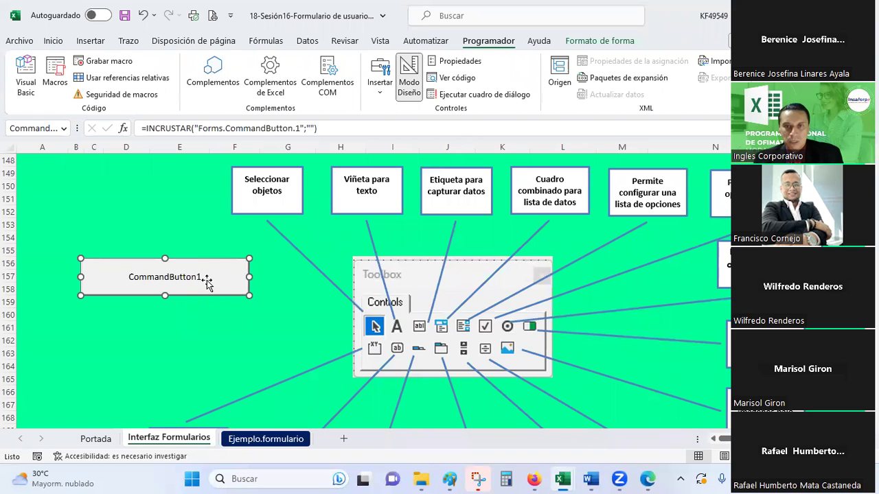
# Test CommandButton1 with design mode off, then switch to the blue UserForm1 designer
pyautogui.click(408, 89)
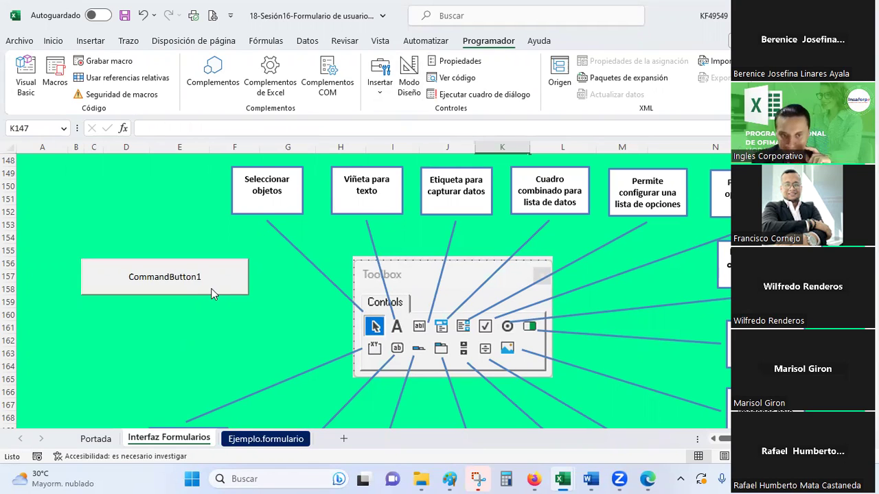
pyautogui.click(211, 293)
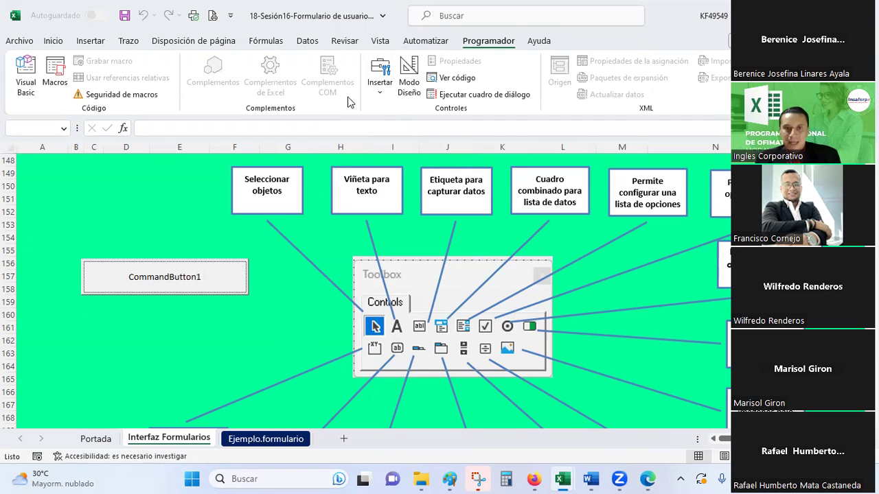
pyautogui.click(376, 89)
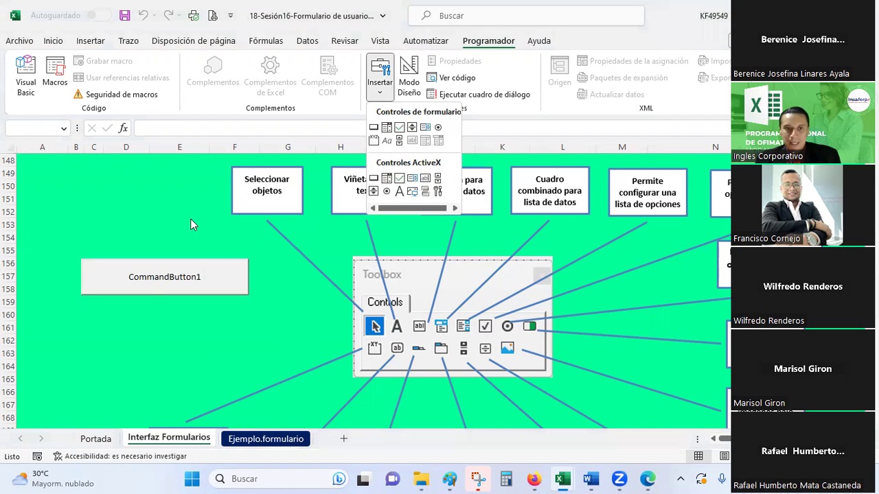
pyautogui.hotkey('alt', 'Tab')
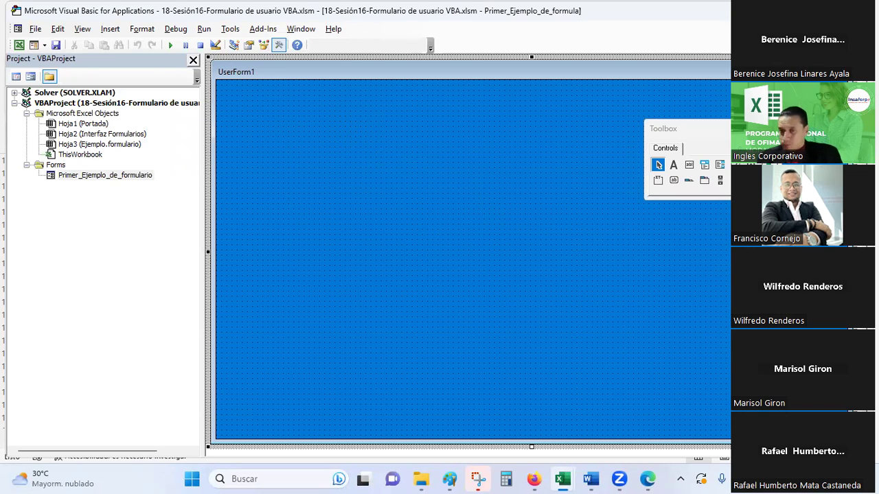
# Switch from the UserForm designer back to the Excel sheet with CommandButton1
pyautogui.hotkey('alt', 'Tab')
pyautogui.hotkey('alt', 'Tab')
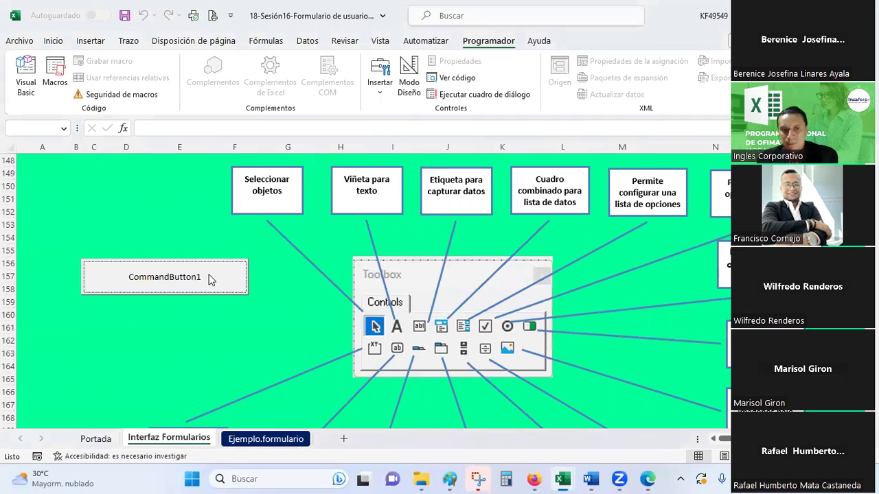
pyautogui.click(409, 79)
pyautogui.click(234, 270)
pyautogui.press('Delete')
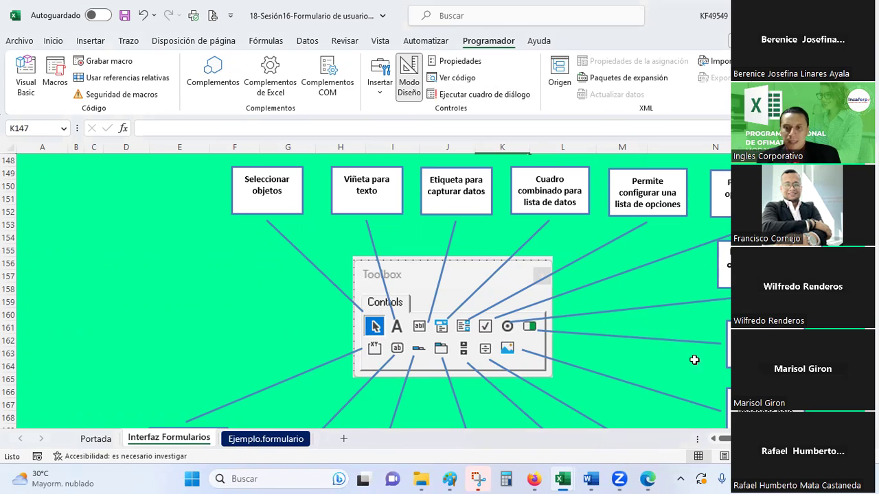
pyautogui.hscroll(1, 390, 347)
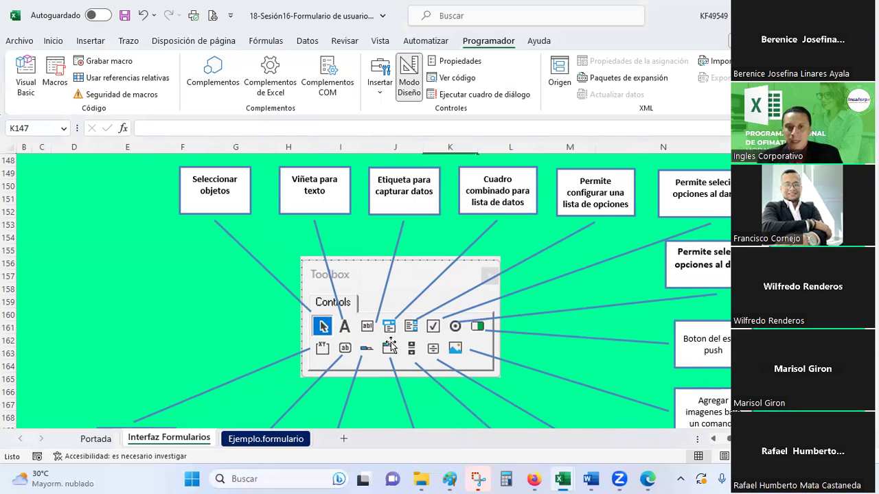
pyautogui.moveTo(264, 257); pyautogui.dragTo(157, 269)
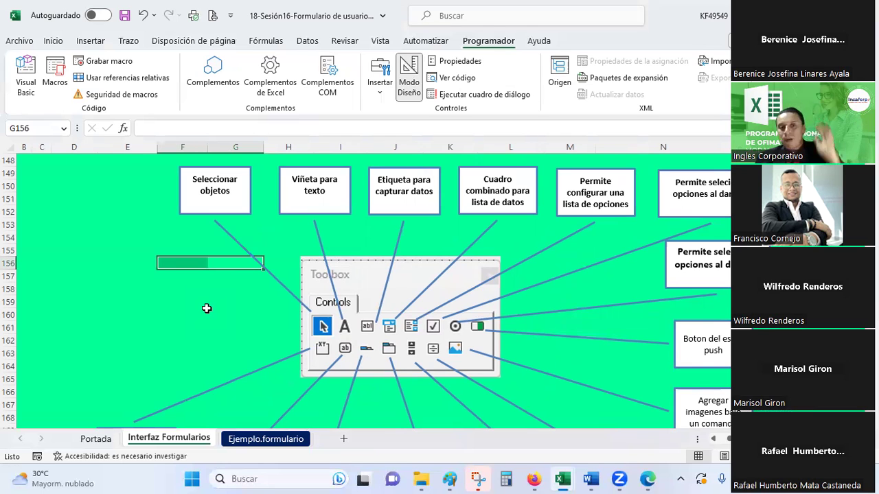
pyautogui.scroll(-1, 206, 307)
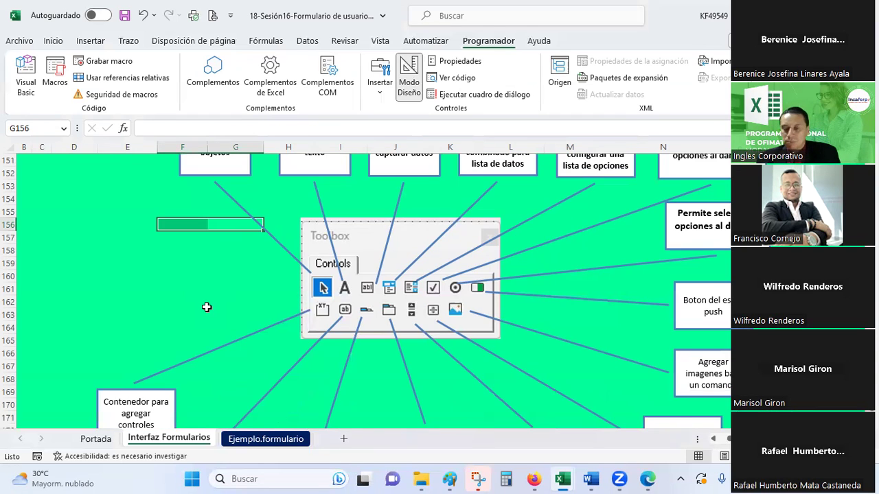
pyautogui.scroll(-2, 206, 306)
pyautogui.scroll(2, 200, 293)
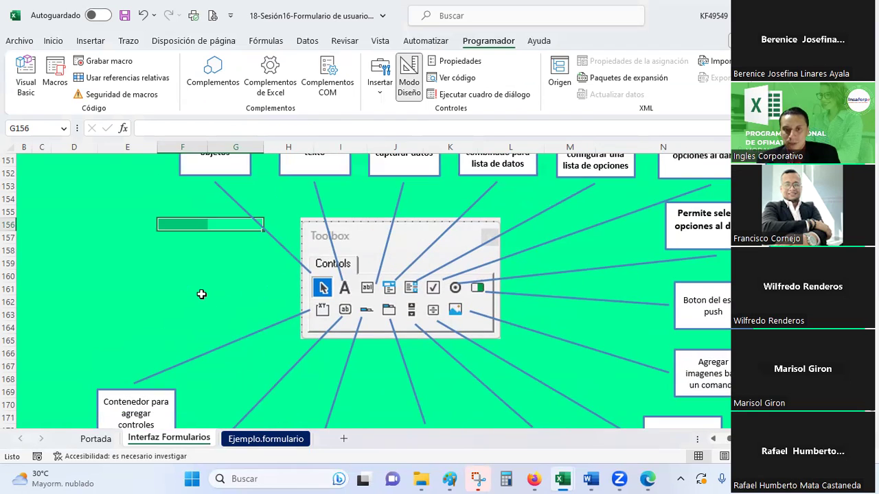
pyautogui.scroll(2, 201, 294)
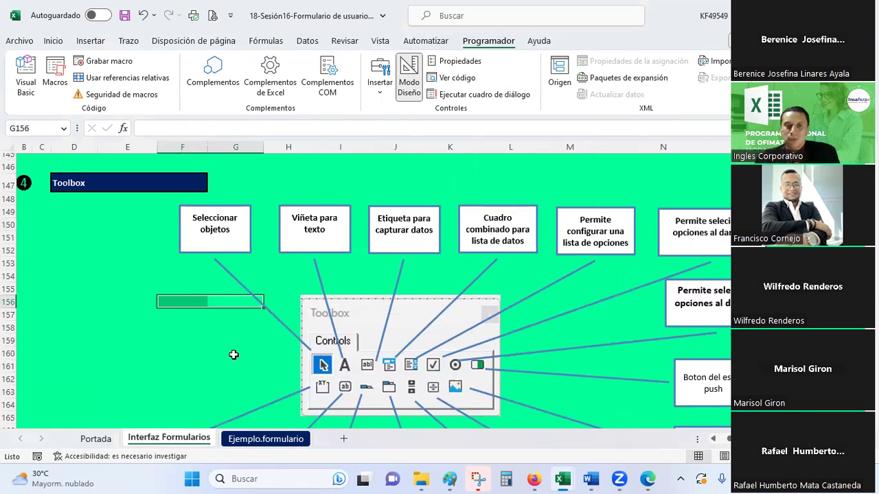
pyautogui.click(181, 277)
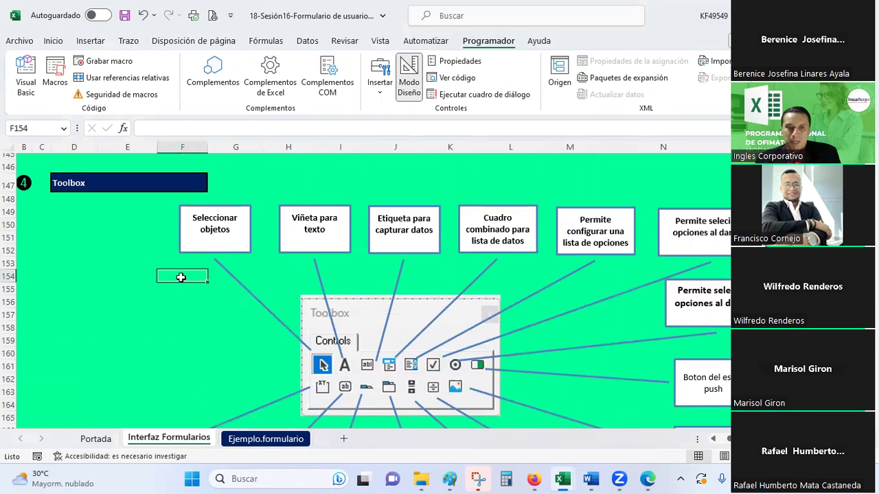
pyautogui.click(113, 281)
pyautogui.click(63, 277)
pyautogui.moveTo(63, 278); pyautogui.dragTo(253, 273)
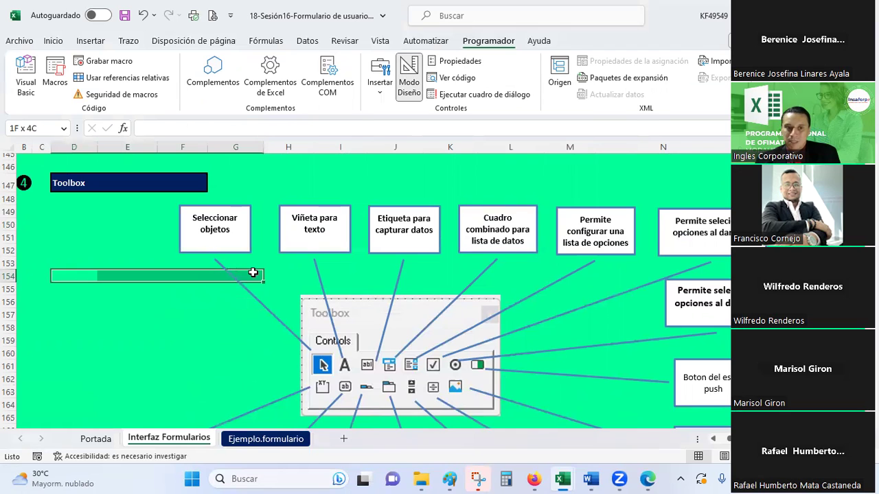
pyautogui.click(209, 314)
pyautogui.scroll(-1, 218, 337)
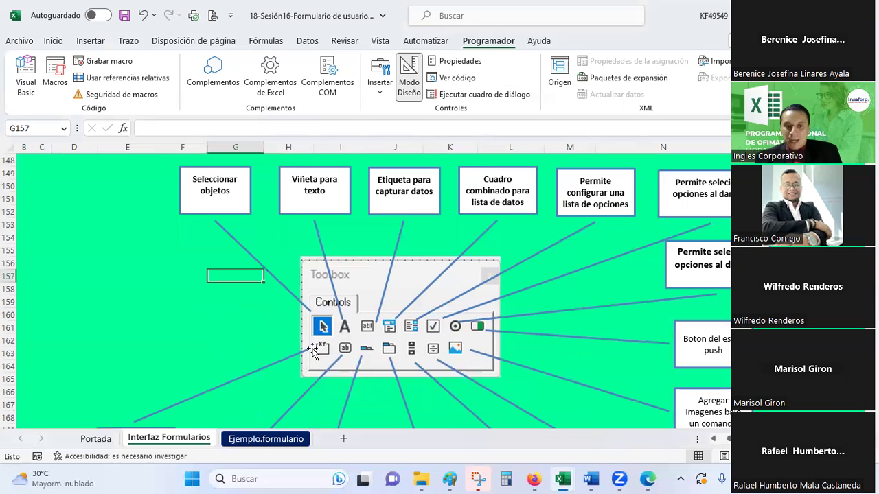
# Show the Inicio ribbon commands, dismiss the KeyTips, and bring up the VBA editor
pyautogui.click(53, 41)
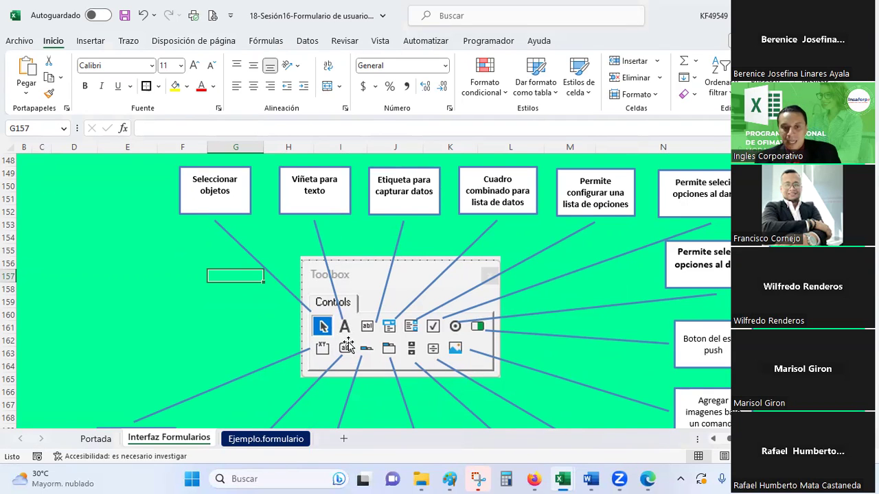
pyautogui.press('alt')
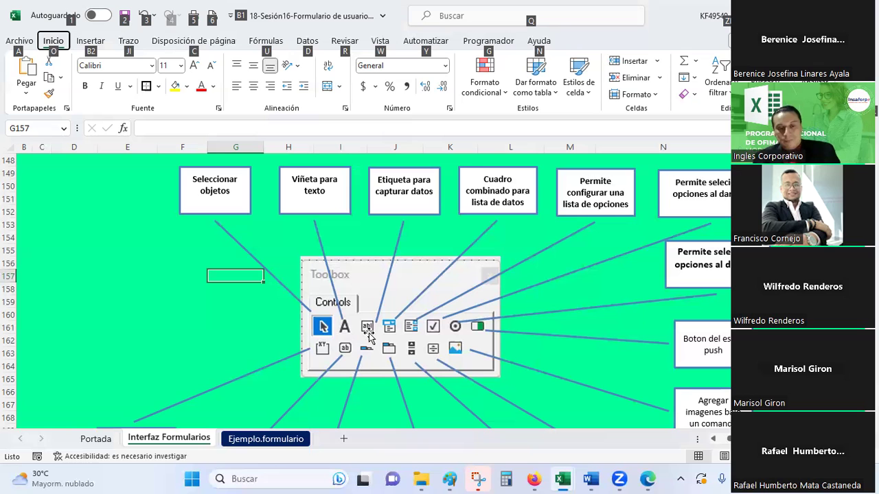
pyautogui.click(211, 329)
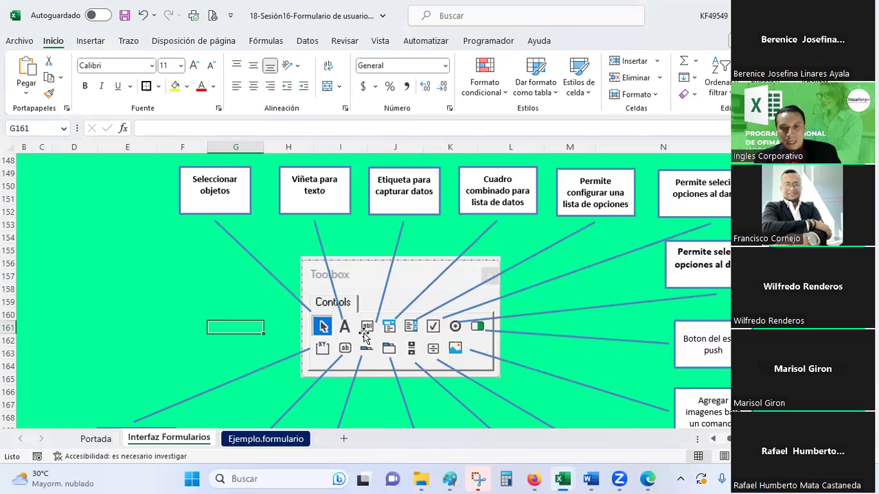
pyautogui.hotkey('alt', 'Tab')
pyautogui.hotkey('alt', 'Tab')
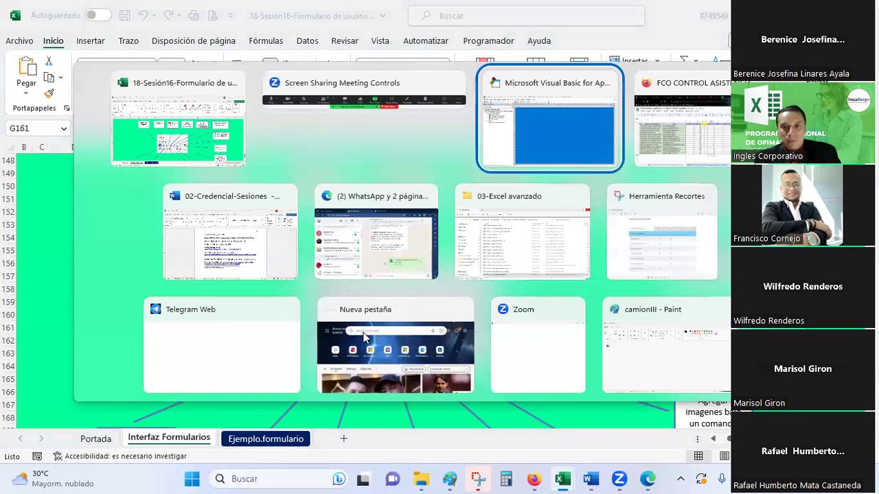
# Display the properties of the Primer_Ejemplo_de_formulario form, then return to Excel
pyautogui.click(84, 177)
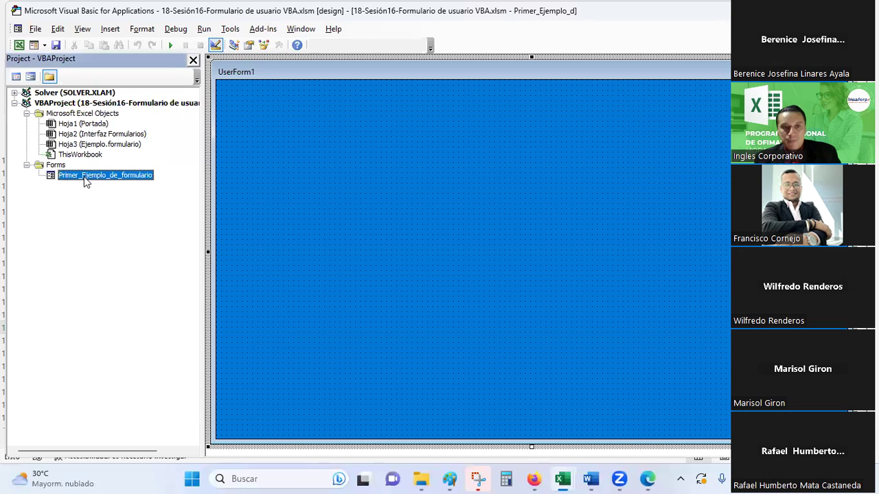
pyautogui.click(250, 44)
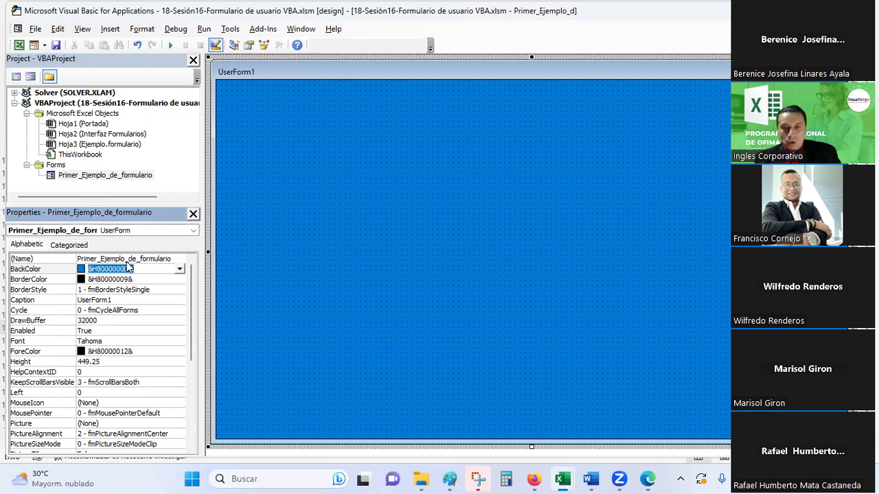
pyautogui.hotkey('alt', 'Tab')
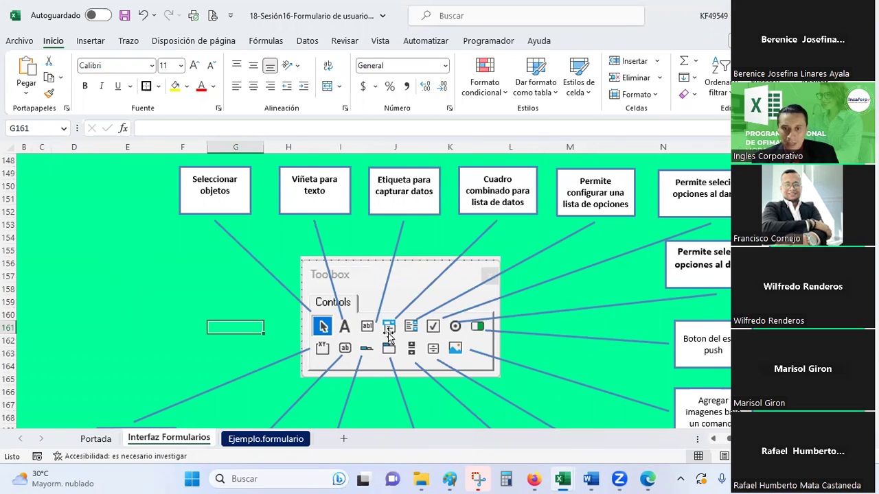
# Scroll through the Toolbox diagram on the Interfaz Formularios sheet
pyautogui.scroll(-1, 384, 327)
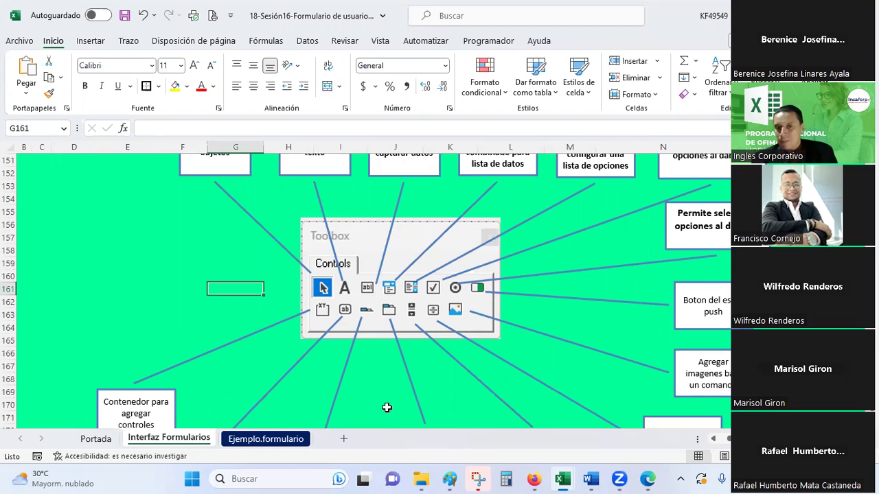
pyautogui.scroll(1, 399, 381)
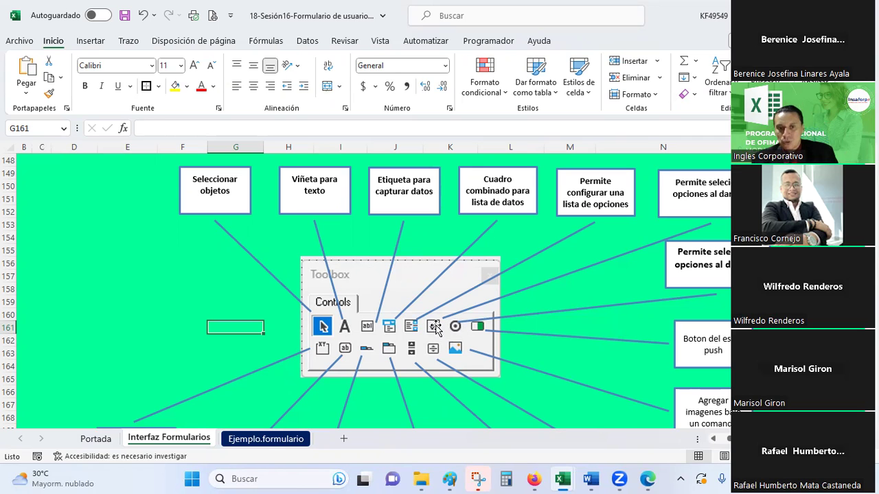
# Show the VBA Toolbox of form controls beside the blue UserForm, then return to Excel
pyautogui.hotkey('alt', 'Tab')
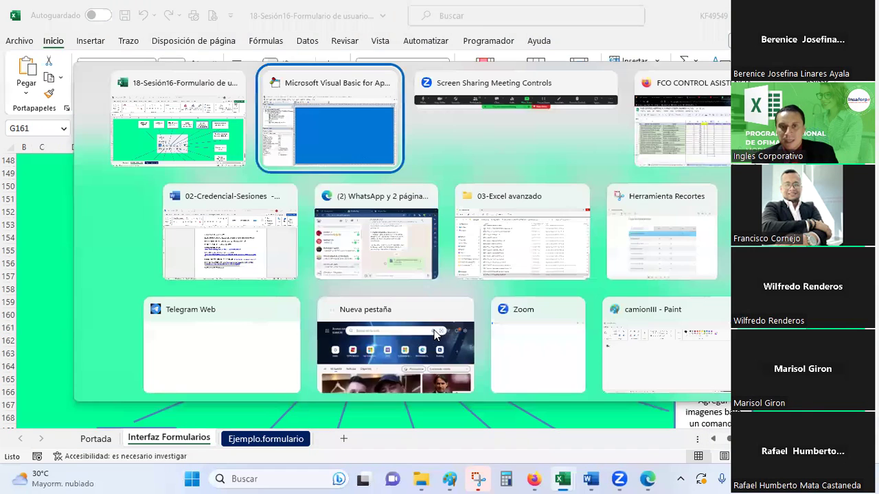
pyautogui.click(523, 232)
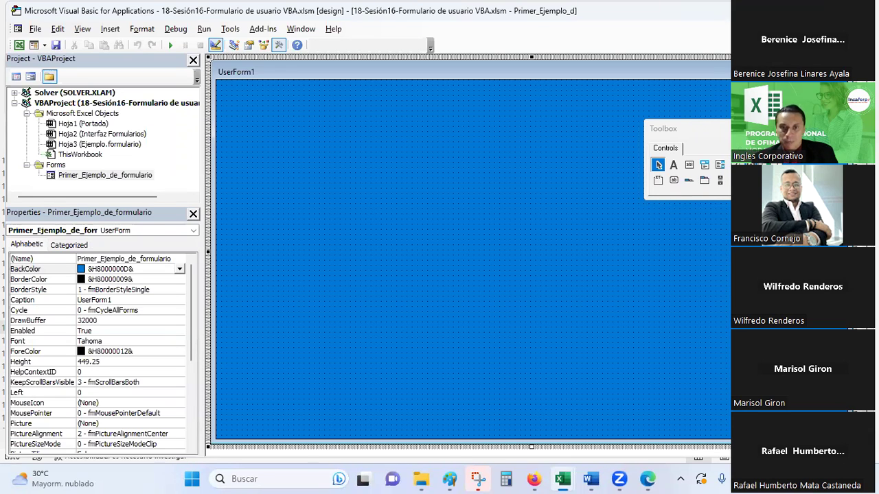
pyautogui.hotkey('alt', 'Tab')
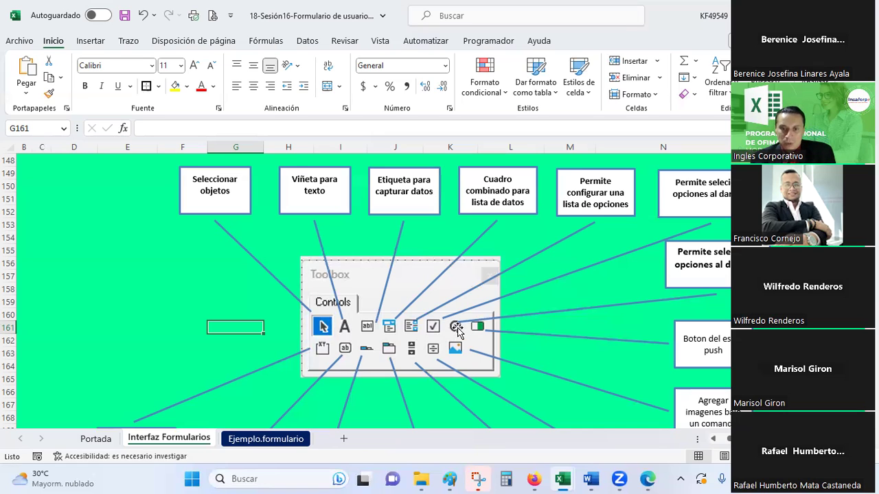
pyautogui.scroll(-1, 455, 330)
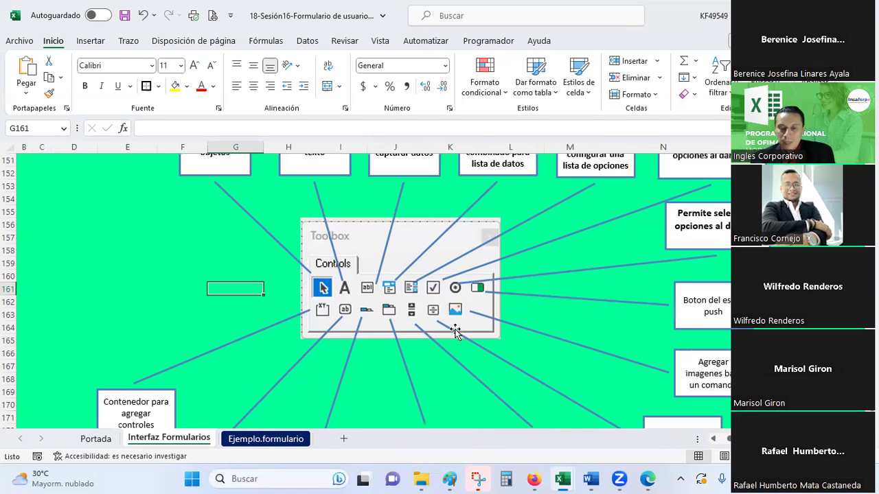
pyautogui.scroll(-1, 455, 331)
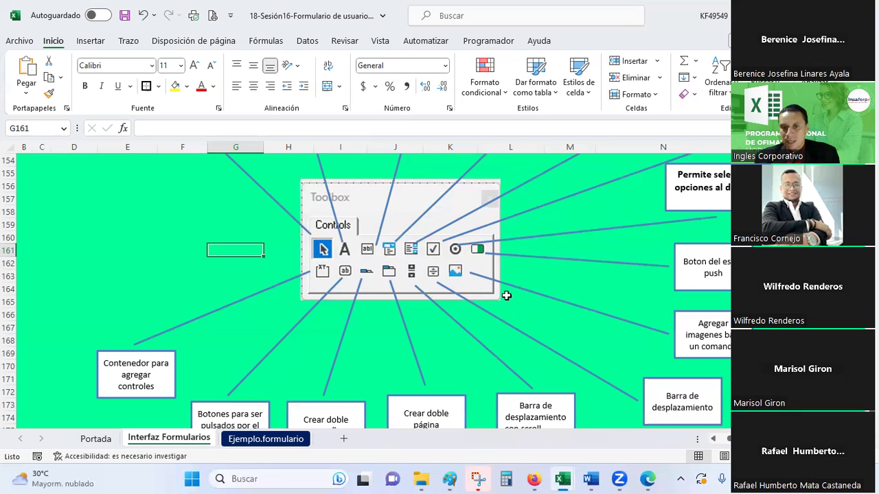
pyautogui.scroll(-1, 506, 294)
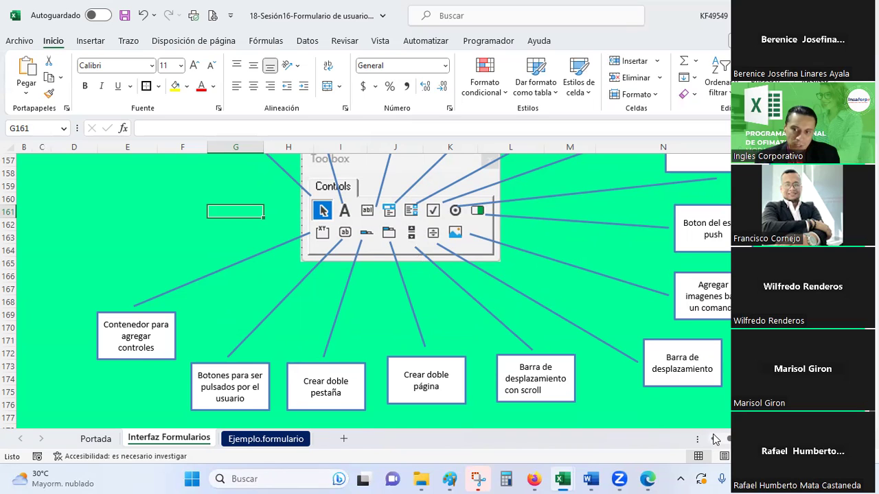
# Scroll the sheet right, then bring up the FCO CONTROL ASISTENCIA attendance spreadsheet in Firefox
pyautogui.moveTo(696, 439); pyautogui.dragTo(456, 439)
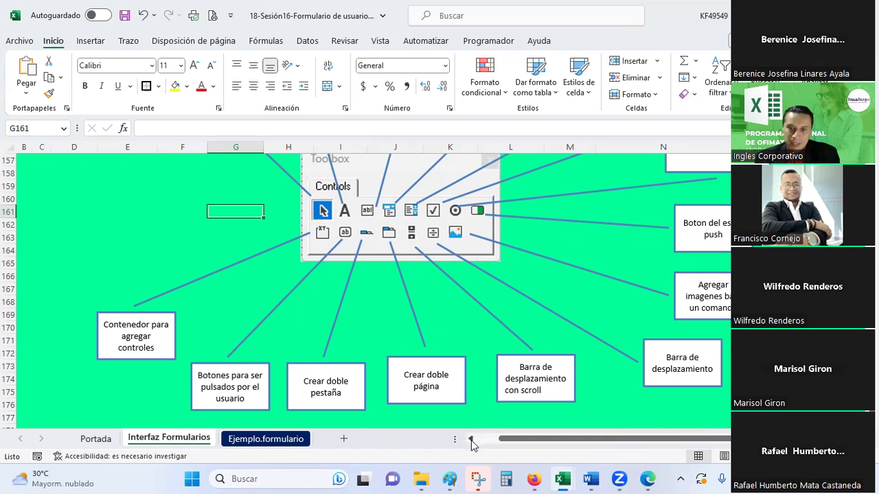
pyautogui.moveTo(714, 439)
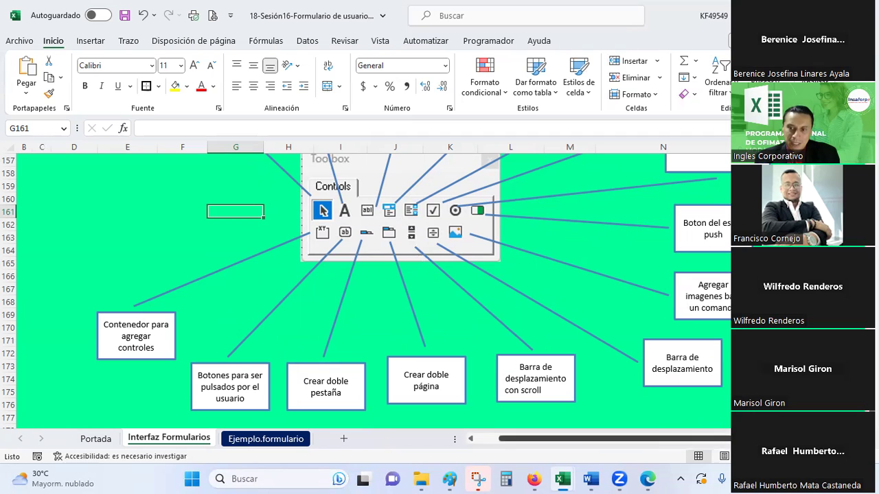
pyautogui.moveTo(695, 440)
pyautogui.mouseDown()
pyautogui.moveTo(719, 439)
pyautogui.moveTo(673, 439)
pyautogui.mouseUp()
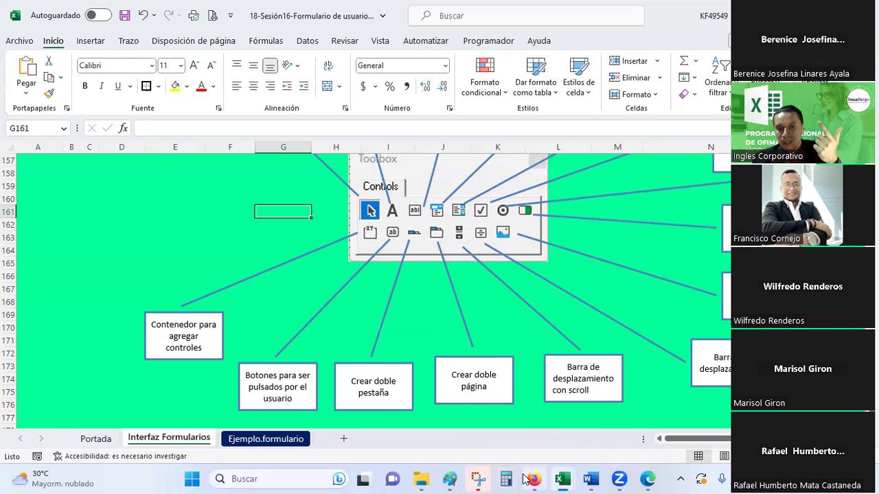
pyautogui.click(533, 479)
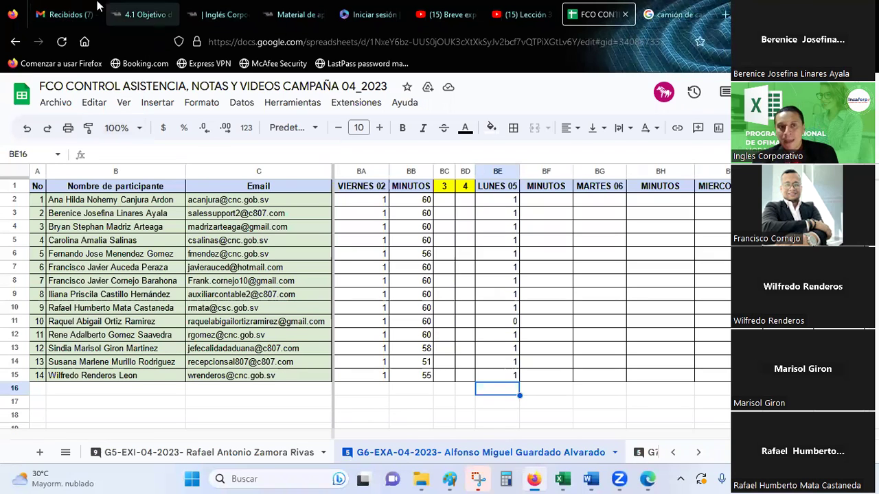
# Visit the 4.1 Objetivo page, then show the Inglés Corporativo Libro de Calificaciones gradebook
pyautogui.click(143, 14)
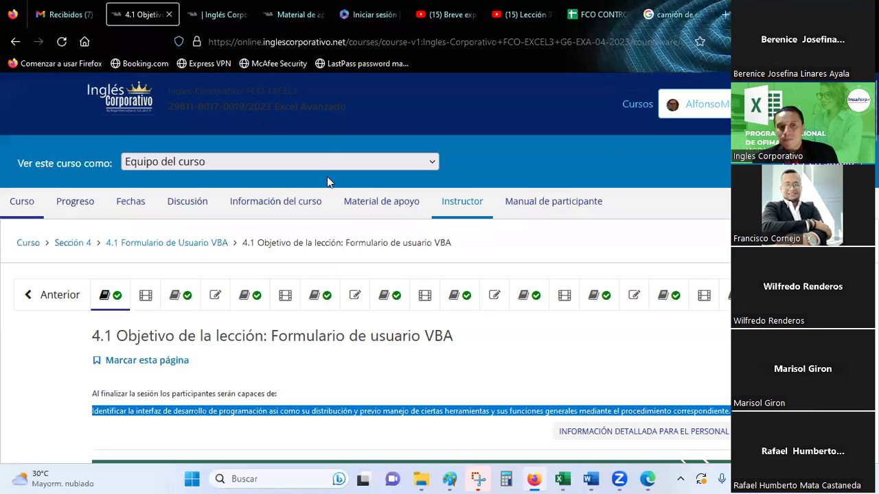
pyautogui.hotkey('alt', 'Tab')
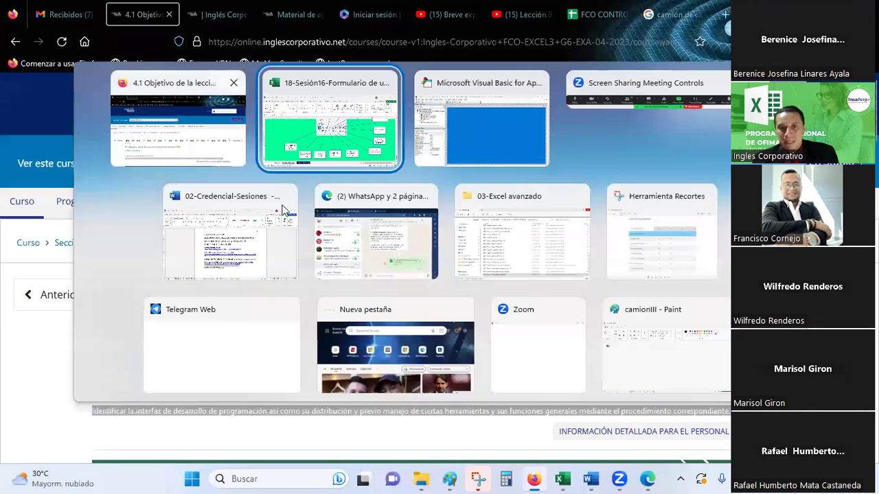
pyautogui.hotkey('alt', 'Tab')
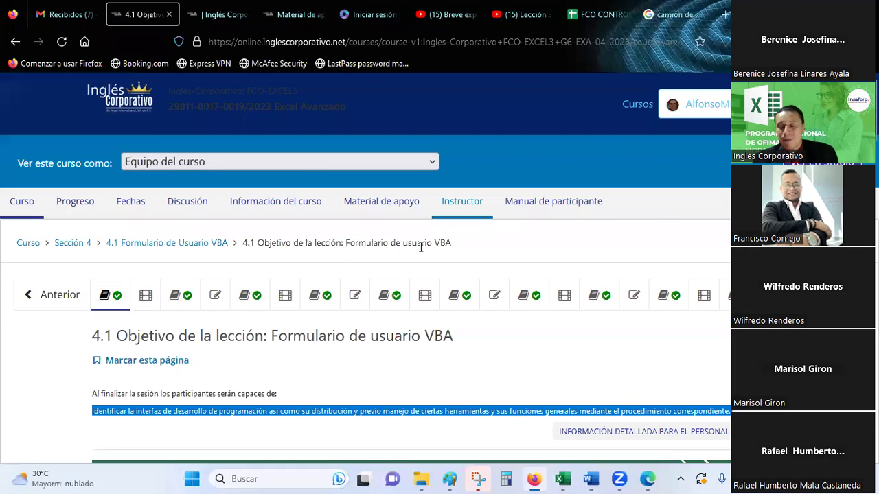
pyautogui.hotkey('alt', 'Tab')
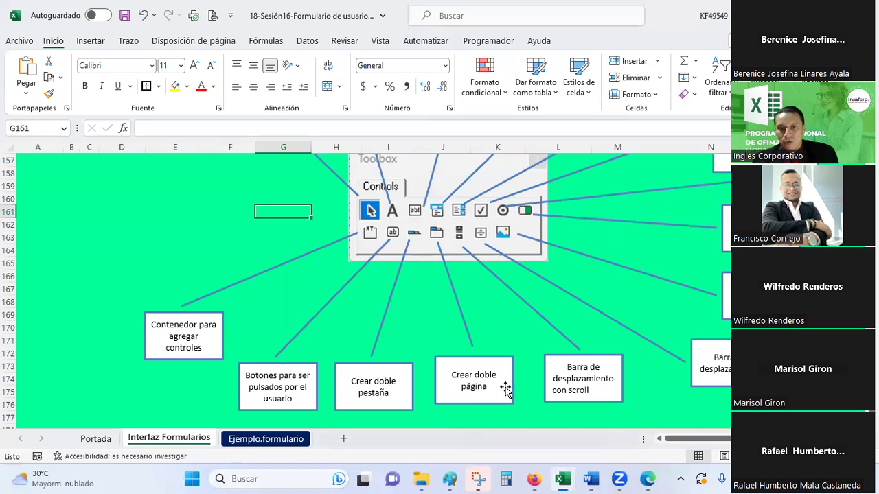
pyautogui.hotkey('alt', 'Tab')
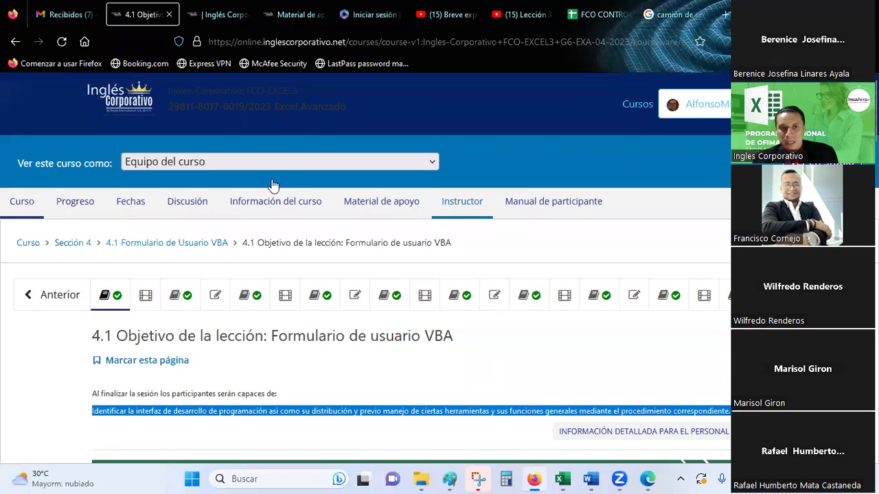
pyautogui.click(50, 17)
pyautogui.click(143, 14)
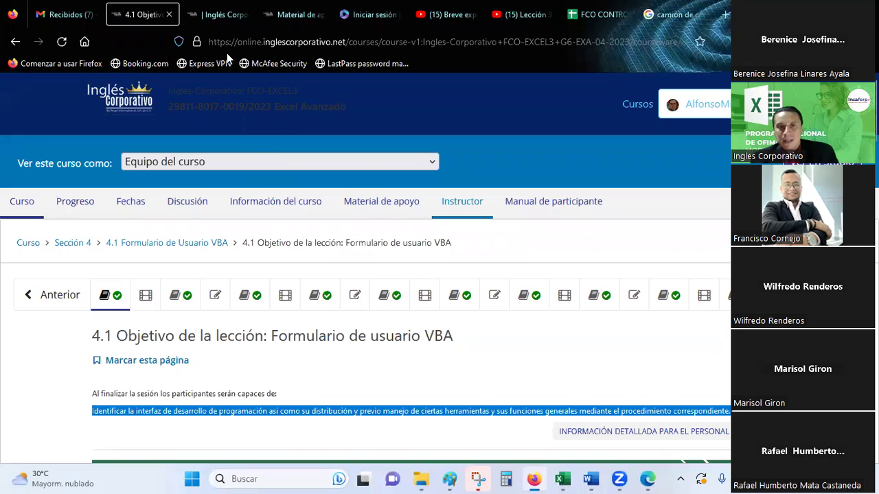
pyautogui.click(216, 15)
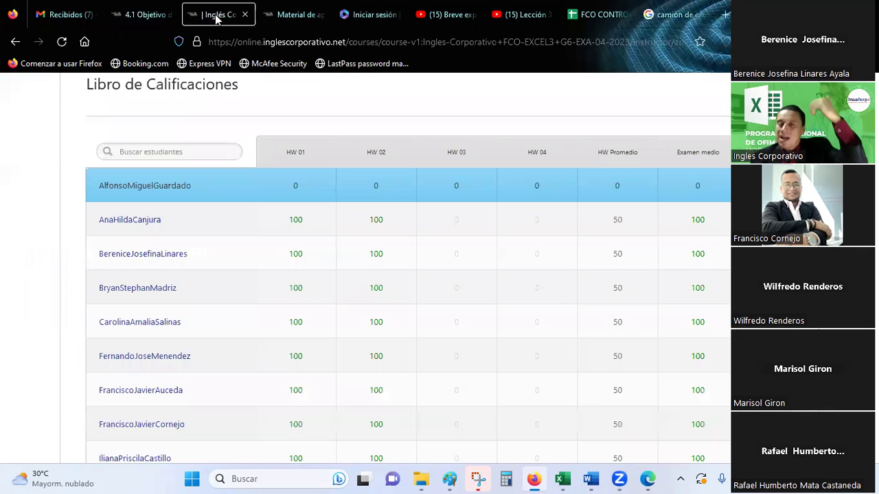
# Select a student row in the gradebook, then return to Excel's Interfaz Formularios Toolbox diagram
pyautogui.click(418, 363)
pyautogui.press('Up')
pyautogui.press('Up')
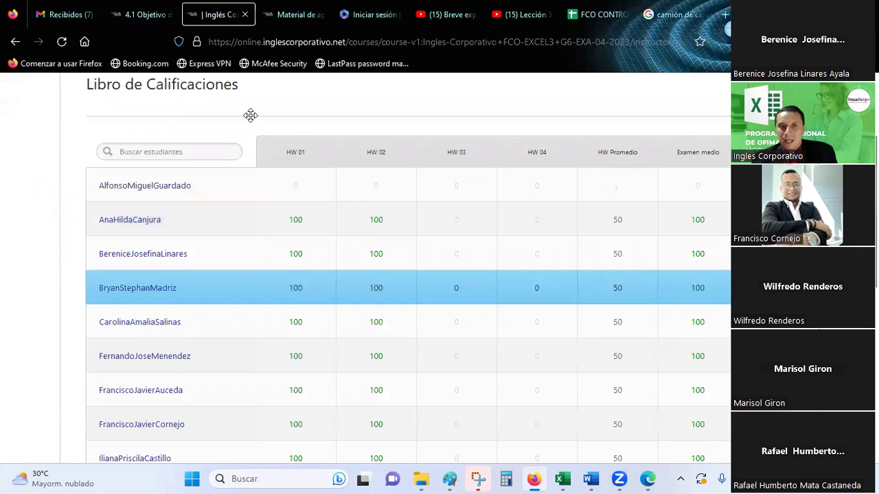
pyautogui.moveTo(534, 480)
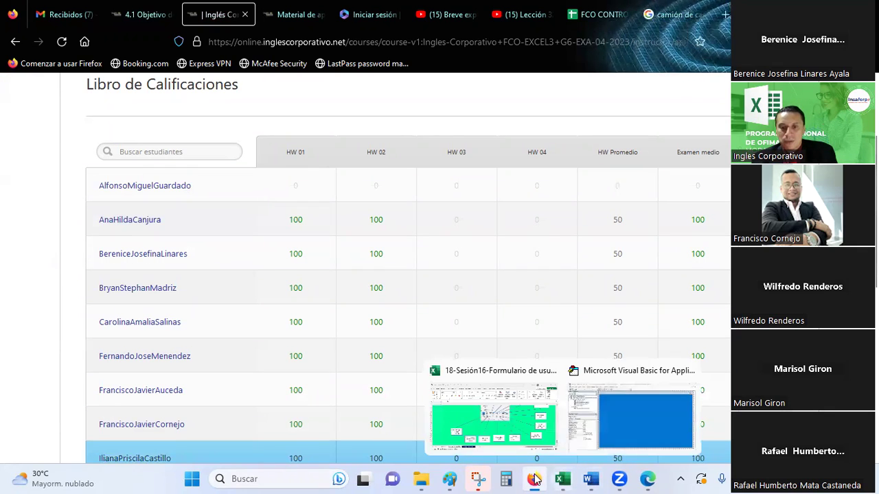
pyautogui.click(459, 397)
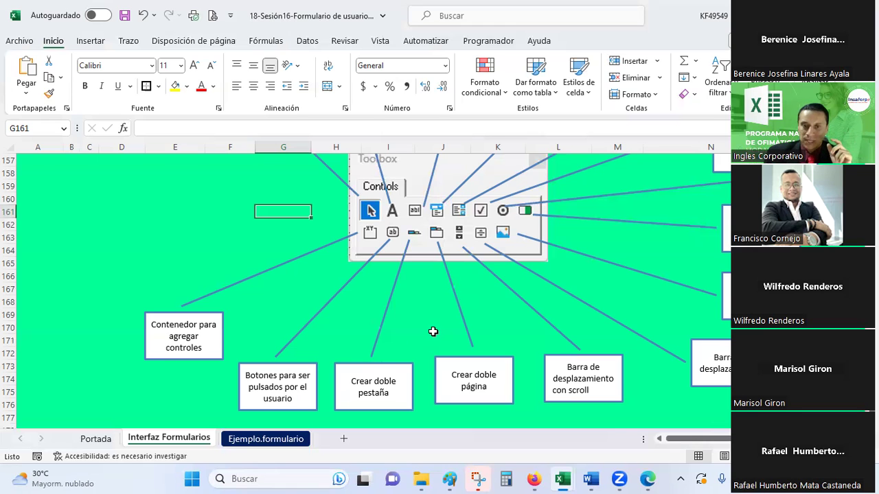
pyautogui.scroll(2, 433, 333)
pyautogui.scroll(-1, 434, 333)
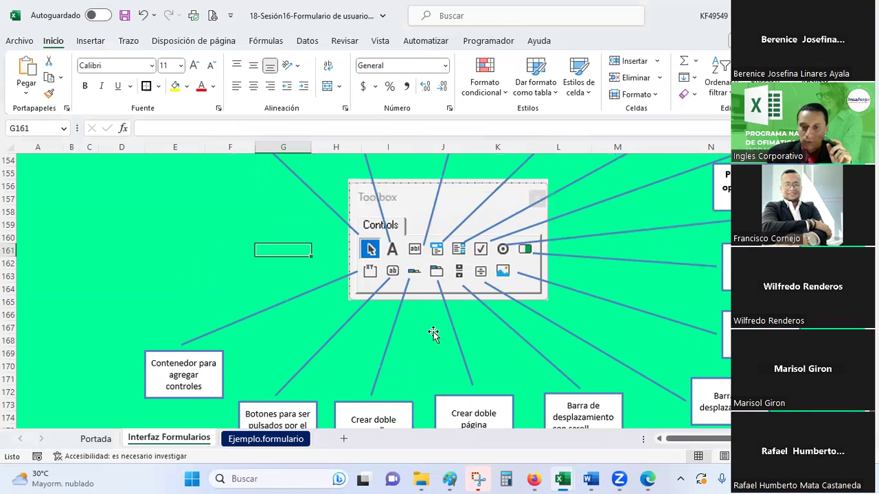
pyautogui.moveTo(562, 480)
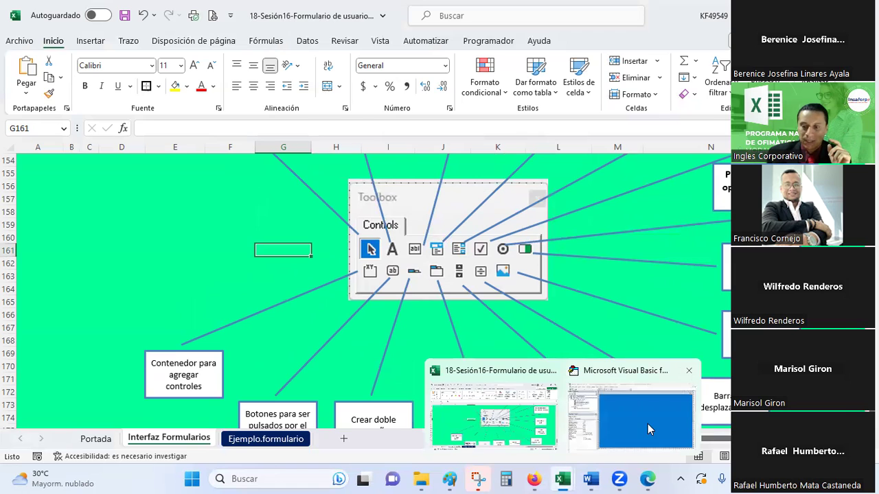
# Move the Toolbox aside and draw a wide label across the top of the blue UserForm
pyautogui.click(647, 429)
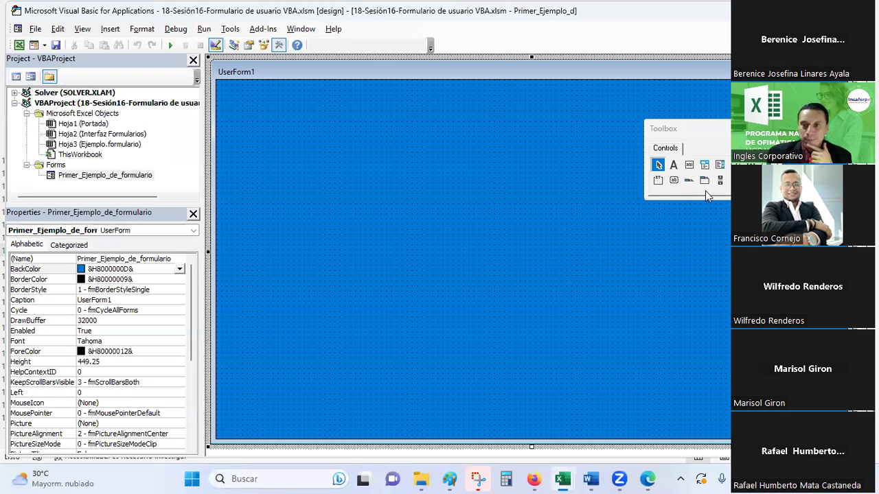
pyautogui.moveTo(714, 130); pyautogui.dragTo(745, 256)
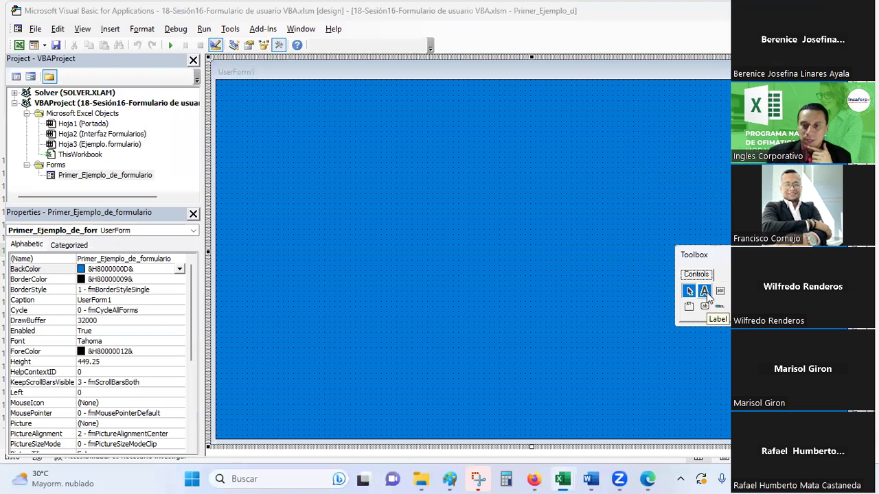
pyautogui.click(704, 291)
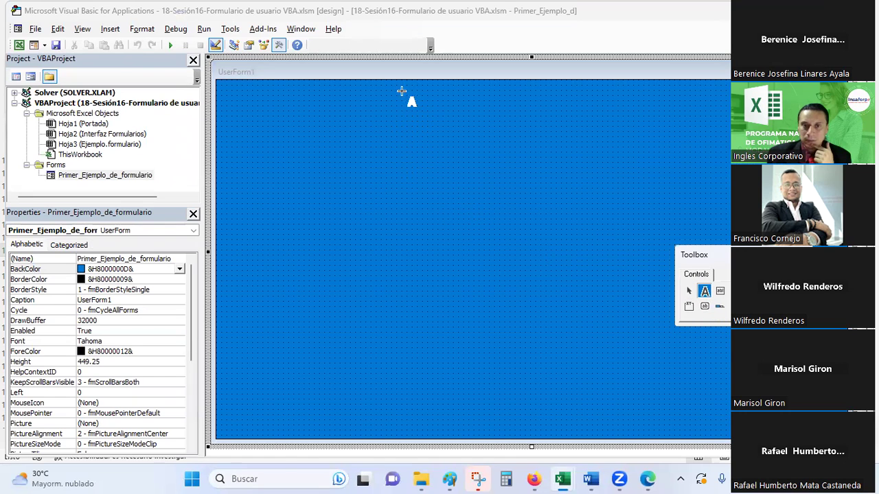
pyautogui.moveTo(406, 90)
pyautogui.mouseDown()
pyautogui.moveTo(424, 133)
pyautogui.moveTo(656, 129)
pyautogui.mouseUp()
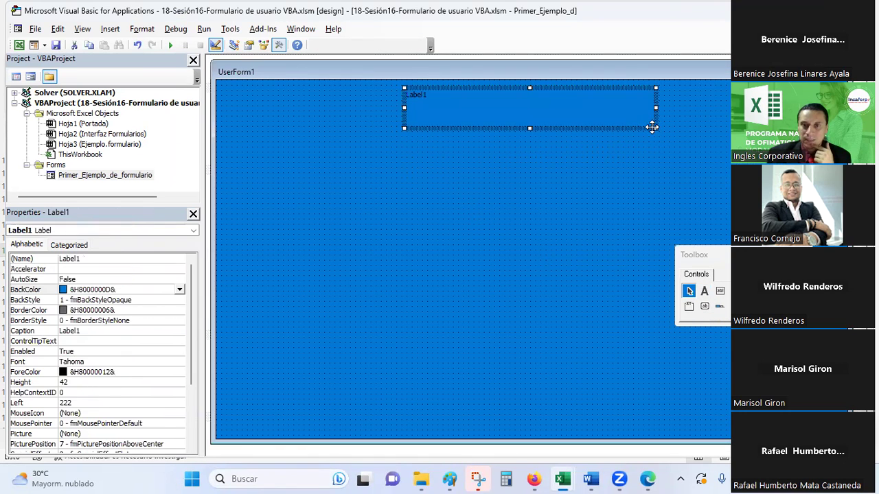
# Type the label caption 'Primer ejemplo de formulario'
pyautogui.click(431, 97)
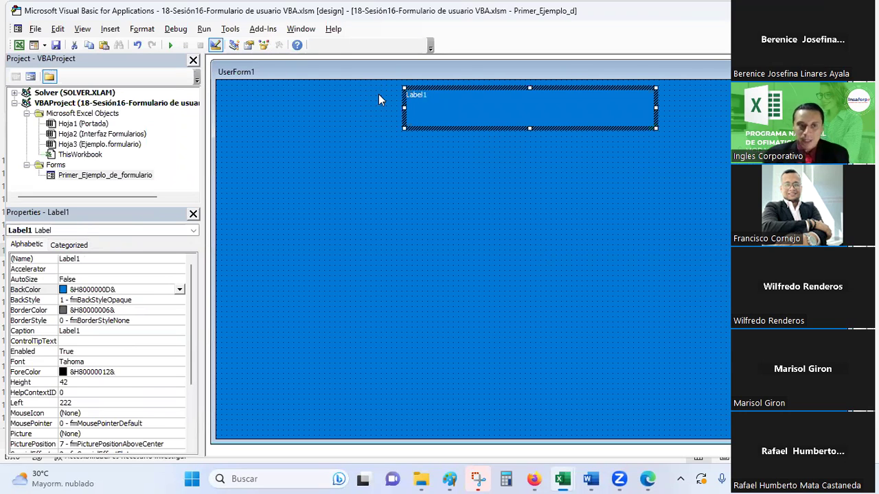
pyautogui.write('Formulario d')
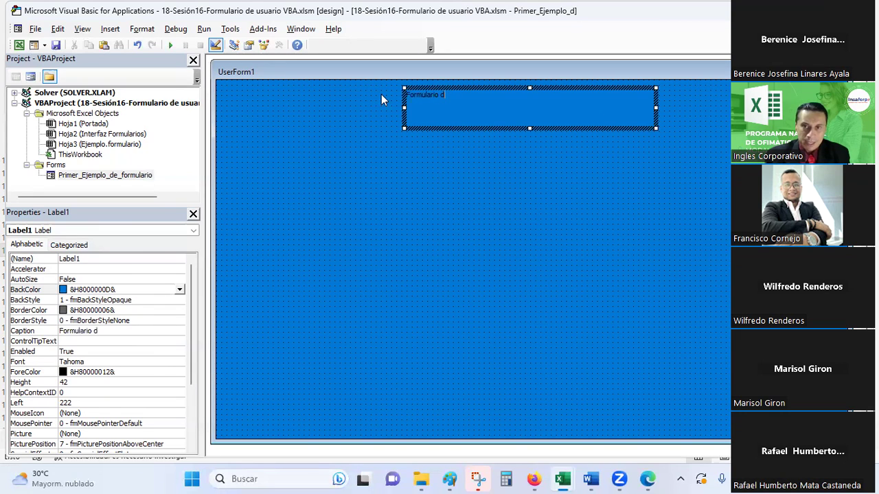
pyautogui.write('jem')
pyautogui.press('BackSpace')
pyautogui.press('BackSpace')
pyautogui.press('BackSpace')
pyautogui.press('BackSpace')
pyautogui.press('BackSpace')
pyautogui.press('BackSpace')
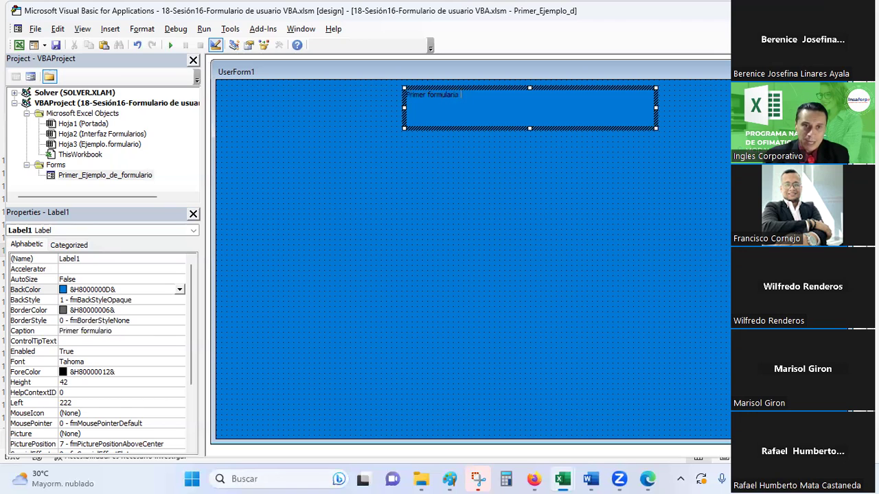
pyautogui.press('BackSpace')
pyautogui.press('BackSpace')
pyautogui.press('BackSpace')
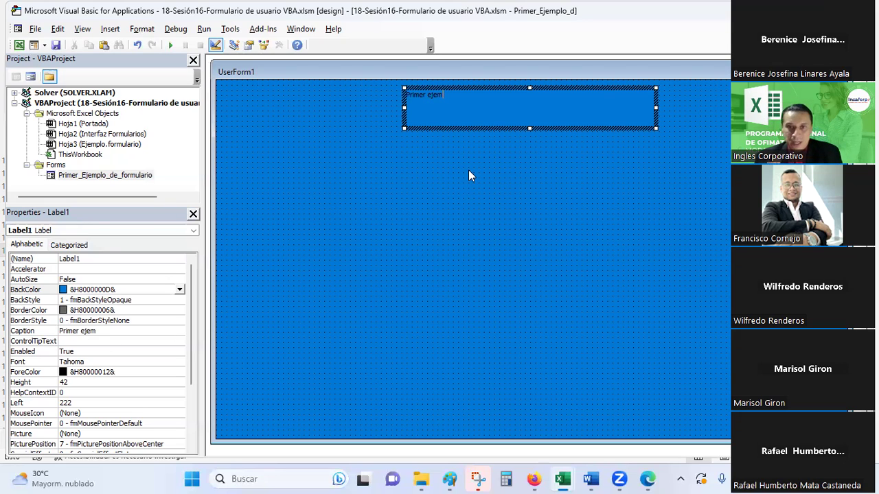
pyautogui.write('pl')
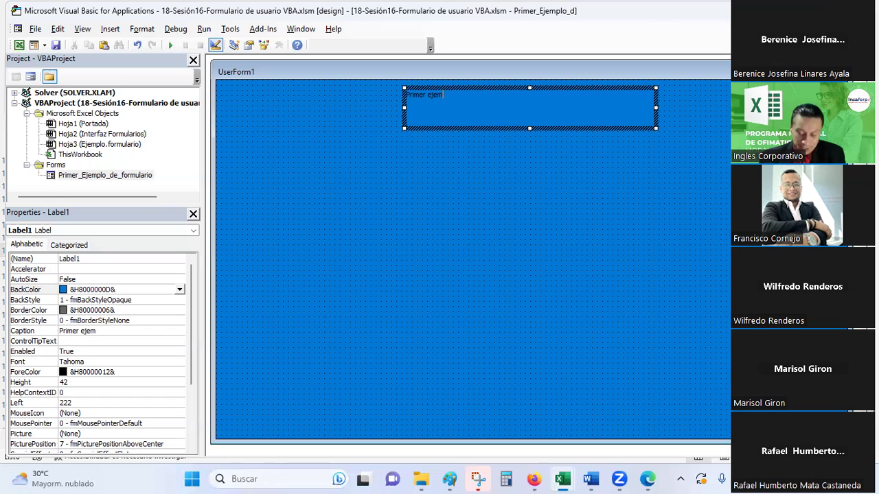
pyautogui.write('o de formulario')
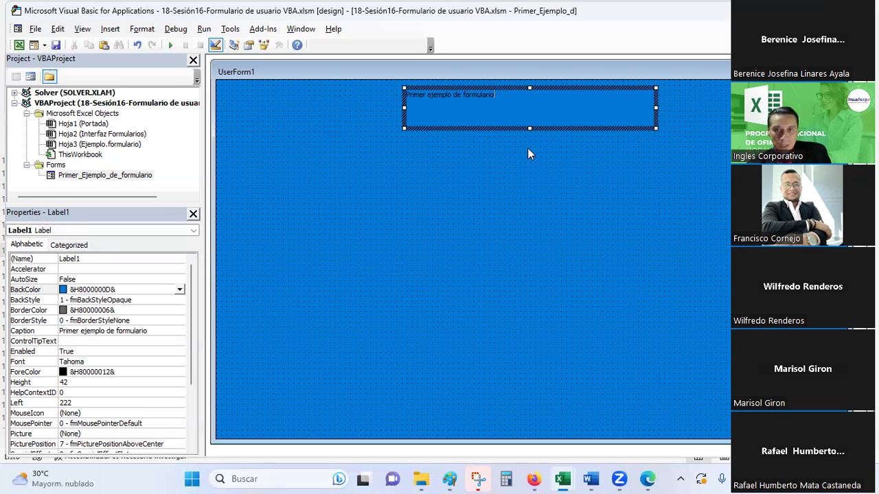
# Give Label1 an Application Workspace grey background, Window Text border colour and 1 - fmBorderStyleSingle border
pyautogui.click(485, 90)
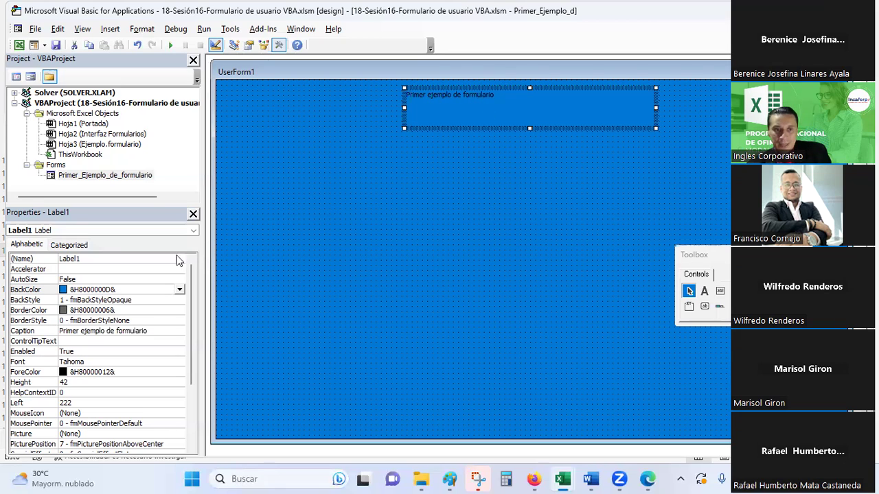
pyautogui.click(179, 289)
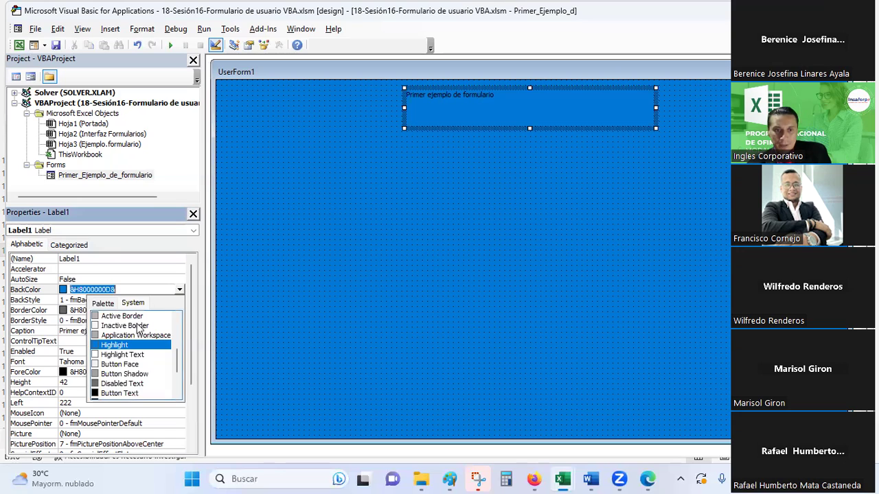
pyautogui.click(125, 336)
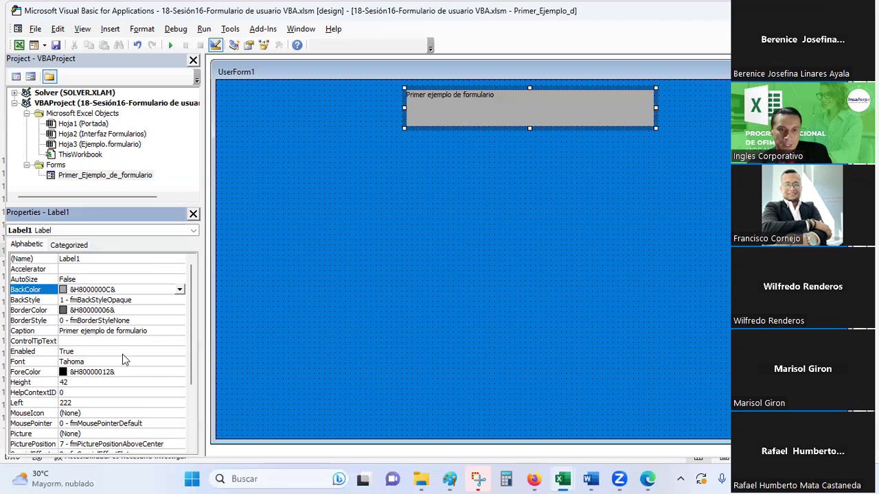
pyautogui.click(105, 310)
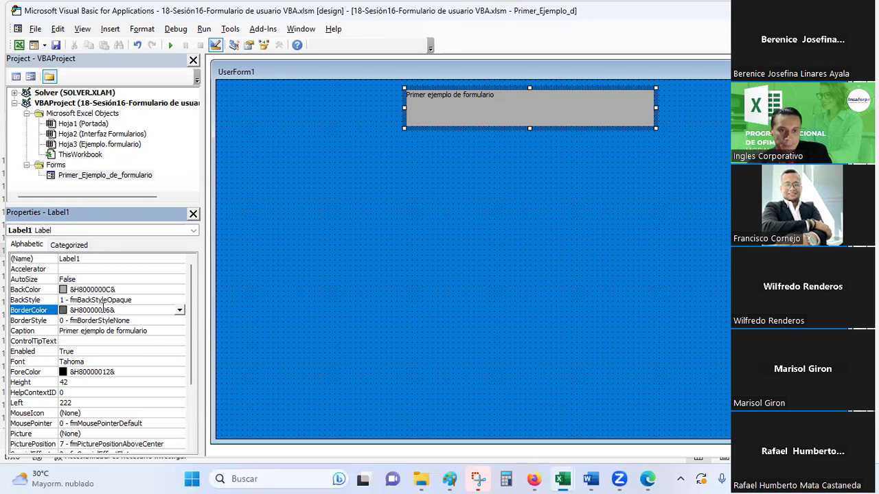
pyautogui.click(179, 310)
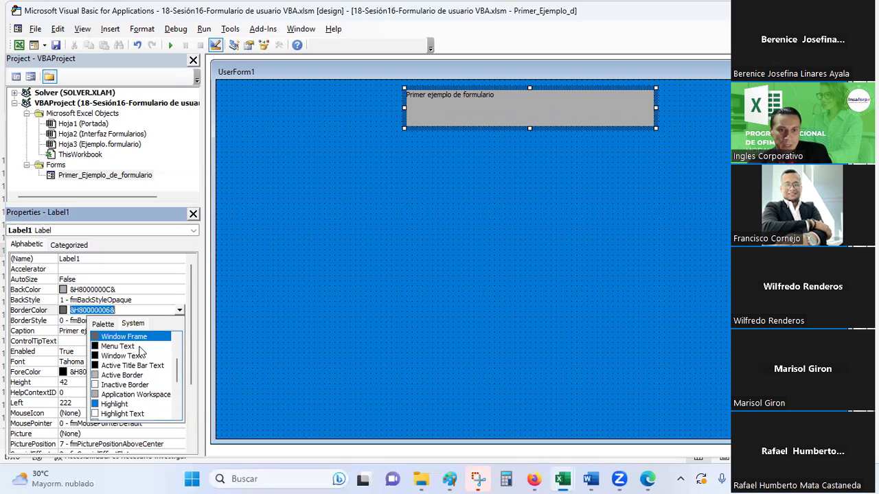
pyautogui.click(127, 357)
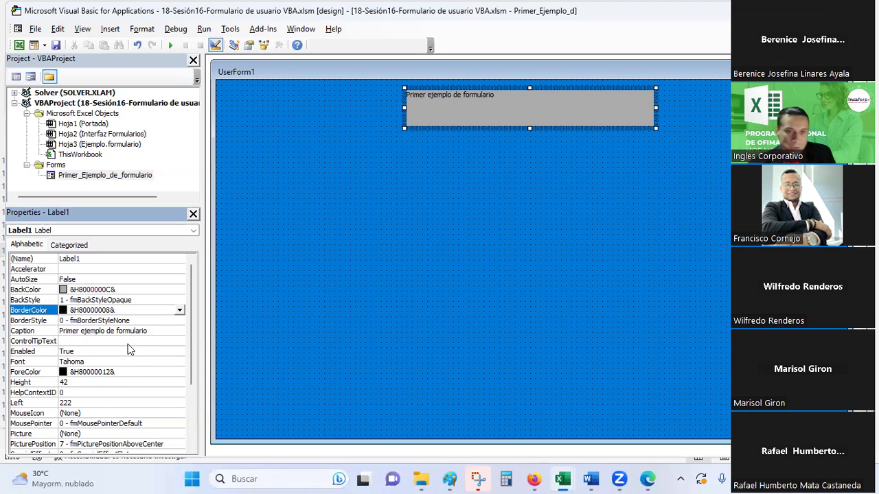
pyautogui.click(113, 321)
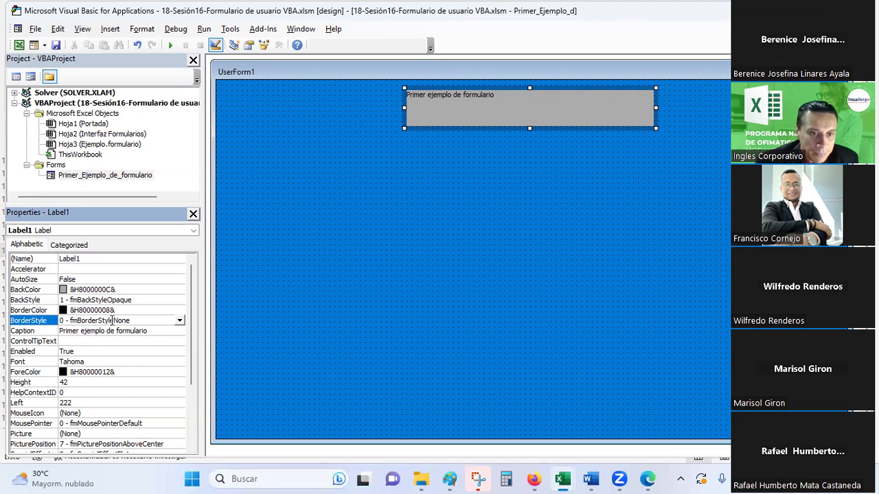
pyautogui.click(179, 321)
pyautogui.click(140, 341)
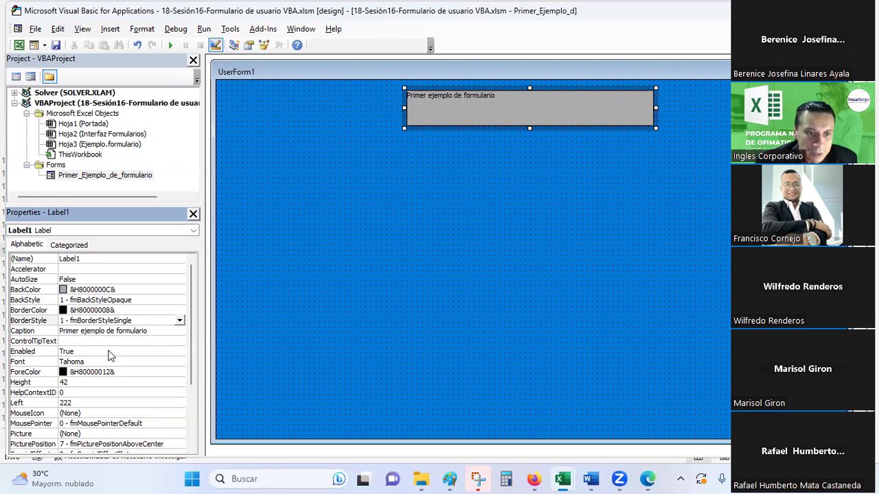
# Set Label1's TextAlign to 2 - fmTextAlignCenter
pyautogui.scroll(-3, 112, 354)
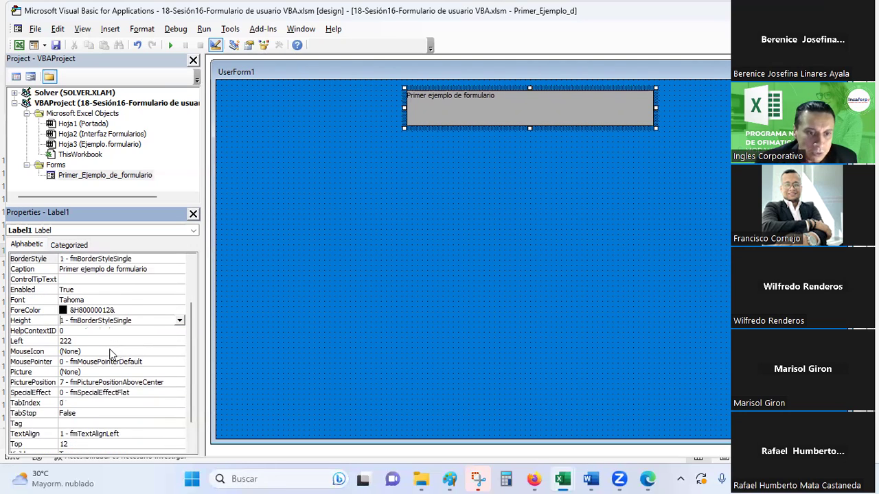
pyautogui.scroll(-1, 112, 353)
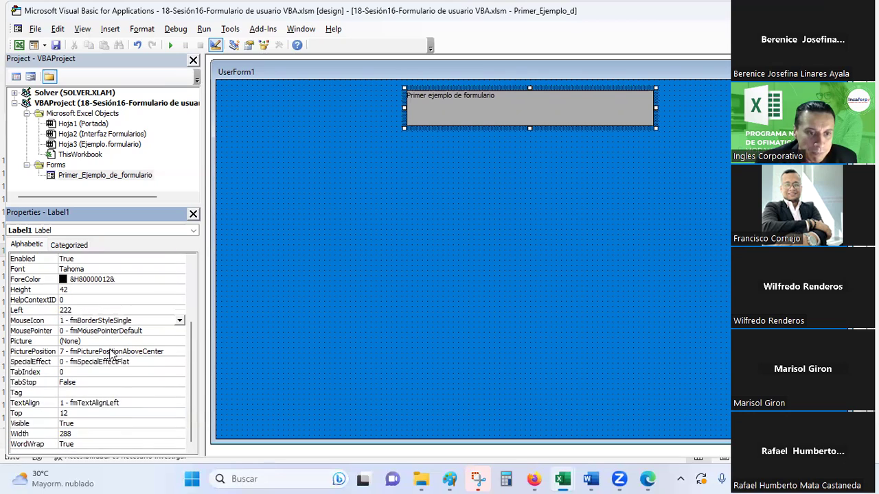
pyautogui.click(109, 404)
pyautogui.click(180, 404)
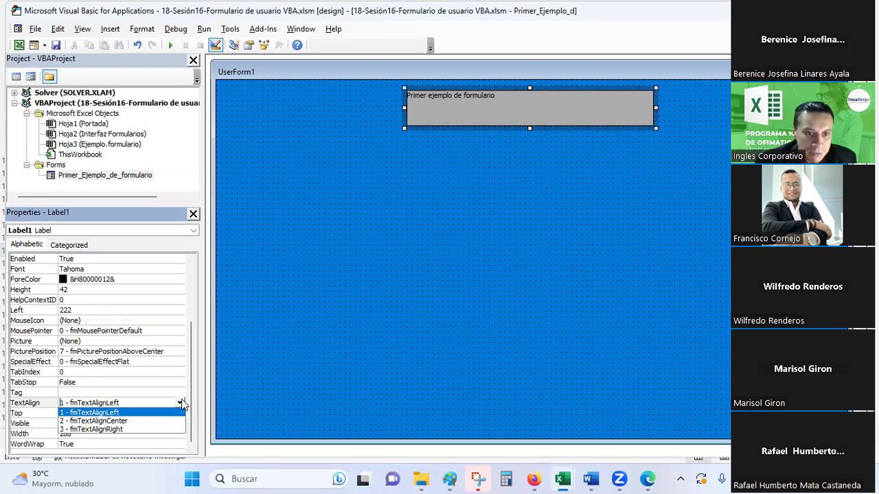
pyautogui.click(118, 420)
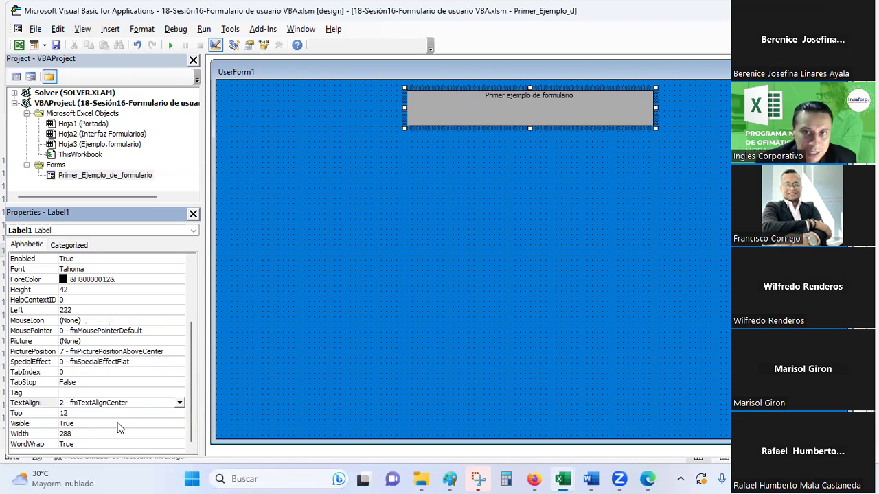
pyautogui.click(180, 405)
pyautogui.click(118, 432)
pyautogui.click(180, 404)
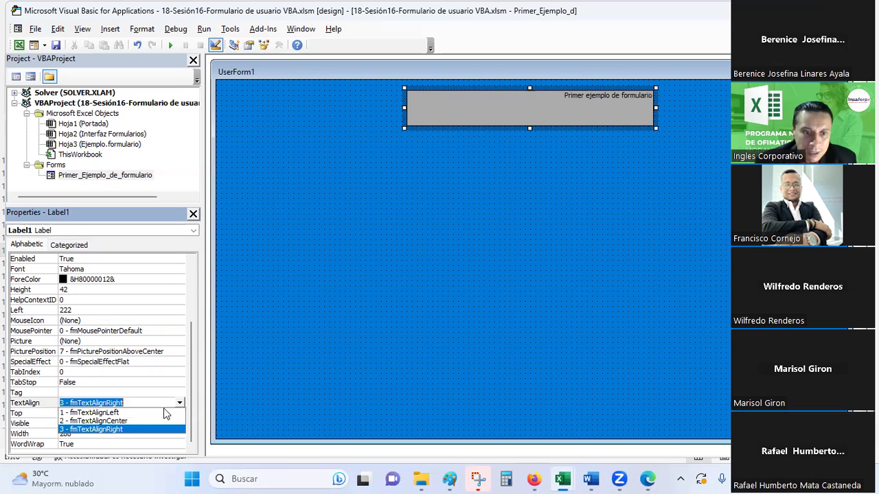
pyautogui.click(119, 420)
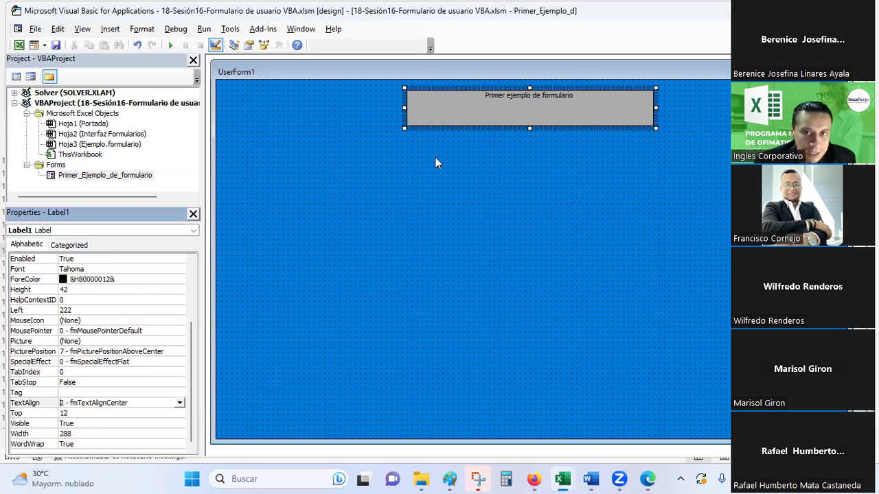
# Reselect the title label after a brief code-view detour and confirm centred alignment
pyautogui.click(487, 98)
pyautogui.press('F7')
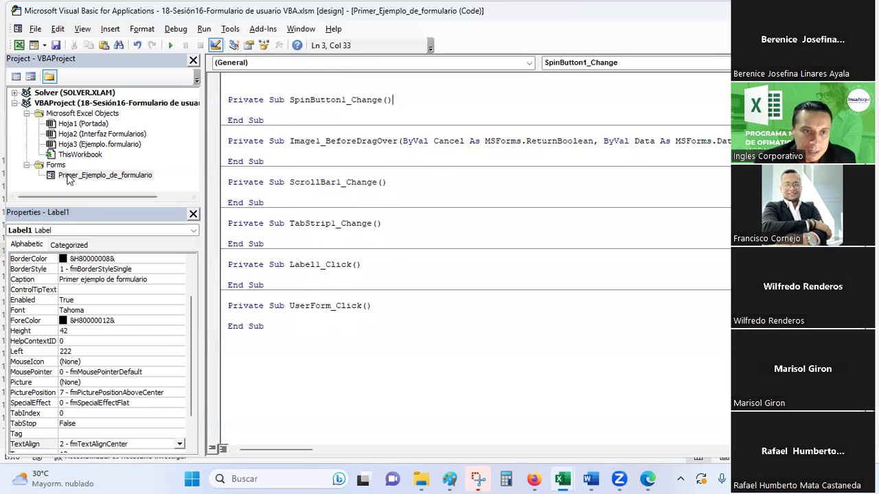
pyautogui.doubleClick(103, 175)
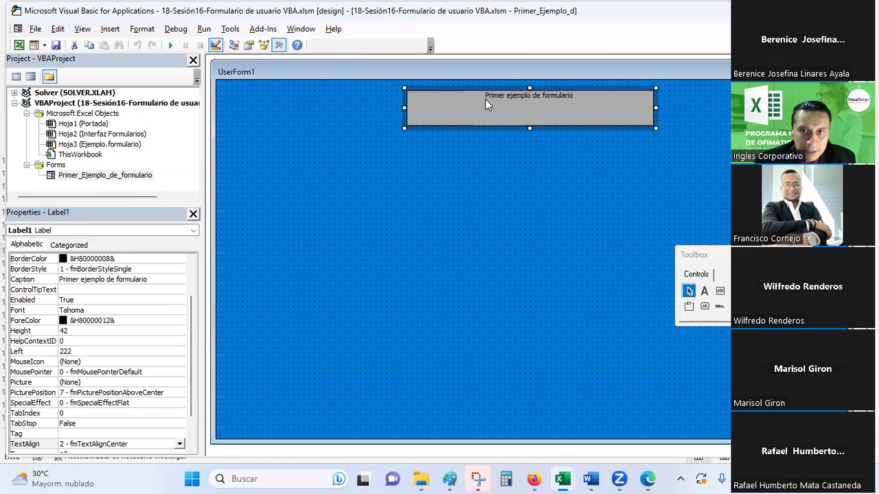
pyautogui.click(485, 100)
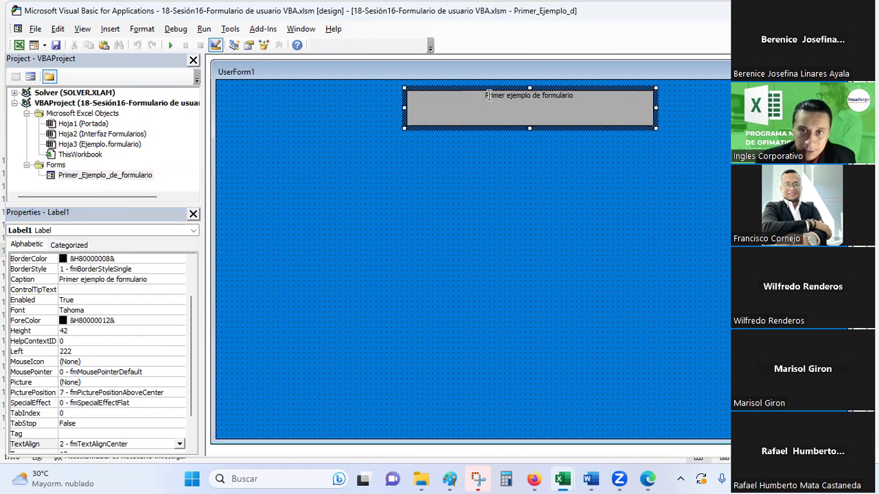
pyautogui.scroll(-2, 115, 386)
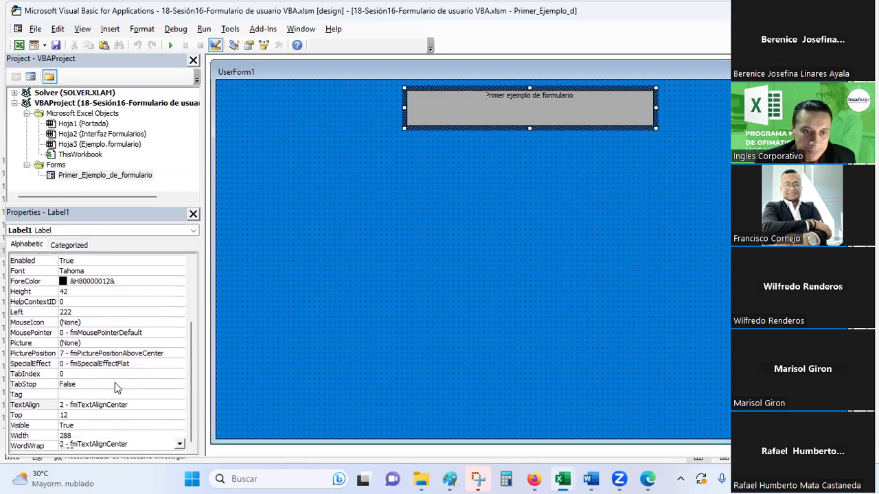
pyautogui.click(130, 403)
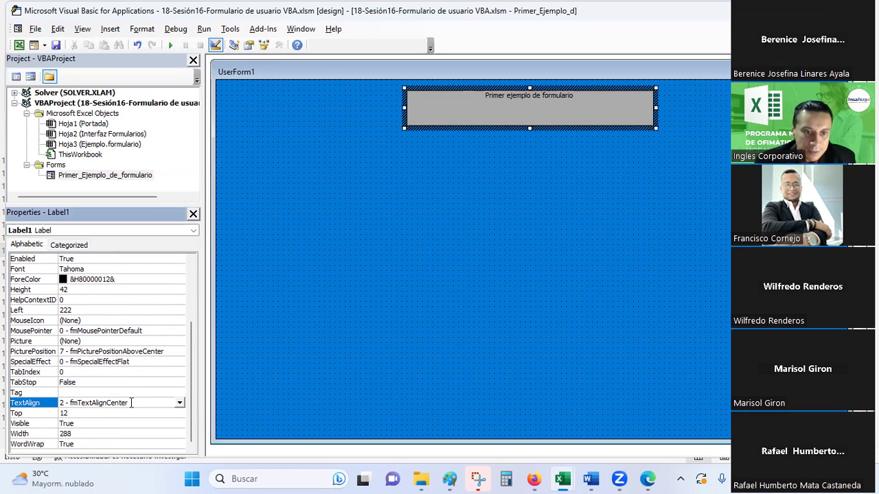
pyautogui.click(180, 405)
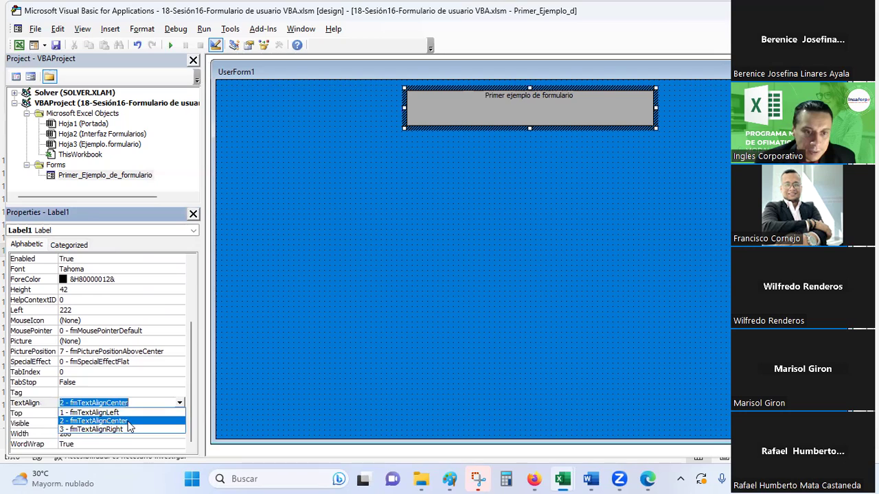
pyautogui.click(72, 420)
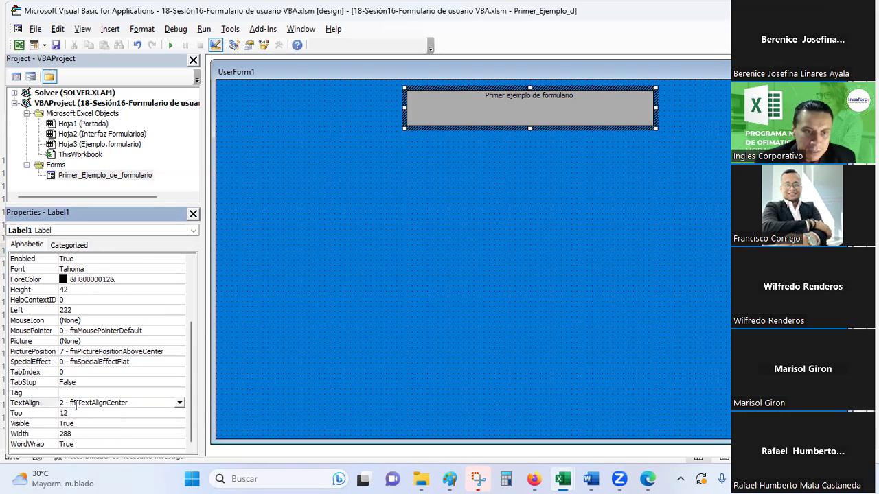
# Review Label1's height, position and Font properties
pyautogui.click(72, 290)
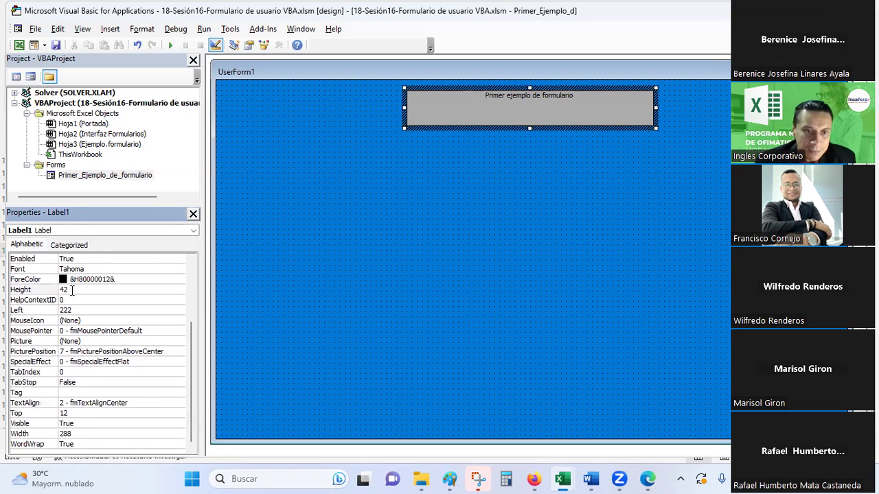
pyautogui.click(68, 415)
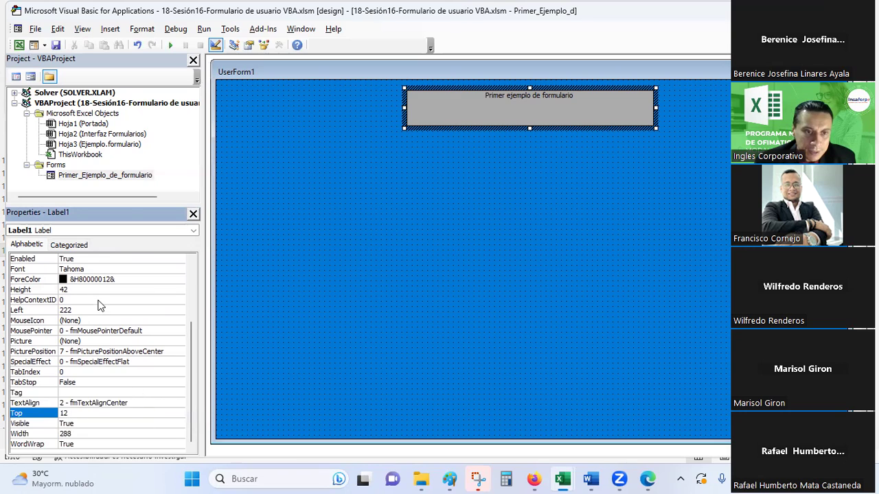
pyautogui.scroll(2, 95, 322)
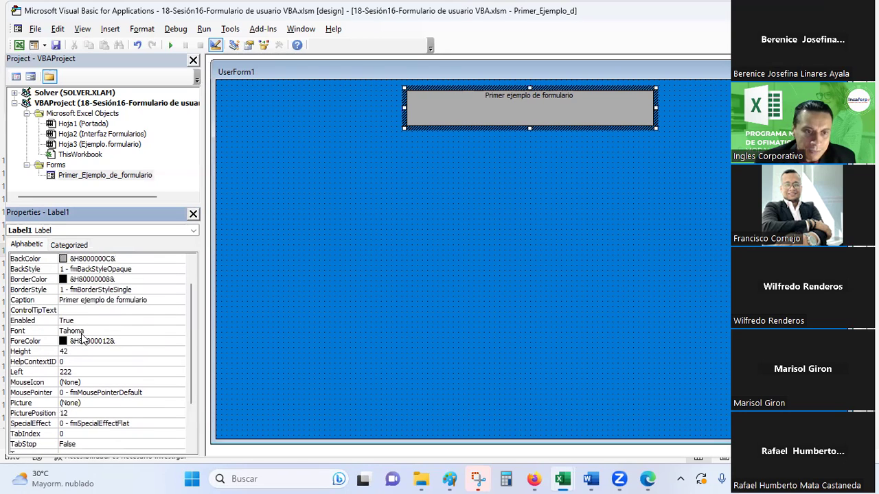
pyautogui.click(82, 333)
# Set the label caption font to bold Verdana, size 20
pyautogui.click(181, 331)
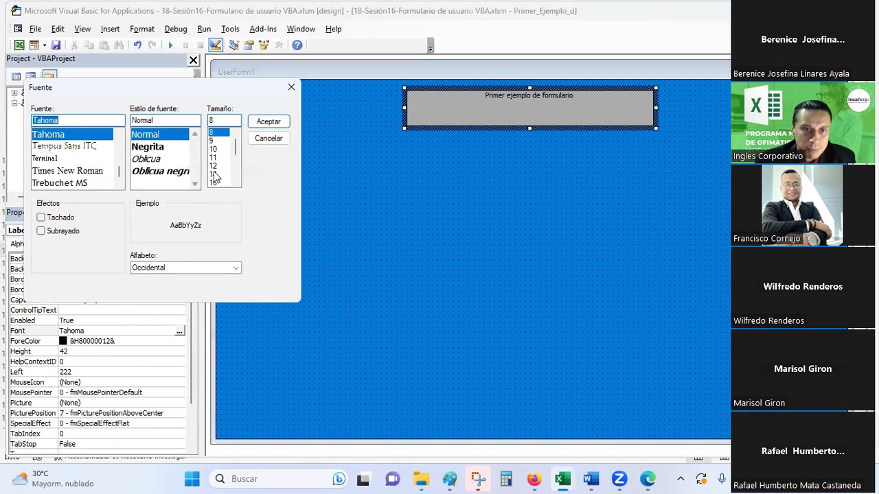
pyautogui.click(214, 174)
pyautogui.click(148, 147)
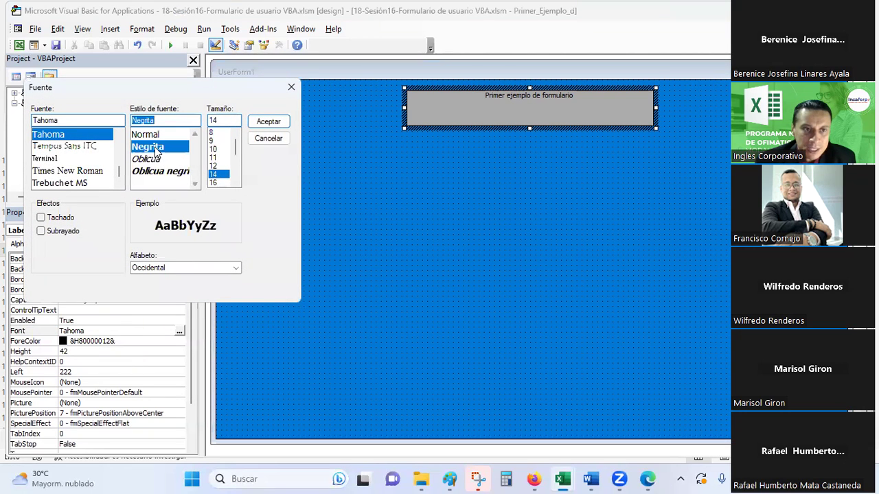
pyautogui.click(54, 147)
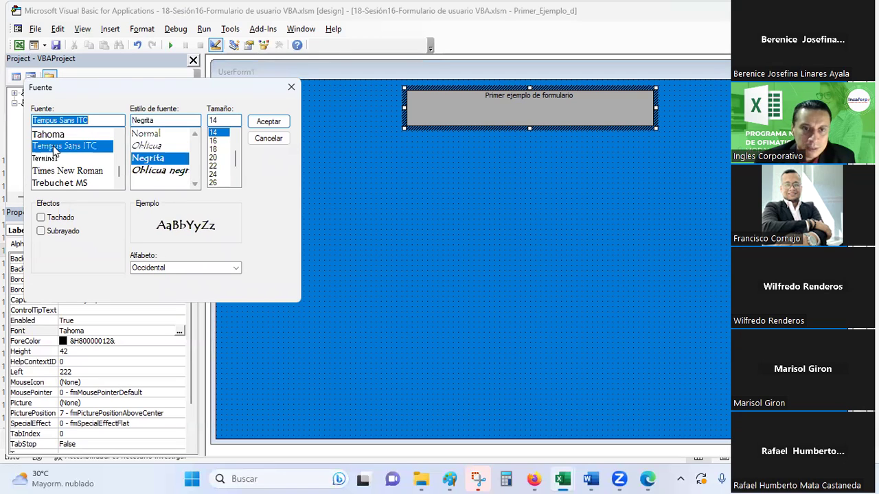
pyautogui.click(77, 183)
pyautogui.scroll(-1, 65, 158)
pyautogui.scroll(-1, 62, 148)
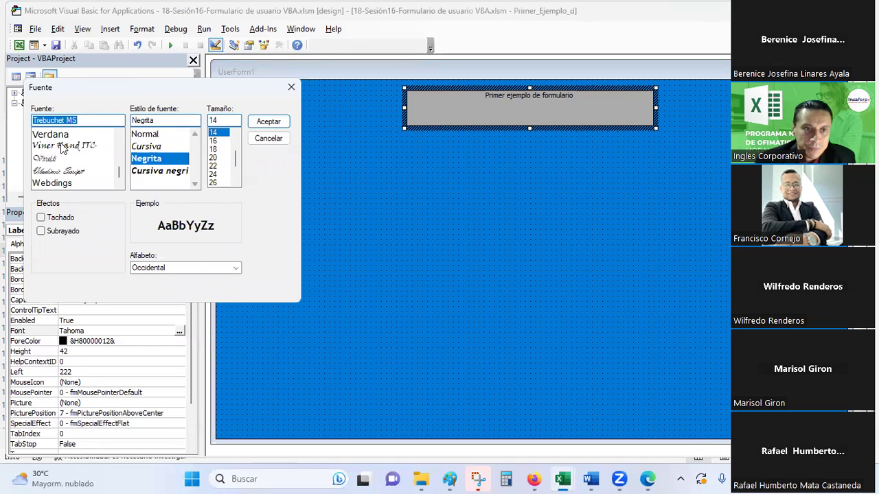
pyautogui.click(55, 135)
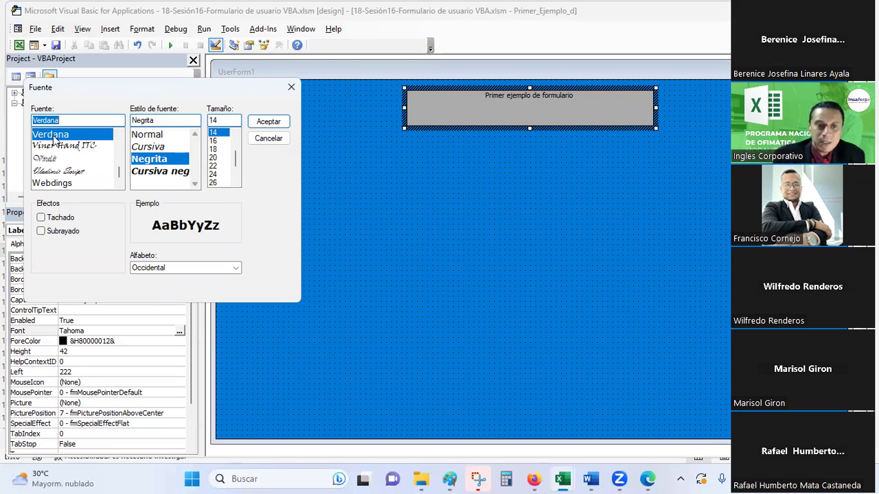
pyautogui.click(216, 159)
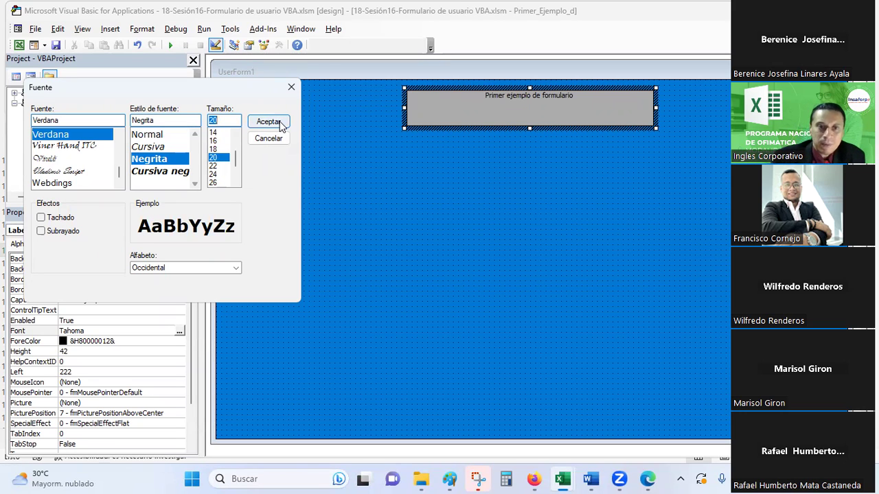
pyautogui.click(280, 124)
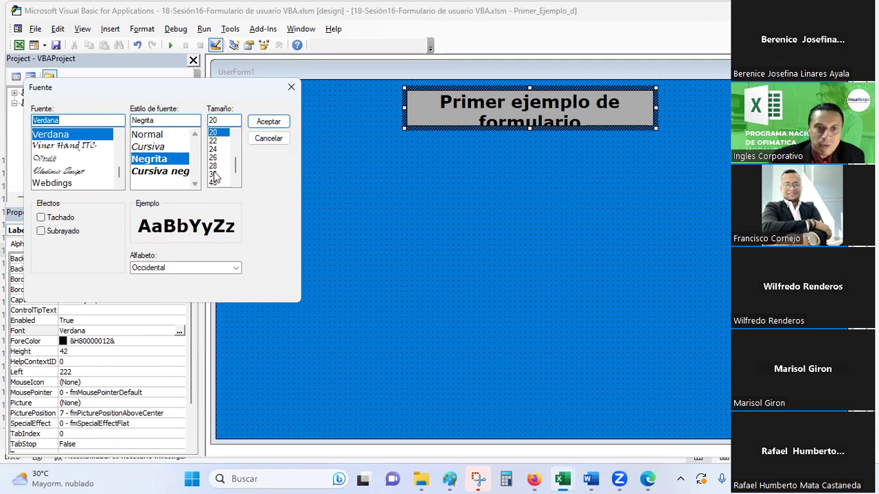
# Reduce the label font size to 14 so the caption fits on one line
pyautogui.moveTo(236, 165); pyautogui.dragTo(235, 159)
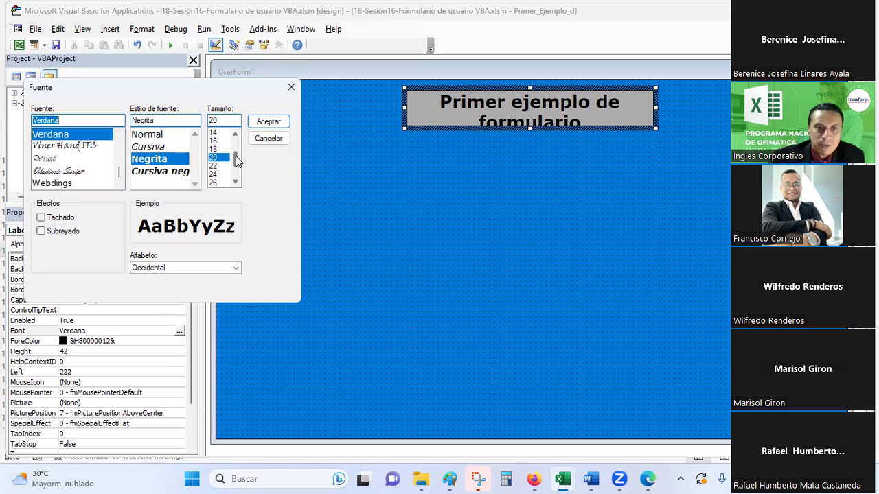
pyautogui.click(212, 133)
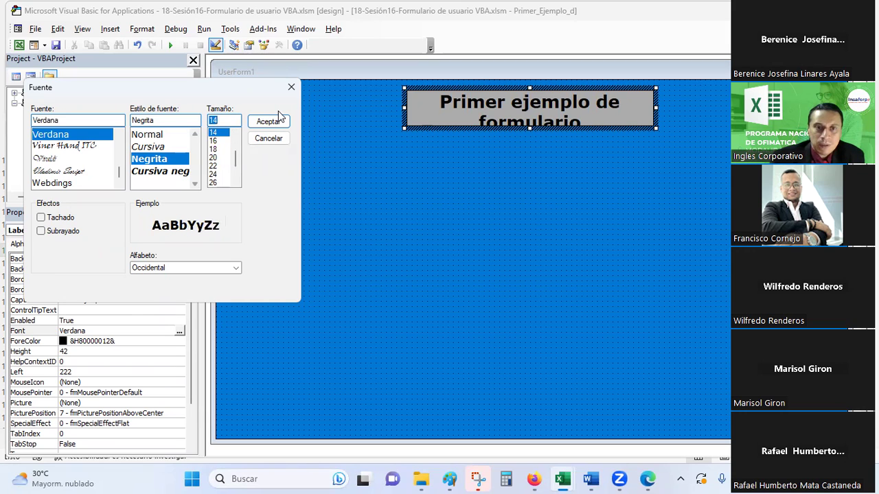
pyautogui.click(274, 121)
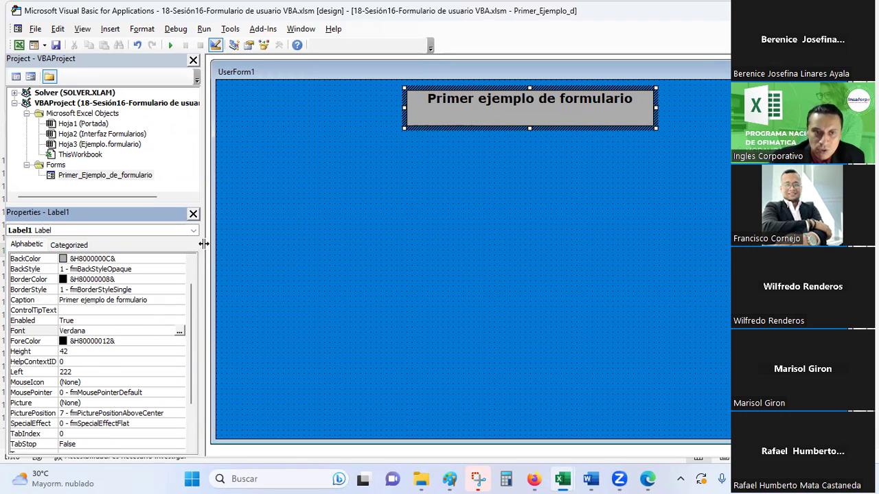
# Resize Label1 to height 24 and shift it left to Left 210
pyautogui.scroll(-2, 91, 357)
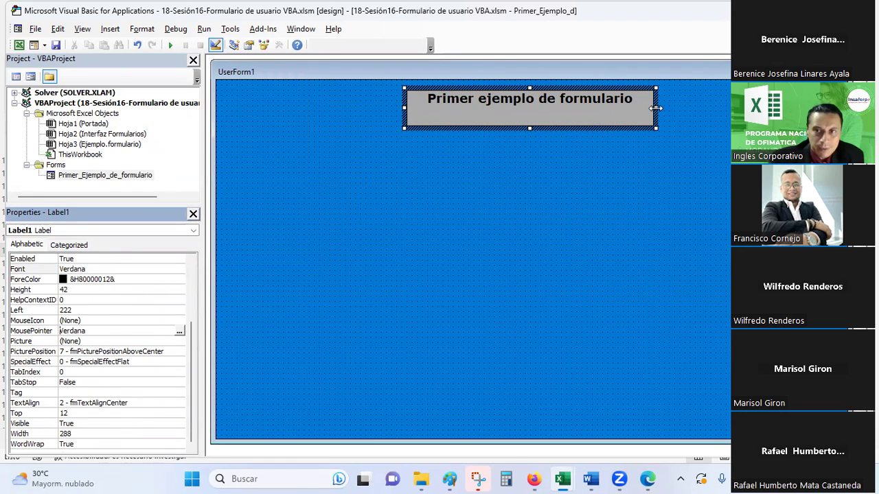
pyautogui.moveTo(656, 108); pyautogui.dragTo(644, 107)
pyautogui.moveTo(524, 125); pyautogui.dragTo(525, 113)
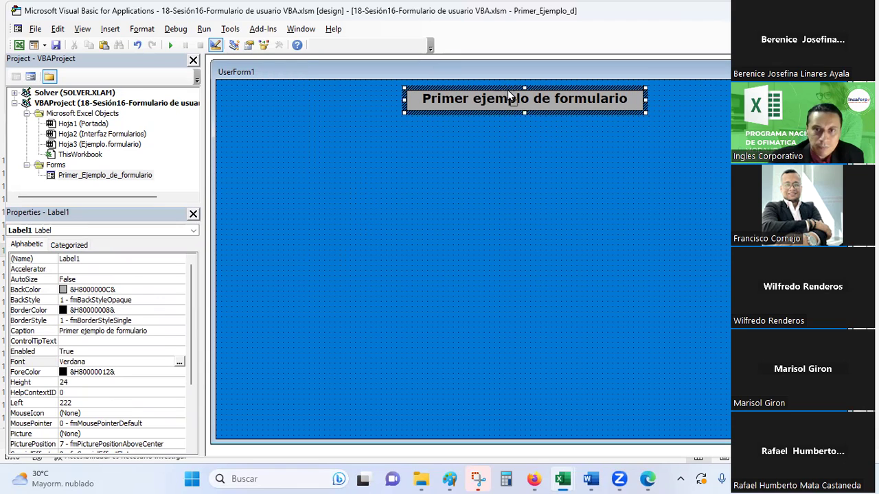
pyautogui.click(487, 114)
pyautogui.moveTo(478, 94); pyautogui.dragTo(478, 97)
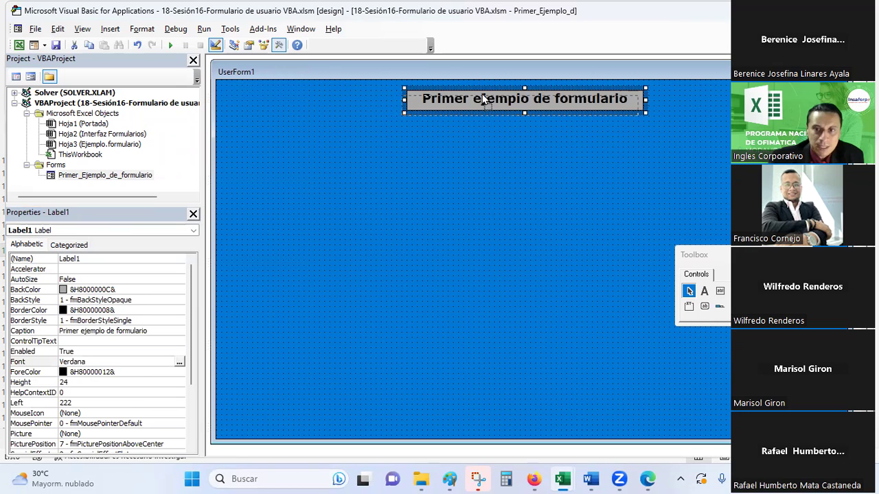
pyautogui.moveTo(480, 99); pyautogui.dragTo(469, 103)
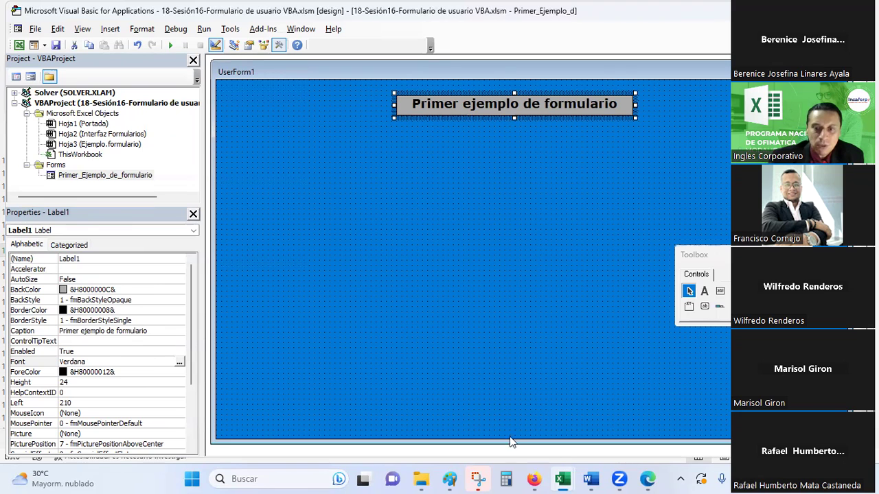
# Review the 'Formulario de parametrización de vehículos' example on the Ejemplo.formulario sheet
pyautogui.moveTo(562, 479)
pyautogui.click(510, 372)
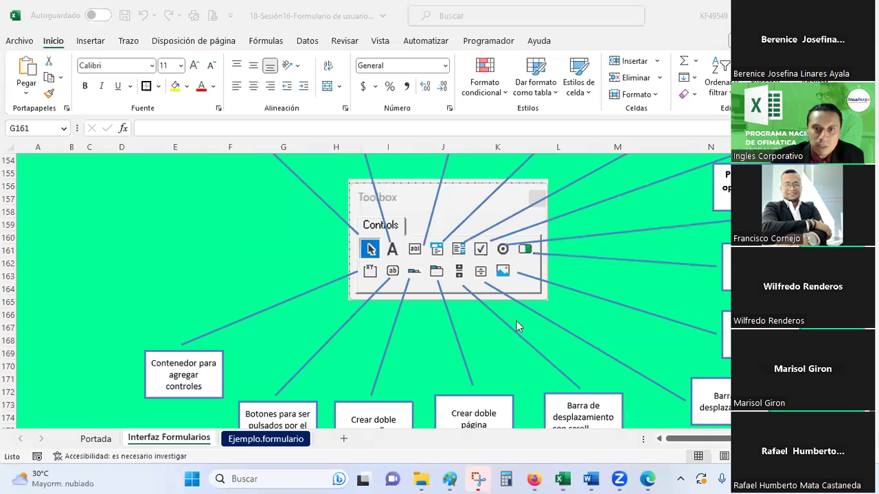
pyautogui.click(265, 437)
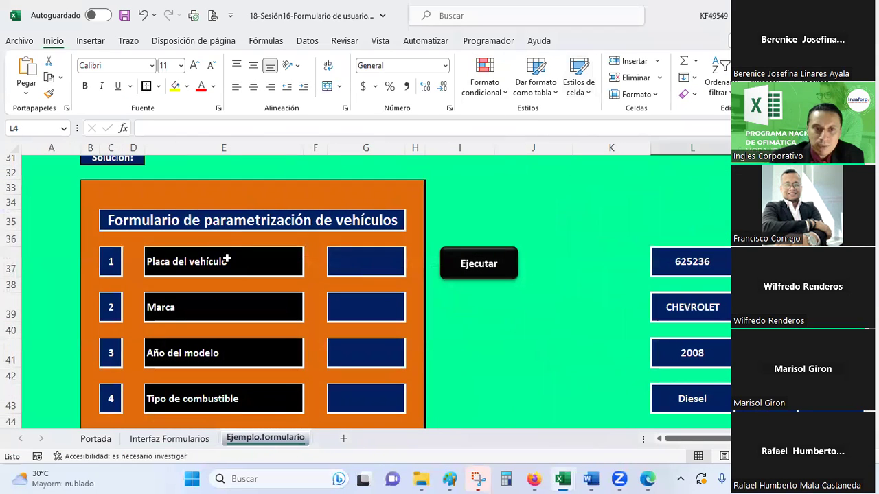
pyautogui.scroll(-2, 228, 259)
pyautogui.scroll(-2, 229, 258)
pyautogui.scroll(-2, 229, 256)
pyautogui.scroll(-2, 230, 259)
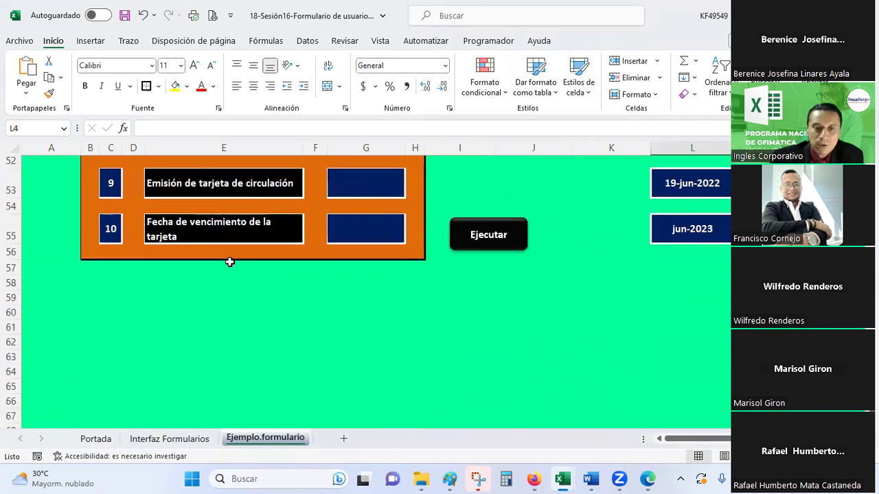
pyautogui.scroll(6, 229, 260)
pyautogui.scroll(2, 245, 276)
pyautogui.scroll(-2, 249, 276)
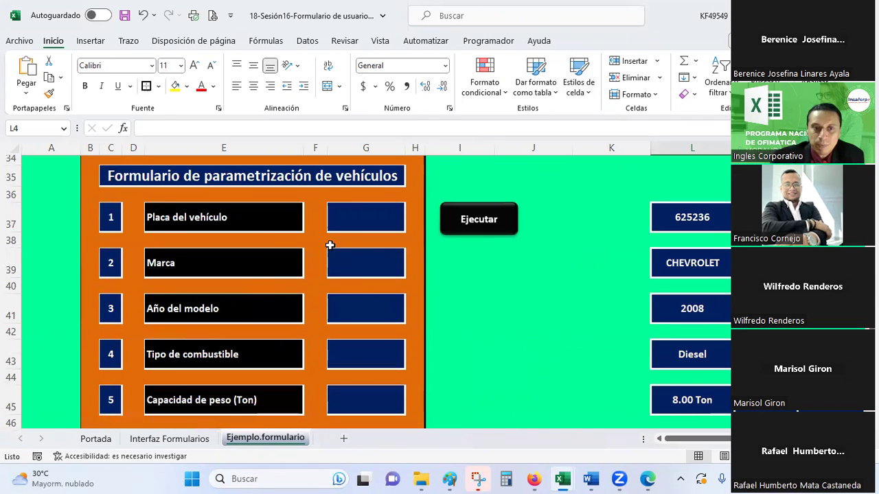
pyautogui.moveTo(562, 479)
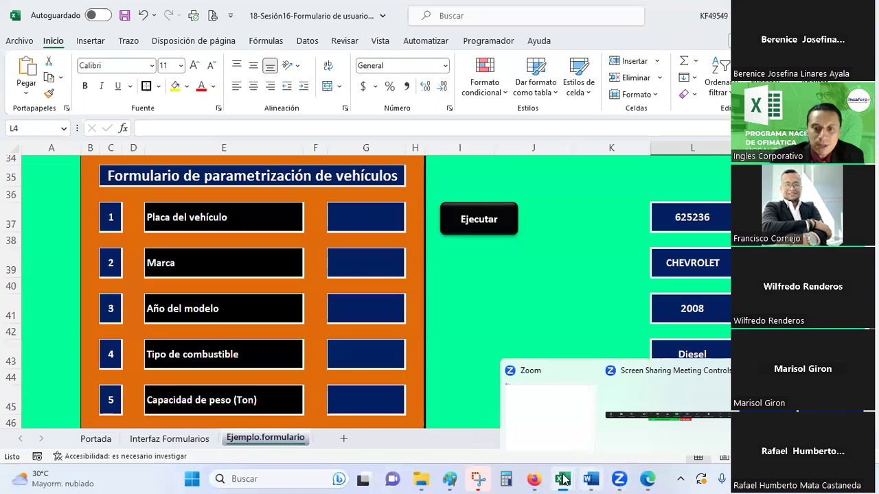
# Change Label1's BackColor to black (Active Title Bar Text system colour)
pyautogui.click(631, 427)
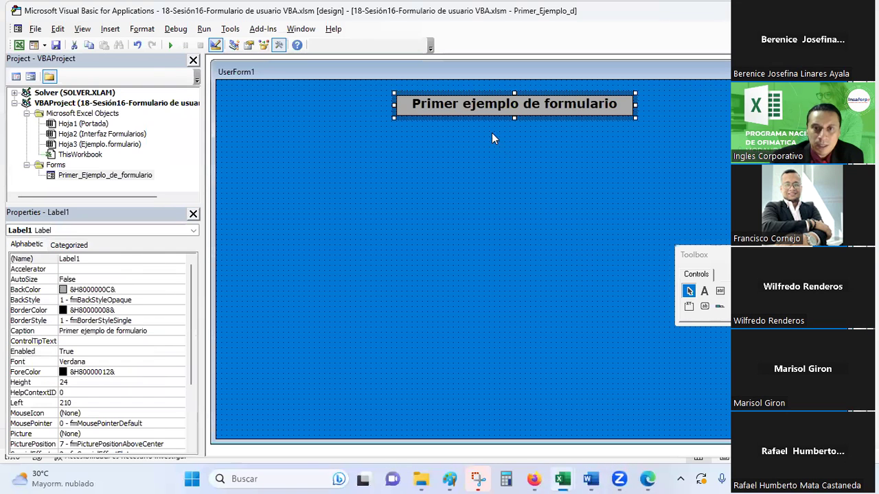
pyautogui.click(143, 289)
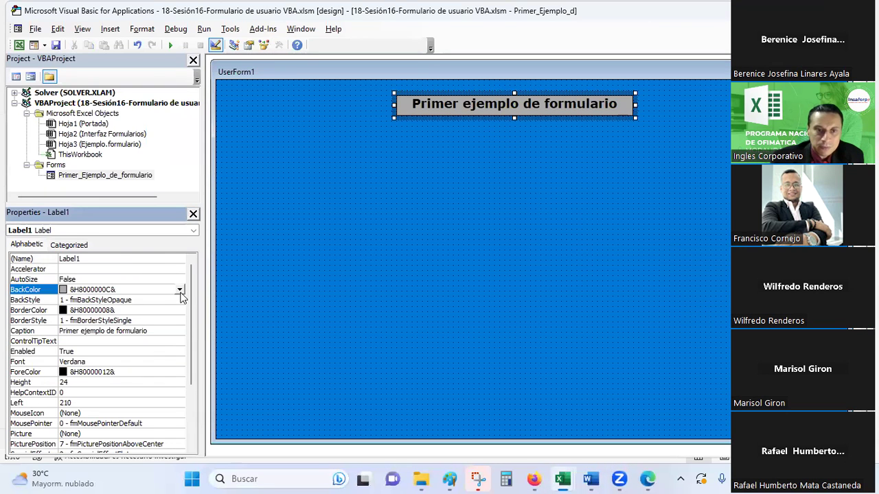
pyautogui.click(180, 289)
pyautogui.moveTo(182, 352)
pyautogui.mouseDown()
pyautogui.moveTo(183, 392)
pyautogui.moveTo(183, 351)
pyautogui.mouseUp()
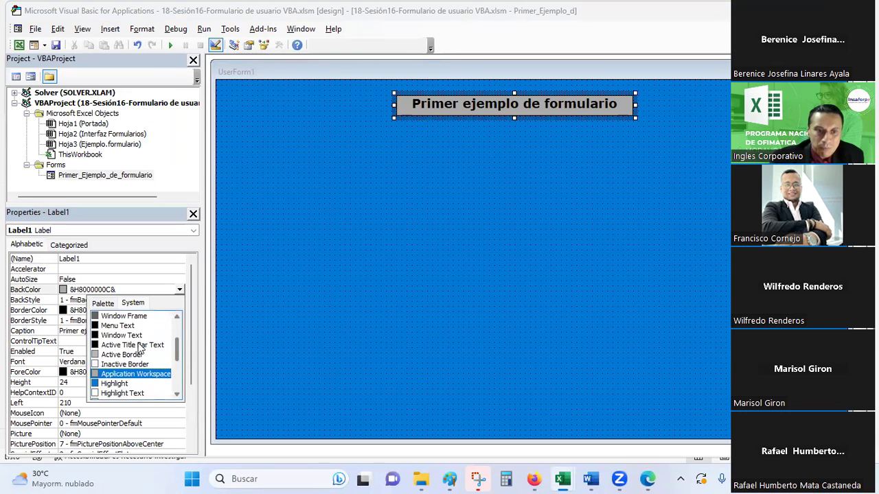
pyautogui.click(126, 346)
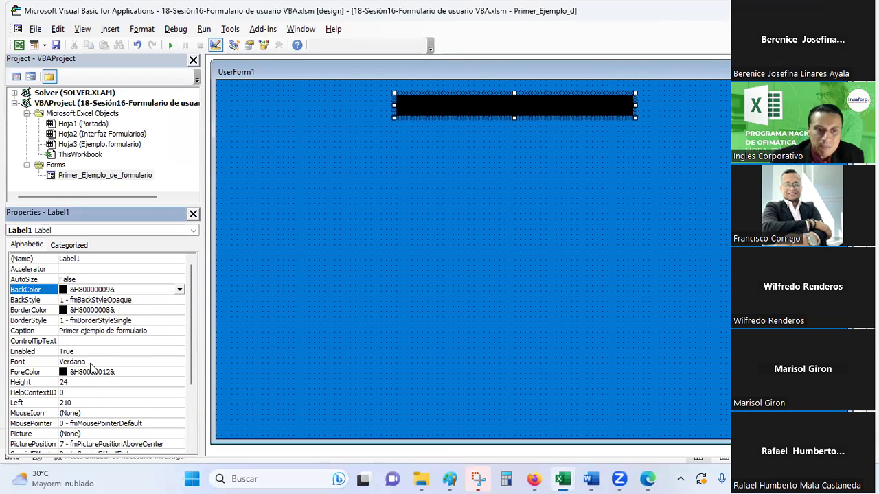
# Open Label1's font settings twice and cancel, leaving it bold Verdana 14
pyautogui.click(162, 362)
pyautogui.click(178, 362)
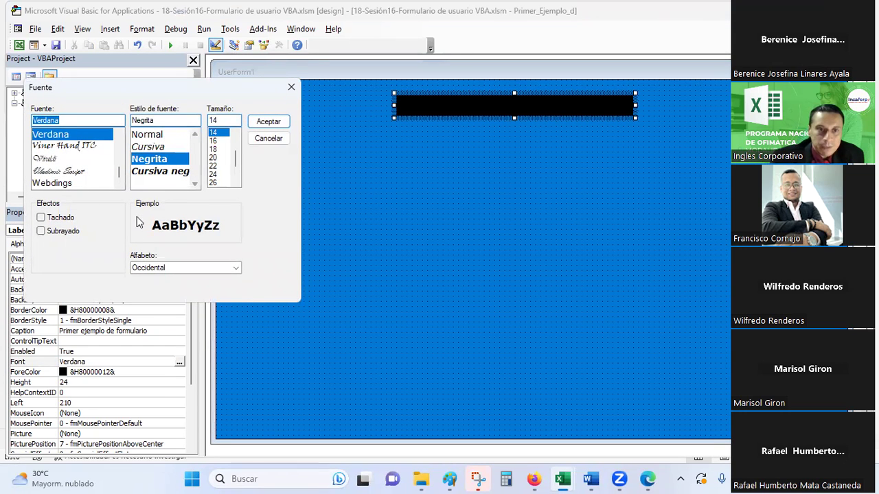
pyautogui.click(266, 139)
pyautogui.click(179, 362)
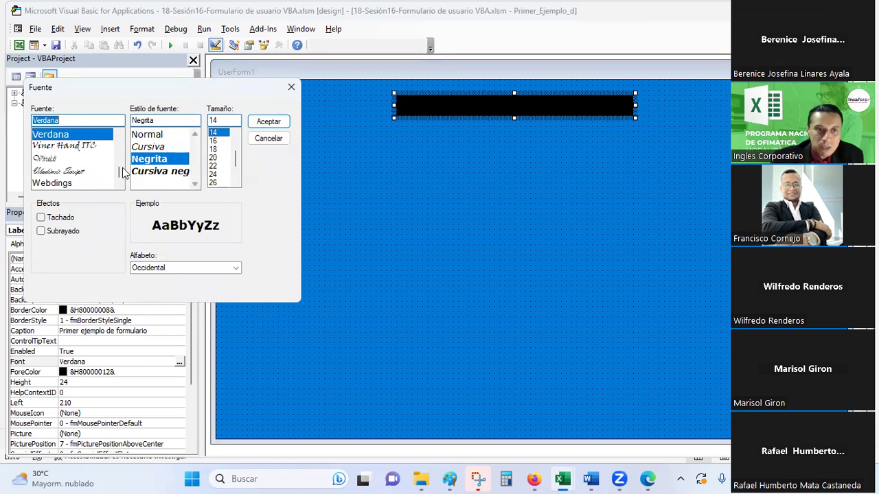
pyautogui.click(269, 138)
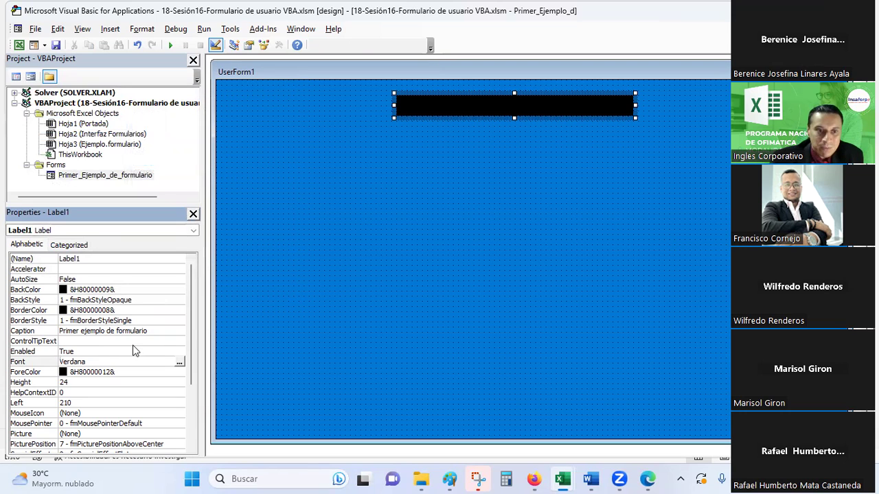
# Set Label1's ForeColor to the system Highlight Text colour so its caption shows white
pyautogui.click(162, 372)
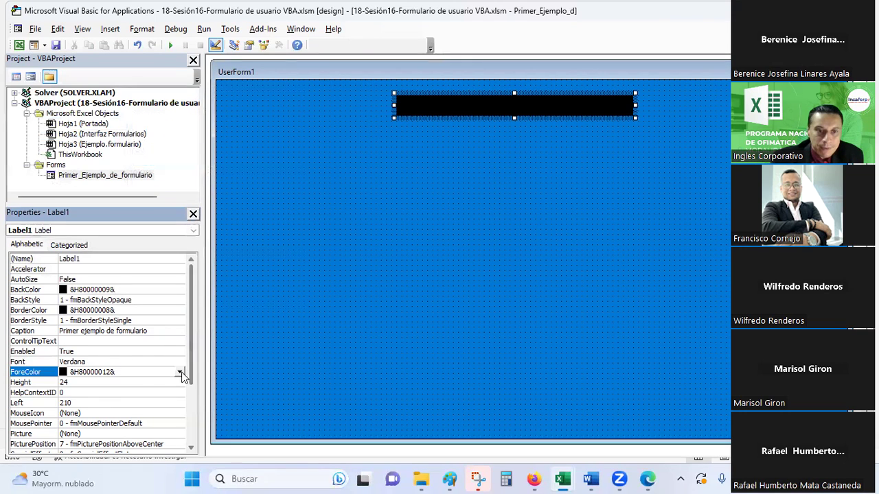
pyautogui.click(179, 372)
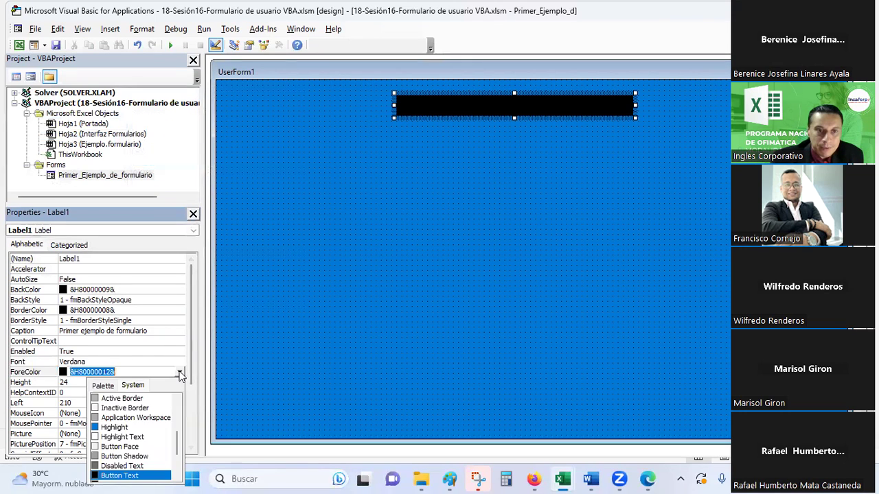
pyautogui.click(112, 437)
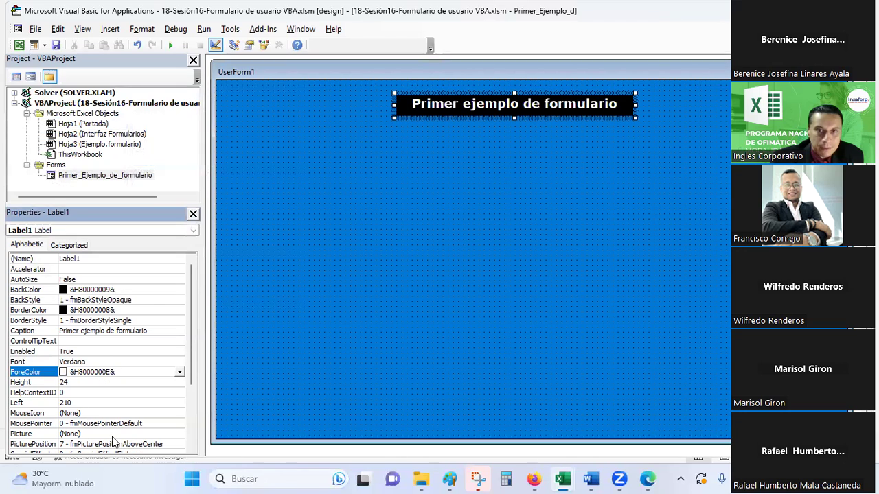
pyautogui.click(180, 372)
pyautogui.scroll(-1, 139, 438)
pyautogui.scroll(-2, 140, 437)
pyautogui.scroll(1, 143, 435)
pyautogui.scroll(5, 145, 434)
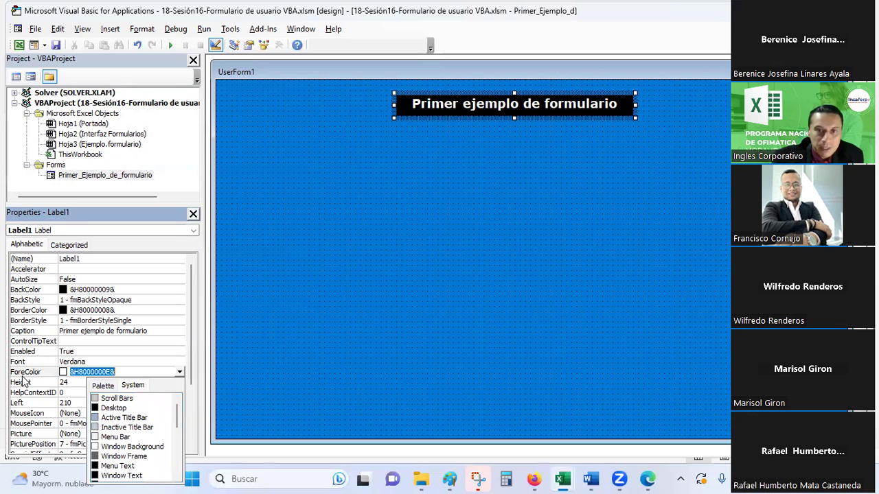
pyautogui.click(271, 388)
pyautogui.scroll(-1, 114, 371)
pyautogui.scroll(-2, 115, 371)
pyautogui.scroll(-1, 116, 369)
pyautogui.scroll(3, 119, 369)
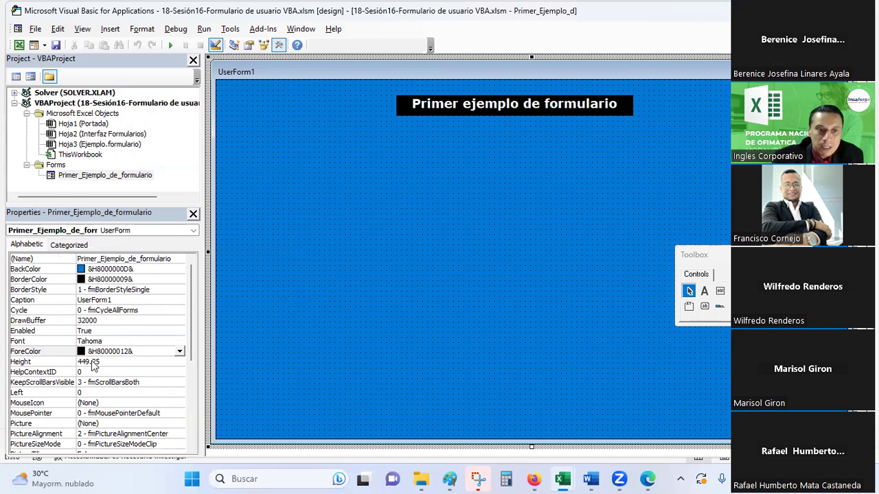
# Check the form's Height and ScrollBars settings, then drag Label1 taller to Height 42
pyautogui.click(94, 364)
pyautogui.click(89, 362)
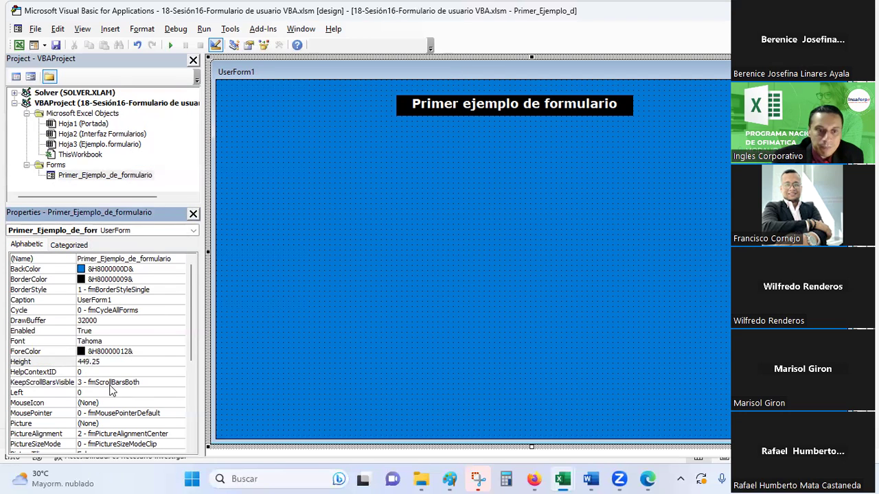
pyautogui.click(109, 384)
pyautogui.click(179, 383)
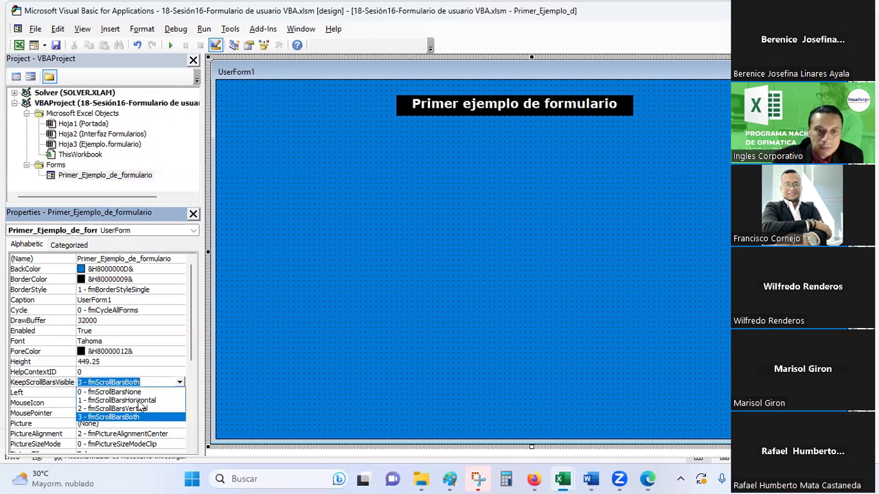
pyautogui.click(498, 147)
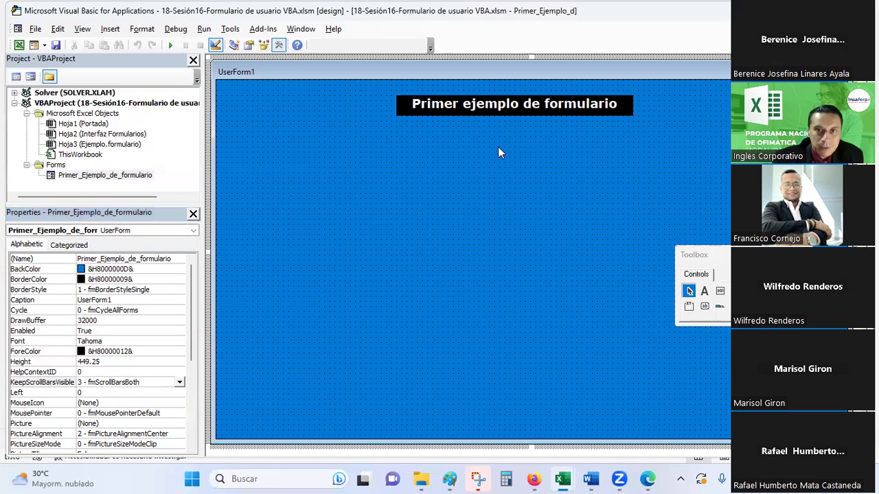
pyautogui.click(494, 105)
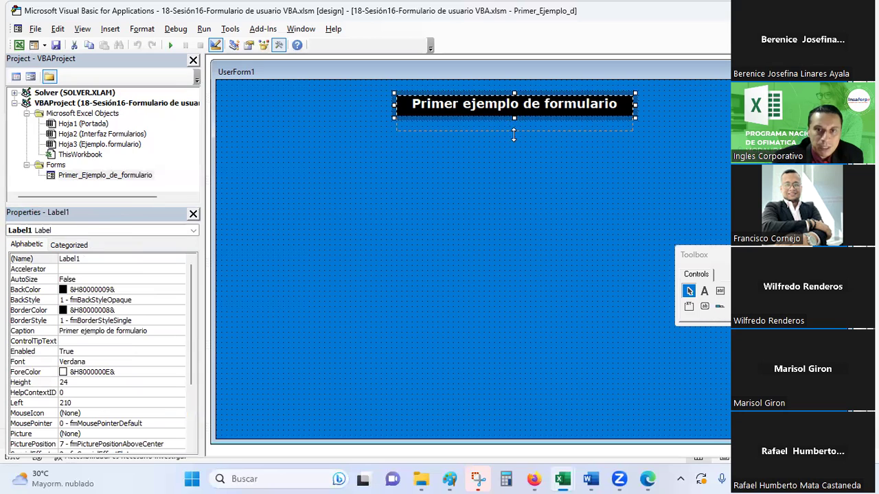
pyautogui.moveTo(514, 135); pyautogui.dragTo(514, 135)
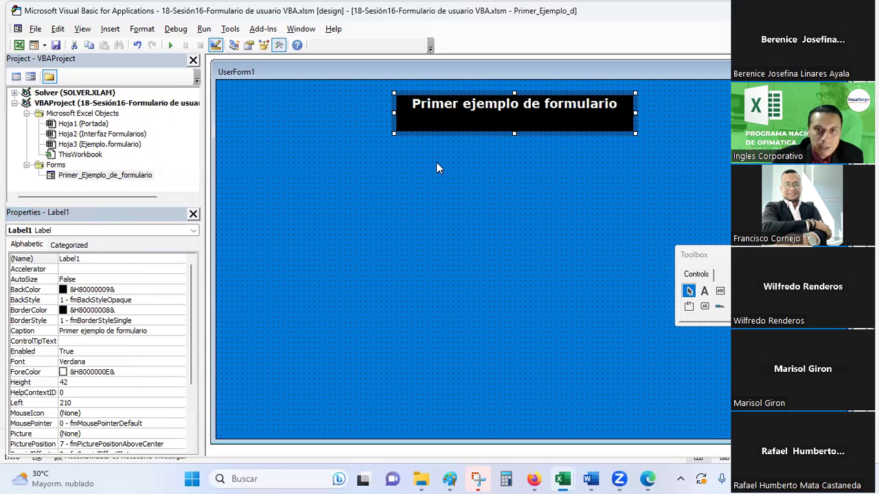
# Review Label1's MousePointer, Left and TextAlign properties, keeping the title text centred
pyautogui.click(140, 424)
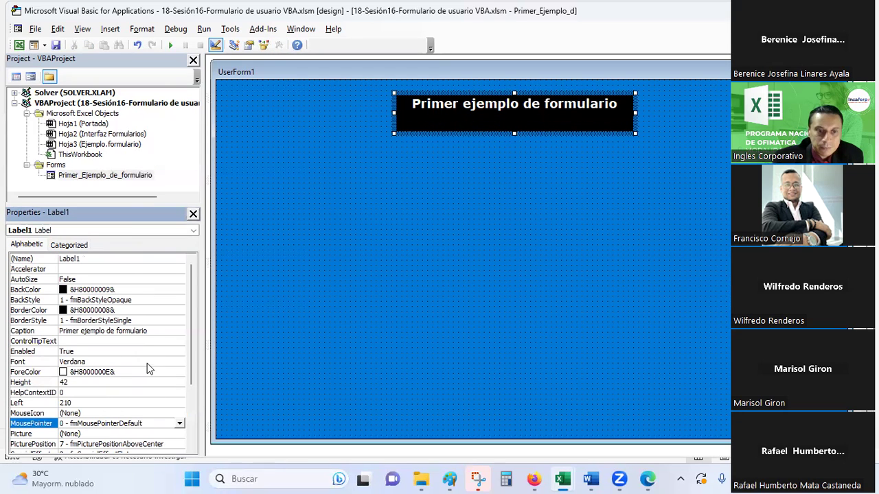
pyautogui.scroll(-2, 147, 385)
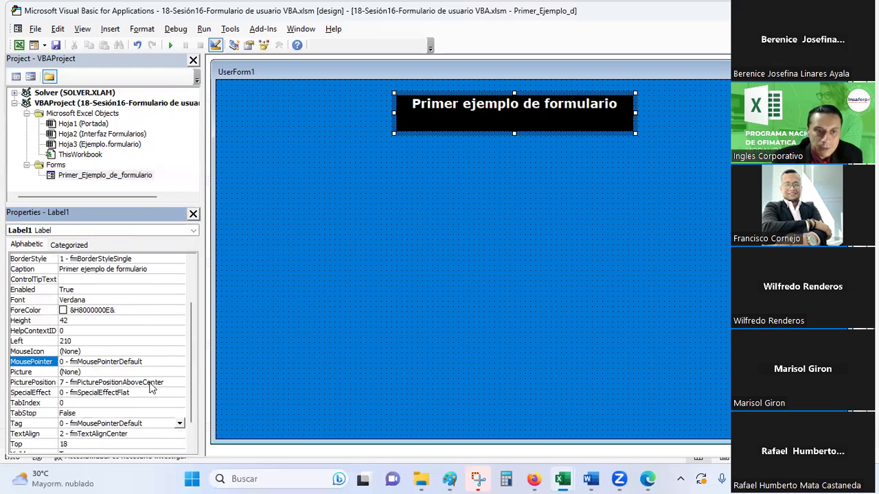
pyautogui.click(96, 340)
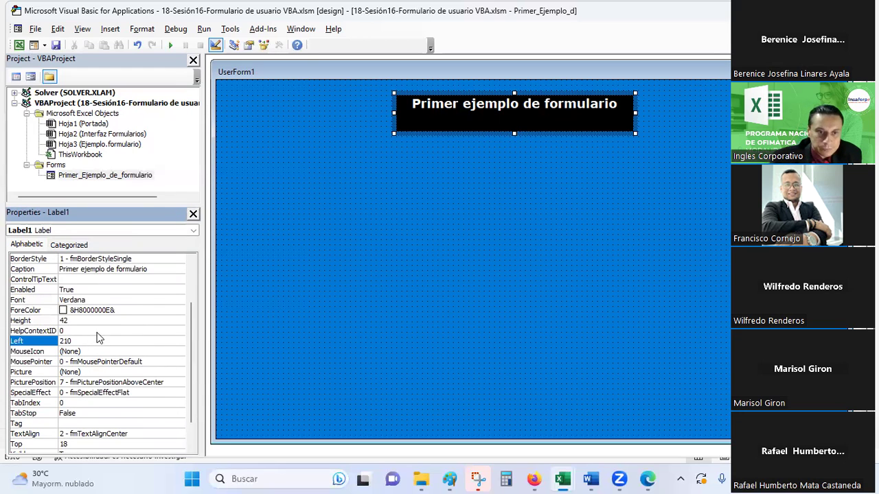
pyautogui.scroll(-1, 125, 327)
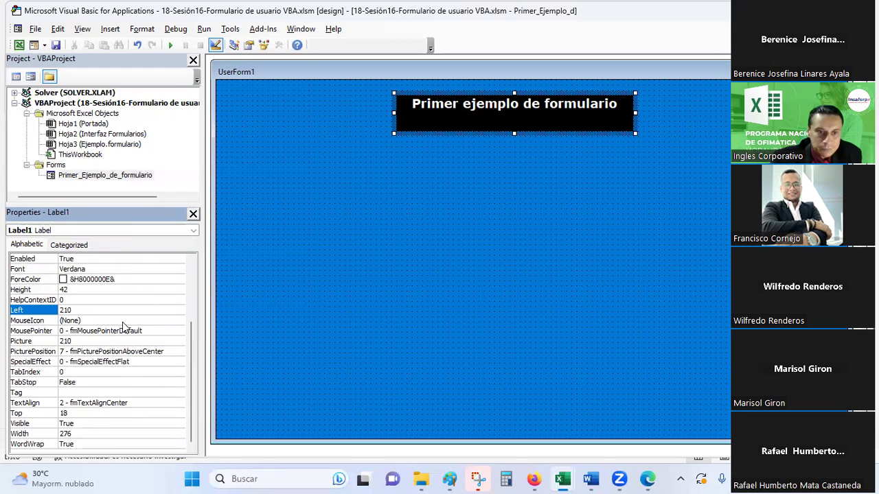
pyautogui.click(127, 403)
pyautogui.click(181, 403)
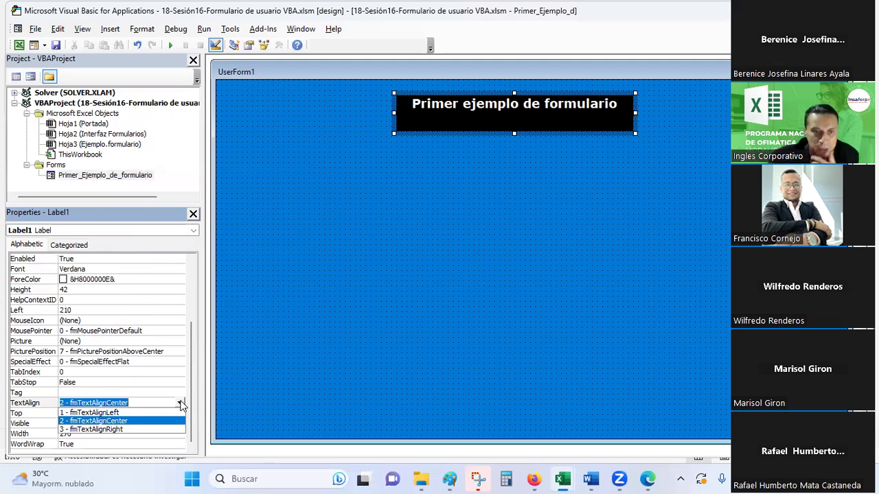
pyautogui.click(181, 404)
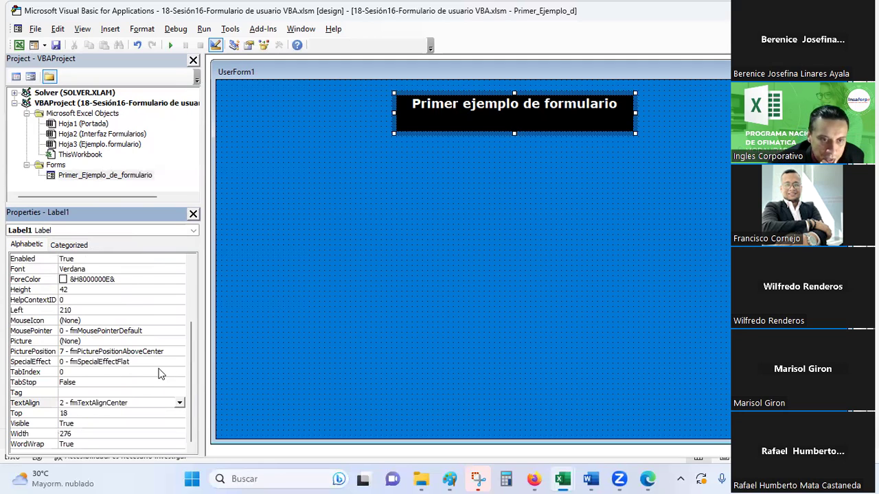
pyautogui.scroll(1, 137, 383)
pyautogui.scroll(1, 137, 383)
pyautogui.scroll(1, 136, 382)
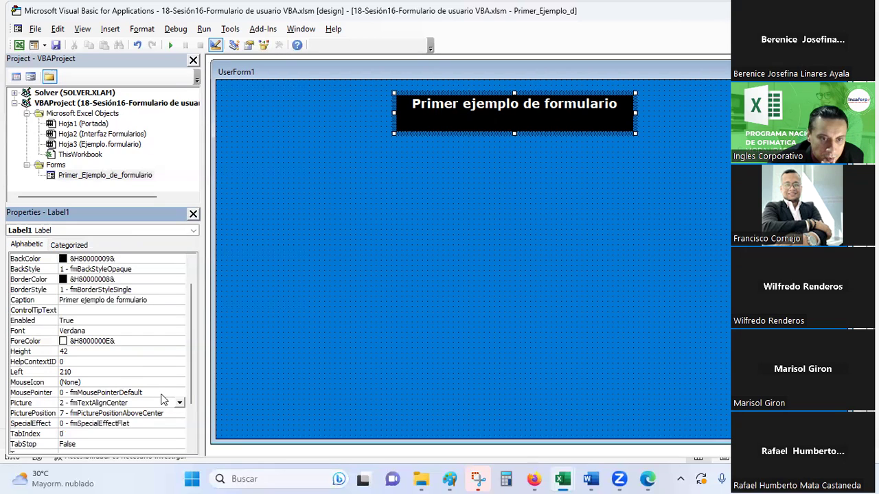
pyautogui.click(179, 403)
pyautogui.click(177, 405)
pyautogui.click(178, 393)
pyautogui.click(178, 393)
# Review Label1's MouseIcon, HelpContextID and PicturePosition properties, leaving them unchanged
pyautogui.click(146, 382)
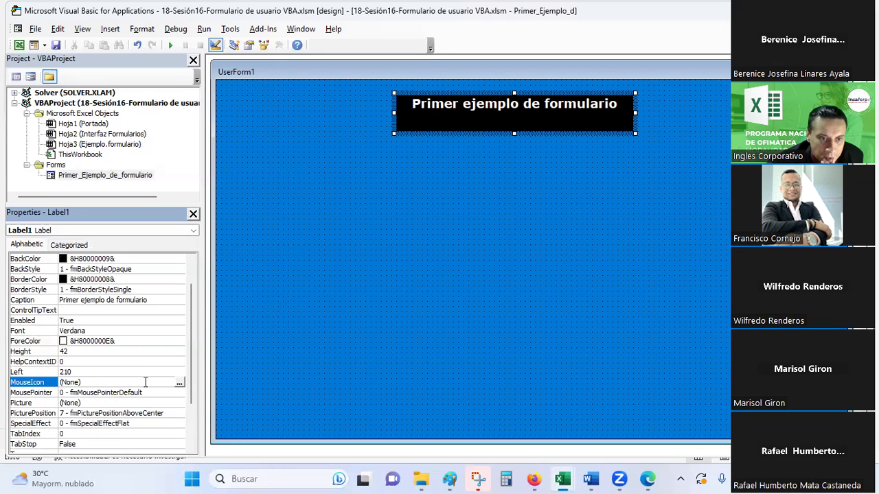
pyautogui.click(136, 363)
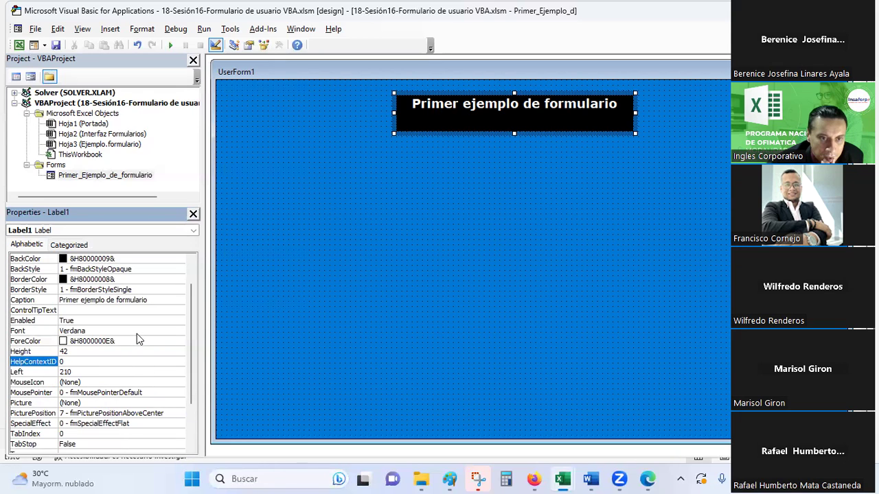
pyautogui.scroll(-1, 137, 334)
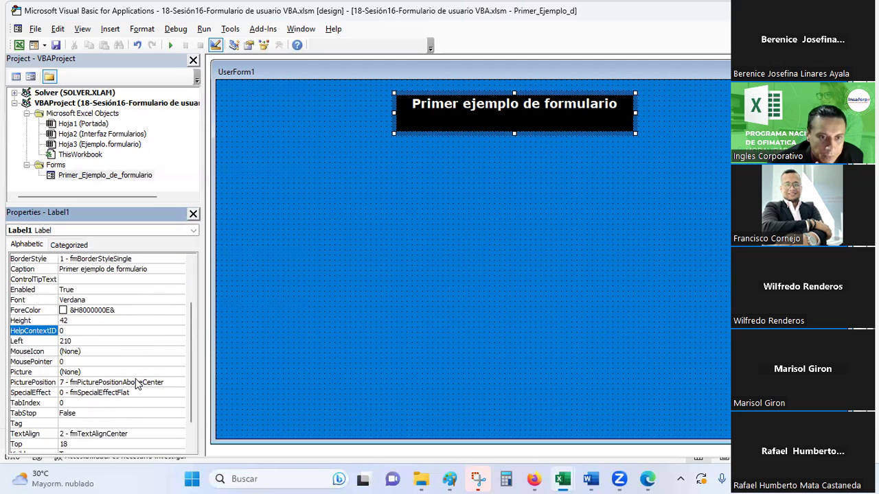
pyautogui.scroll(-1, 135, 379)
pyautogui.scroll(1, 120, 394)
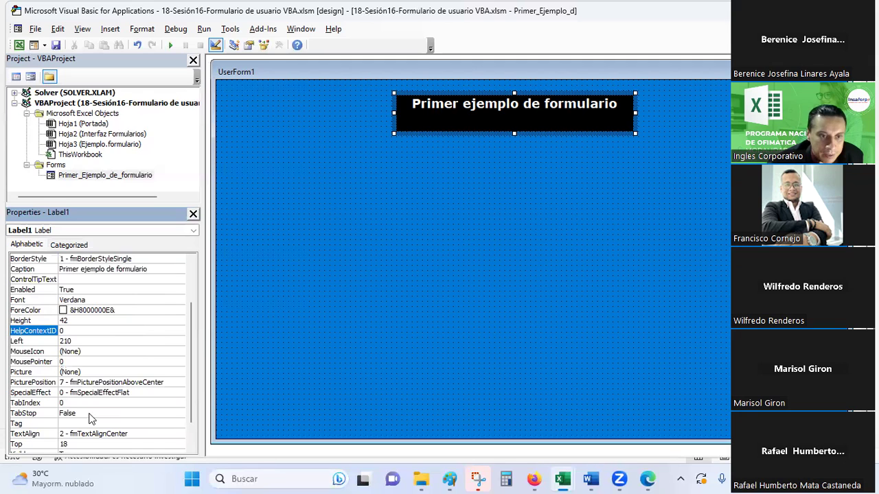
pyautogui.click(94, 353)
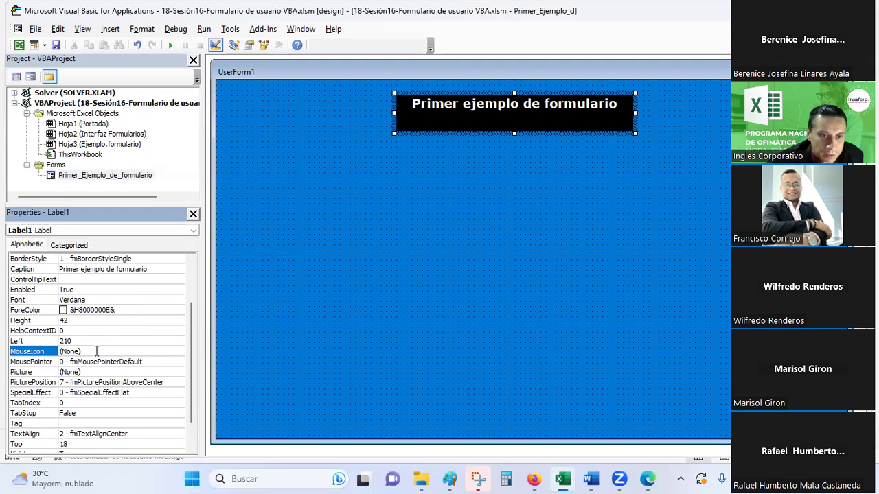
pyautogui.click(165, 362)
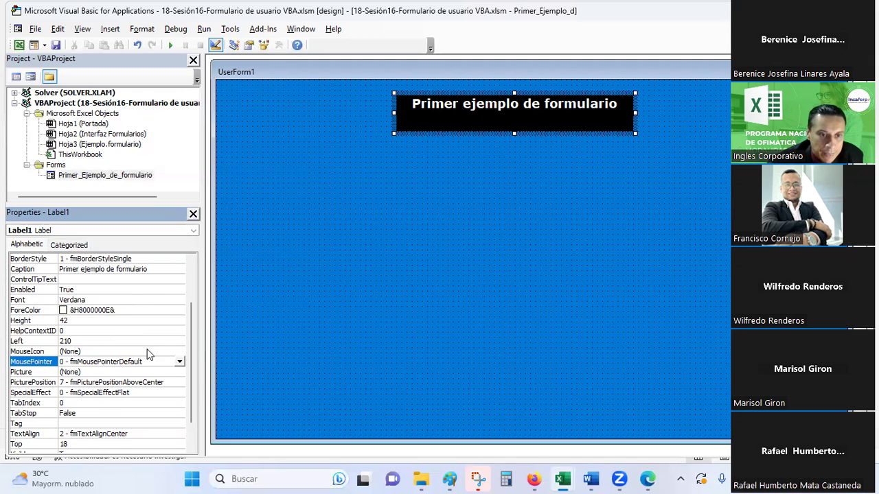
pyautogui.click(121, 382)
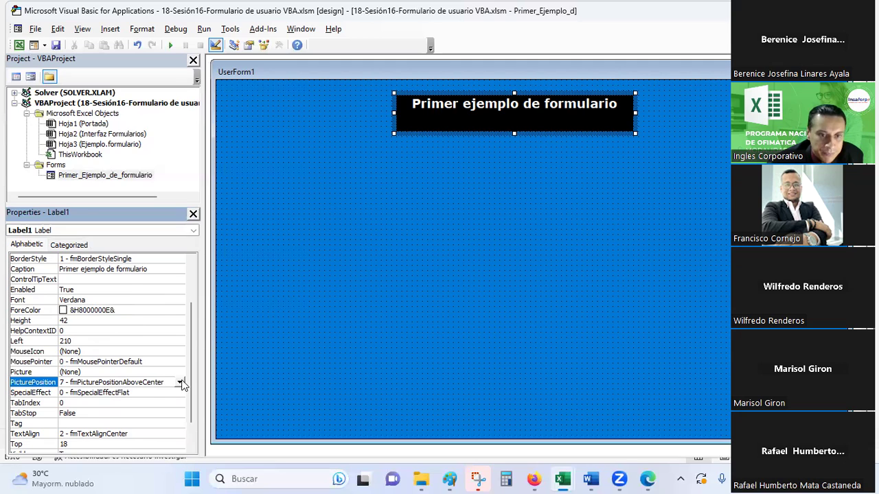
pyautogui.click(180, 383)
pyautogui.click(181, 383)
pyautogui.click(181, 382)
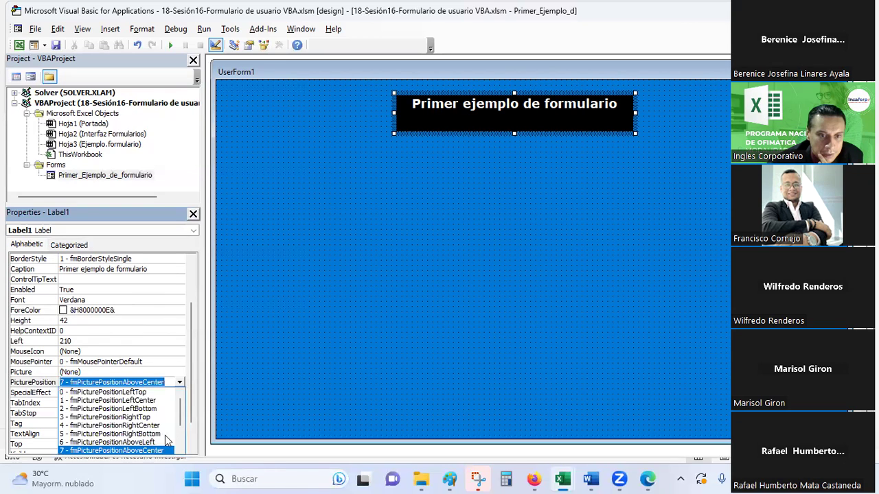
pyautogui.scroll(-2, 177, 440)
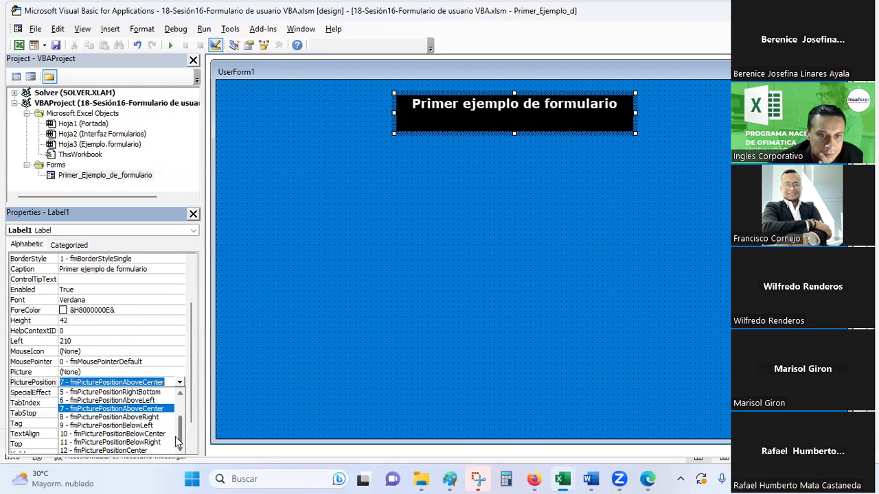
pyautogui.moveTo(175, 439); pyautogui.dragTo(176, 409)
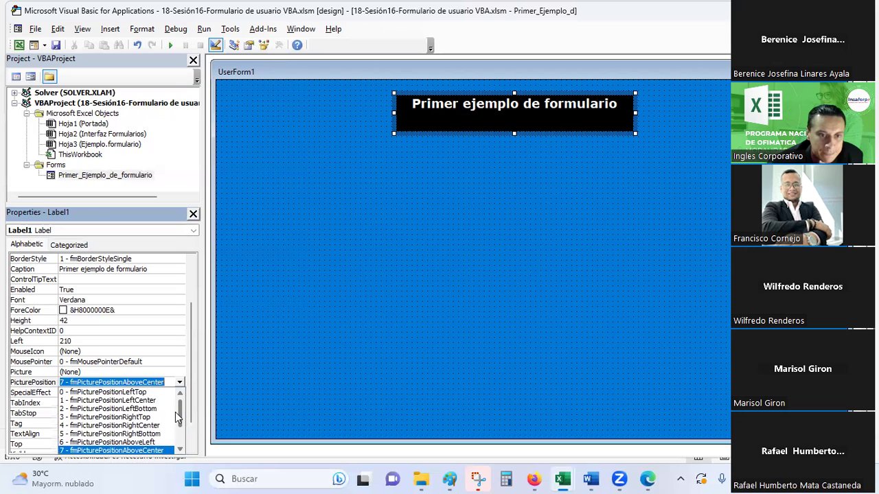
pyautogui.moveTo(175, 409); pyautogui.dragTo(175, 435)
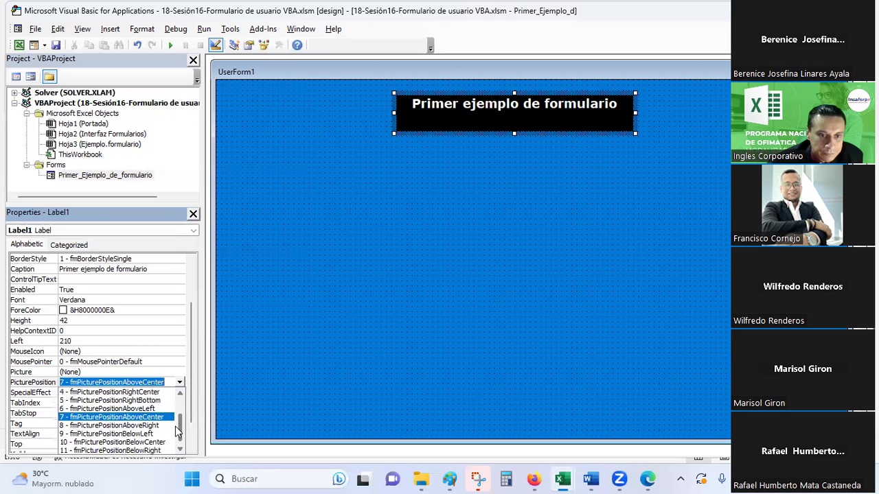
pyautogui.click(116, 450)
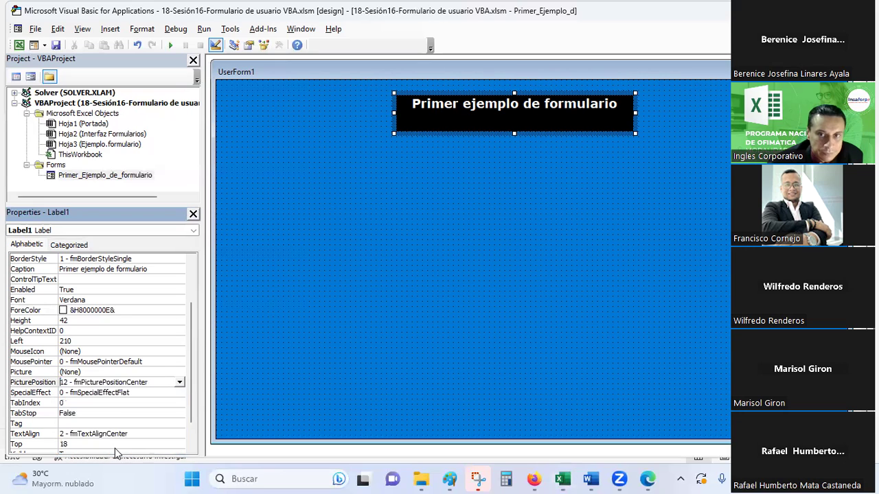
pyautogui.click(101, 394)
pyautogui.click(179, 393)
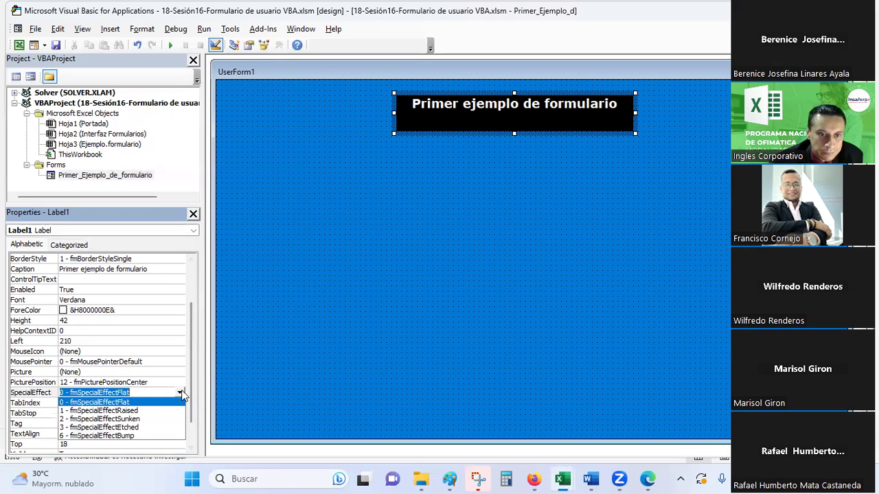
pyautogui.click(121, 410)
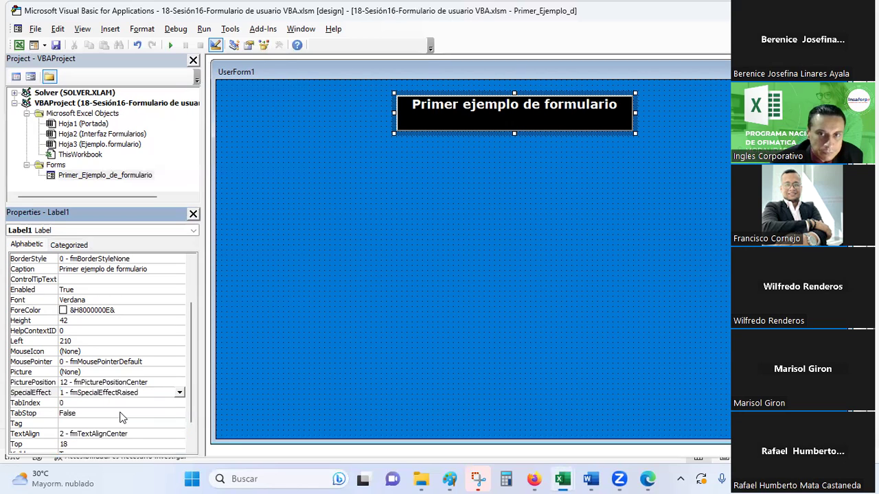
pyautogui.click(179, 393)
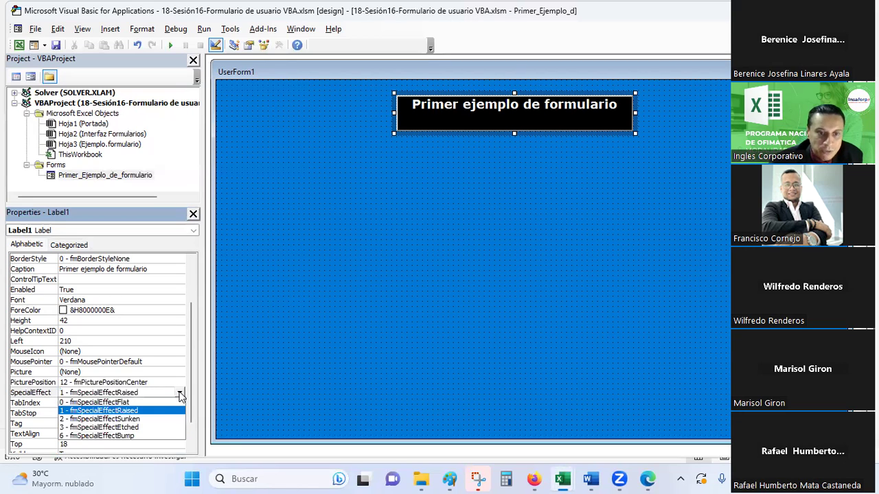
pyautogui.click(137, 424)
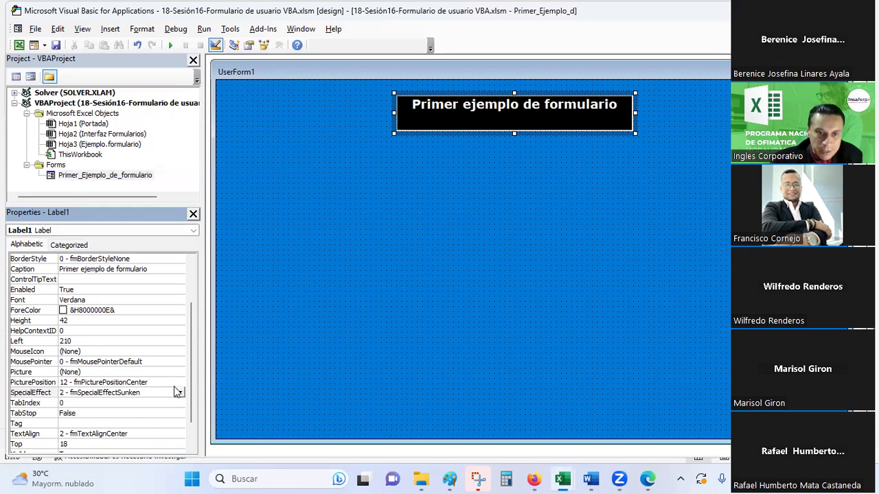
pyautogui.click(179, 392)
pyautogui.click(137, 427)
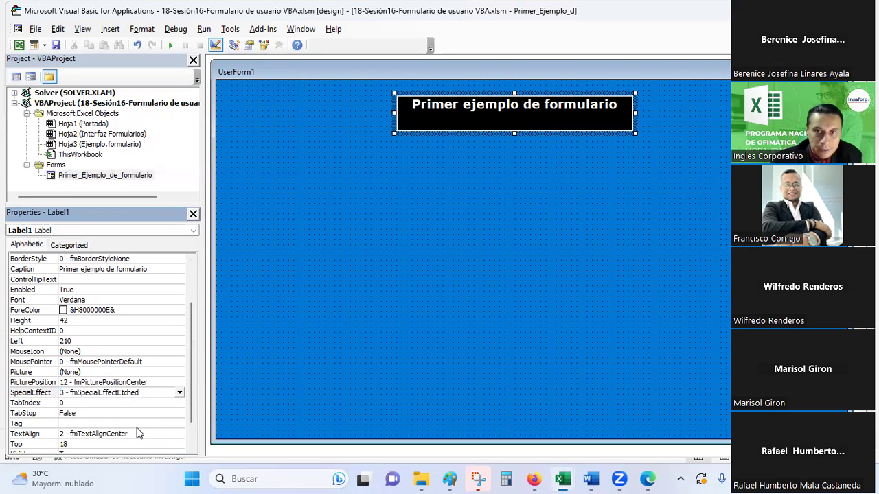
pyautogui.click(179, 393)
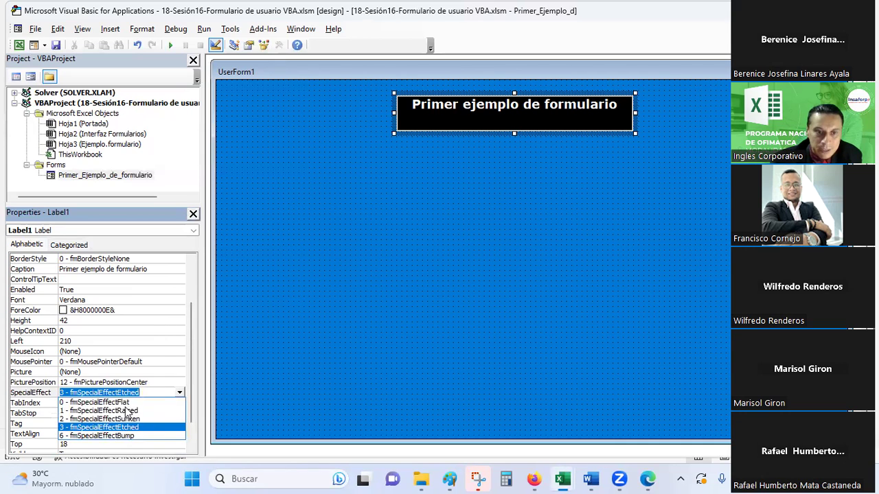
pyautogui.click(124, 411)
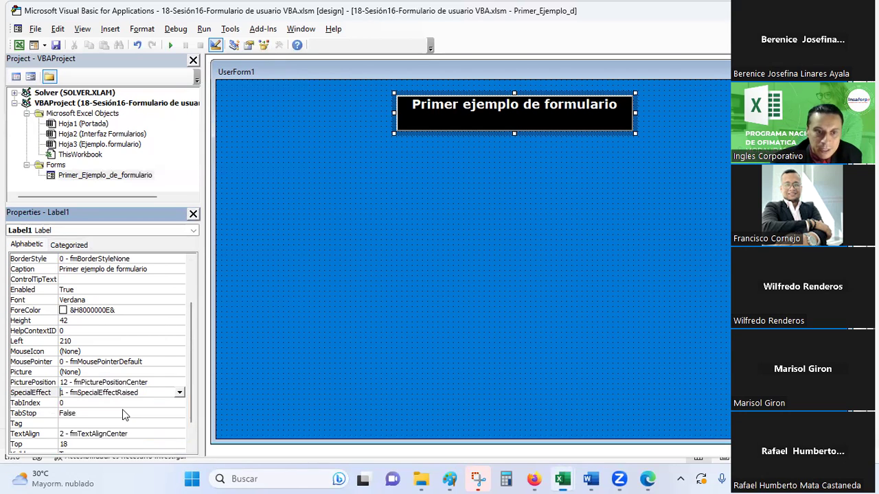
pyautogui.click(89, 424)
pyautogui.scroll(-2, 133, 418)
pyautogui.scroll(-1, 141, 410)
pyautogui.click(162, 404)
pyautogui.click(179, 404)
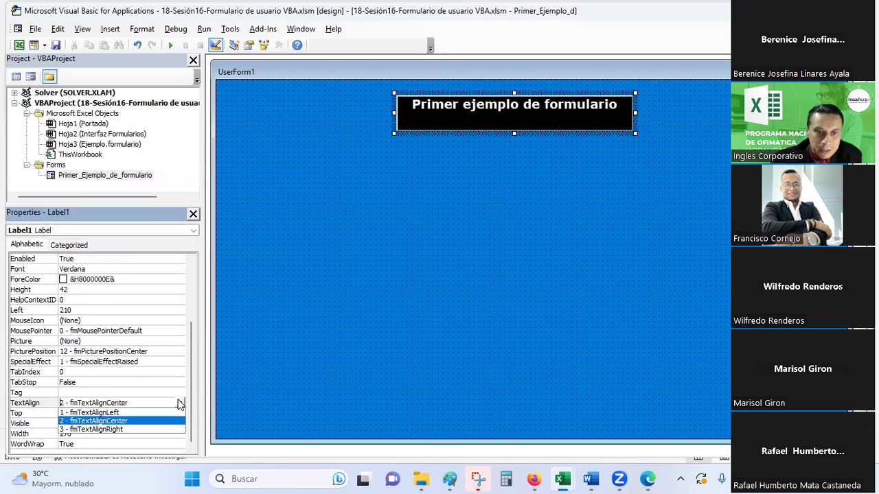
pyautogui.click(123, 425)
pyautogui.click(108, 414)
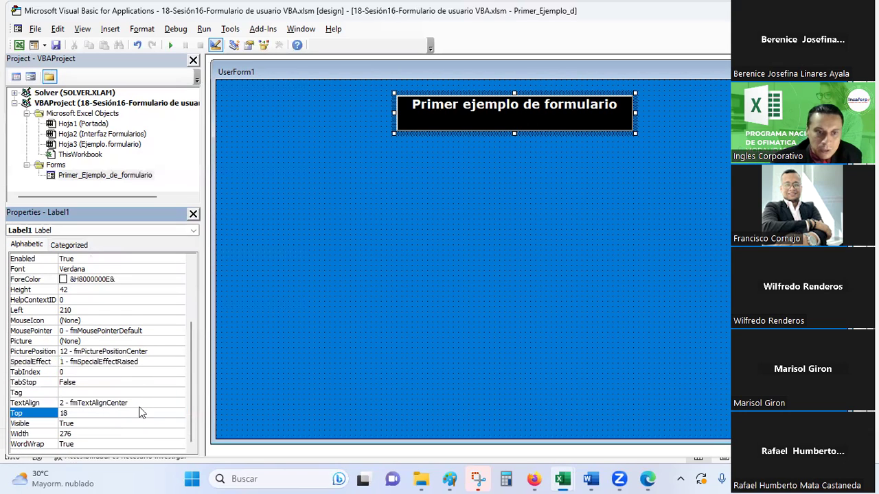
pyautogui.click(129, 423)
pyautogui.click(128, 415)
pyautogui.click(130, 445)
pyautogui.click(180, 445)
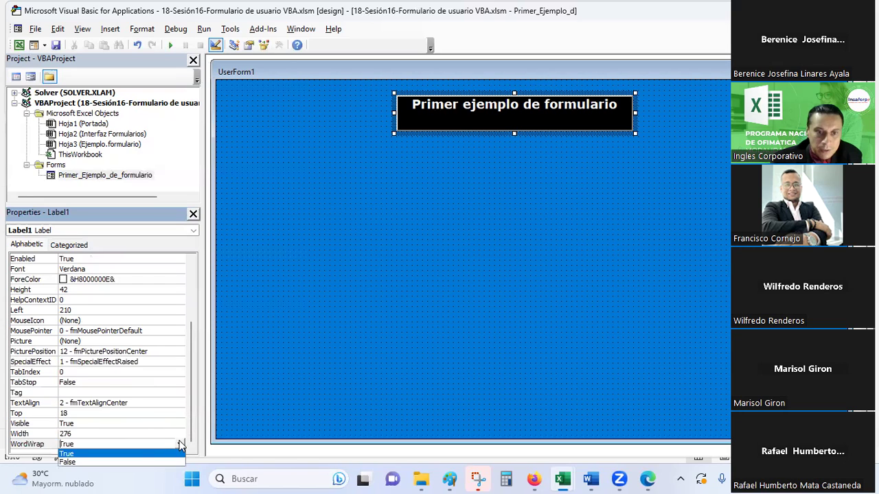
pyautogui.click(180, 447)
pyautogui.scroll(3, 168, 344)
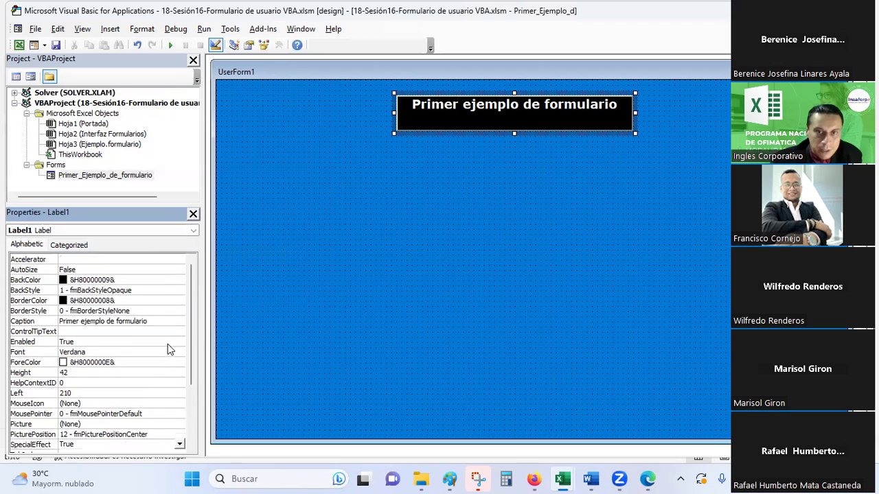
pyautogui.click(426, 217)
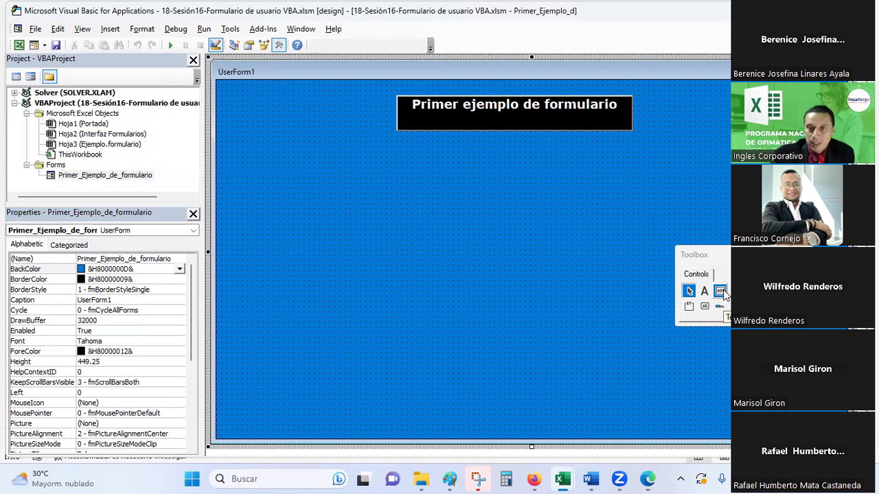
# Discard a stray drawn label, then copy and paste Label1 to create a second title label
pyautogui.click(704, 291)
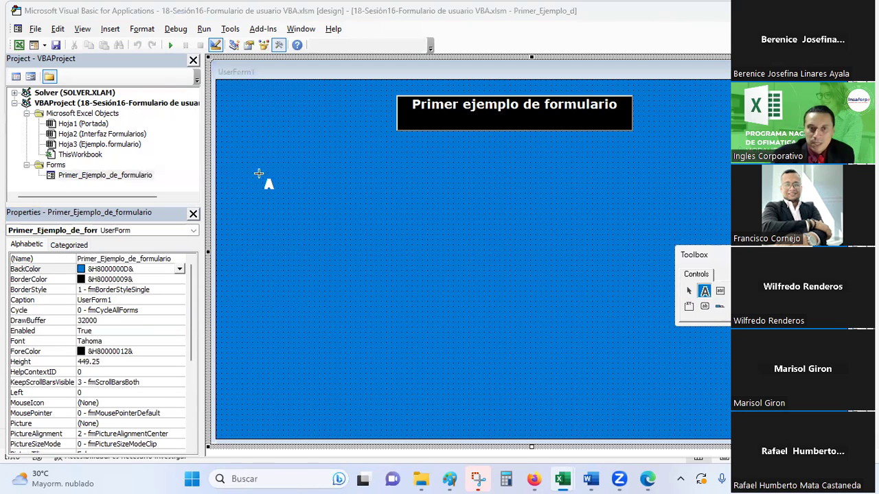
pyautogui.moveTo(258, 158); pyautogui.dragTo(398, 194)
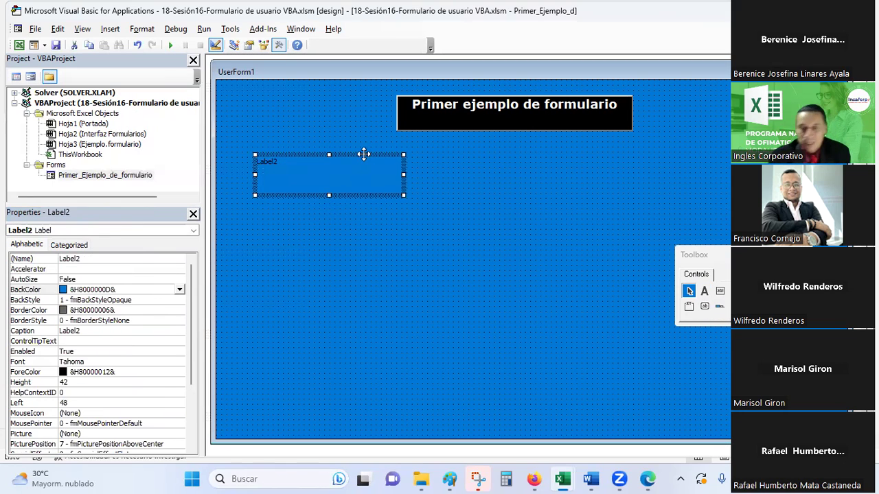
pyautogui.press('Delete')
pyautogui.click(426, 122)
pyautogui.hotkey('ctrl', 'c')
pyautogui.click(379, 202)
pyautogui.hotkey('ctrl', 'v')
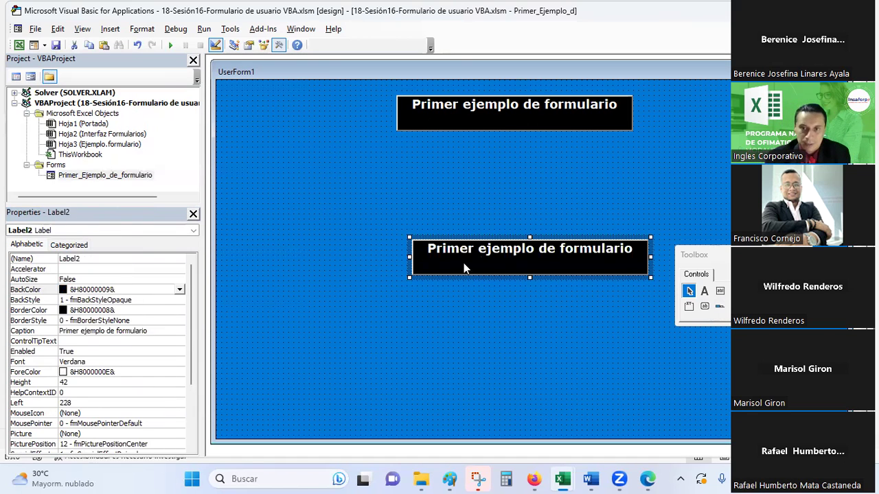
# Open Label2's code, return to the form designer and select the copied label's caption
pyautogui.doubleClick(432, 249)
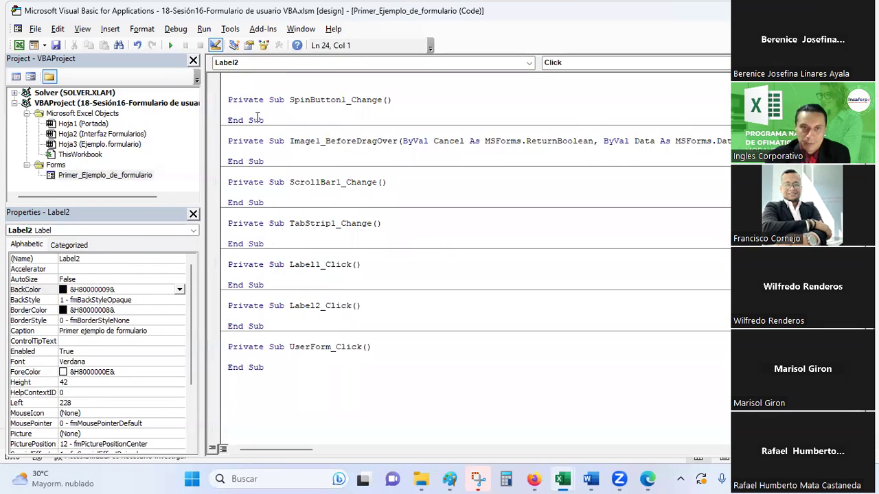
pyautogui.doubleClick(62, 175)
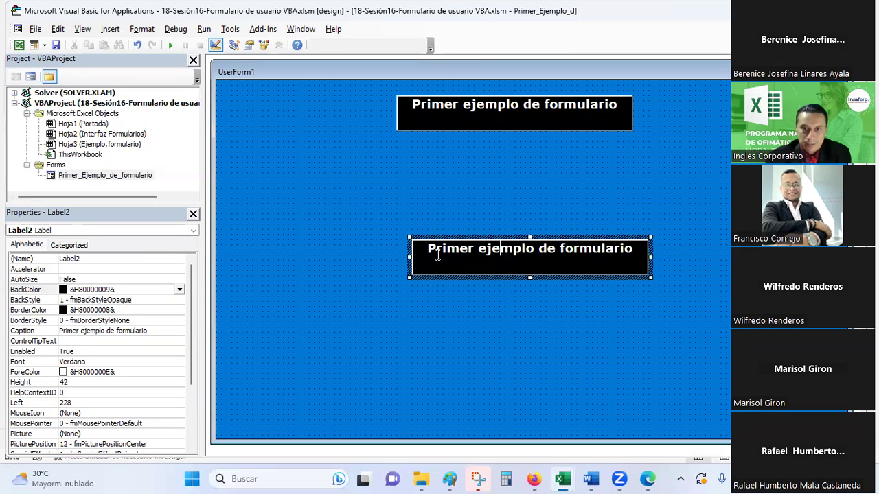
pyautogui.moveTo(430, 249); pyautogui.dragTo(610, 260)
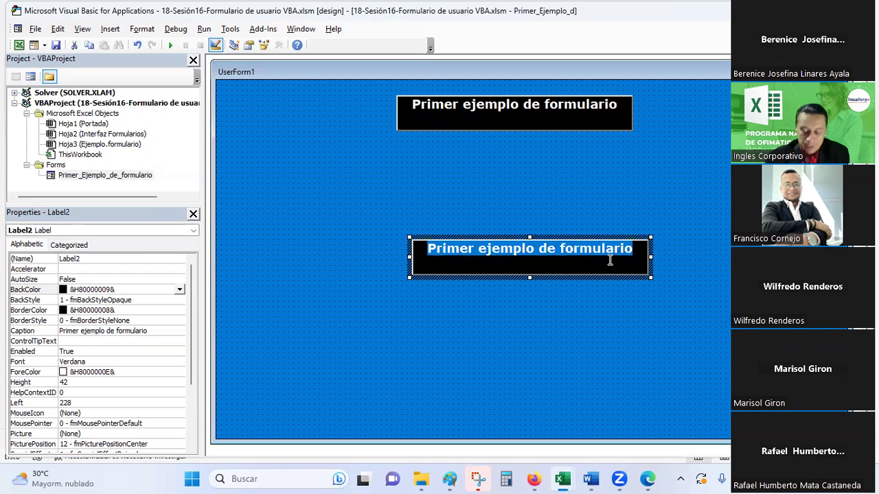
pyautogui.hotkey('alt', 'Tab')
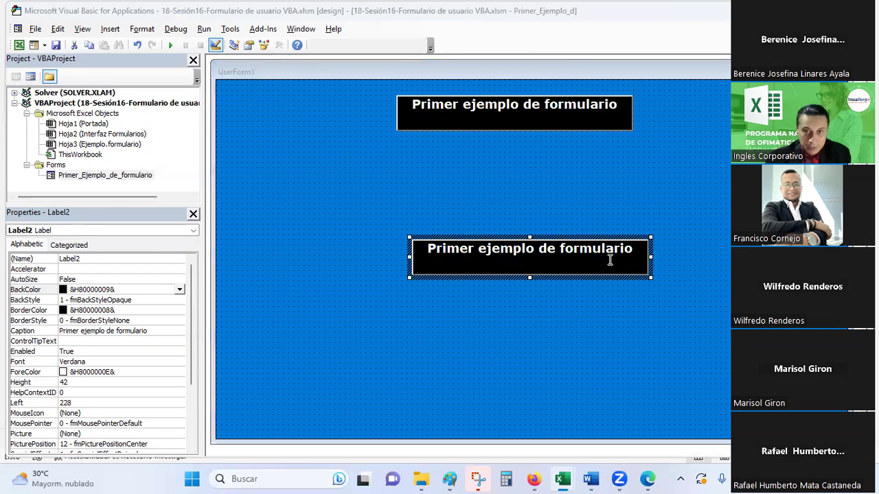
pyautogui.hotkey('alt', 'Tab')
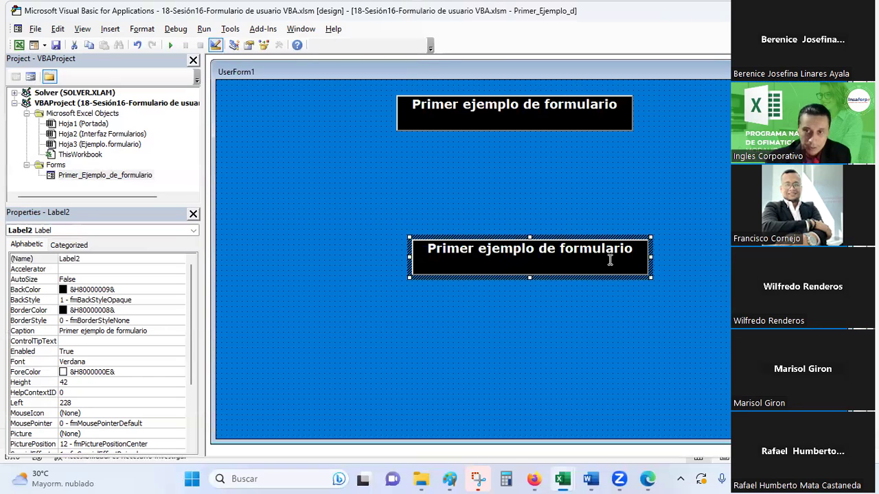
# Replace Label2's caption with 'Placa del vehículo'
pyautogui.moveTo(637, 248); pyautogui.dragTo(443, 263)
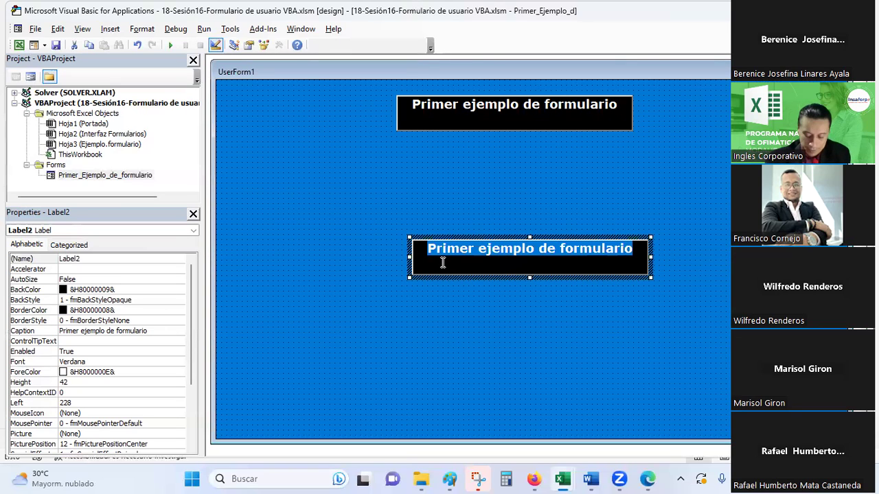
pyautogui.write('Placa del veh')
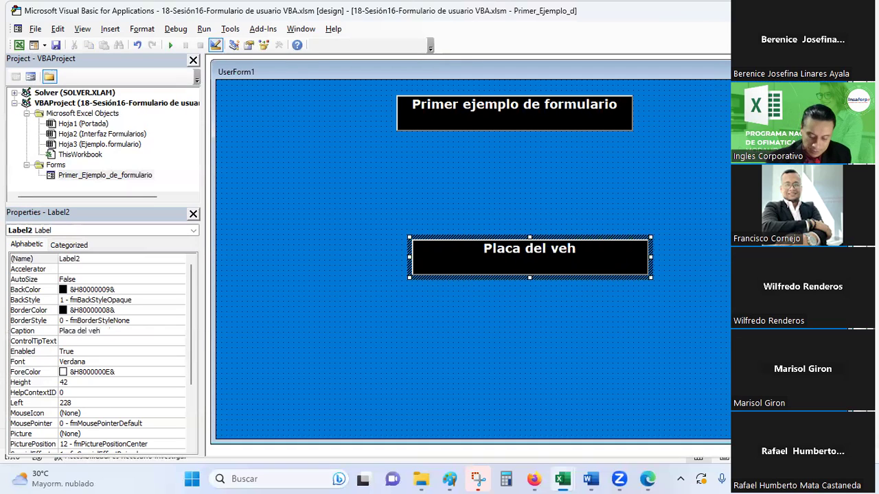
pyautogui.write('ícuo')
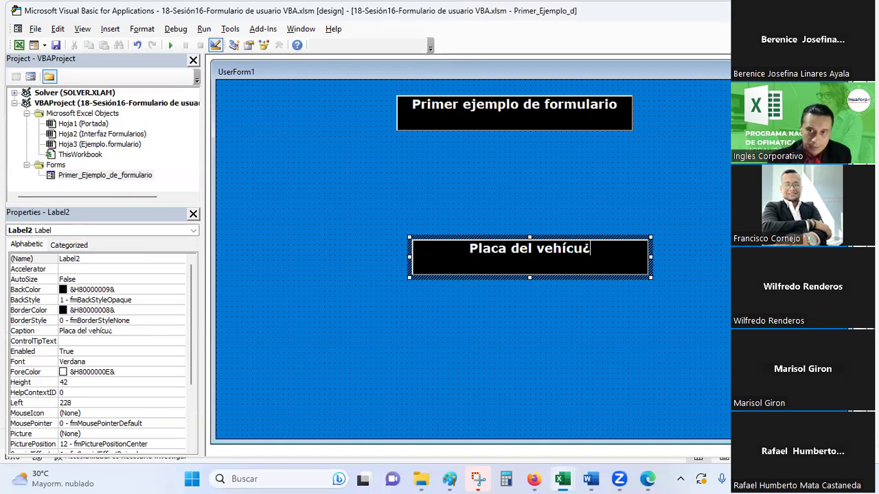
pyautogui.press('BackSpace')
pyautogui.write('lo')
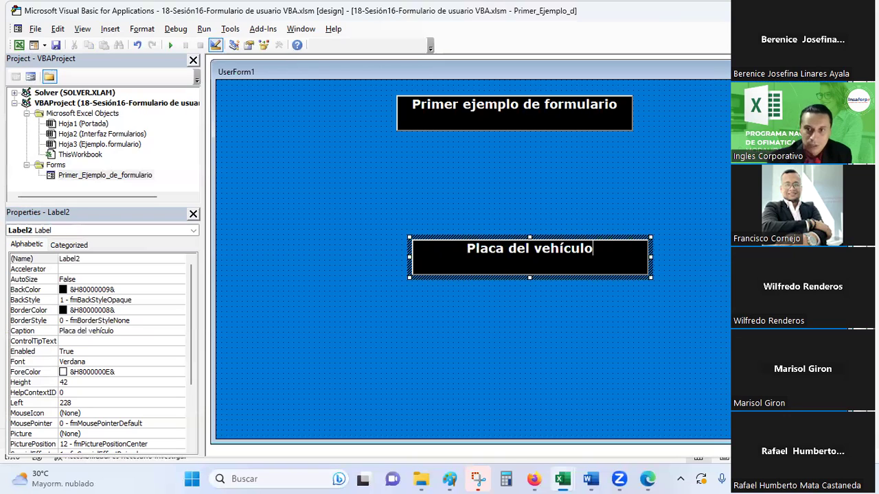
# Move the 'Placa del vehículo' label left under the title and narrow it so it wraps
pyautogui.moveTo(655, 279); pyautogui.dragTo(618, 260)
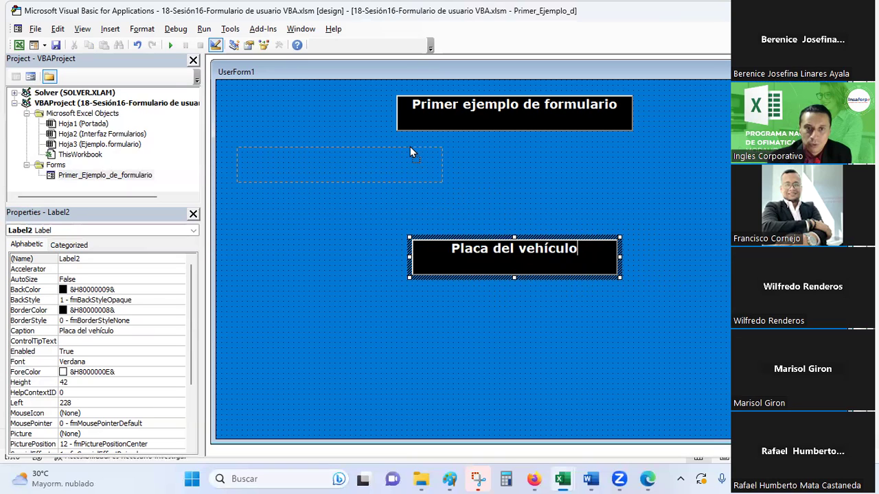
pyautogui.moveTo(415, 157); pyautogui.dragTo(420, 153)
pyautogui.moveTo(361, 168); pyautogui.dragTo(331, 168)
pyautogui.click(400, 221)
pyautogui.click(320, 160)
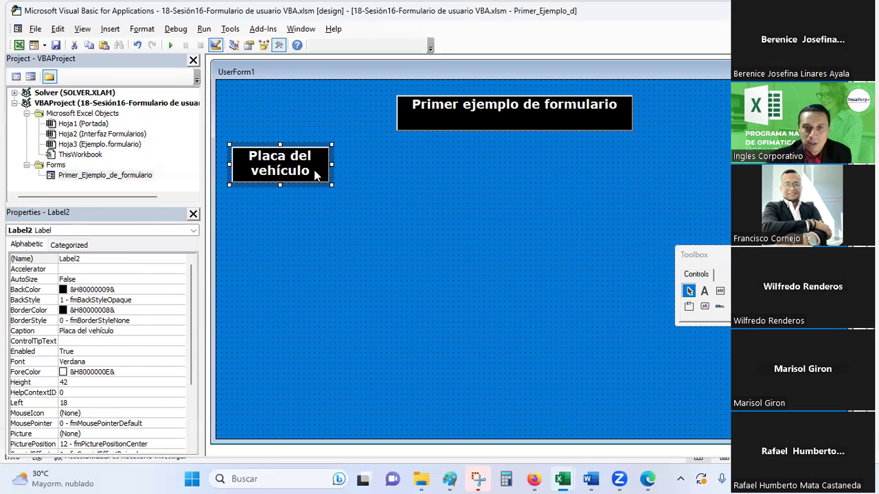
pyautogui.click(610, 345)
pyautogui.click(719, 290)
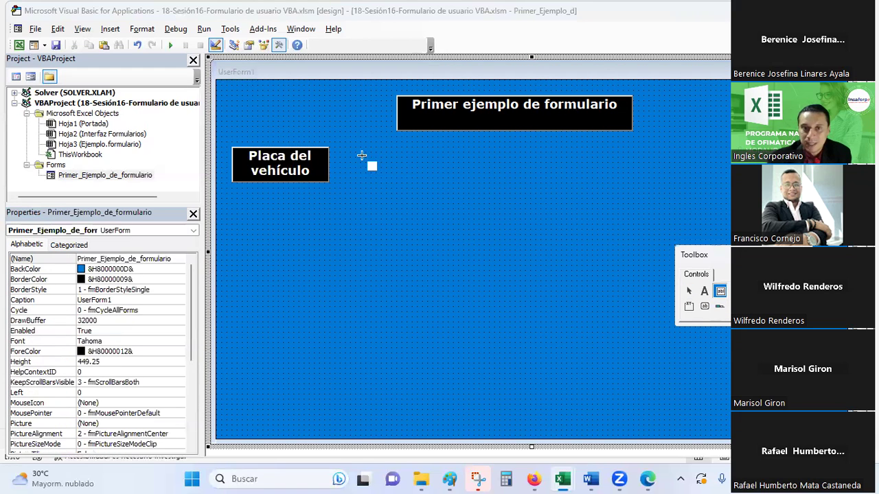
# Draw TextBox1 beside the 'Placa del vehículo' label and enter the plate number 175623
pyautogui.moveTo(340, 147)
pyautogui.mouseDown()
pyautogui.moveTo(364, 183)
pyautogui.moveTo(522, 185)
pyautogui.mouseUp()
pyautogui.click(413, 161)
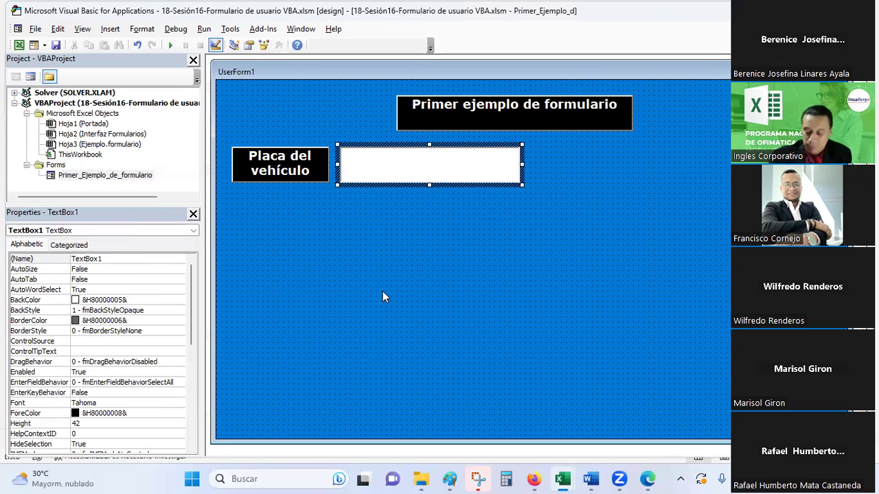
pyautogui.write('p')
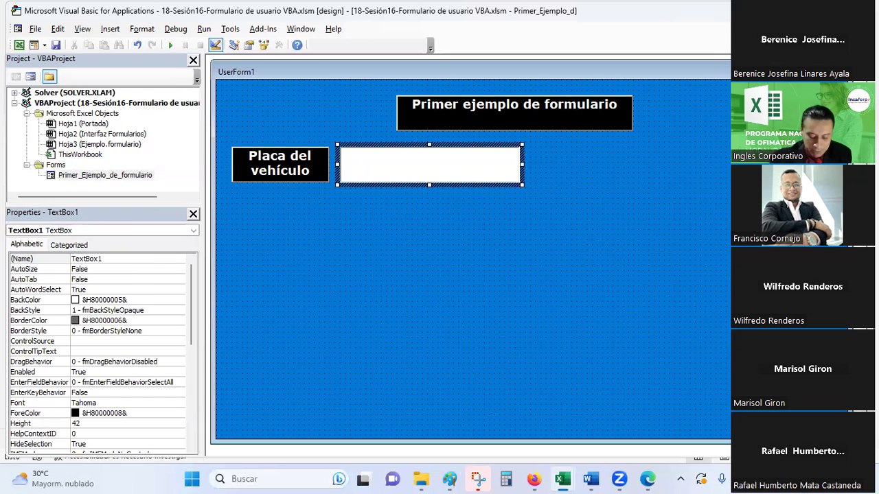
pyautogui.write('23')
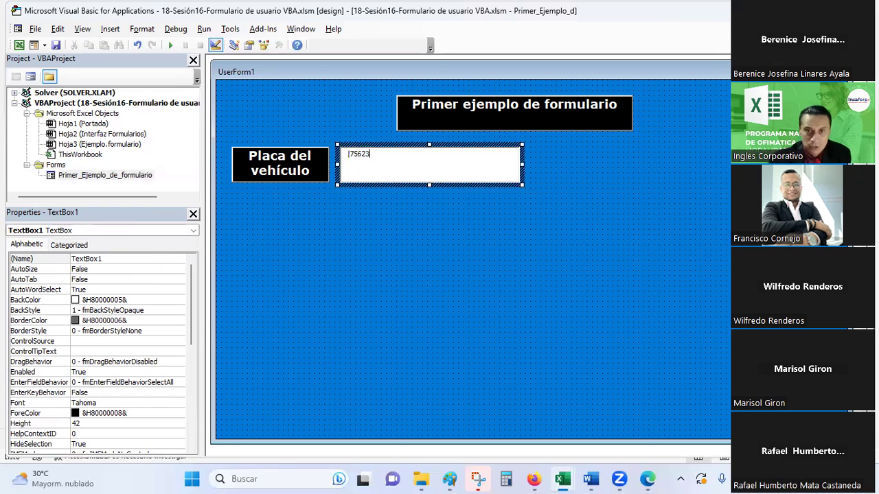
pyautogui.click(346, 154)
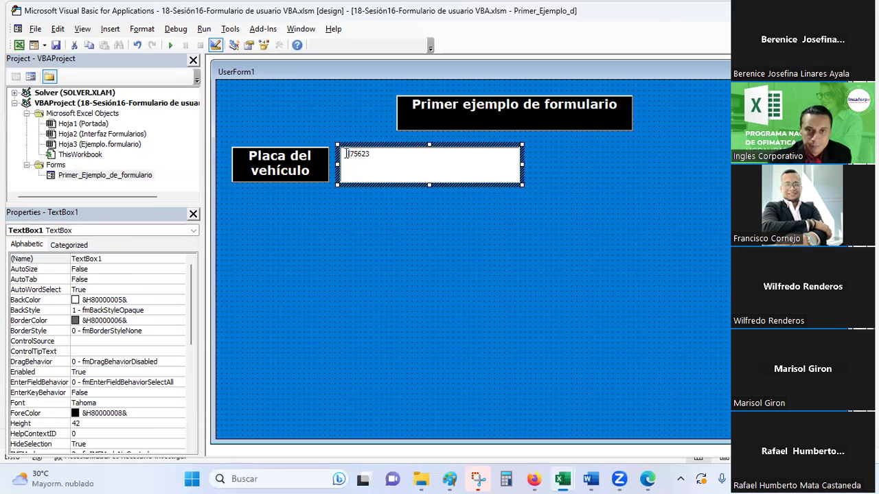
pyautogui.write('1')
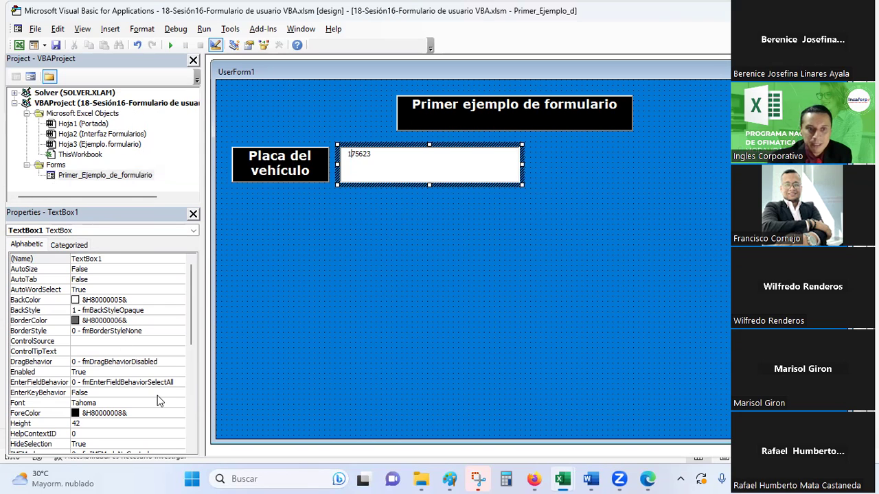
# Review TextBox1's EnterFieldBehavior and AutoWordSelect properties without changing them
pyautogui.scroll(-1, 144, 311)
pyautogui.scroll(-2, 147, 323)
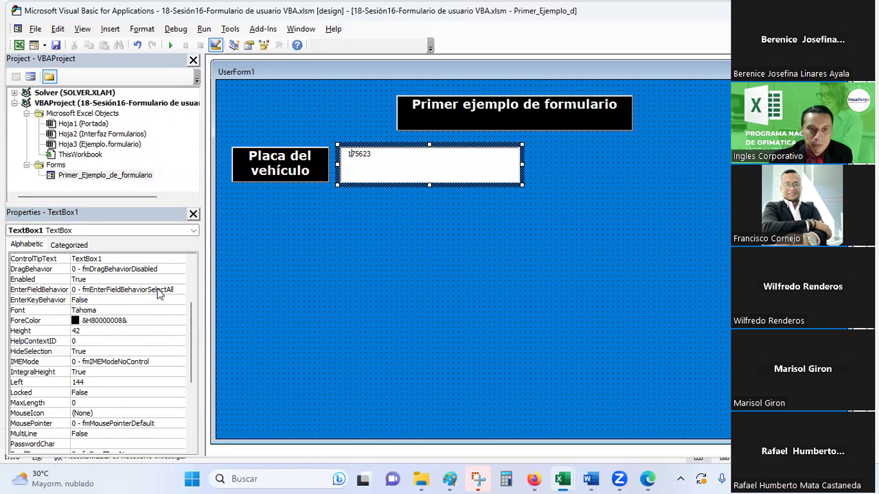
pyautogui.click(158, 289)
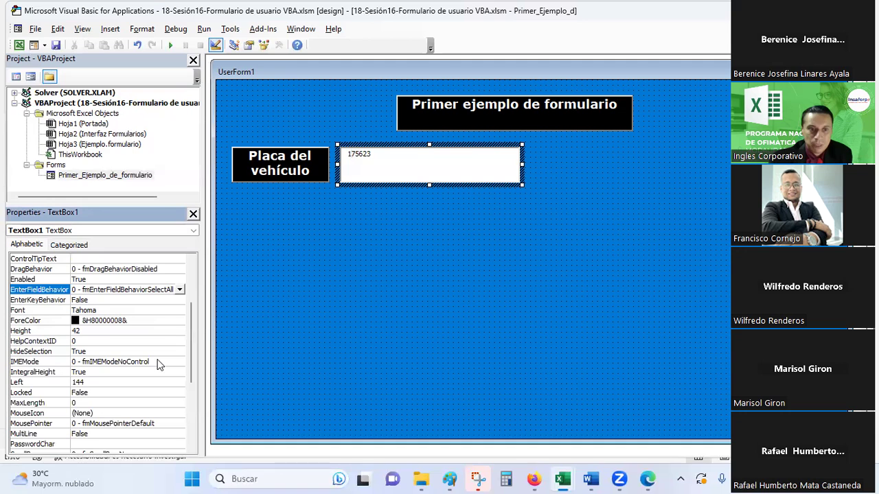
pyautogui.scroll(1, 168, 322)
pyautogui.scroll(1, 170, 322)
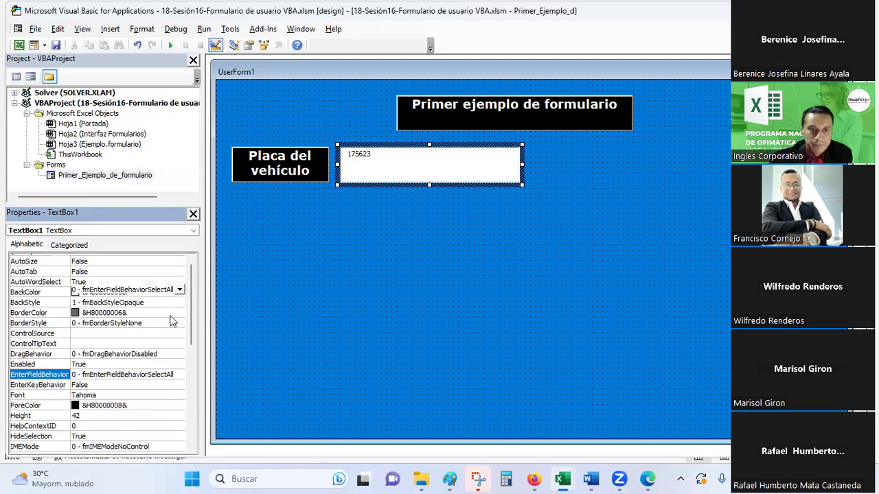
pyautogui.scroll(1, 172, 321)
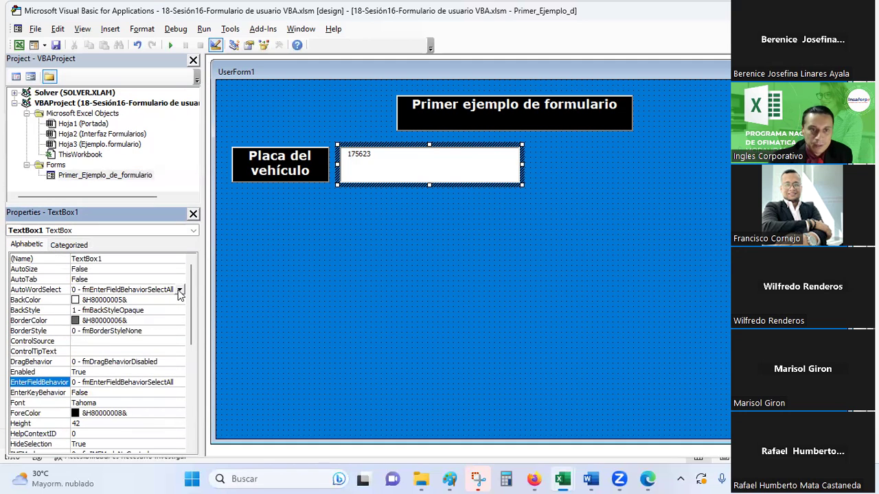
pyautogui.click(180, 292)
pyautogui.click(179, 292)
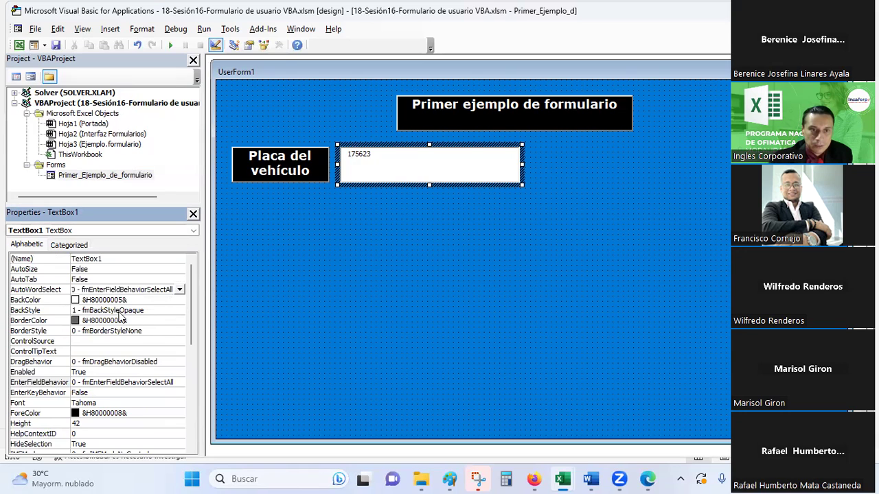
pyautogui.scroll(-1, 133, 343)
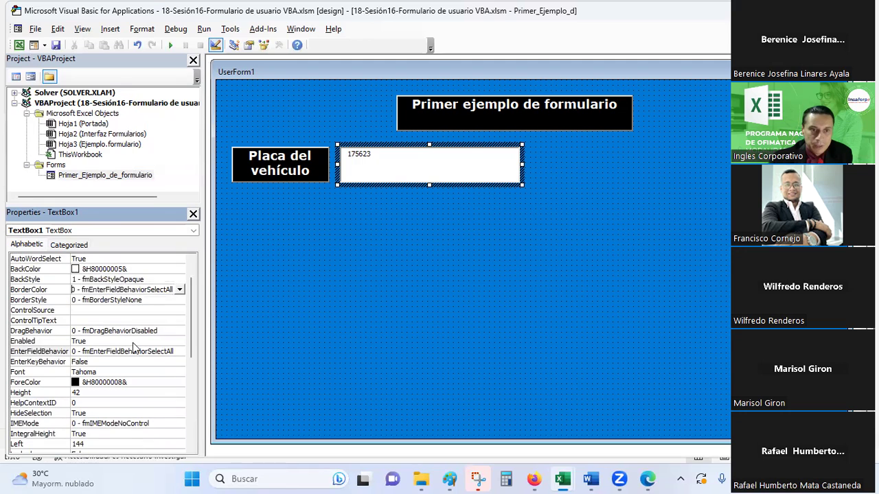
pyautogui.scroll(-1, 133, 346)
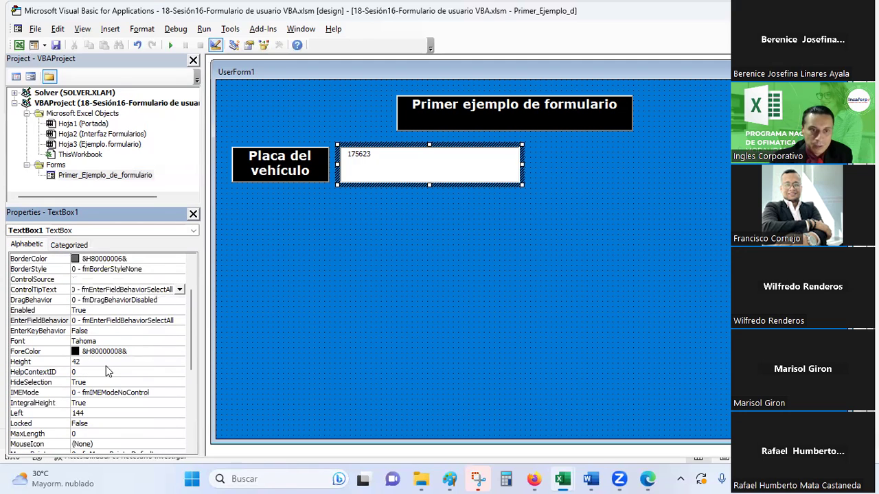
pyautogui.scroll(-1, 107, 343)
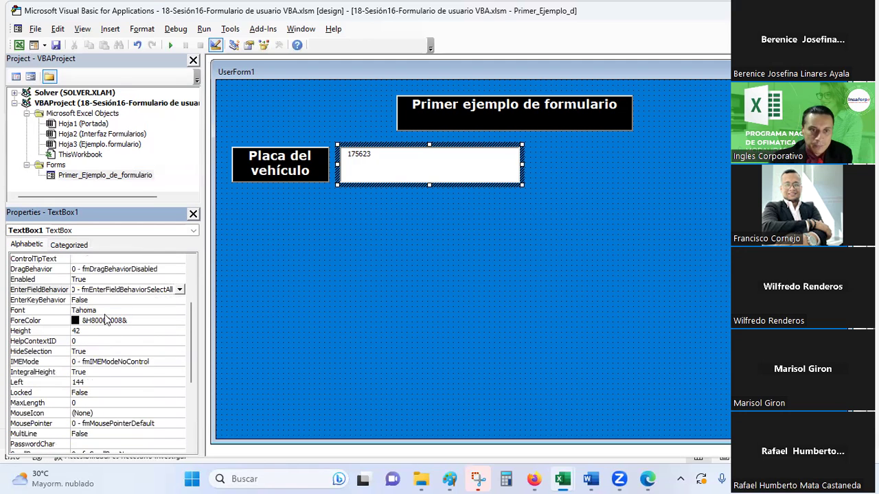
# Enlarge TextBox1's font size through the Font dialog, increasing it twice
pyautogui.click(105, 314)
pyautogui.click(179, 311)
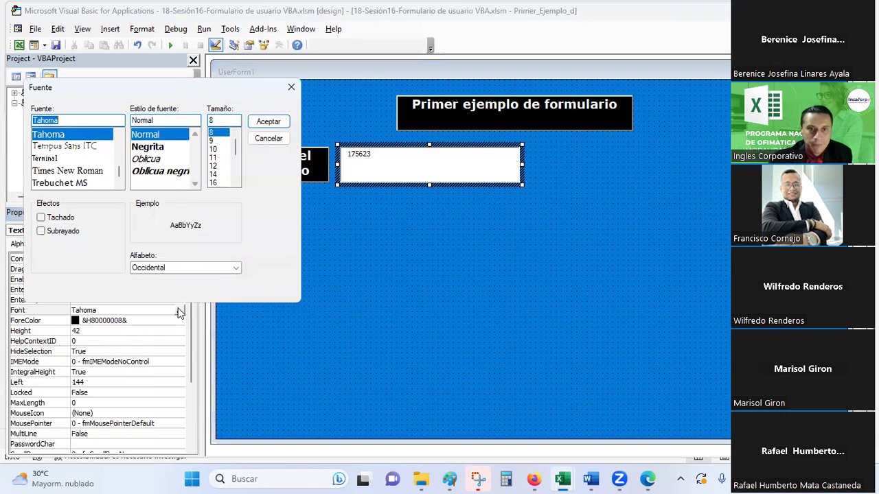
pyautogui.click(213, 183)
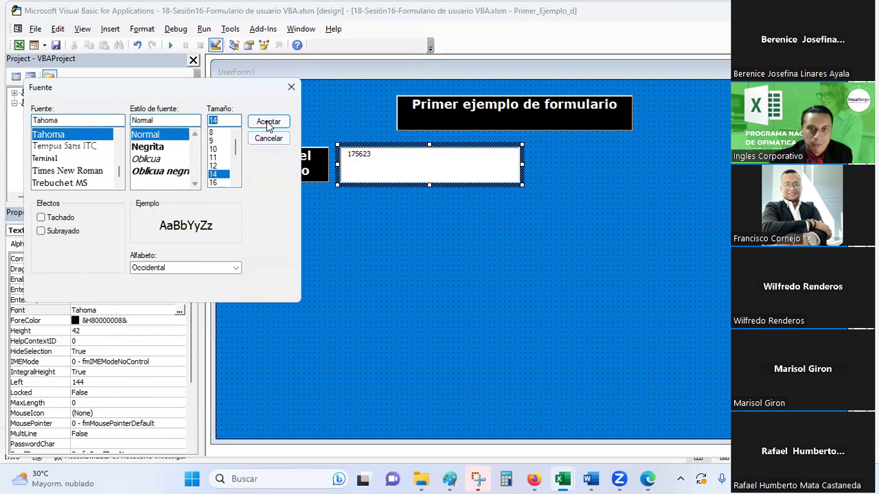
pyautogui.click(268, 122)
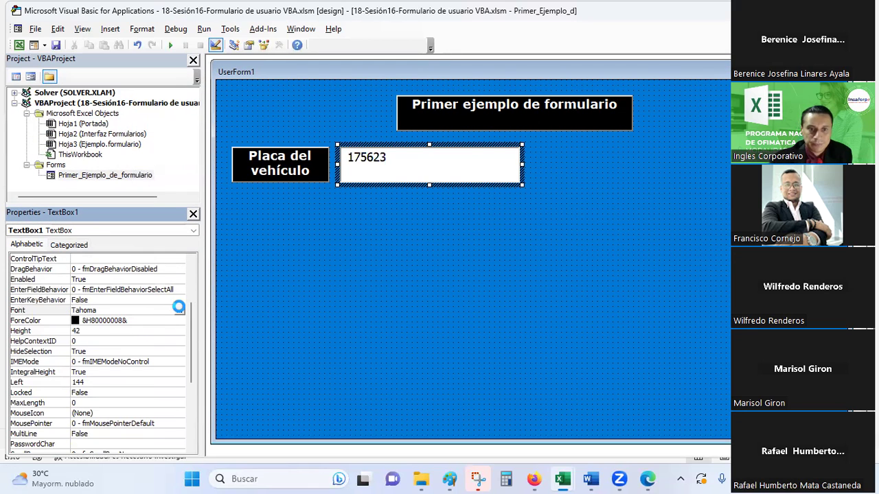
pyautogui.click(179, 310)
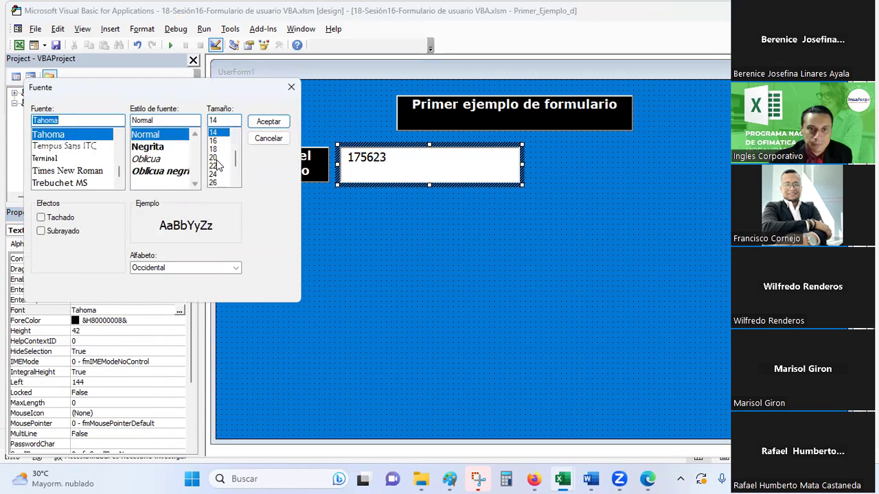
pyautogui.click(216, 165)
pyautogui.click(265, 122)
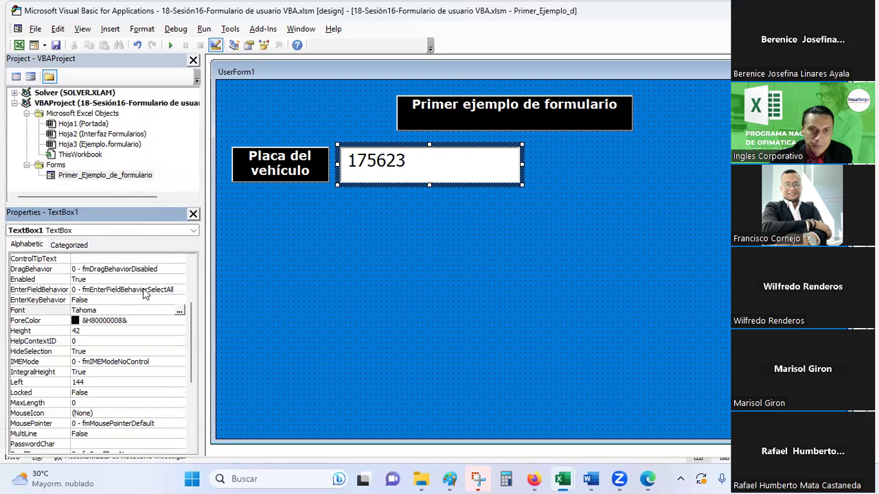
# Review TextBox1's ForeColor property, then deselect the text box
pyautogui.scroll(-1, 122, 362)
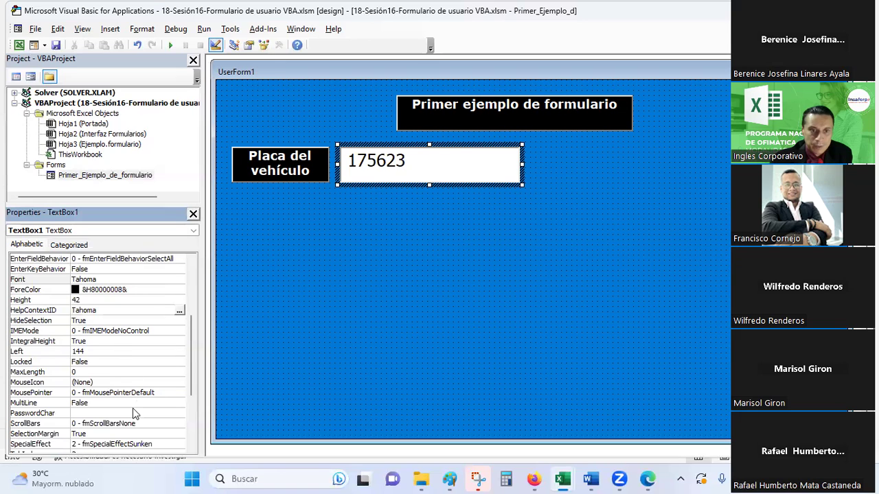
pyautogui.scroll(-2, 147, 407)
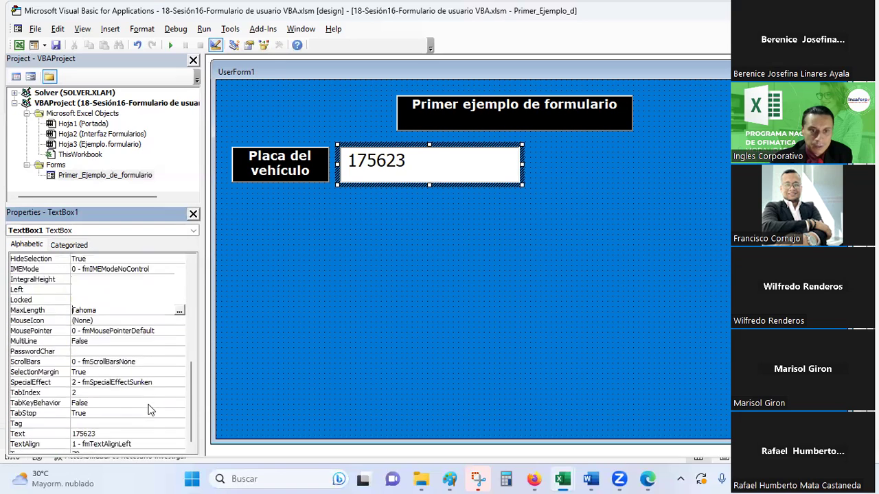
pyautogui.scroll(-2, 133, 359)
pyautogui.scroll(1, 70, 311)
pyautogui.scroll(1, 69, 311)
pyautogui.scroll(1, 69, 311)
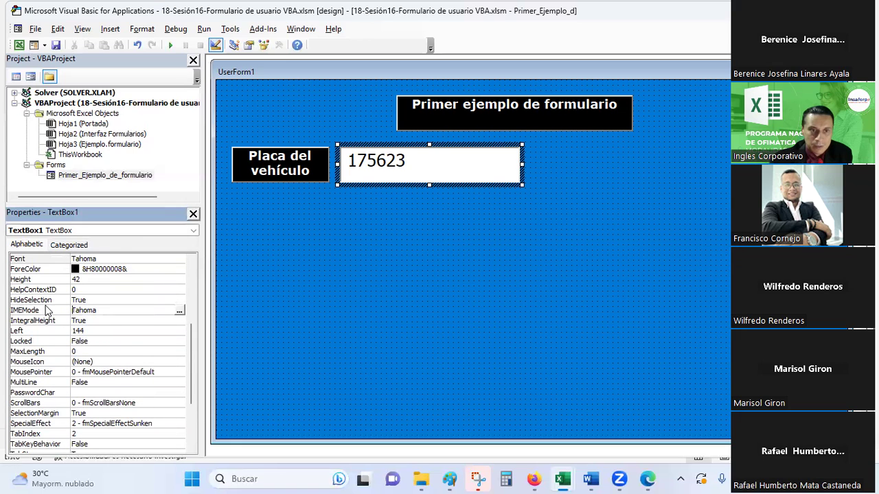
pyautogui.scroll(1, 47, 310)
pyautogui.click(101, 300)
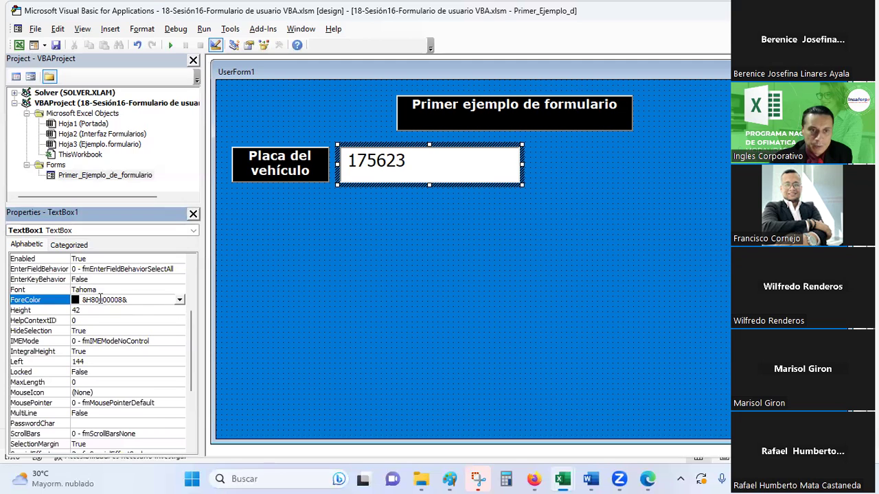
pyautogui.click(90, 280)
# Nudge the plate text box slightly to fine-tune its position
pyautogui.click(323, 311)
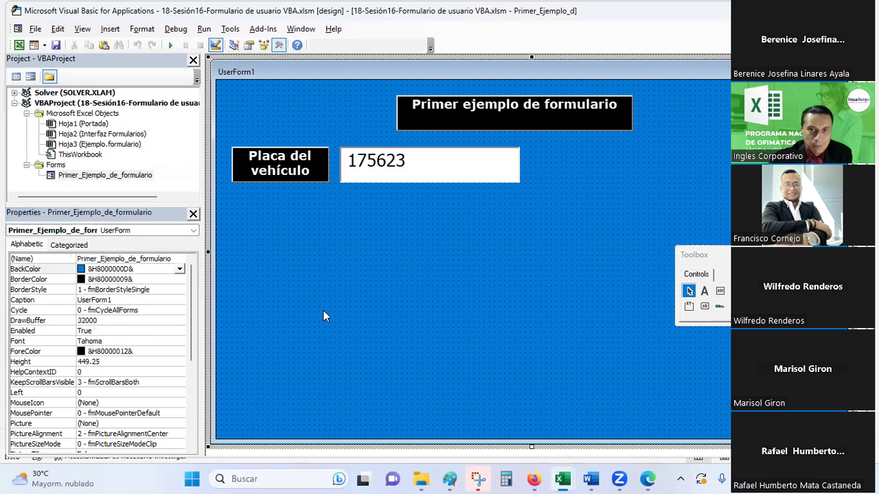
pyautogui.moveTo(408, 169); pyautogui.dragTo(391, 165)
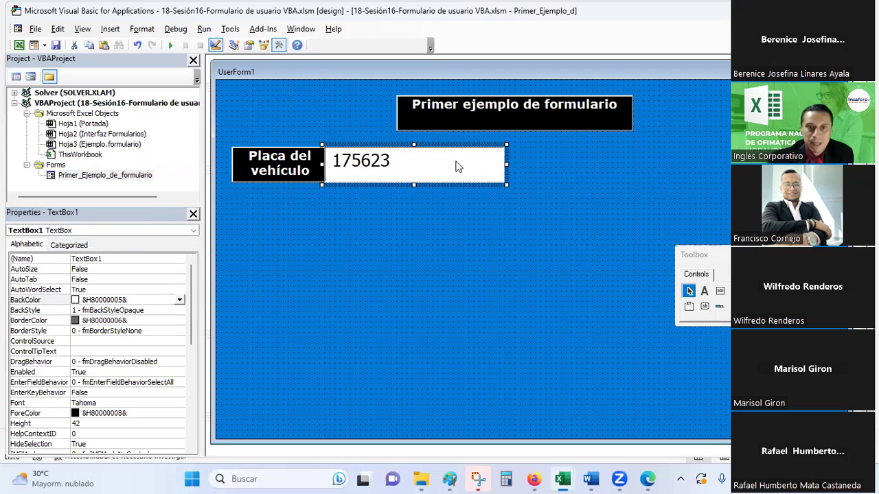
pyautogui.moveTo(473, 152); pyautogui.dragTo(496, 152)
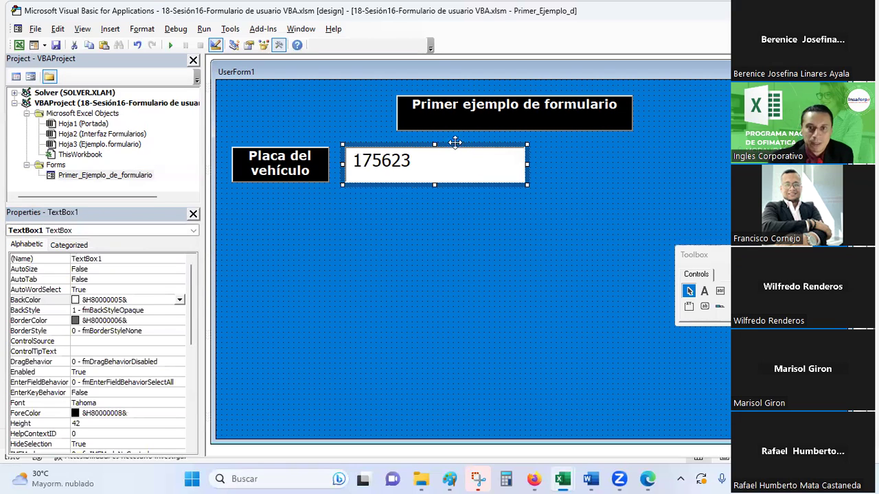
pyautogui.click(532, 278)
# Draw a ComboBox and place it to the right of the plate text box
pyautogui.click(729, 291)
pyautogui.moveTo(283, 224)
pyautogui.mouseDown()
pyautogui.moveTo(328, 255)
pyautogui.moveTo(405, 246)
pyautogui.mouseUp()
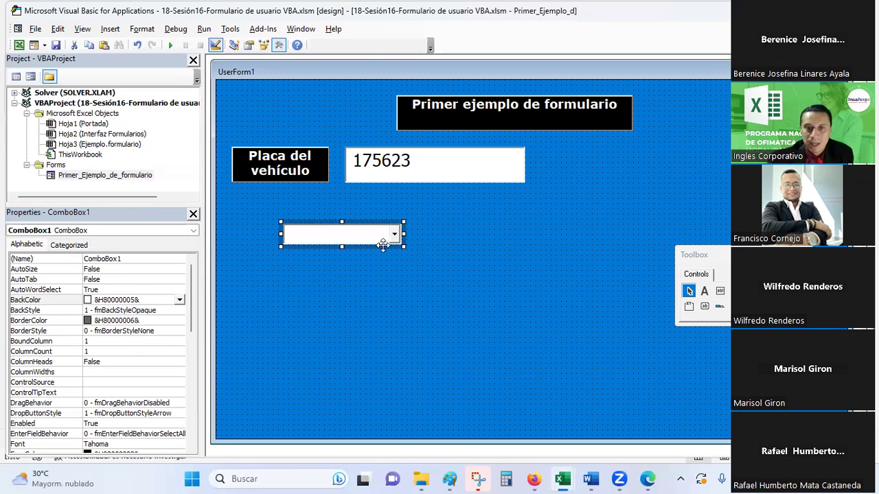
pyautogui.moveTo(361, 221); pyautogui.dragTo(309, 199)
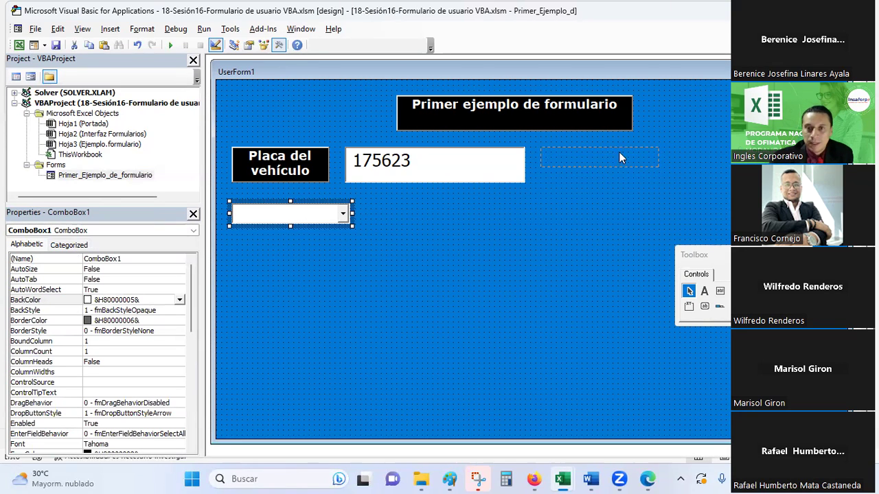
pyautogui.moveTo(616, 152); pyautogui.dragTo(618, 152)
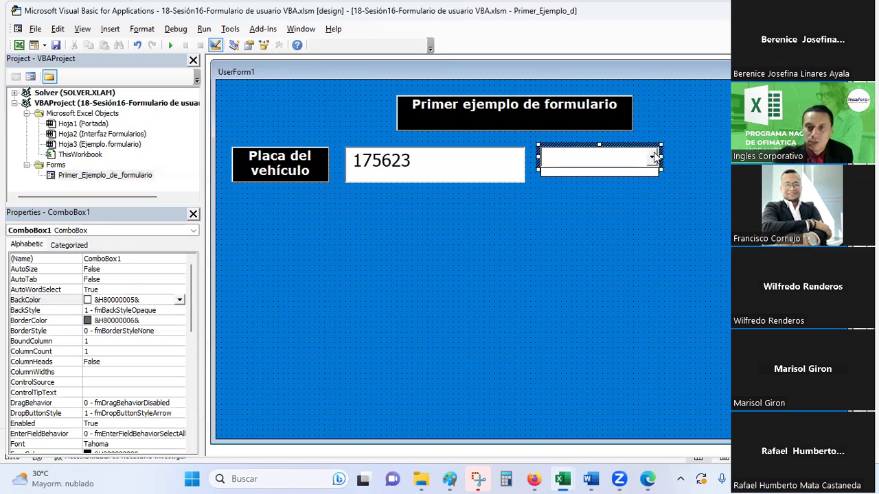
pyautogui.click(625, 244)
pyautogui.click(655, 164)
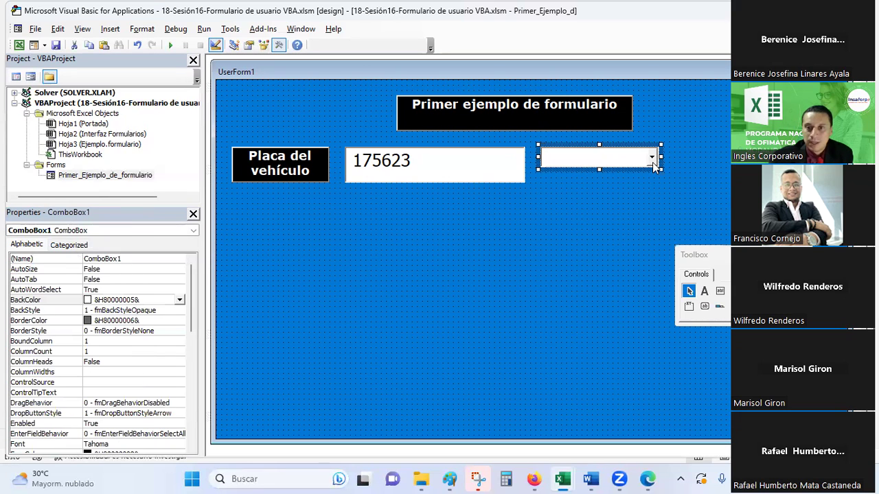
pyautogui.click(654, 163)
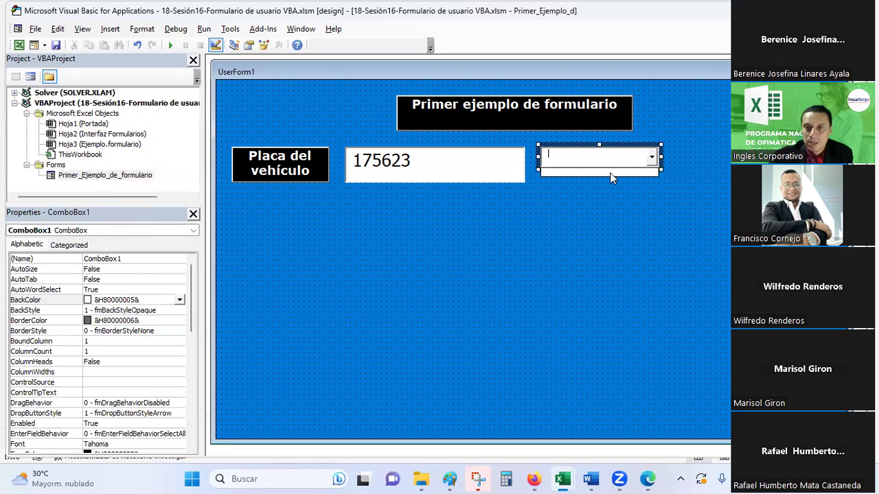
pyautogui.click(605, 214)
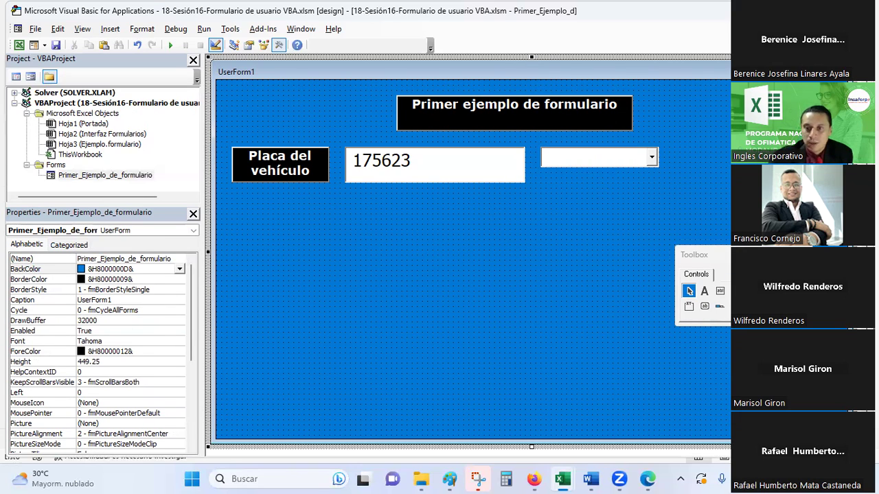
# Draw ListBox1 under the text box, widen it to match, then draw CheckBox1 below
pyautogui.moveTo(345, 224)
pyautogui.mouseDown()
pyautogui.moveTo(431, 251)
pyautogui.moveTo(439, 269)
pyautogui.mouseUp()
pyautogui.click(420, 168)
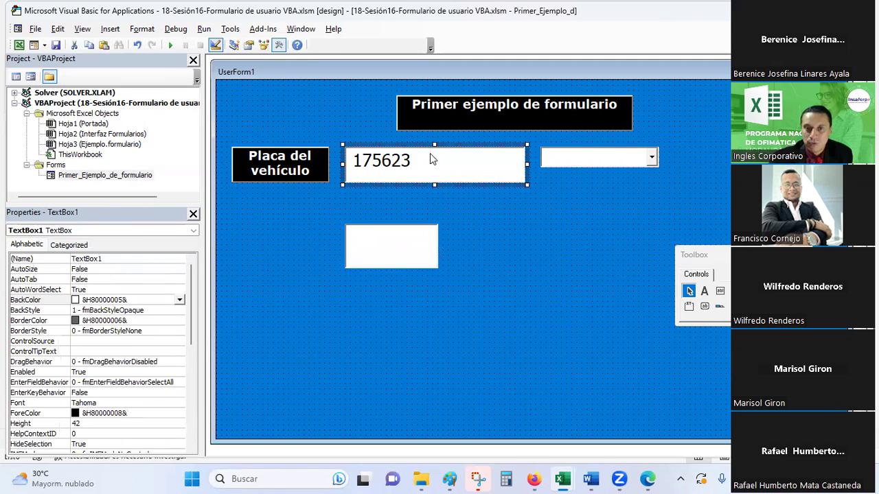
pyautogui.click(405, 257)
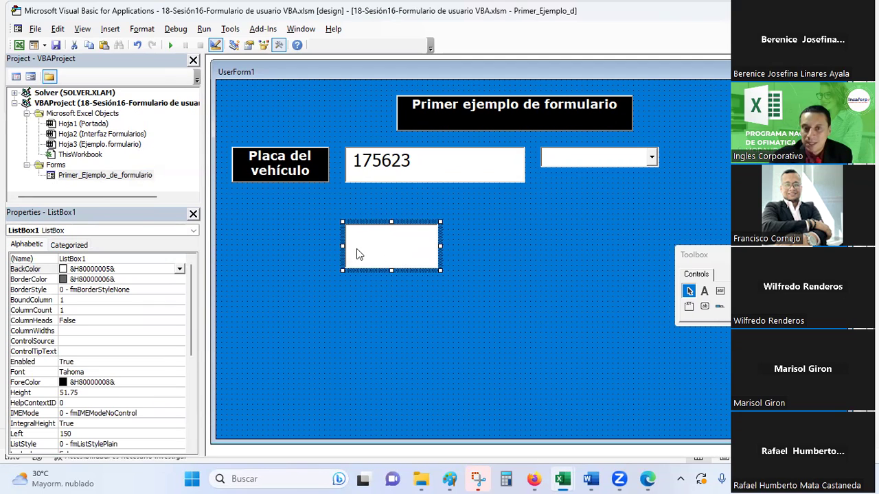
pyautogui.moveTo(440, 244); pyautogui.dragTo(527, 244)
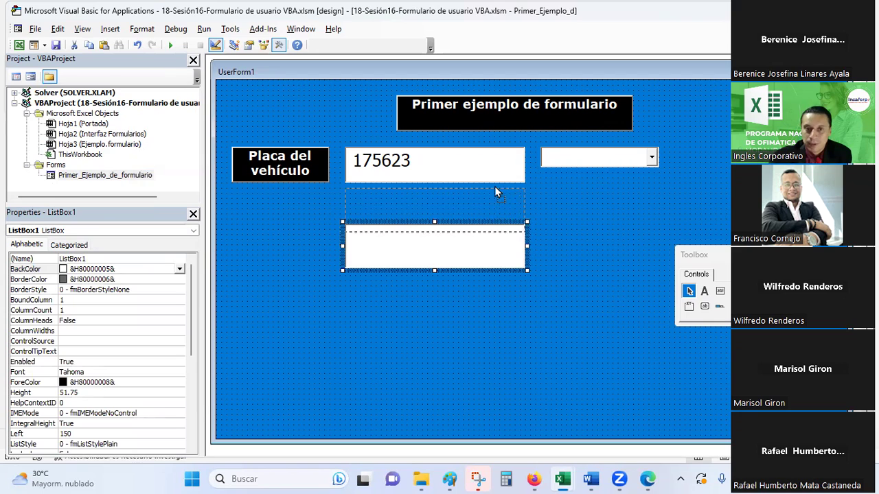
pyautogui.moveTo(495, 186); pyautogui.dragTo(494, 190)
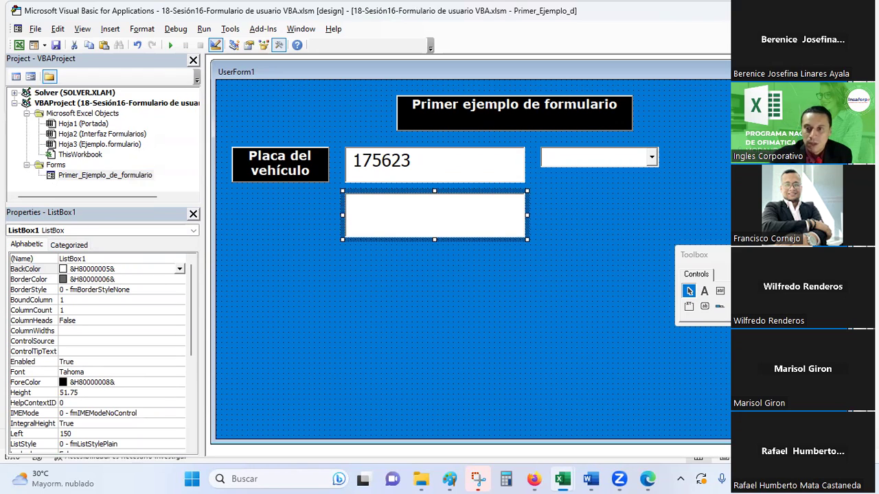
pyautogui.click(751, 291)
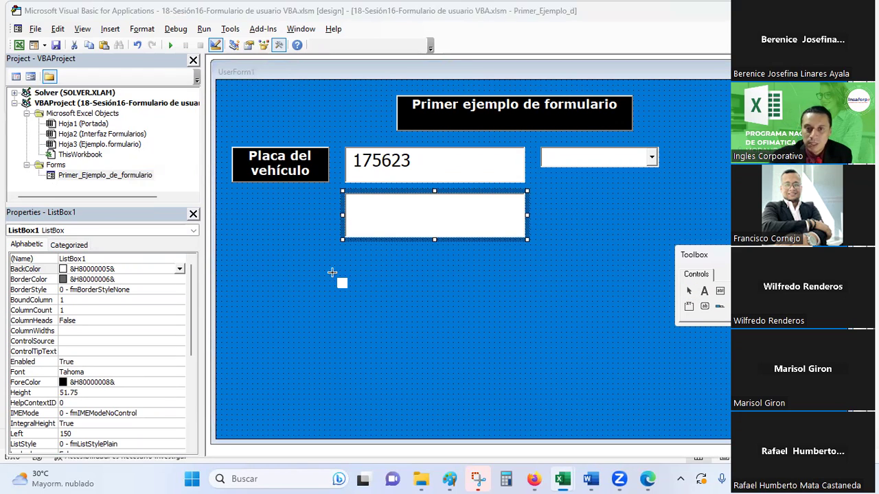
pyautogui.moveTo(307, 268); pyautogui.dragTo(424, 298)
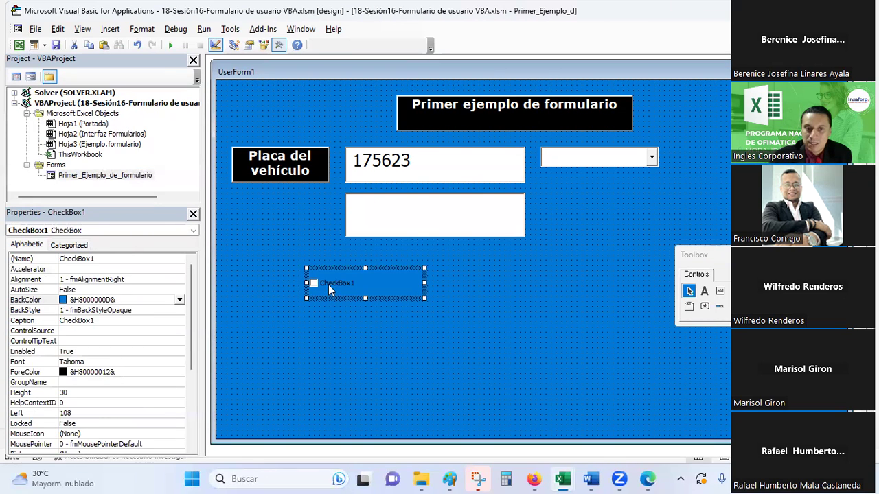
# Replace the first checkbox's default caption with 'Gasolina'
pyautogui.doubleClick(328, 284)
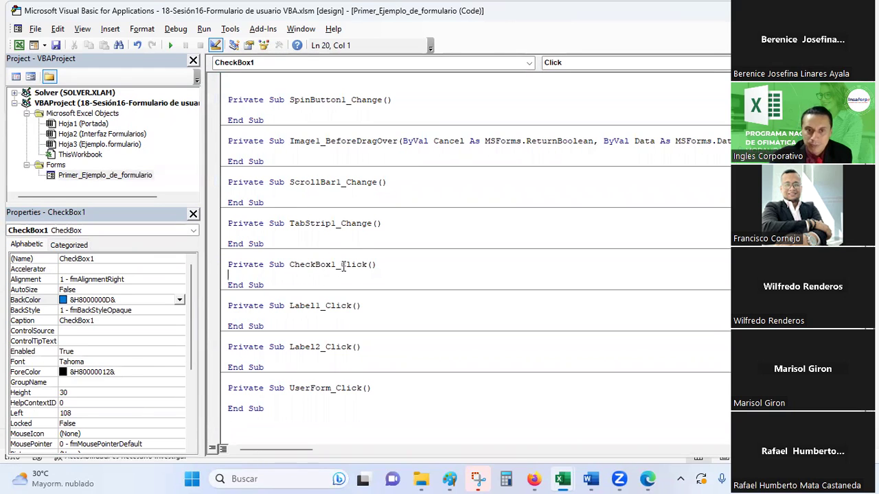
pyautogui.doubleClick(105, 175)
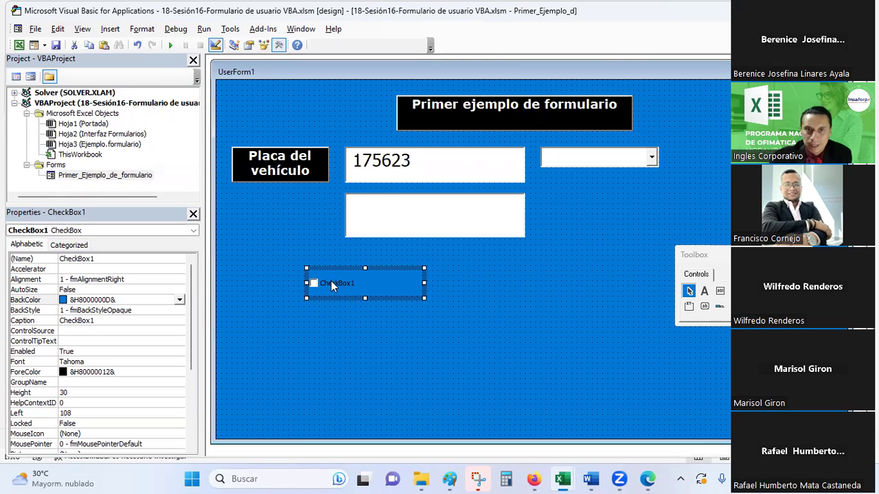
pyautogui.click(215, 45)
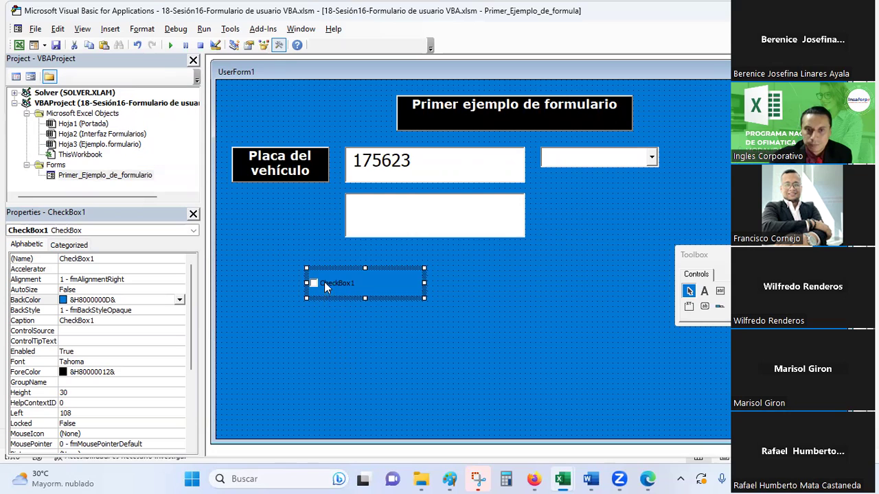
pyautogui.click(323, 284)
pyautogui.press('Delete')
pyautogui.press('Delete')
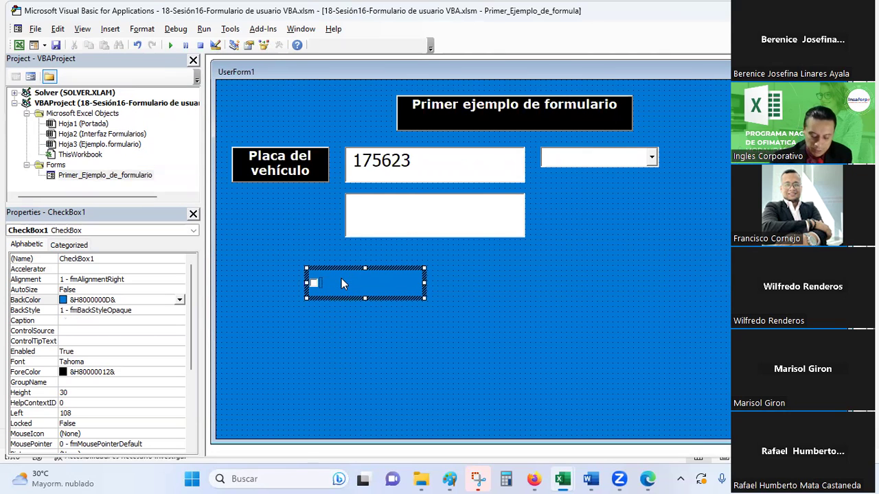
pyautogui.write('gASOL')
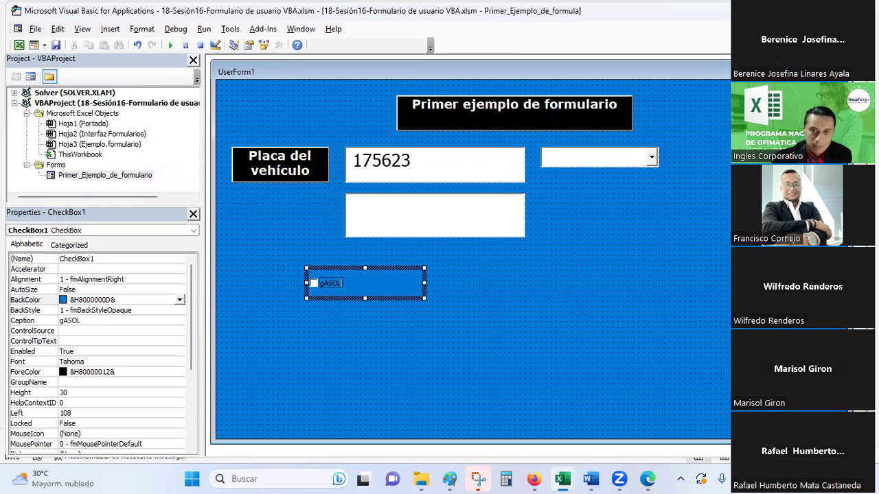
pyautogui.press('BackSpace')
pyautogui.write('Gasolina')
# Set the Gasolina checkbox font to bold, size 20
pyautogui.click(172, 362)
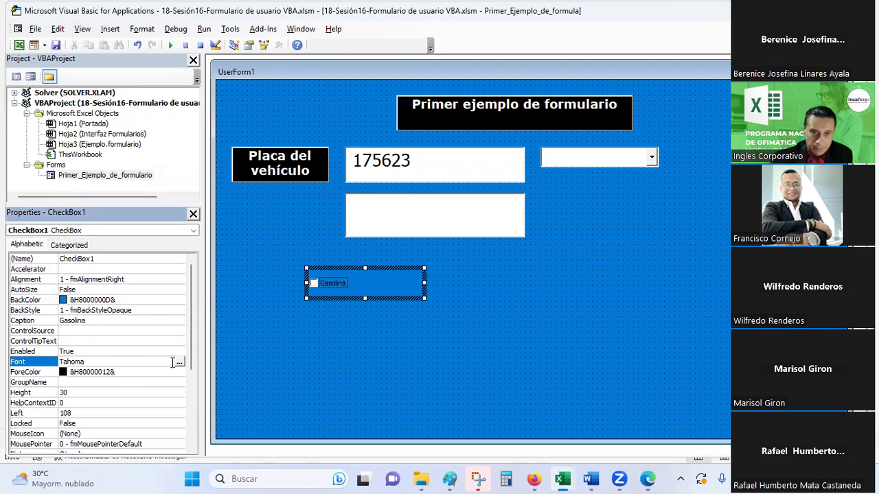
pyautogui.click(179, 361)
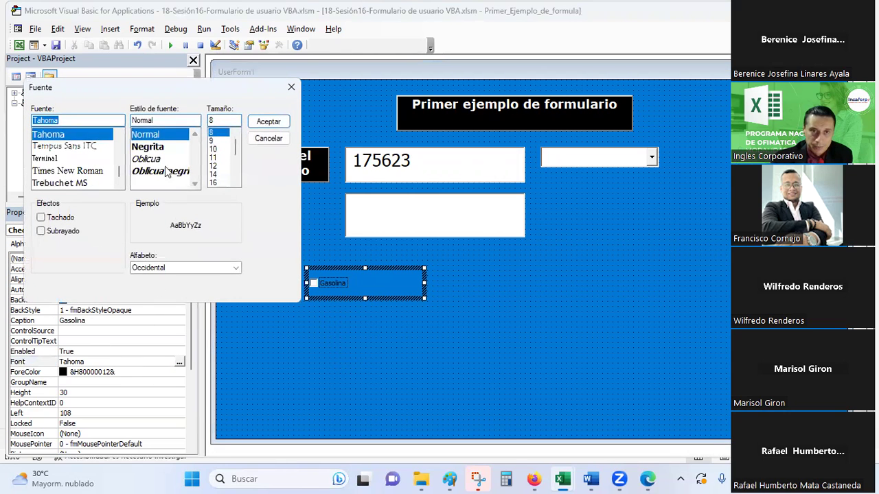
pyautogui.click(148, 147)
pyautogui.moveTo(234, 154); pyautogui.dragTo(234, 160)
pyautogui.click(213, 165)
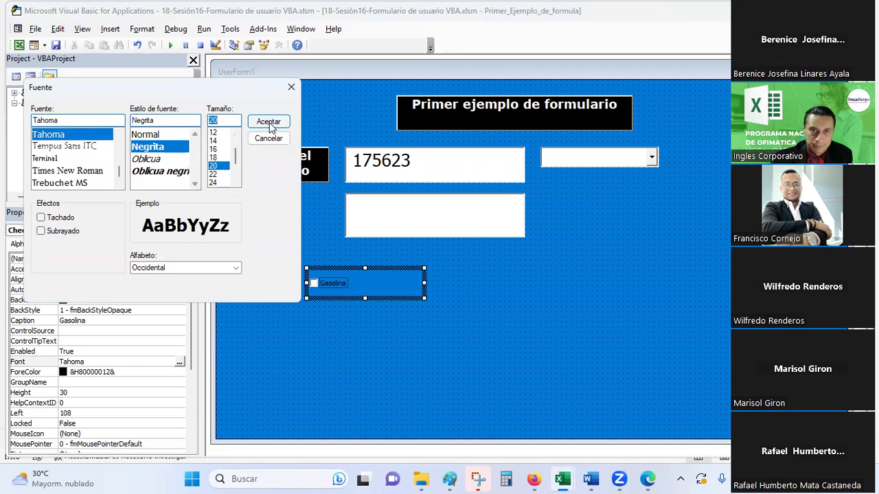
pyautogui.click(268, 123)
pyautogui.click(518, 334)
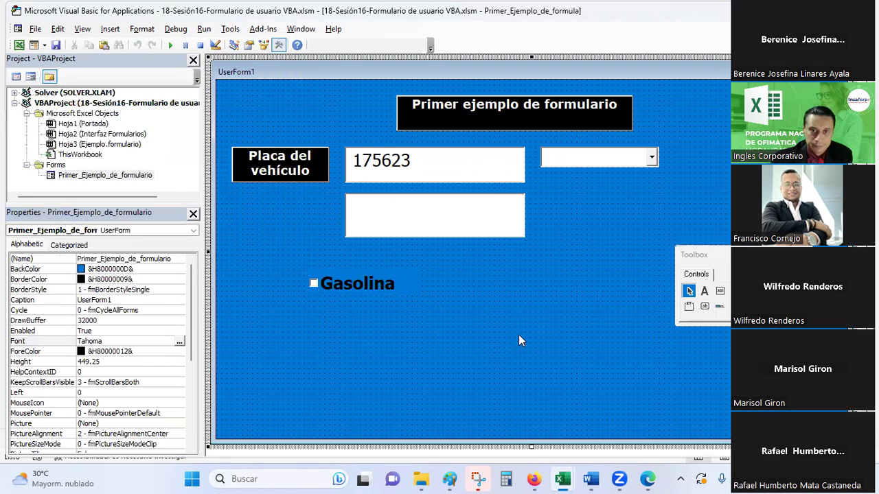
# Paste a copy of the Gasolina checkbox below it and caption it 'Diesel'
pyautogui.click(317, 287)
pyautogui.click(355, 344)
pyautogui.hotkey('ctrl', 'v')
pyautogui.click(502, 237)
pyautogui.moveTo(502, 245); pyautogui.dragTo(406, 306)
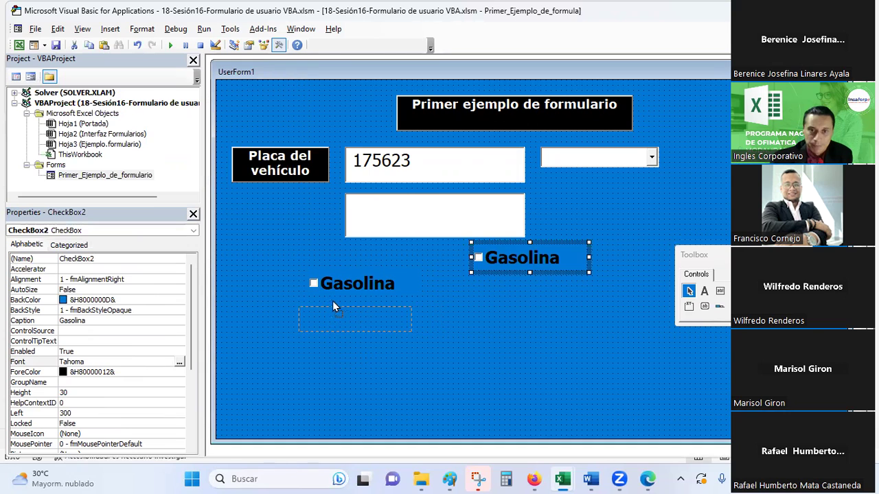
pyautogui.moveTo(333, 302)
pyautogui.mouseDown()
pyautogui.moveTo(327, 308)
pyautogui.moveTo(400, 317)
pyautogui.mouseUp()
pyautogui.click(327, 319)
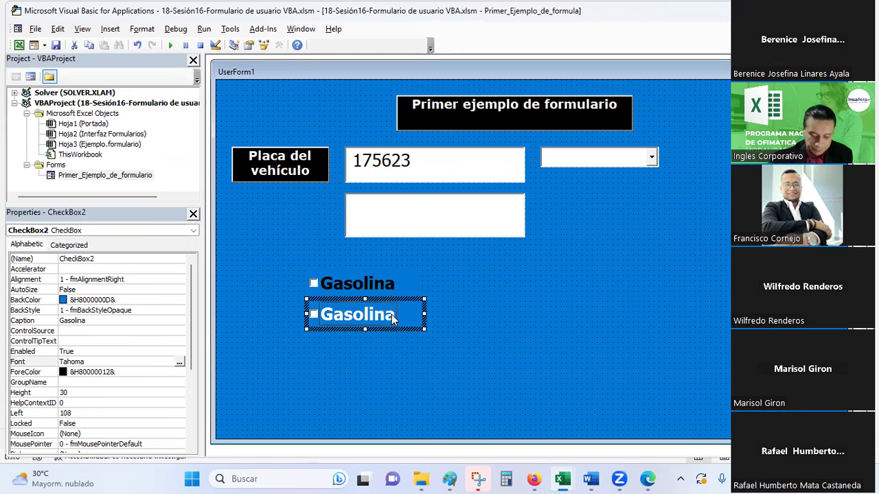
pyautogui.write('Diesel')
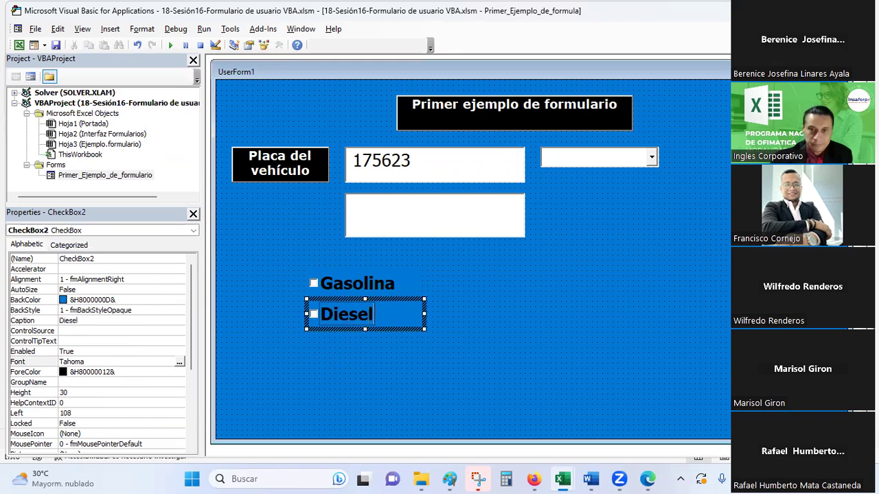
pyautogui.click(490, 321)
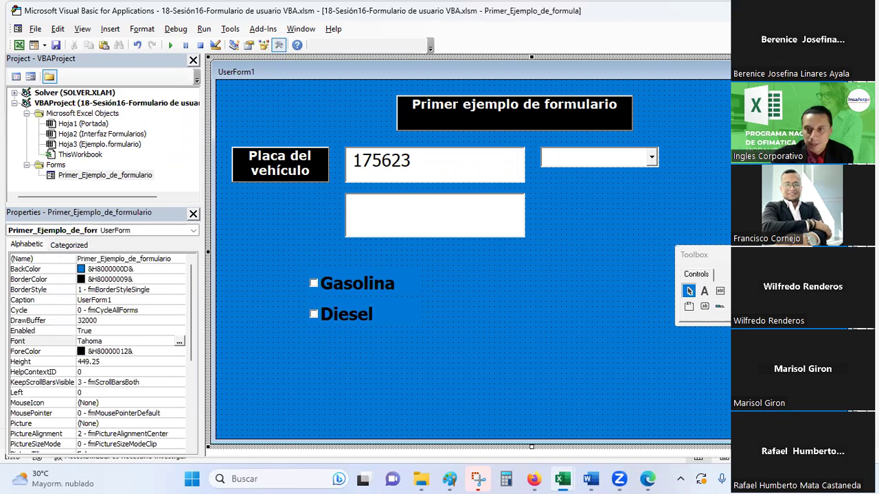
# Draw an option button on the form and caption it 'Gasolina'
pyautogui.moveTo(463, 266); pyautogui.dragTo(568, 293)
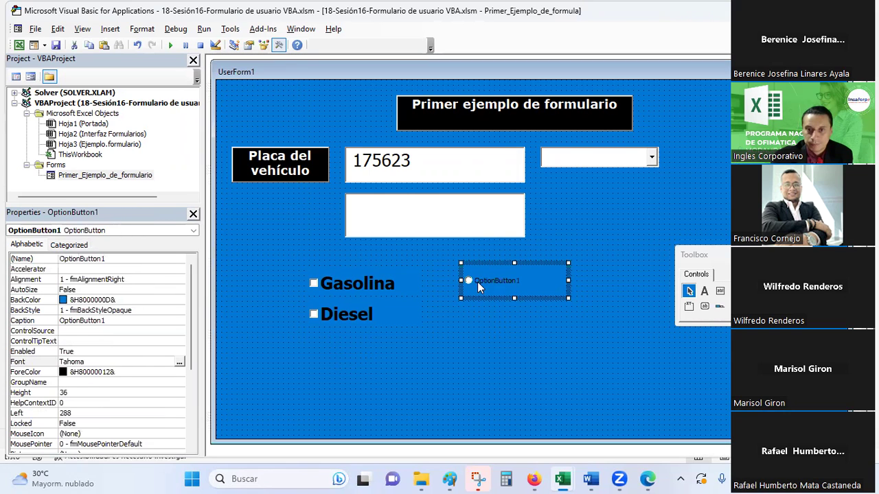
pyautogui.click(477, 282)
pyautogui.moveTo(474, 282); pyautogui.dragTo(541, 283)
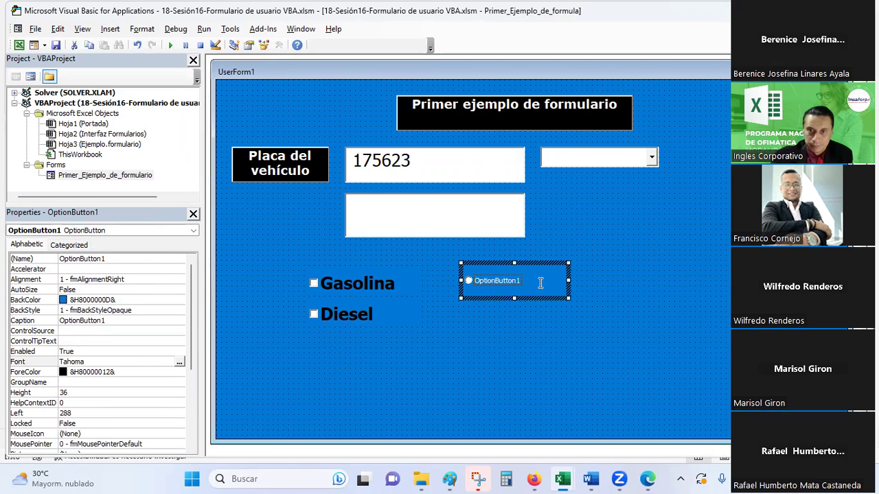
pyautogui.write('Gasolina')
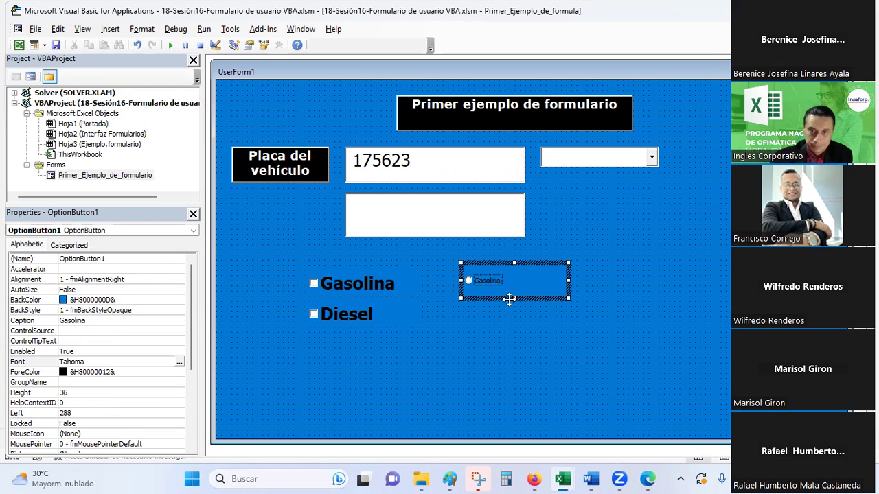
# Make the Gasolina option button bold size 20 and shift it toward the checkboxes
pyautogui.click(180, 363)
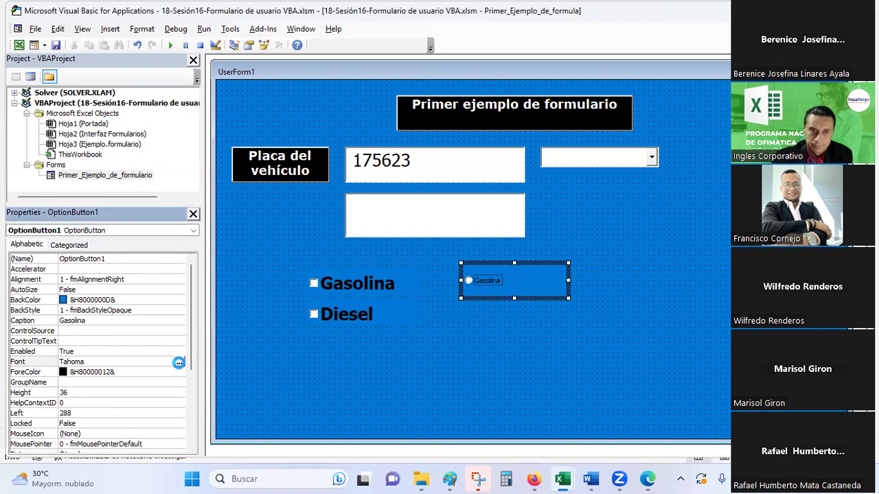
pyautogui.moveTo(236, 156); pyautogui.dragTo(236, 164)
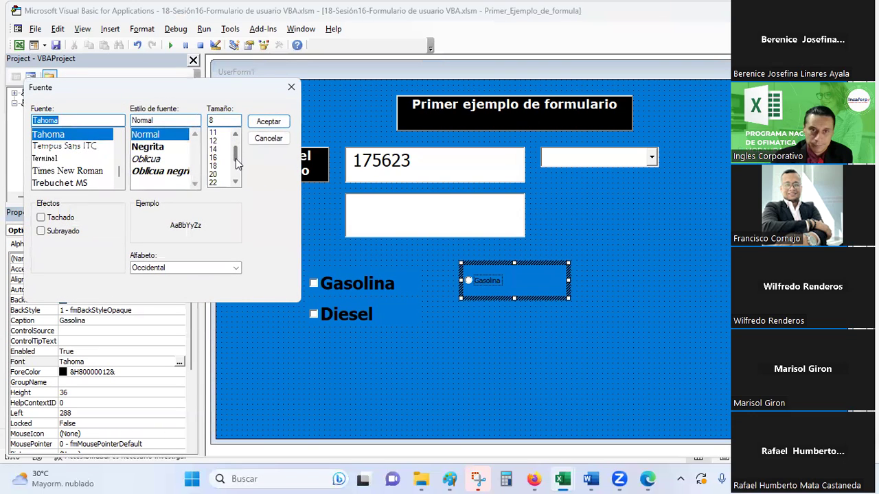
pyautogui.click(218, 174)
pyautogui.click(148, 147)
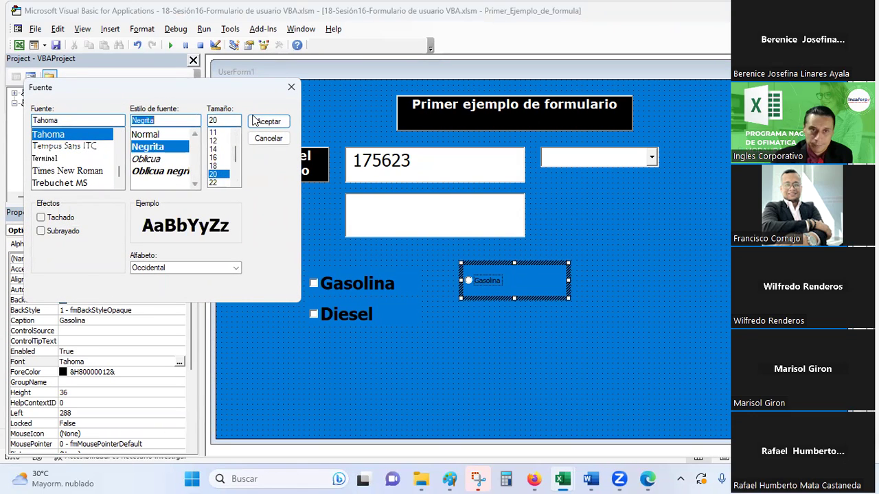
pyautogui.click(268, 122)
pyautogui.moveTo(555, 261)
pyautogui.mouseDown()
pyautogui.moveTo(553, 280)
pyautogui.moveTo(520, 264)
pyautogui.mouseUp()
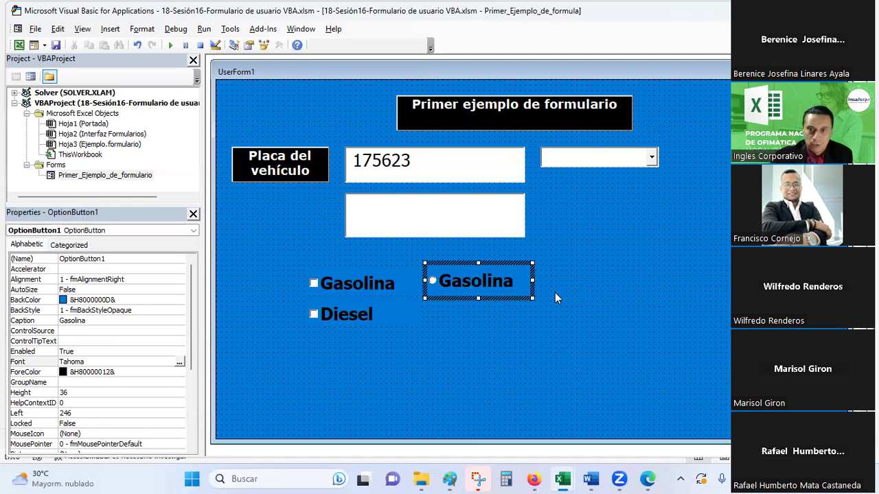
# Paste a copy beneath the Gasolina option button and caption it 'Diesel'
pyautogui.click(483, 351)
pyautogui.click(480, 274)
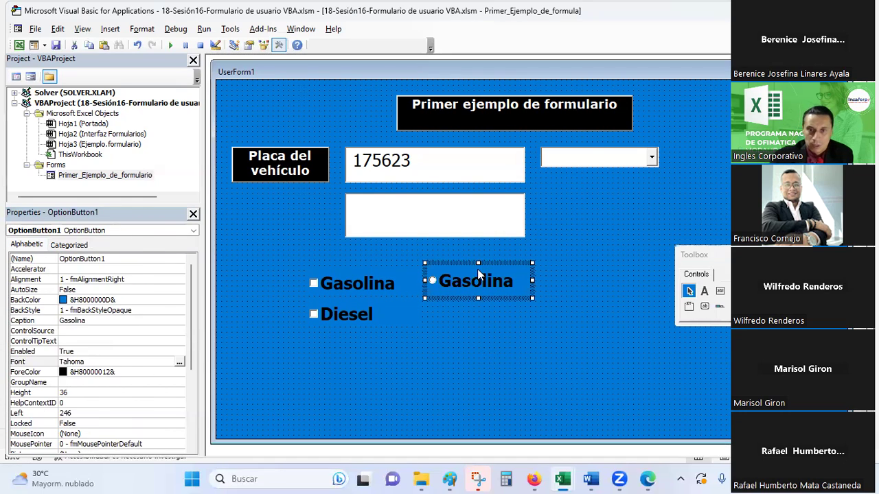
pyautogui.click(500, 353)
pyautogui.hotkey('ctrl', 'v')
pyautogui.moveTo(553, 239)
pyautogui.mouseDown()
pyautogui.moveTo(525, 298)
pyautogui.moveTo(497, 300)
pyautogui.mouseUp()
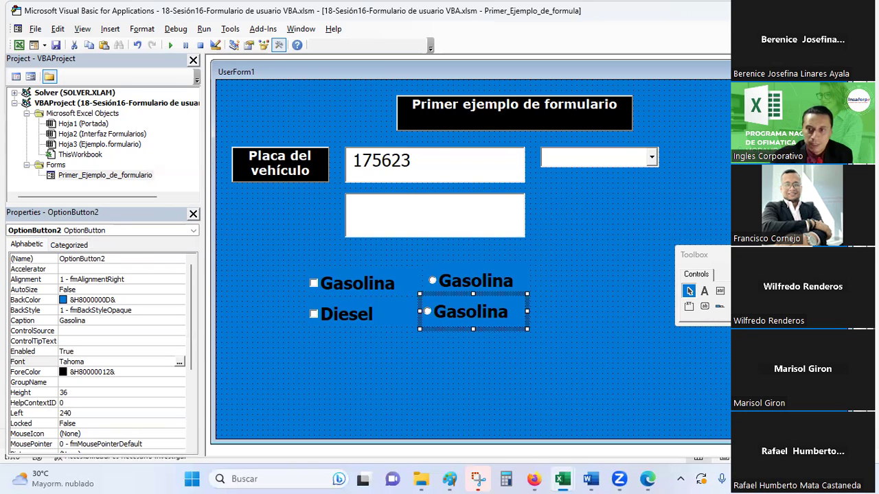
pyautogui.click(443, 314)
pyautogui.moveTo(437, 312); pyautogui.dragTo(511, 307)
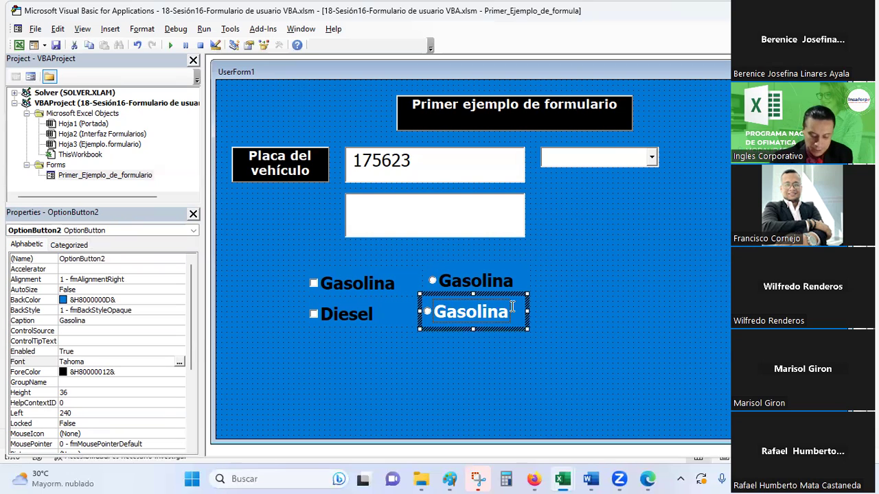
pyautogui.write('Diesel')
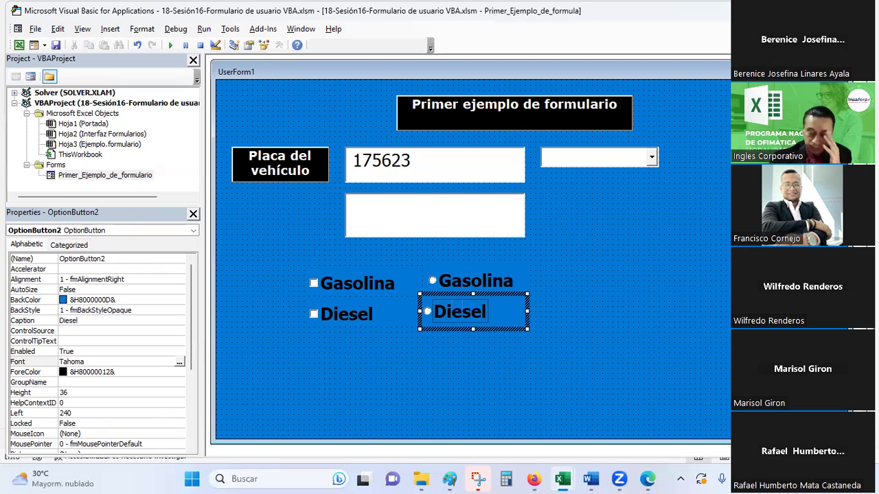
pyautogui.click(650, 381)
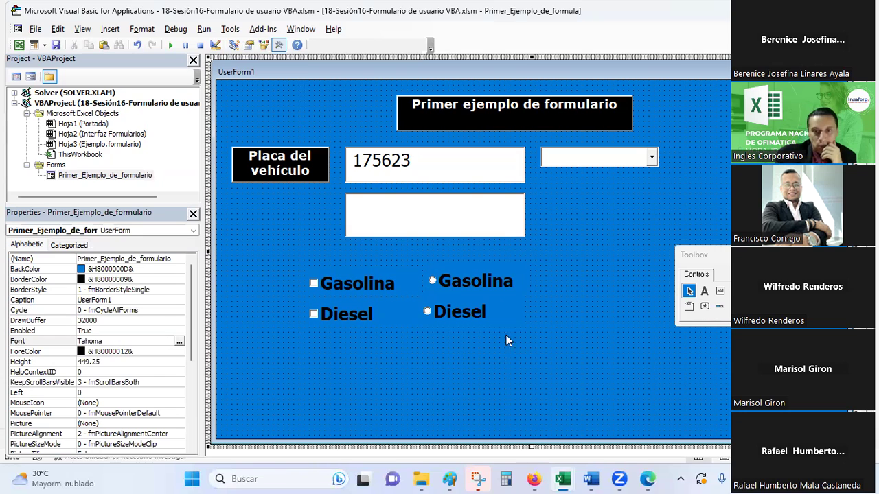
# Reposition the Gasolina option button above Diesel
pyautogui.click(505, 318)
pyautogui.click(516, 266)
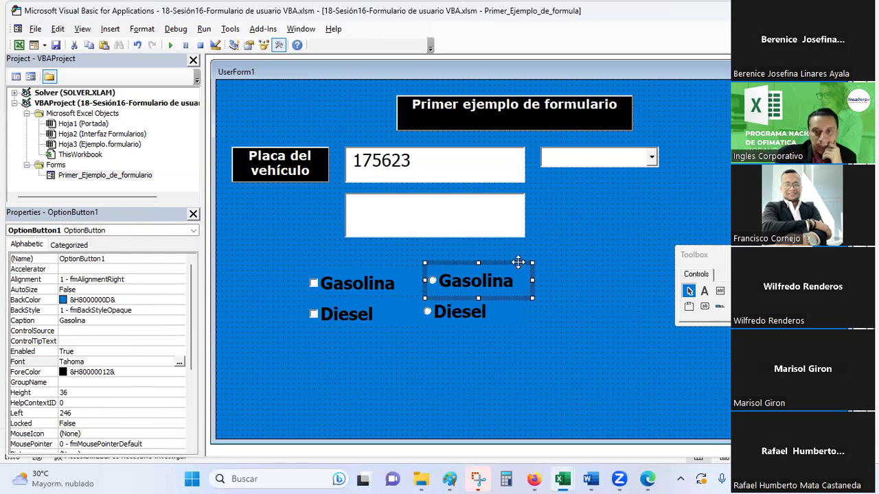
pyautogui.click(556, 259)
pyautogui.click(506, 262)
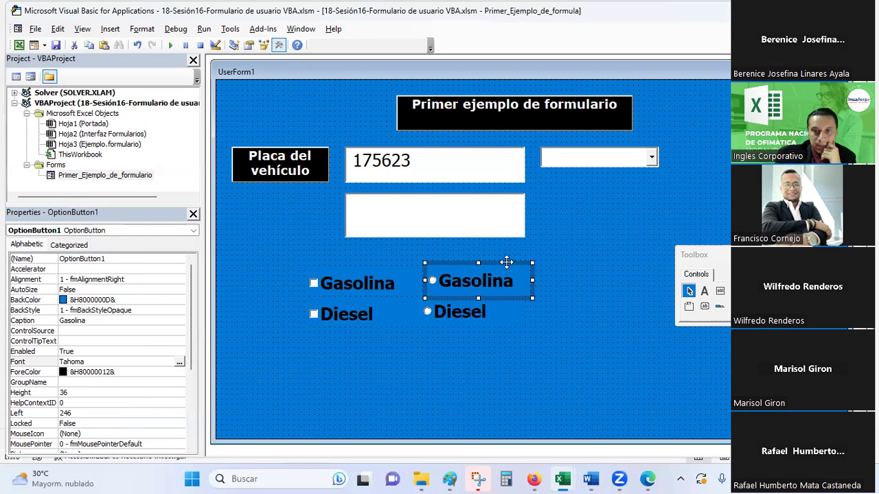
pyautogui.moveTo(506, 262); pyautogui.dragTo(512, 287)
pyautogui.moveTo(518, 325); pyautogui.dragTo(506, 260)
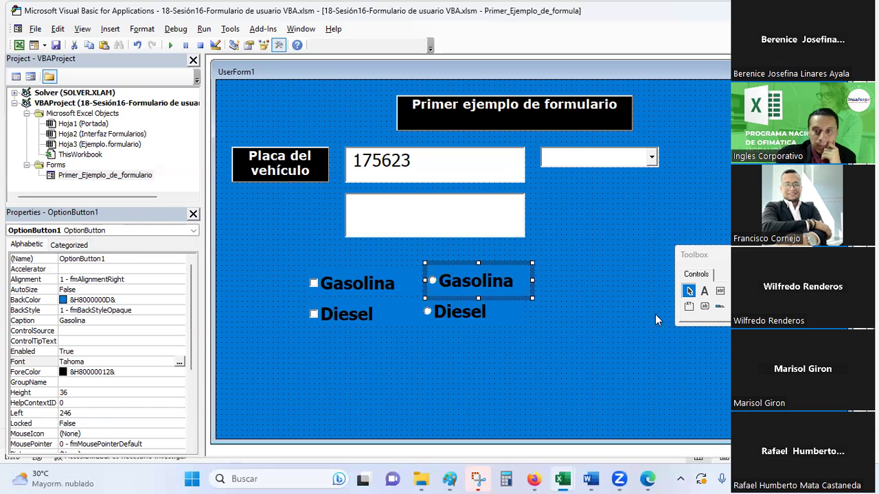
pyautogui.rightClick(504, 263)
pyautogui.click(508, 383)
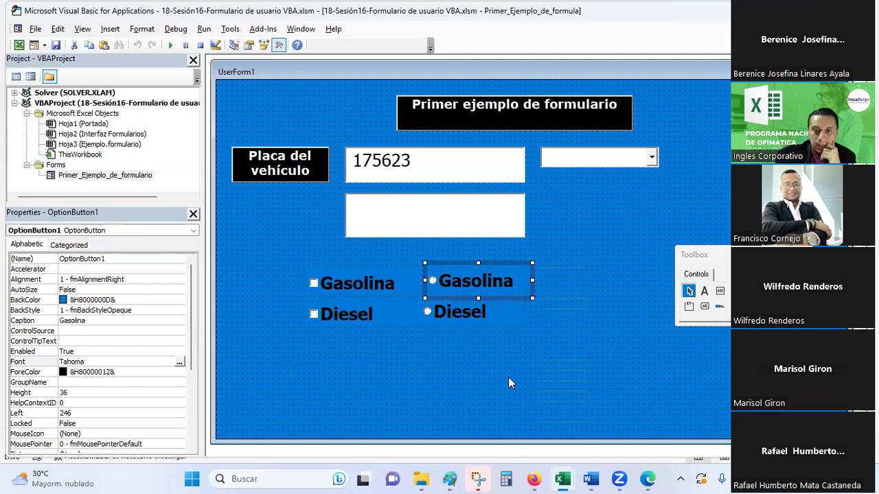
pyautogui.click(508, 383)
# Nudge the Diesel option button right to align under Gasolina
pyautogui.click(519, 310)
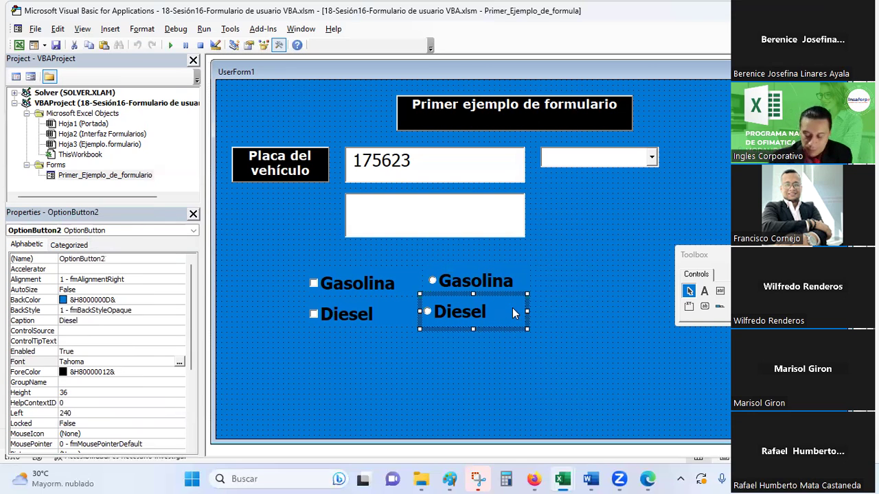
pyautogui.press('Tab')
pyautogui.click(512, 308)
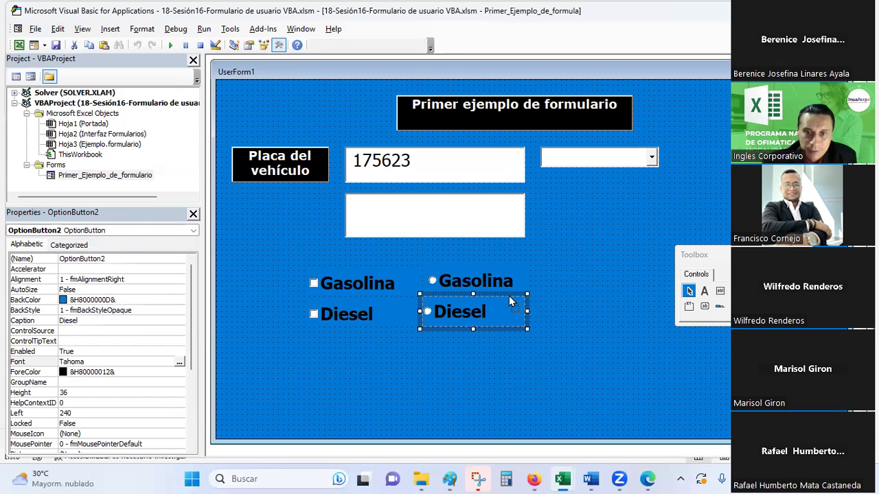
pyautogui.click(550, 373)
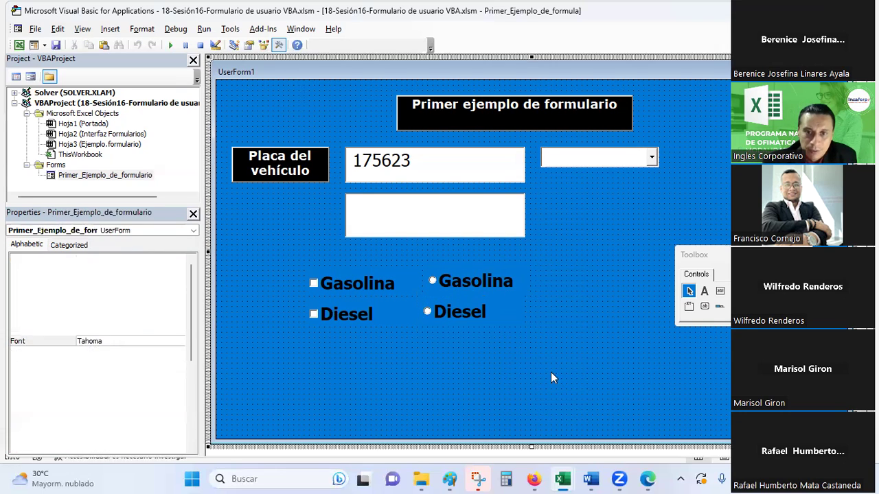
pyautogui.click(512, 315)
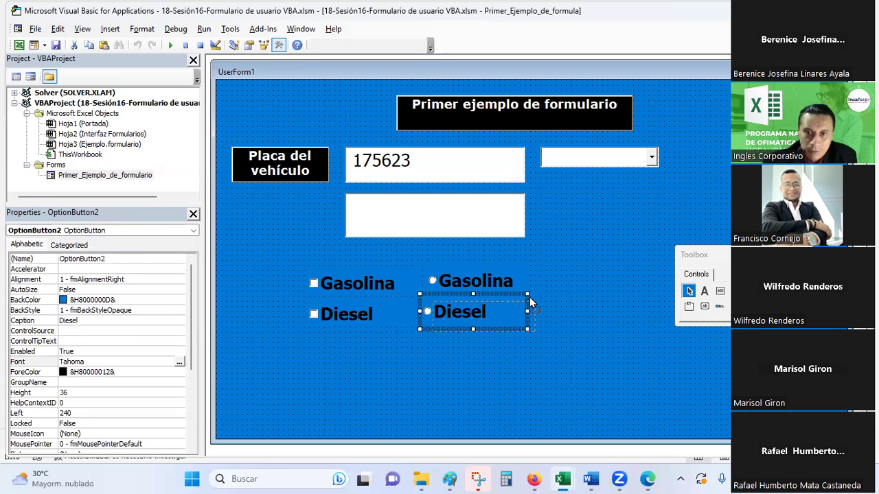
pyautogui.press('Right')
# Copy the Gasolina and Diesel option buttons and move the pasted pair to the upper right
pyautogui.click(515, 287)
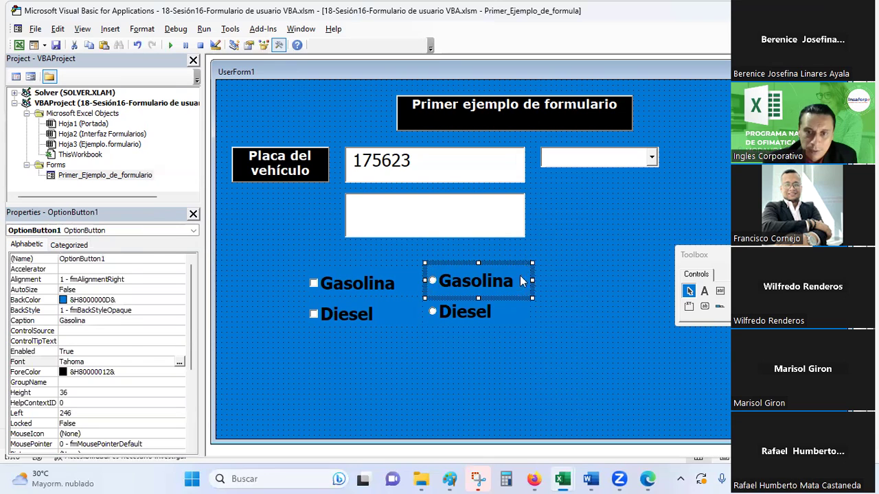
pyautogui.click(524, 332)
pyautogui.click(515, 313)
pyautogui.keyDown('ctrl'); pyautogui.click(476, 281); pyautogui.keyUp('ctrl')
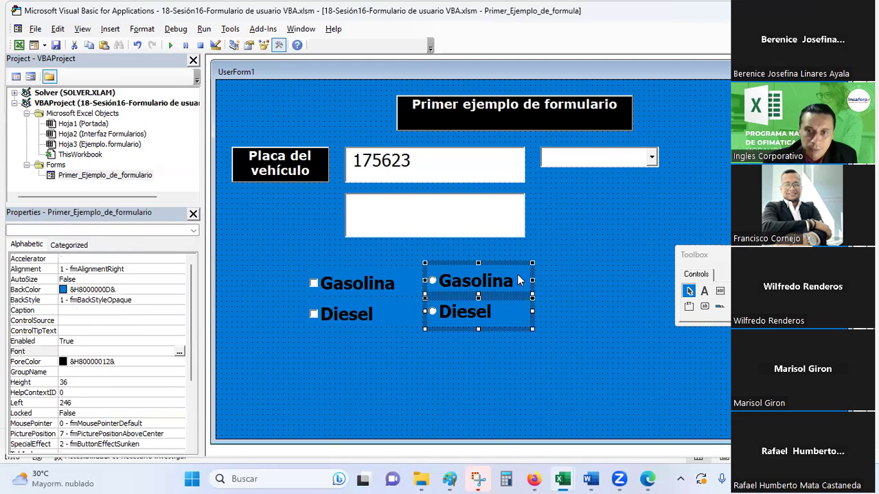
pyautogui.hotkey('ctrl', 'c')
pyautogui.hotkey('ctrl', 'v')
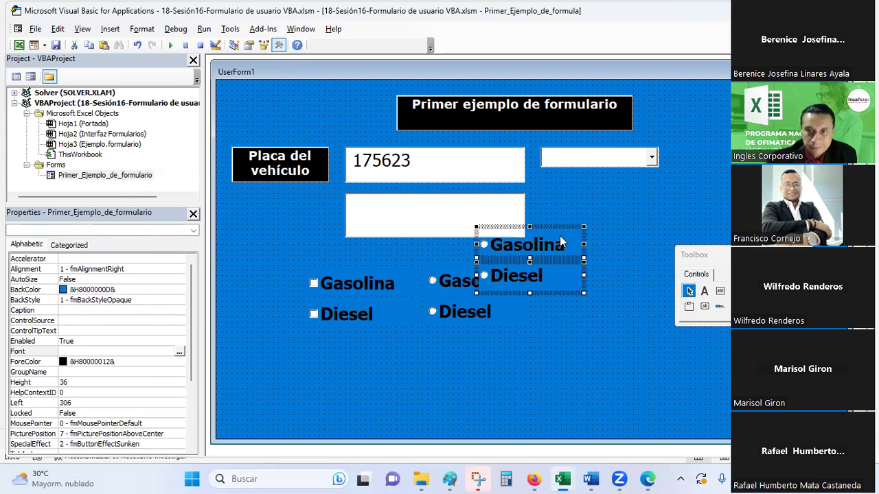
pyautogui.moveTo(565, 227); pyautogui.dragTo(647, 186)
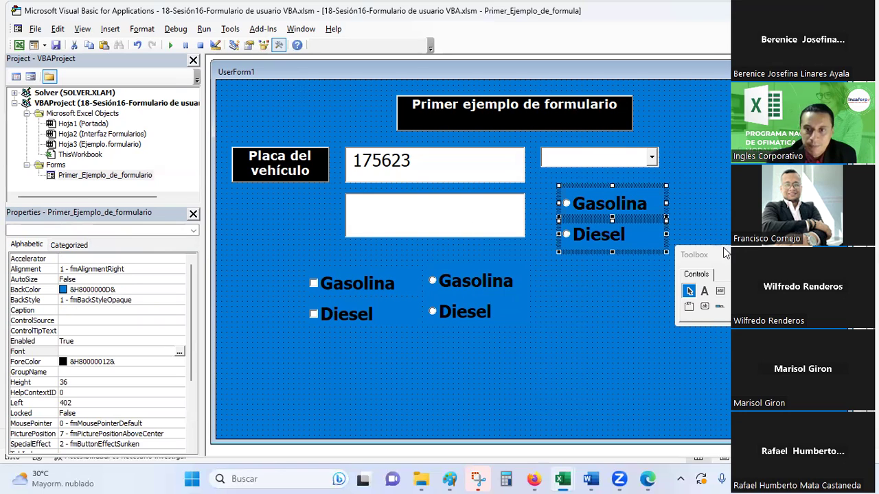
pyautogui.moveTo(694, 255); pyautogui.dragTo(711, 302)
# Draw Frame1 at the form's upper right and move it lower
pyautogui.click(705, 353)
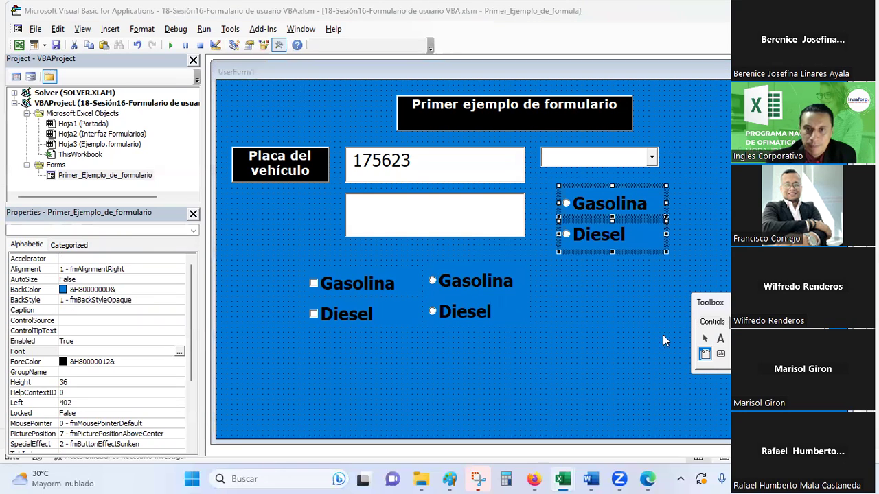
pyautogui.moveTo(540, 172); pyautogui.dragTo(699, 274)
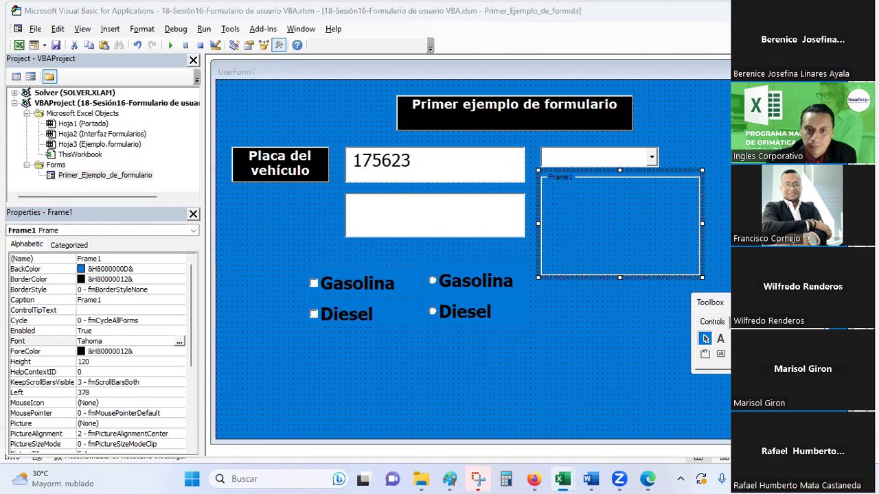
pyautogui.rightClick(656, 237)
pyautogui.click(625, 213)
pyautogui.moveTo(655, 175); pyautogui.dragTo(673, 280)
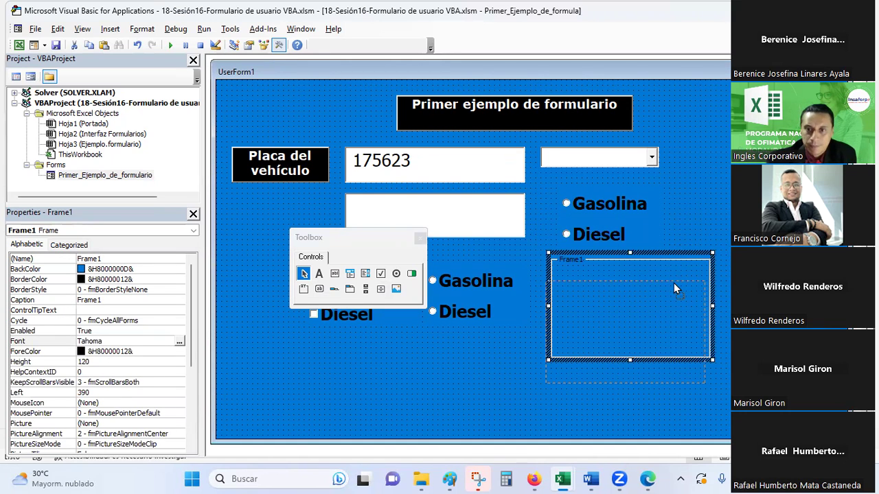
pyautogui.doubleClick(560, 292)
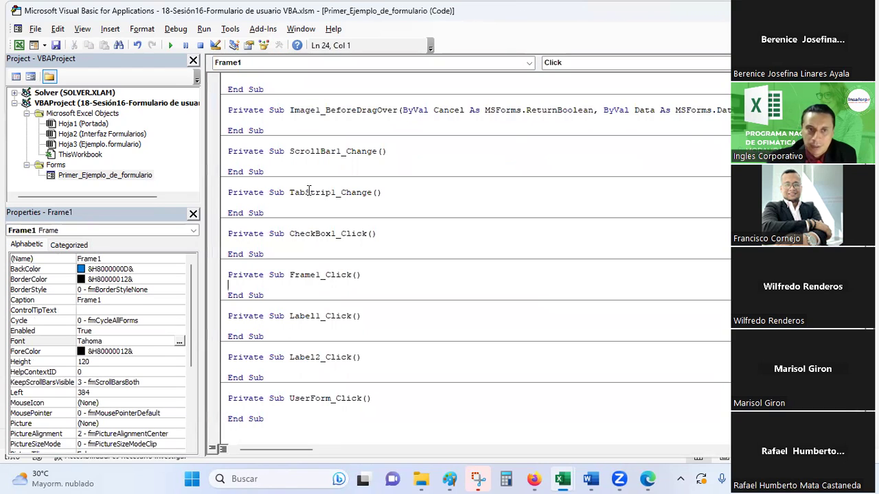
pyautogui.doubleClick(105, 175)
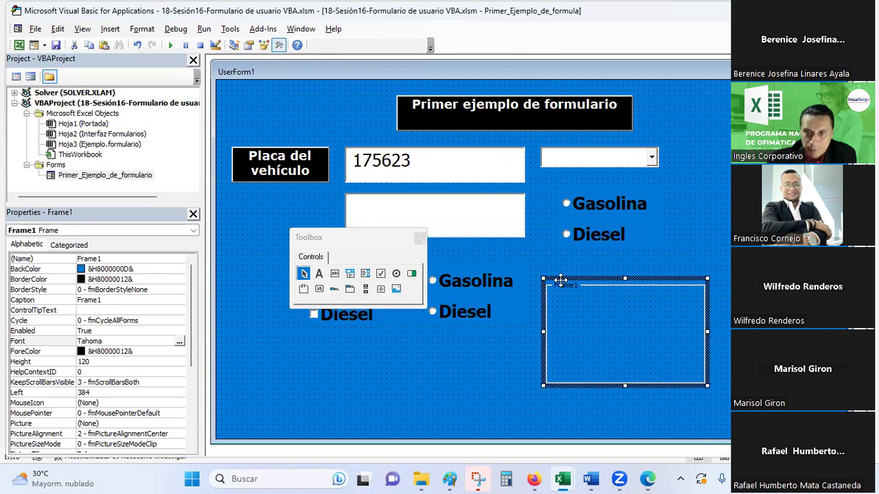
# Drag the copied Diesel and Gasolina option buttons into Frame1
pyautogui.click(592, 232)
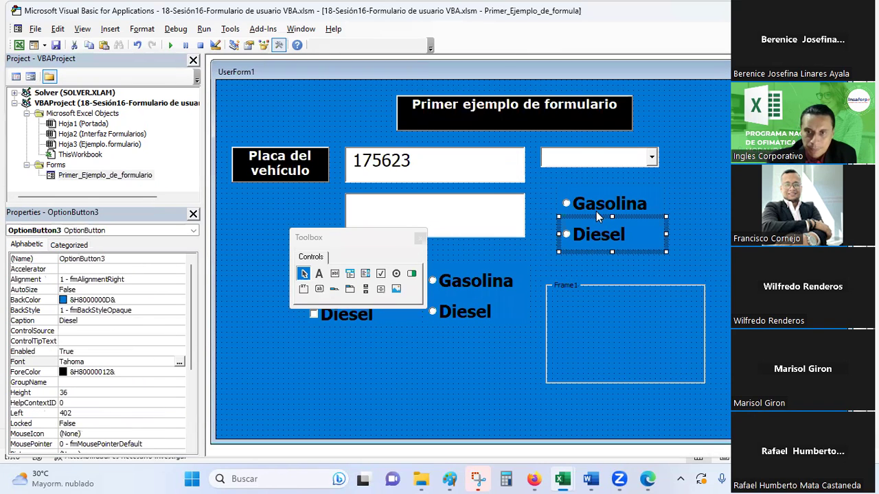
pyautogui.moveTo(593, 216)
pyautogui.mouseDown()
pyautogui.moveTo(602, 361)
pyautogui.moveTo(602, 344)
pyautogui.mouseUp()
pyautogui.click(606, 204)
pyautogui.moveTo(607, 205); pyautogui.dragTo(599, 312)
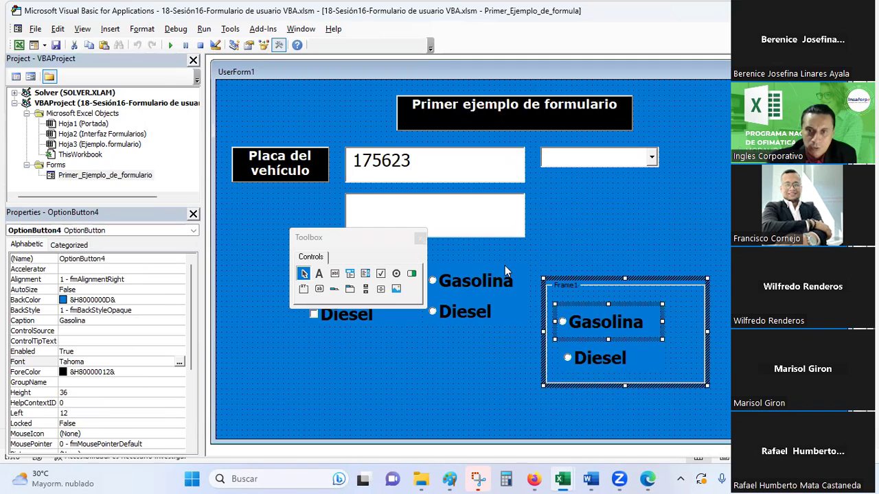
pyautogui.click(567, 278)
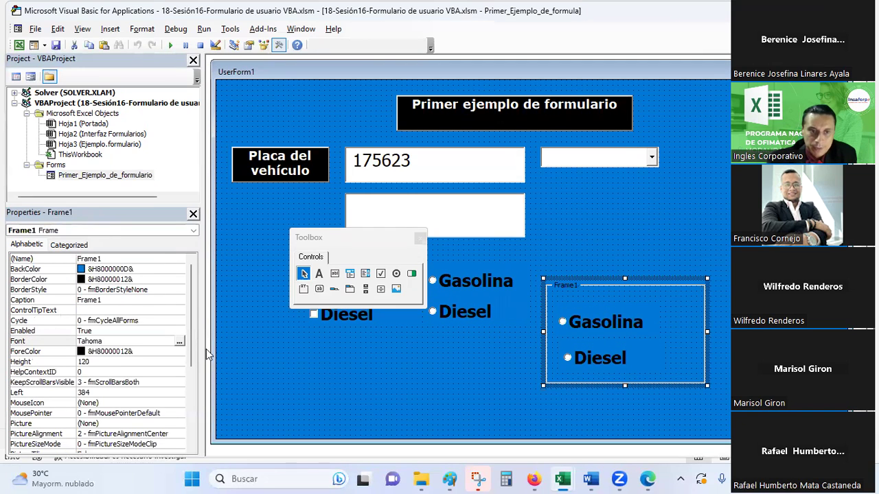
# Caption Frame1 'Tipo de combustible' in bold 14-point font
pyautogui.click(108, 303)
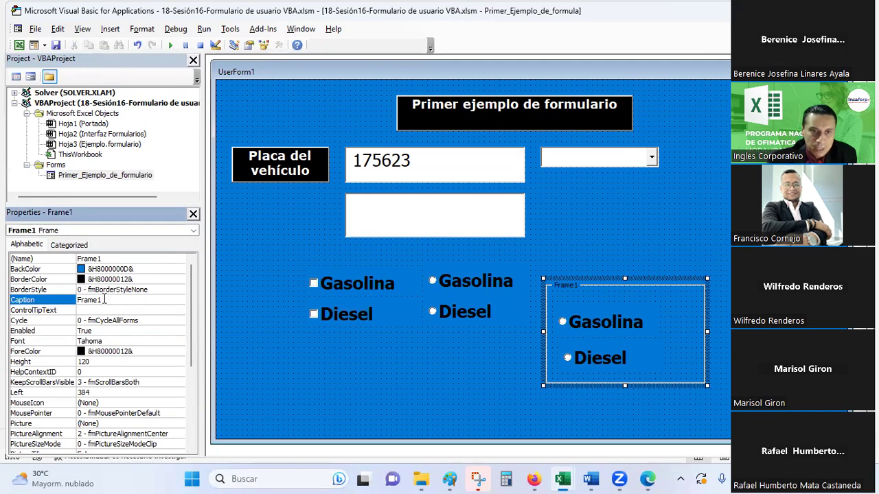
pyautogui.click(77, 302)
pyautogui.write('Tipo de combustible')
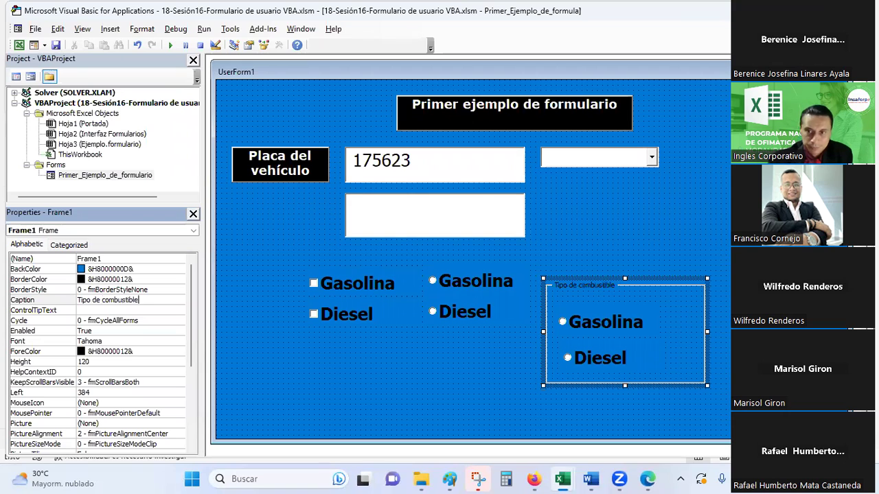
pyautogui.click(181, 344)
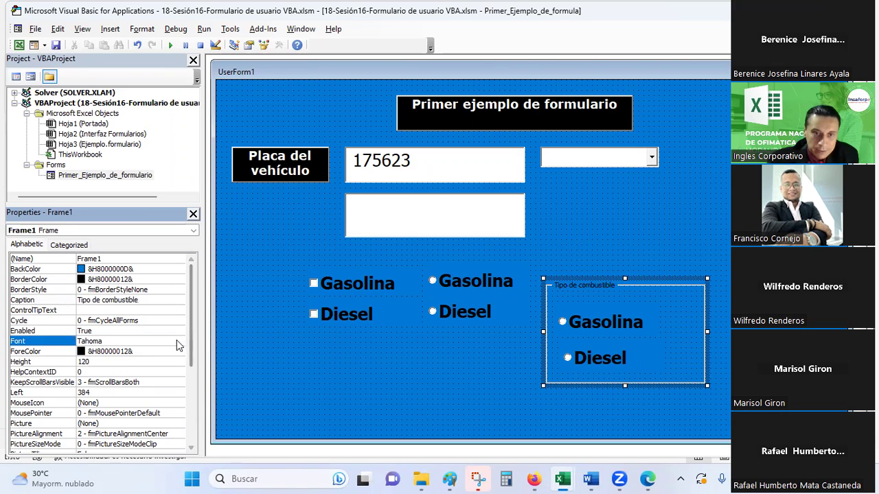
pyautogui.click(179, 343)
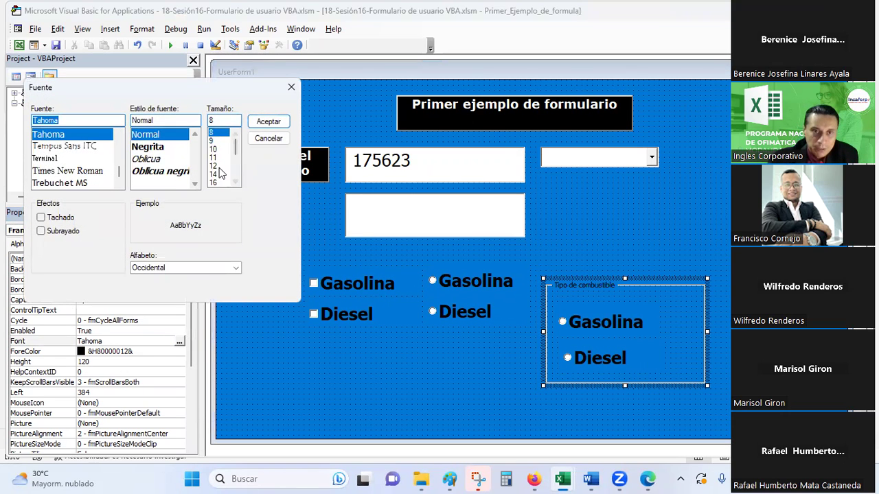
pyautogui.click(214, 173)
pyautogui.click(147, 146)
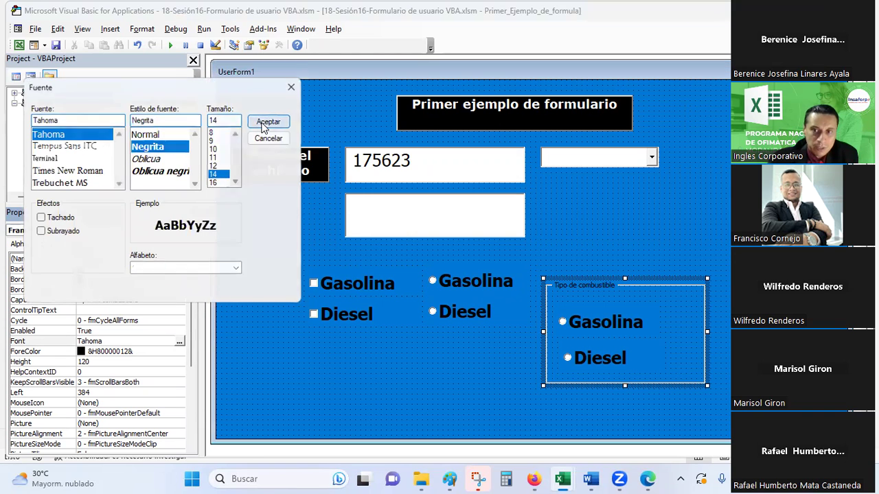
pyautogui.click(268, 122)
pyautogui.click(695, 242)
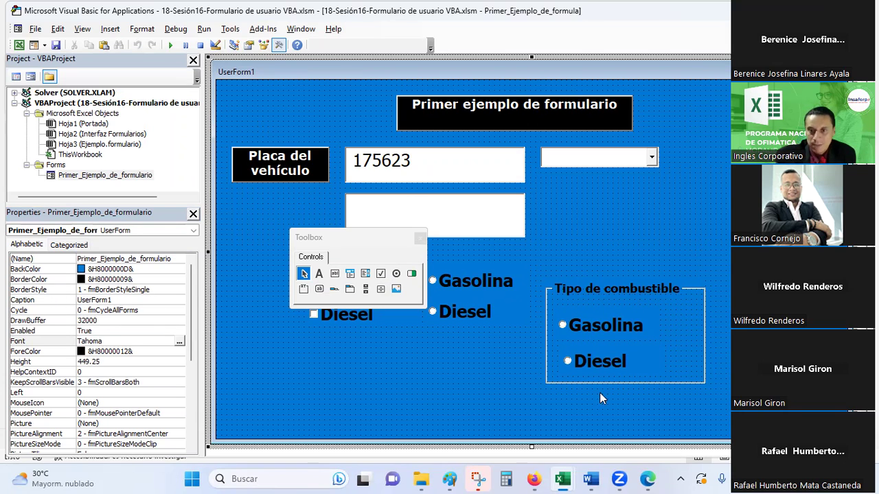
# Shift the framed Diesel option left to line up under Gasolina
pyautogui.click(571, 351)
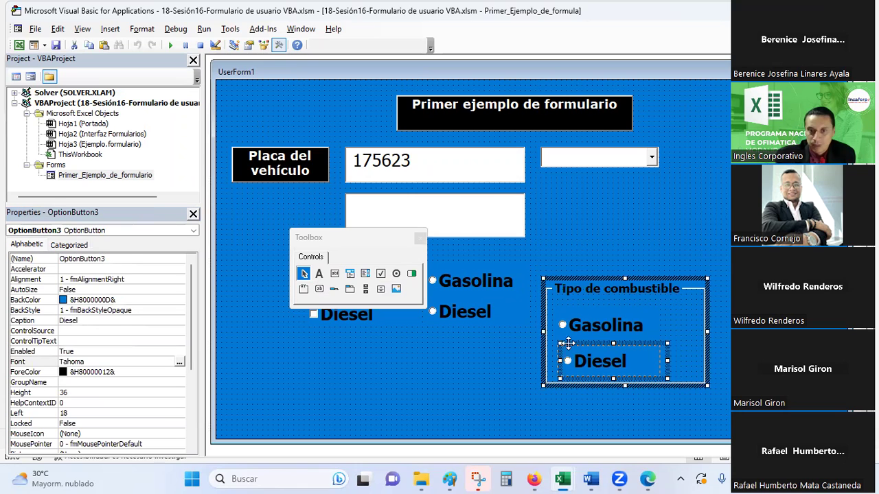
pyautogui.moveTo(571, 349); pyautogui.dragTo(566, 349)
pyautogui.click(431, 360)
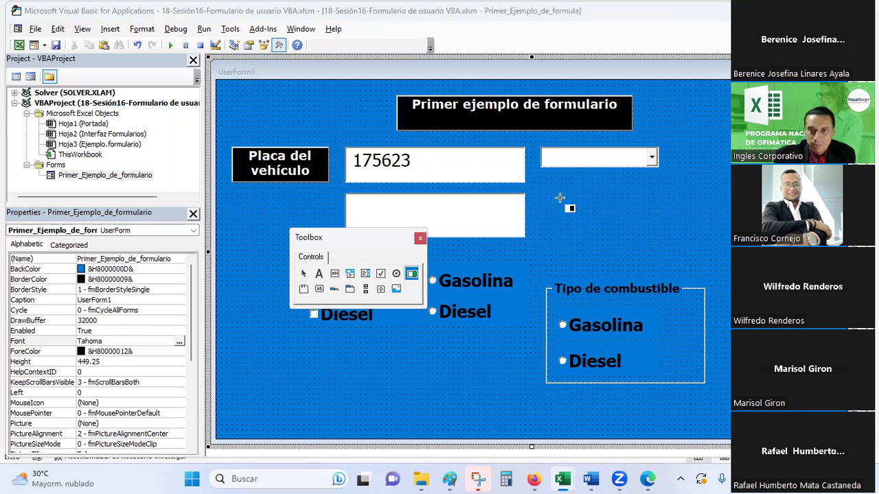
# Draw ToggleButton1 below the dropdown and widen it so its caption fits
pyautogui.moveTo(554, 192); pyautogui.dragTo(610, 221)
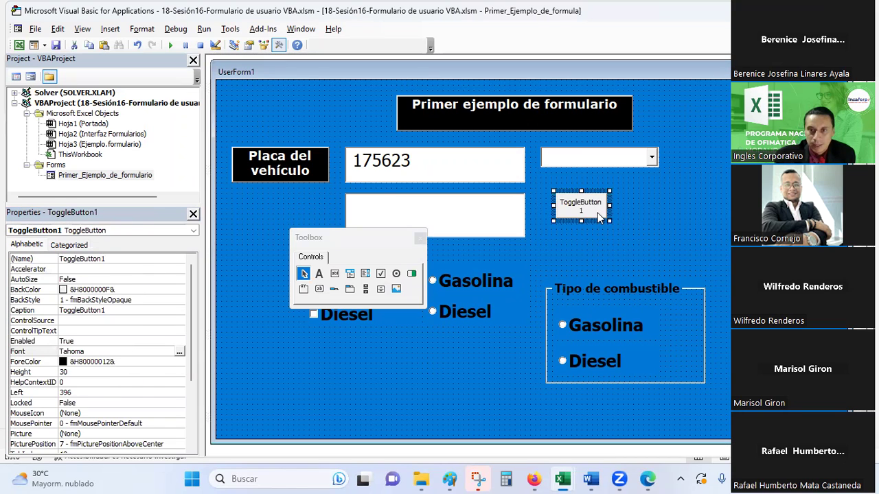
pyautogui.click(594, 206)
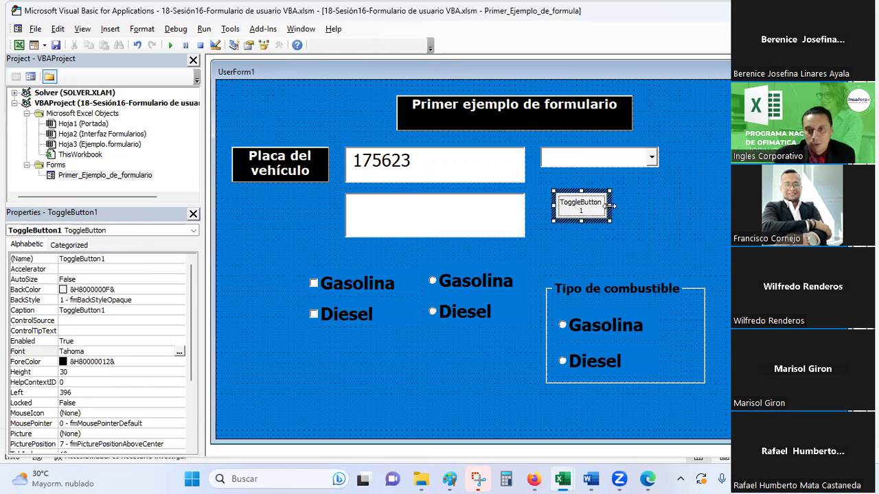
pyautogui.moveTo(610, 206); pyautogui.dragTo(618, 206)
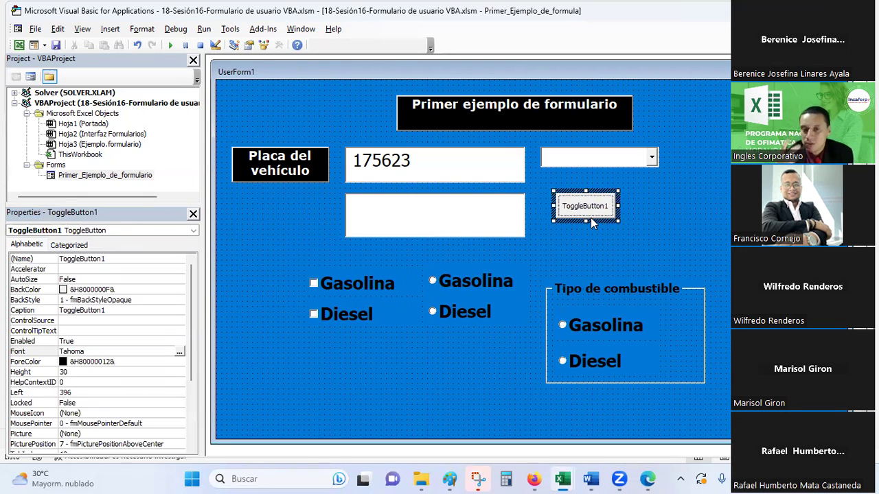
pyautogui.click(553, 236)
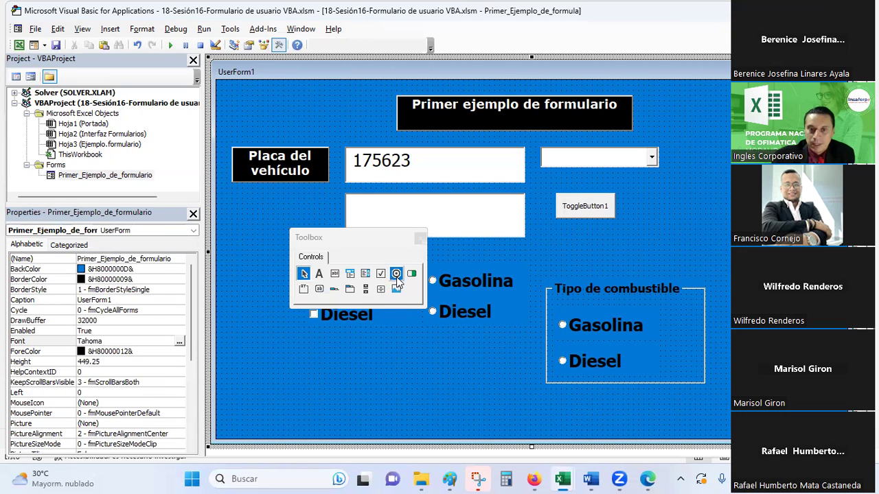
# Draw CommandButton1 beside ToggleButton1
pyautogui.click(322, 292)
pyautogui.moveTo(633, 195)
pyautogui.mouseDown()
pyautogui.moveTo(650, 217)
pyautogui.moveTo(710, 218)
pyautogui.mouseUp()
pyautogui.click(699, 251)
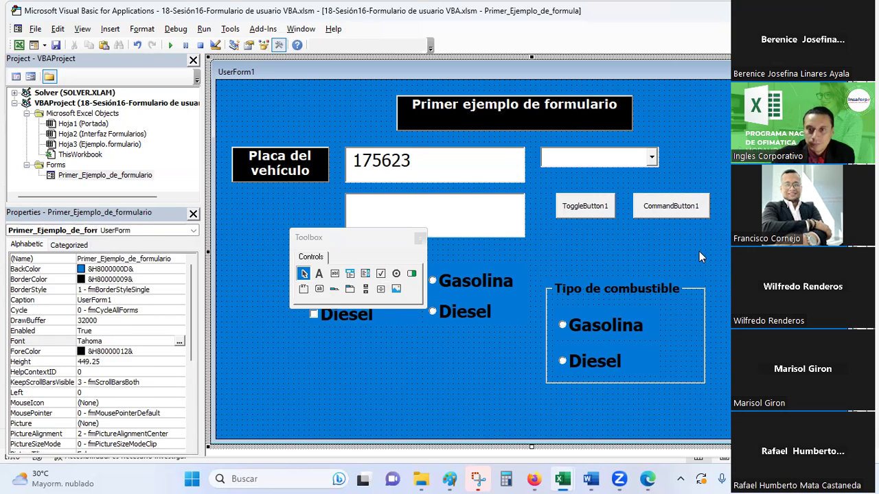
pyautogui.click(670, 212)
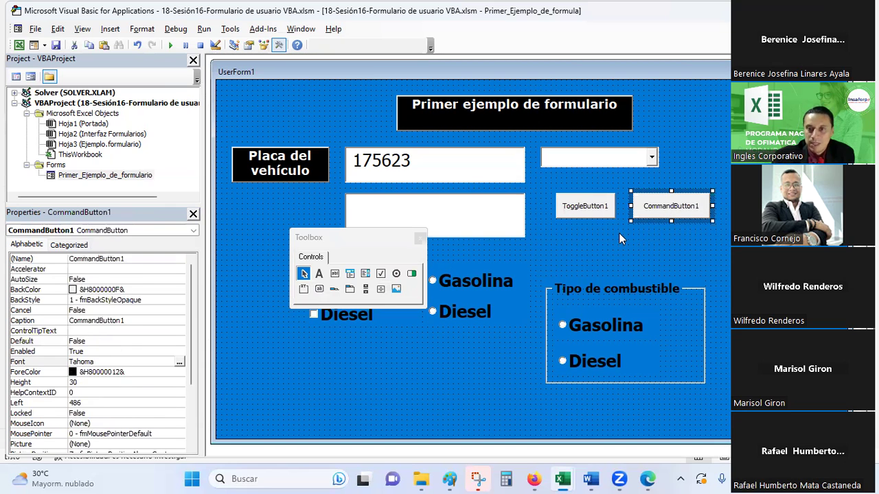
pyautogui.hotkey('alt', 'Tab')
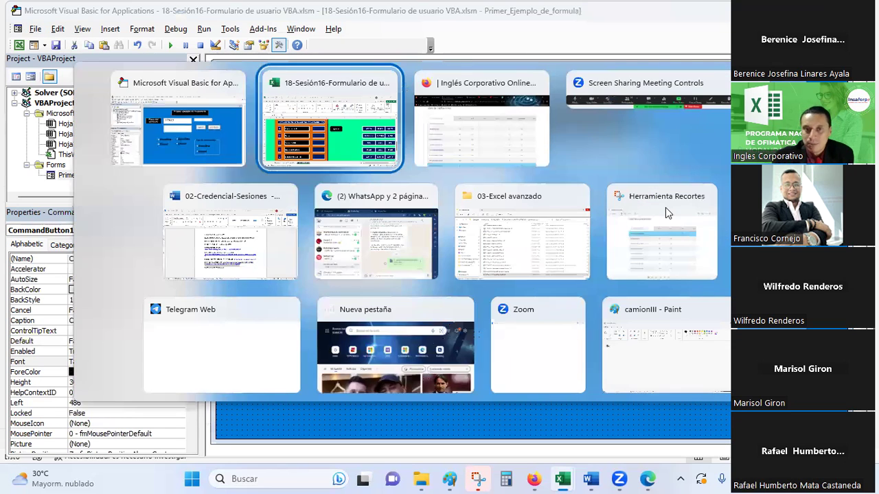
pyautogui.click(175, 440)
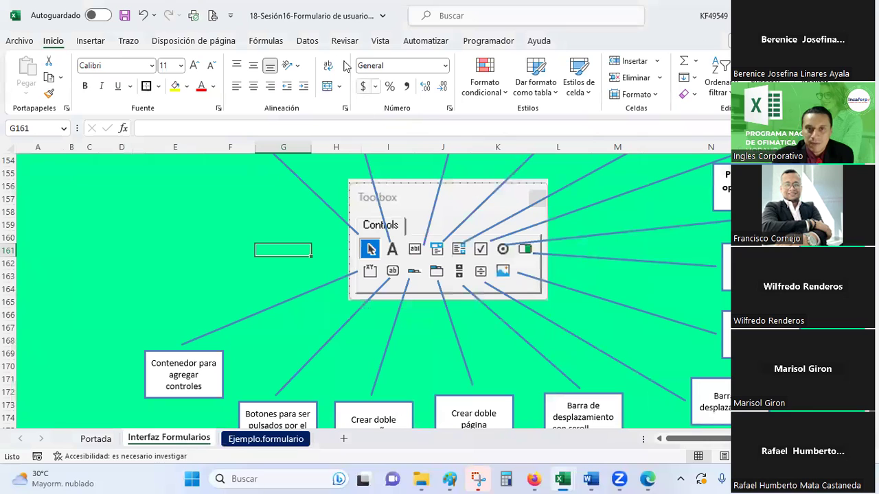
pyautogui.click(489, 41)
pyautogui.click(380, 76)
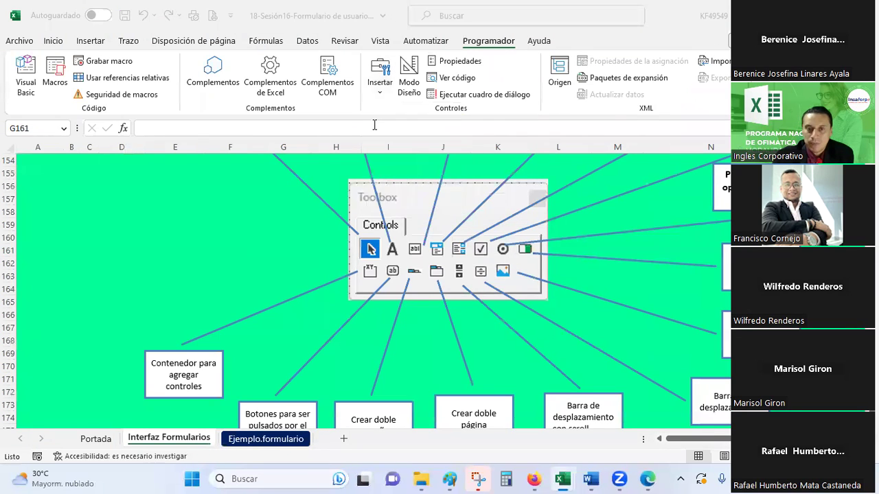
pyautogui.hotkey('alt', 'Tab')
pyautogui.click(373, 123)
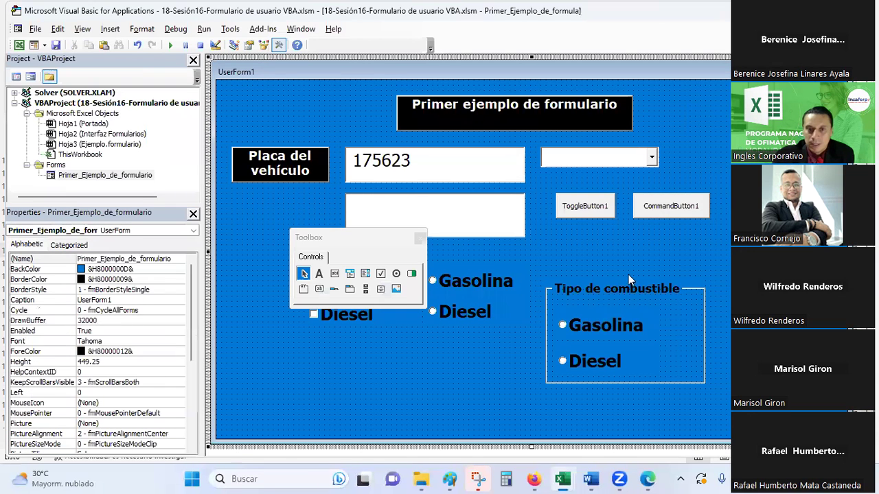
# Draw SpinButton1 and shrink it to height 24 beside CommandButton1
pyautogui.click(380, 289)
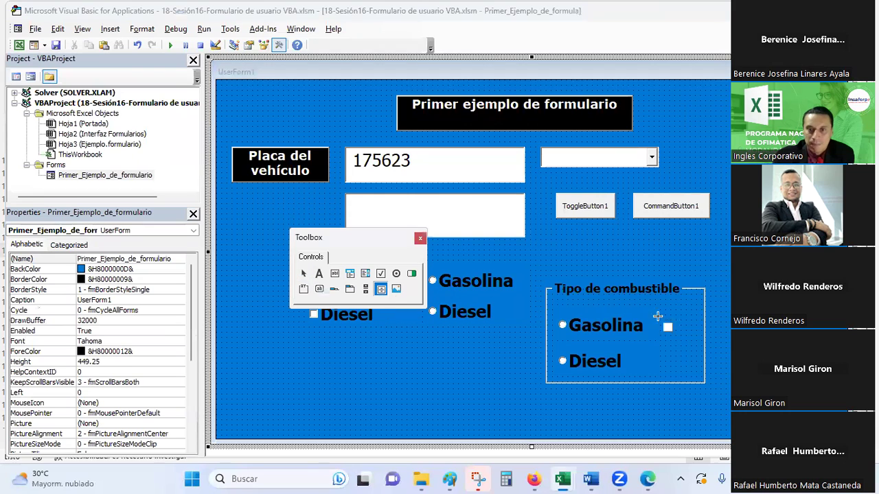
pyautogui.moveTo(748, 206); pyautogui.dragTo(759, 265)
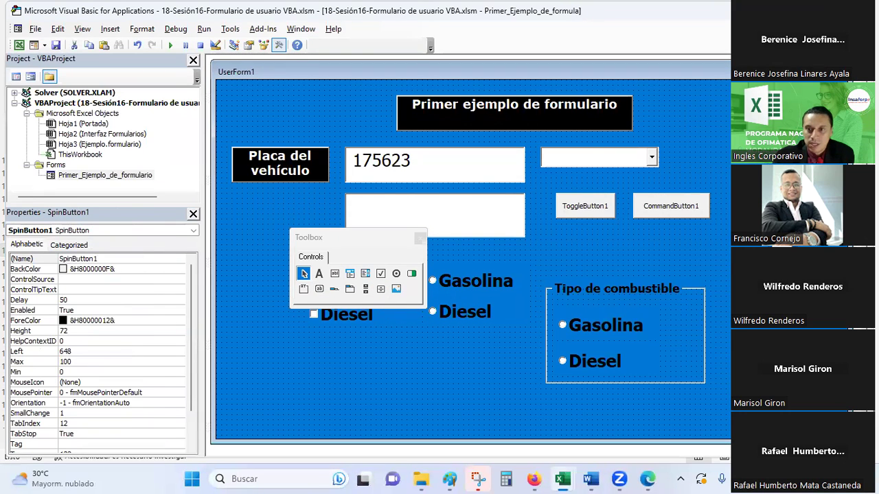
pyautogui.moveTo(762, 247); pyautogui.dragTo(722, 246)
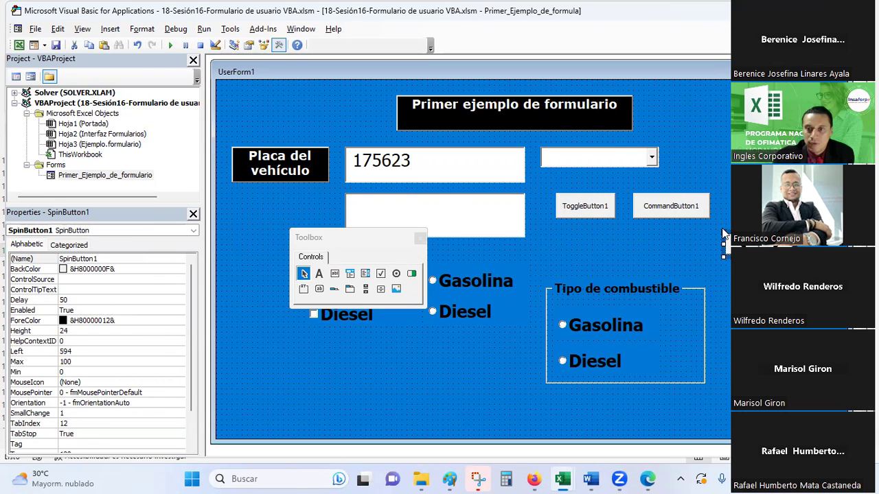
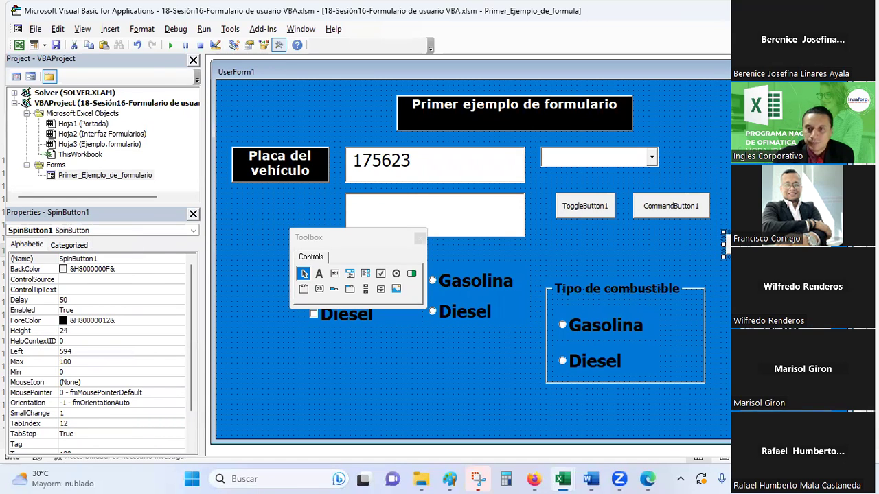
# Paste a copy of SpinButton1 at the form's right edge and stretch it to 60 high
pyautogui.click(720, 248)
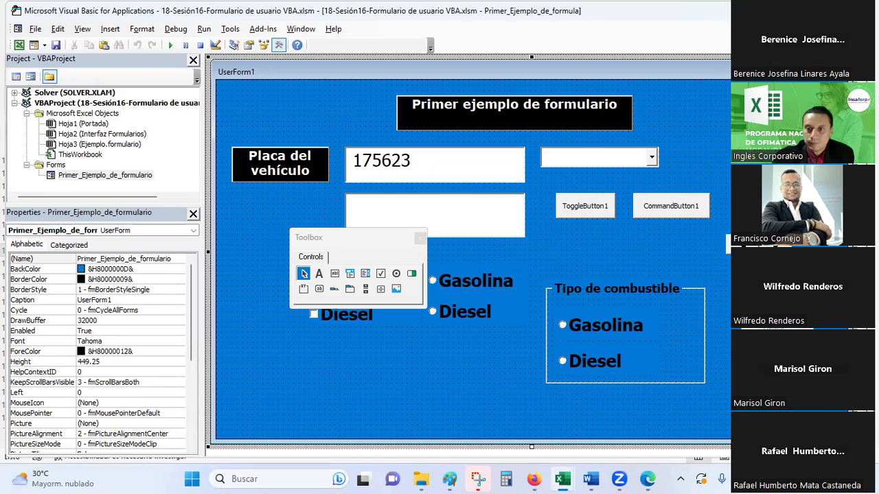
pyautogui.hotkey('ctrl', 'v')
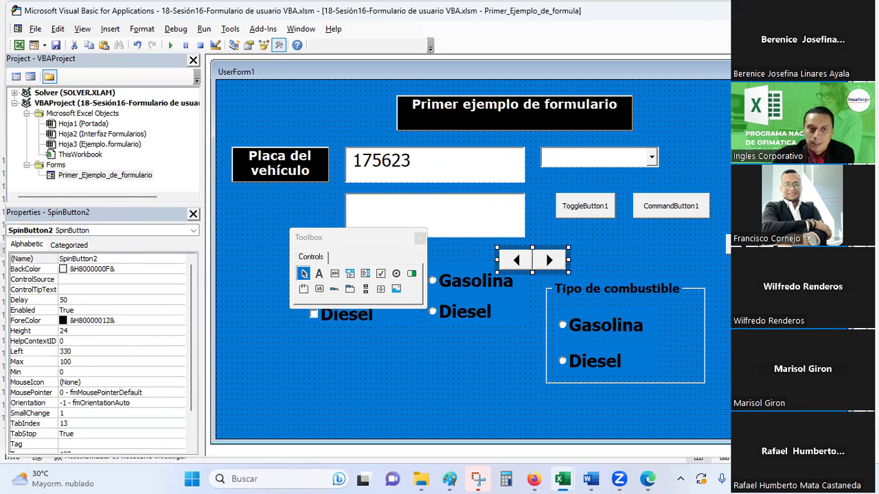
pyautogui.press('Delete')
pyautogui.click(725, 204)
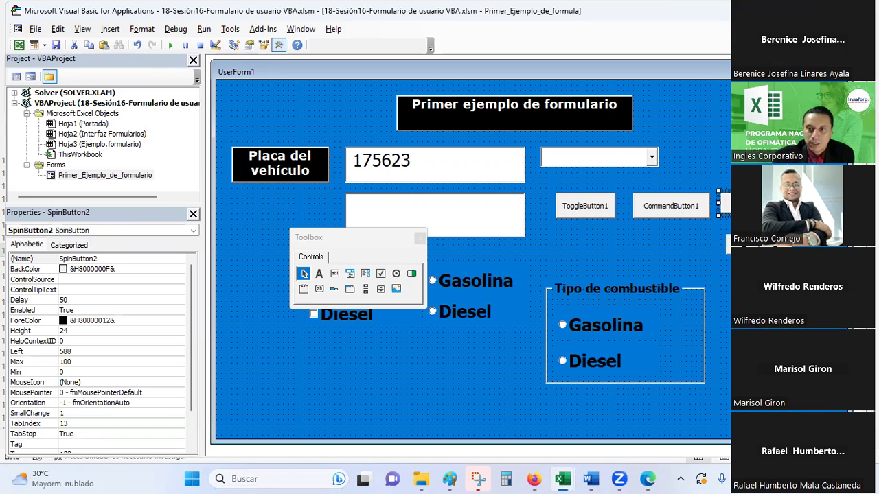
pyautogui.moveTo(725, 204); pyautogui.dragTo(762, 213)
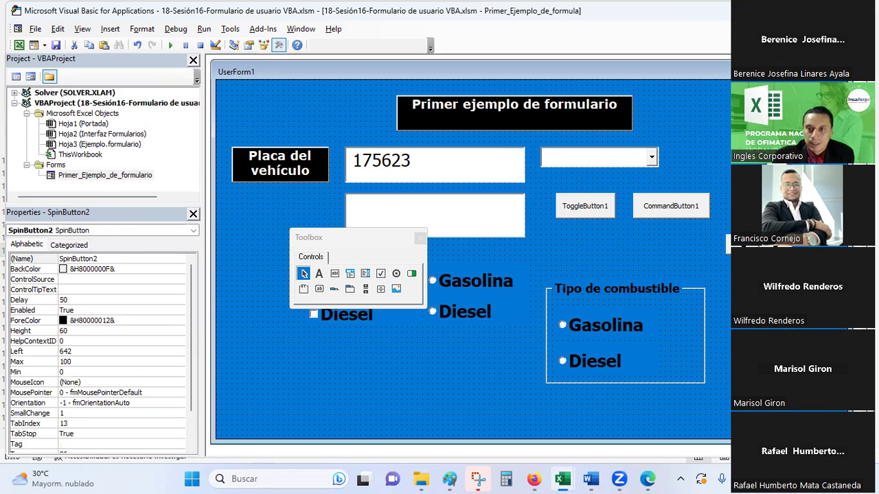
pyautogui.press('Escape')
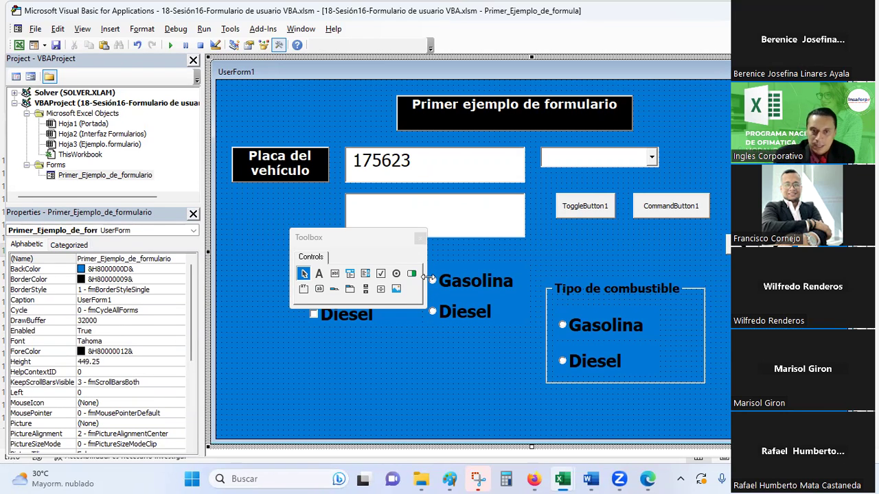
pyautogui.click(366, 294)
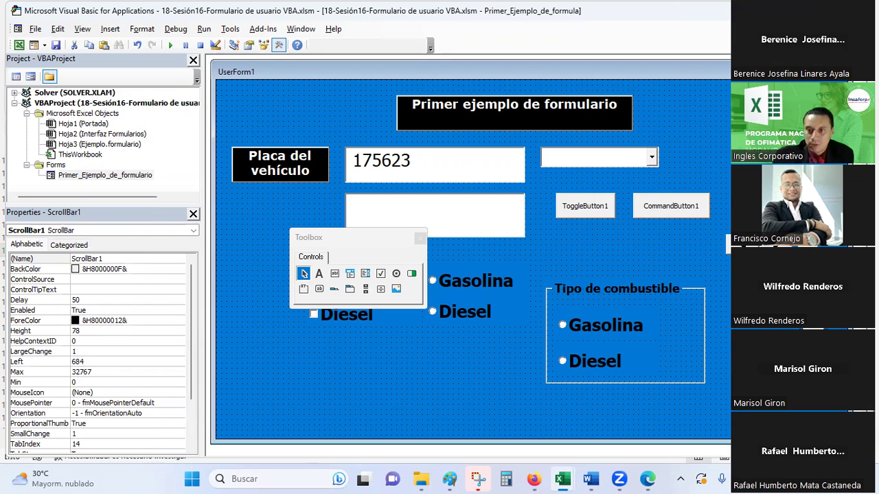
# Move ScrollBar1 beside the list box and send it backward
pyautogui.press('Escape')
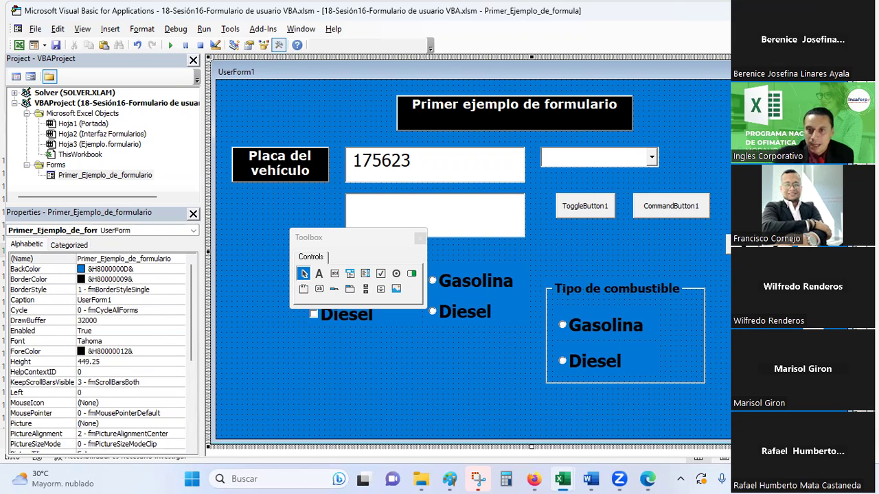
pyautogui.press('Tab')
pyautogui.moveTo(515, 236); pyautogui.dragTo(519, 233)
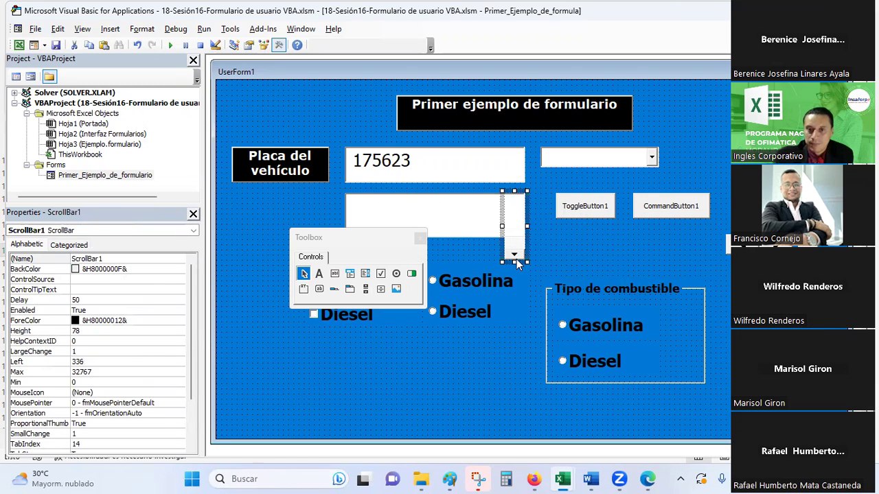
pyautogui.moveTo(511, 237); pyautogui.dragTo(512, 236)
pyautogui.rightClick(515, 218)
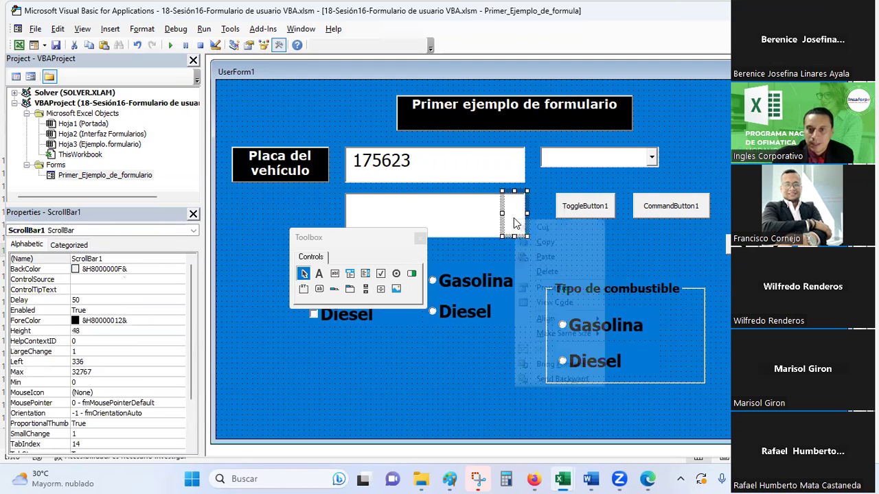
pyautogui.click(564, 364)
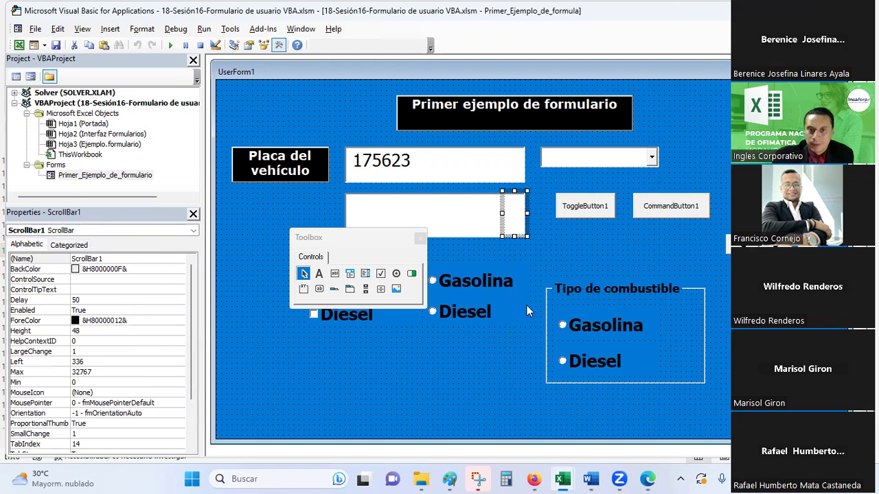
# Fix the list box and scroll bar stacking, then place the 48-high scroll bar beside Gasolina
pyautogui.rightClick(482, 200)
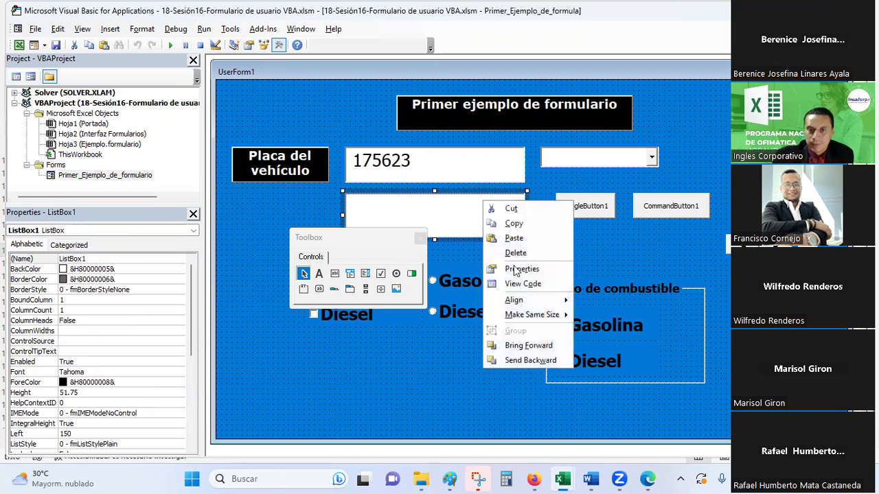
pyautogui.click(530, 361)
pyautogui.click(549, 249)
pyautogui.click(509, 211)
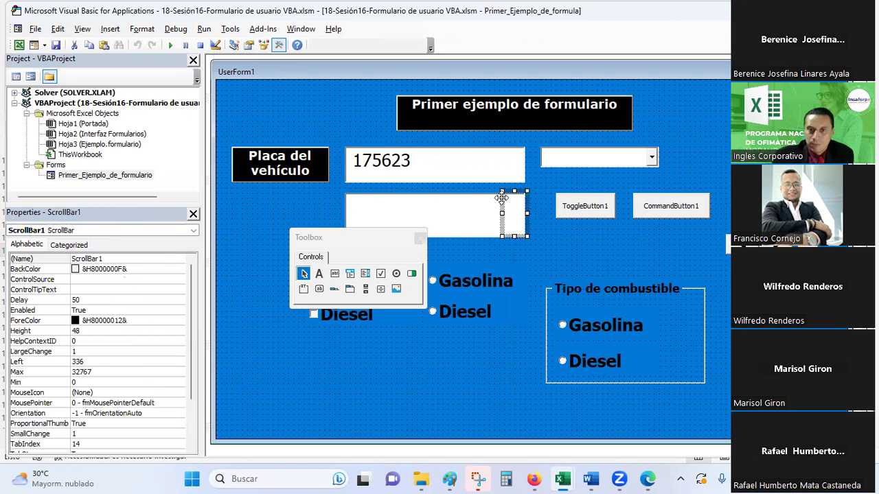
pyautogui.moveTo(508, 204); pyautogui.dragTo(533, 209)
pyautogui.rightClick(534, 209)
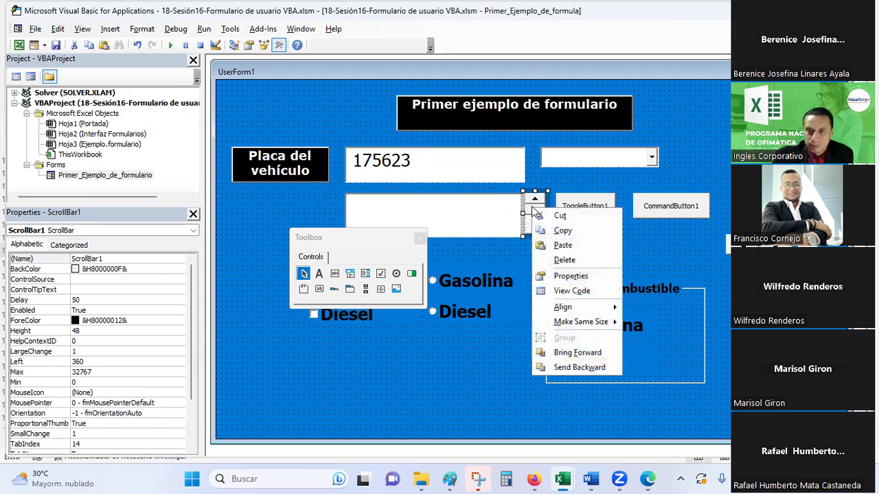
pyautogui.click(583, 353)
pyautogui.moveTo(533, 220)
pyautogui.mouseDown()
pyautogui.moveTo(510, 222)
pyautogui.moveTo(518, 280)
pyautogui.mouseUp()
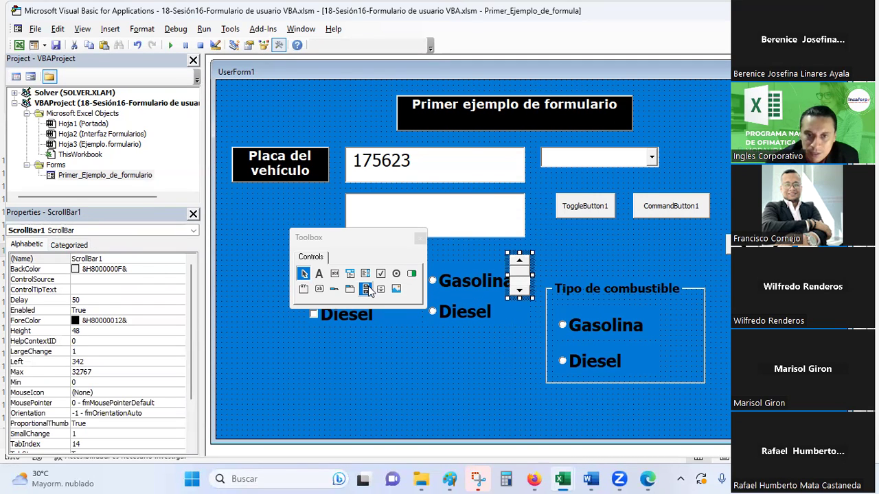
# Draw ScrollBar2, bring it to the front, and move it to the form's right edge
pyautogui.click(366, 288)
pyautogui.moveTo(499, 198); pyautogui.dragTo(527, 236)
pyautogui.rightClick(528, 215)
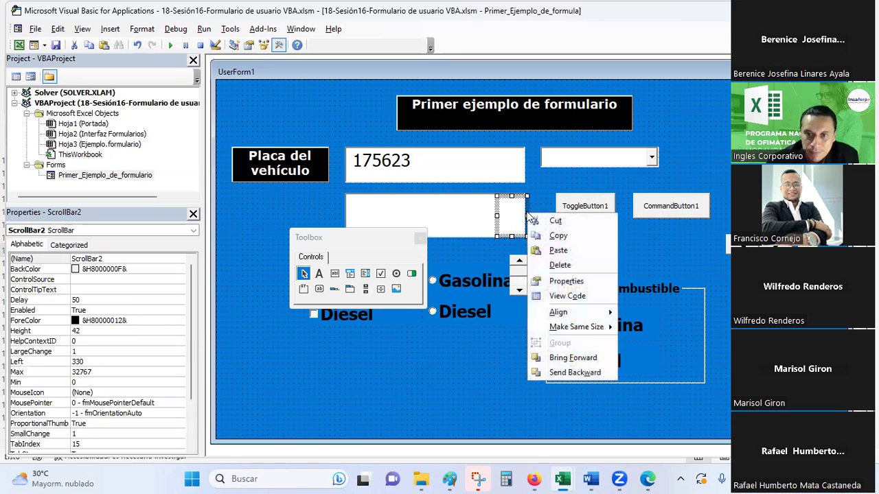
pyautogui.click(565, 359)
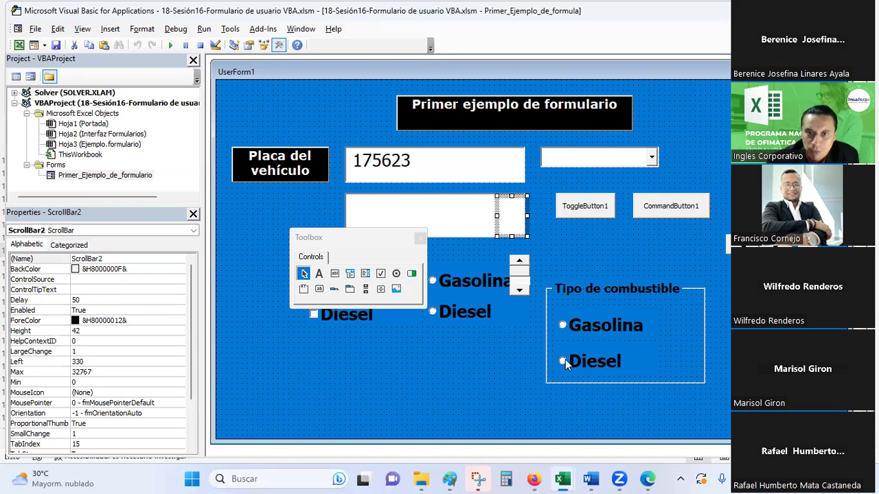
pyautogui.moveTo(702, 252); pyautogui.dragTo(726, 283)
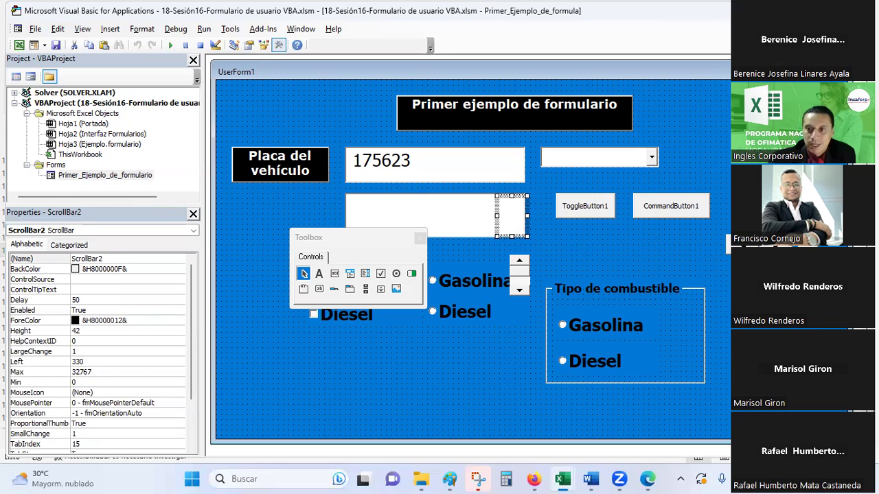
pyautogui.moveTo(511, 216); pyautogui.dragTo(801, 216)
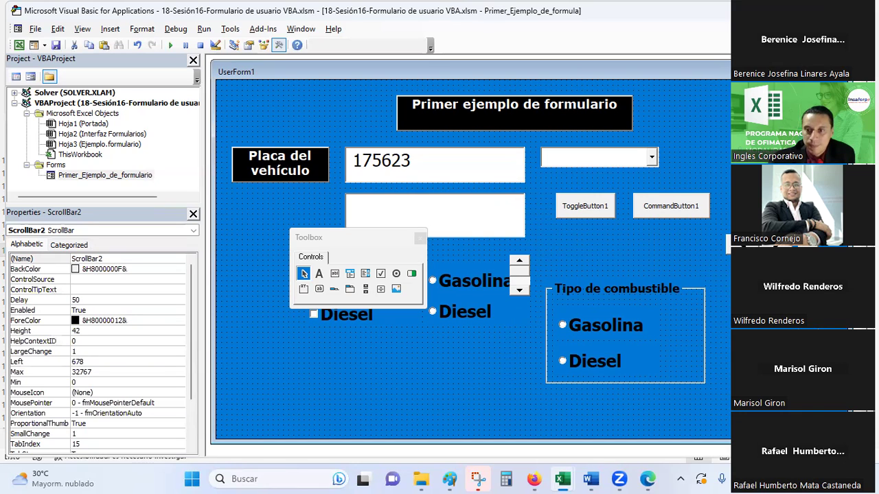
# Move ScrollBar1 beside the Tipo de combustible frame and cut it to 24 high
pyautogui.click(521, 268)
pyautogui.moveTo(511, 253); pyautogui.dragTo(682, 306)
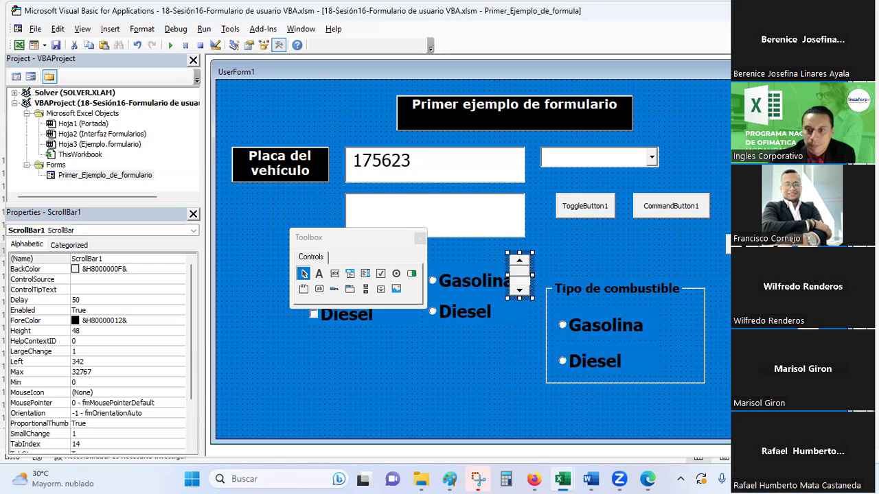
pyautogui.moveTo(762, 274); pyautogui.dragTo(779, 274)
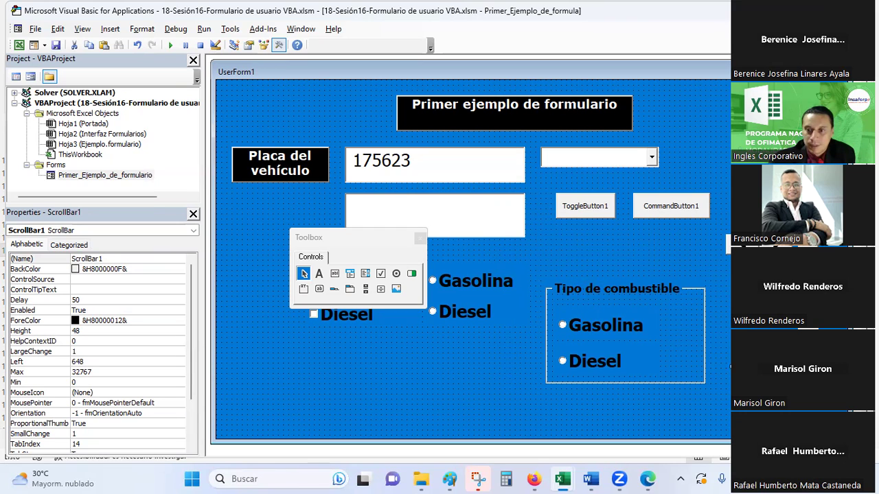
pyautogui.moveTo(727, 374); pyautogui.dragTo(695, 386)
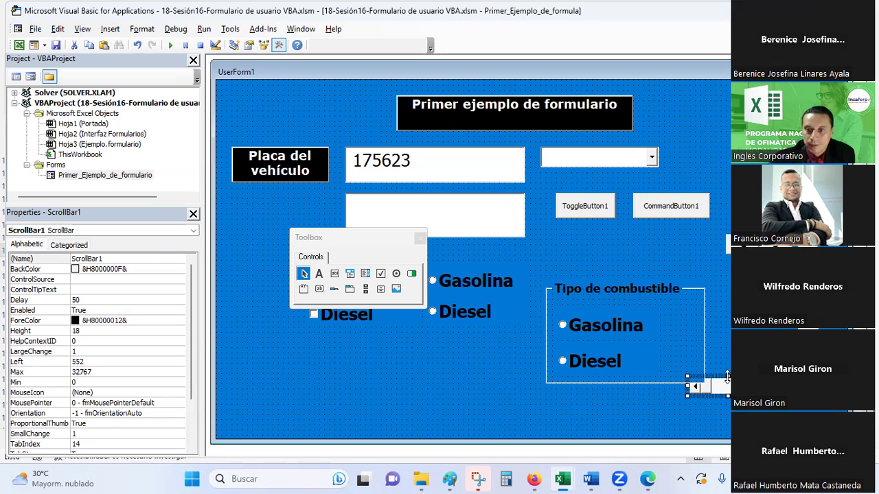
pyautogui.moveTo(727, 377); pyautogui.dragTo(726, 372)
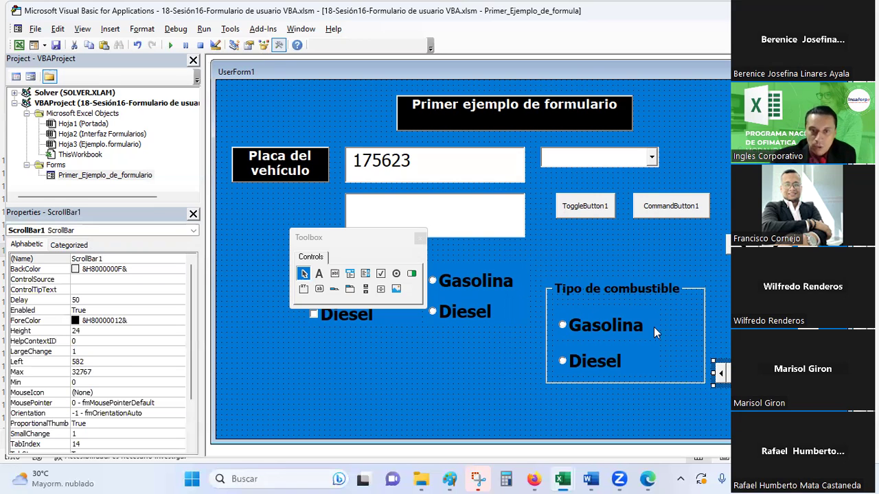
# Draw an image box in the form's lower left and move the Toolbox aside
pyautogui.click(396, 289)
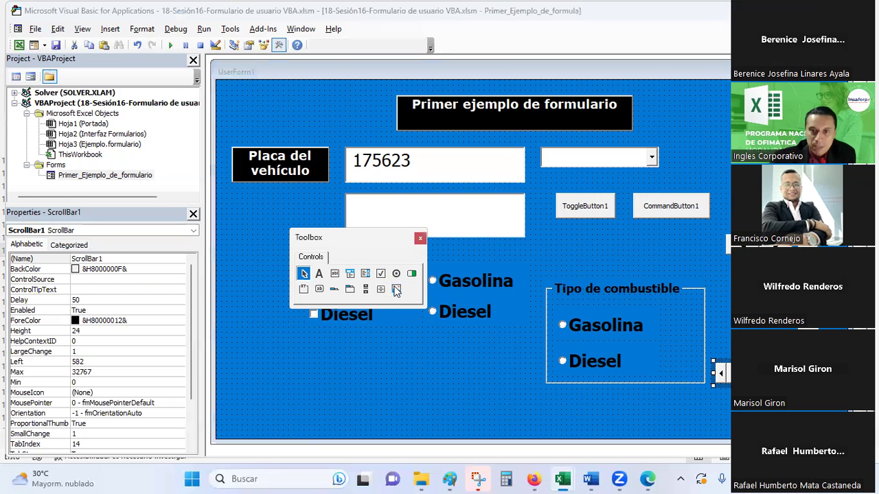
pyautogui.moveTo(248, 338); pyautogui.dragTo(398, 427)
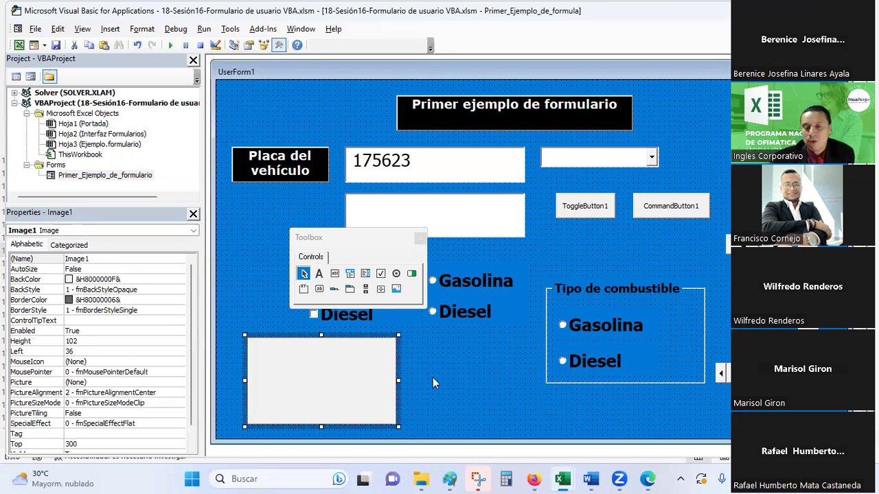
pyautogui.click(372, 236)
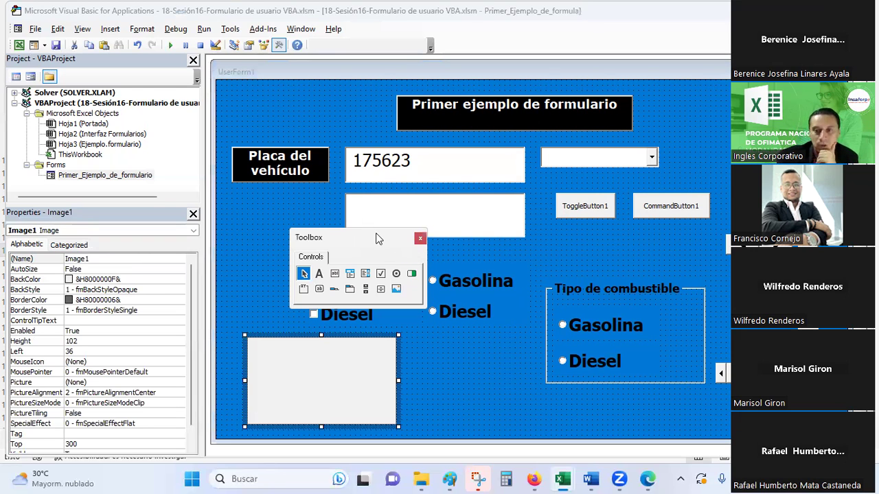
pyautogui.moveTo(376, 238); pyautogui.dragTo(765, 117)
# Move the Gasolina and Diesel check boxes and option buttons up under the text box
pyautogui.click(344, 283)
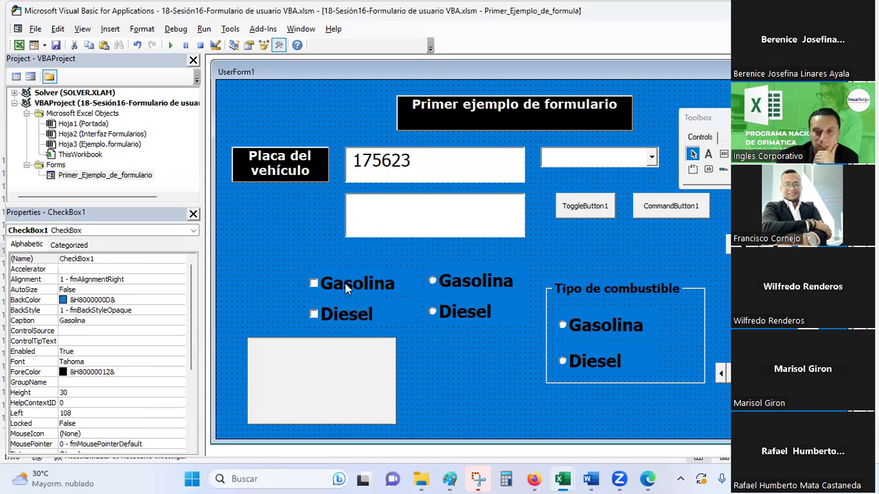
pyautogui.keyDown('ctrl'); pyautogui.click(397, 309); pyautogui.keyUp('ctrl')
pyautogui.keyDown('ctrl'); pyautogui.click(457, 309); pyautogui.keyUp('ctrl')
pyautogui.keyDown('ctrl'); pyautogui.click(483, 281); pyautogui.keyUp('ctrl')
pyautogui.moveTo(397, 266); pyautogui.dragTo(395, 240)
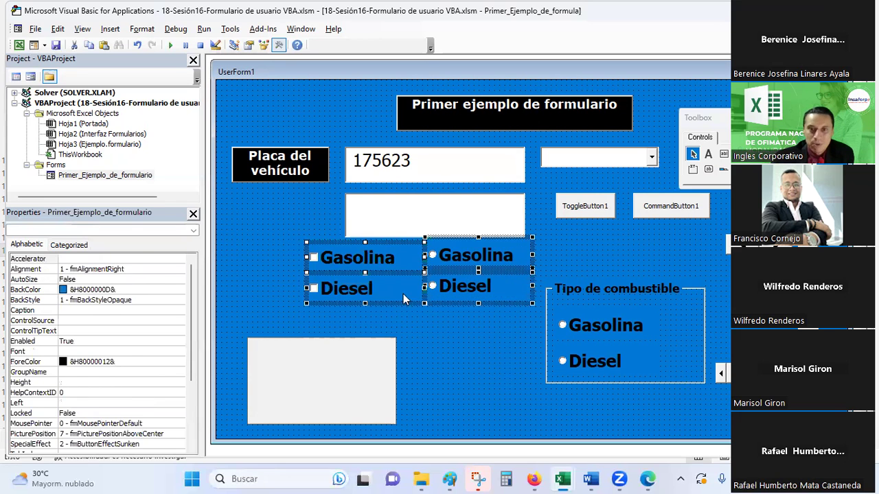
pyautogui.click(446, 356)
pyautogui.click(346, 371)
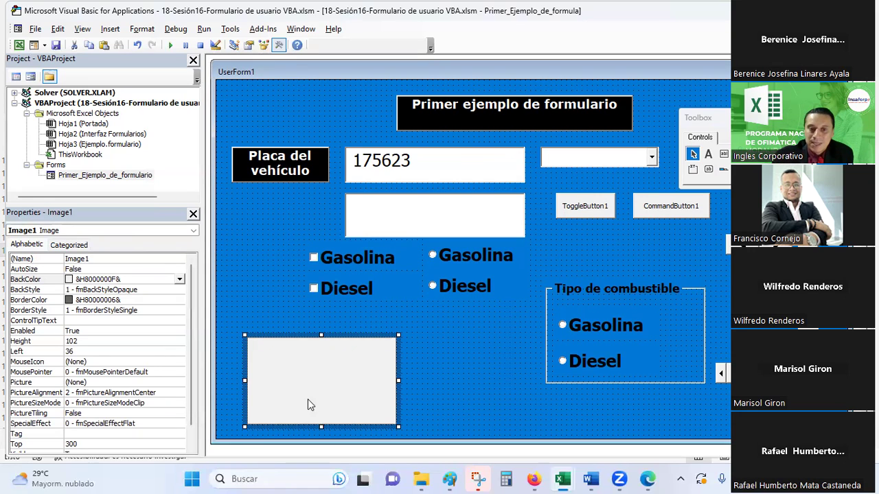
# Resize Image1 to 186 × 132 at Left 36, Top 270, and find its Picture property
pyautogui.moveTo(191, 336); pyautogui.dragTo(192, 351)
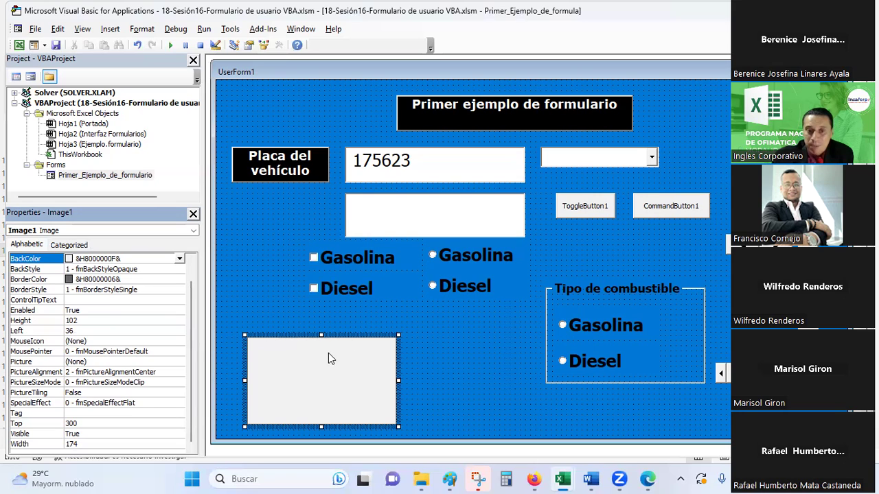
pyautogui.moveTo(398, 335); pyautogui.dragTo(408, 309)
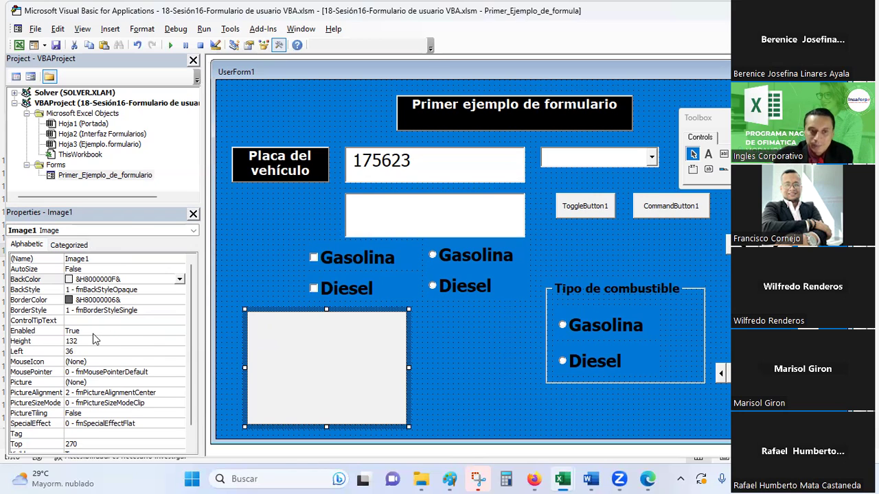
pyautogui.scroll(-2, 94, 336)
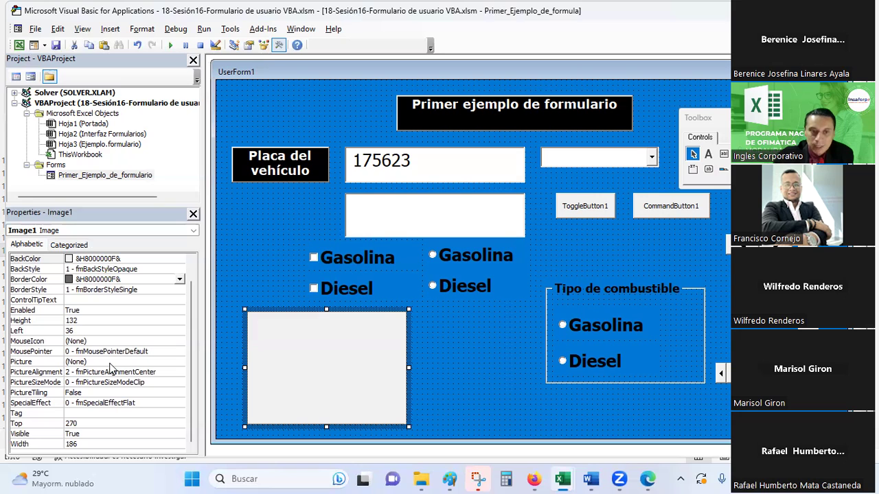
pyautogui.scroll(1, 113, 357)
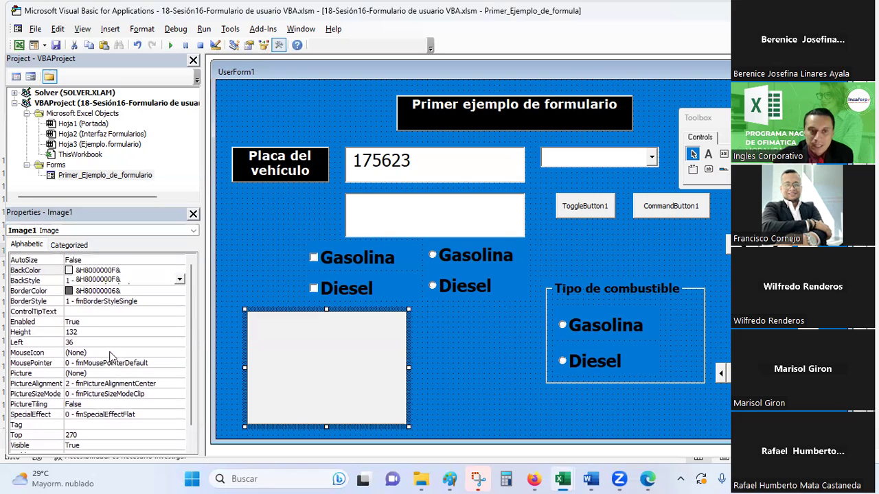
pyautogui.scroll(1, 112, 357)
pyautogui.scroll(-2, 114, 353)
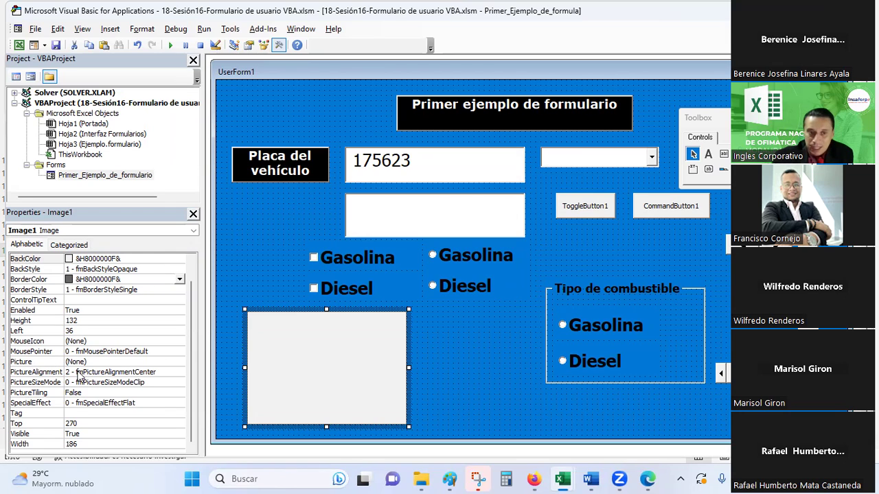
# Load the green camionIII truck picture into Image1
pyautogui.click(179, 362)
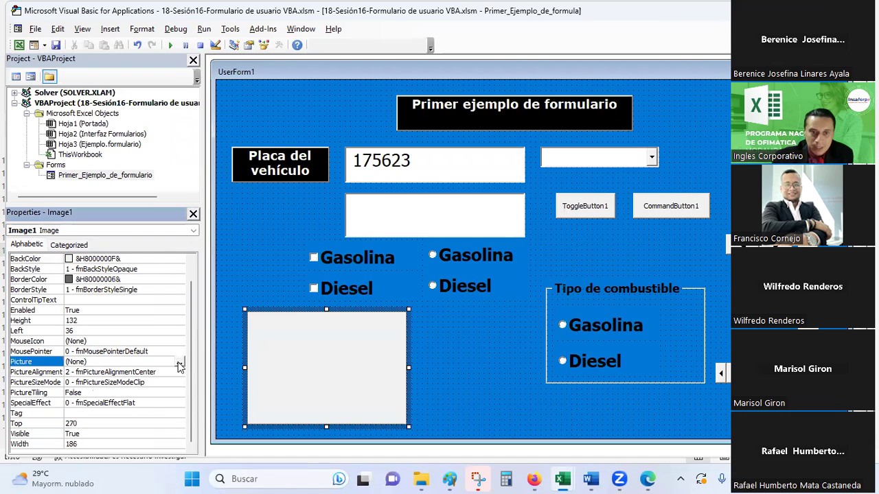
pyautogui.click(179, 362)
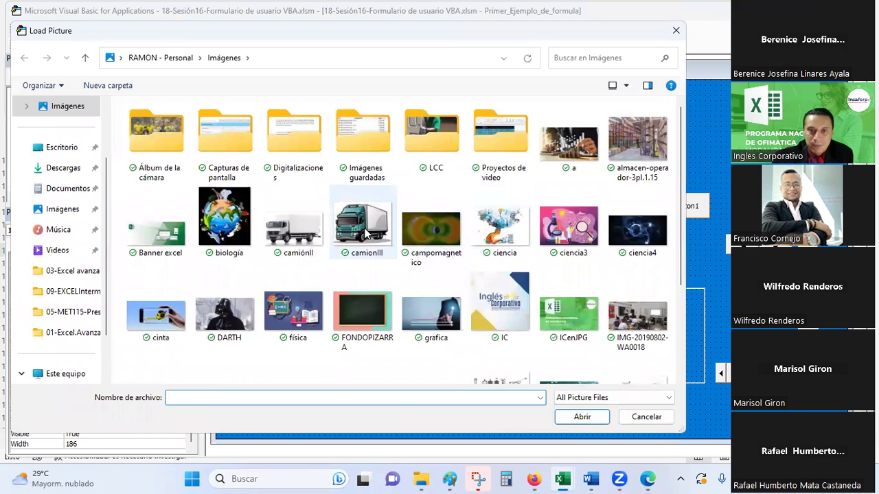
pyautogui.click(366, 235)
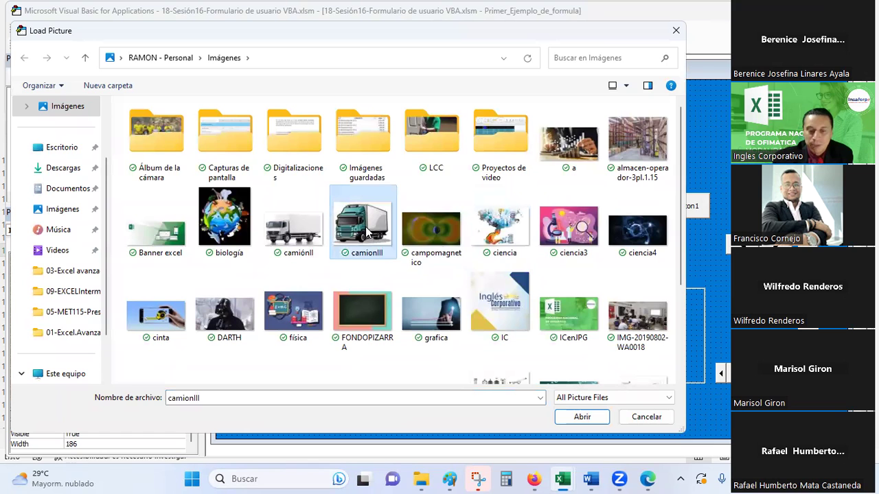
pyautogui.moveTo(362, 223)
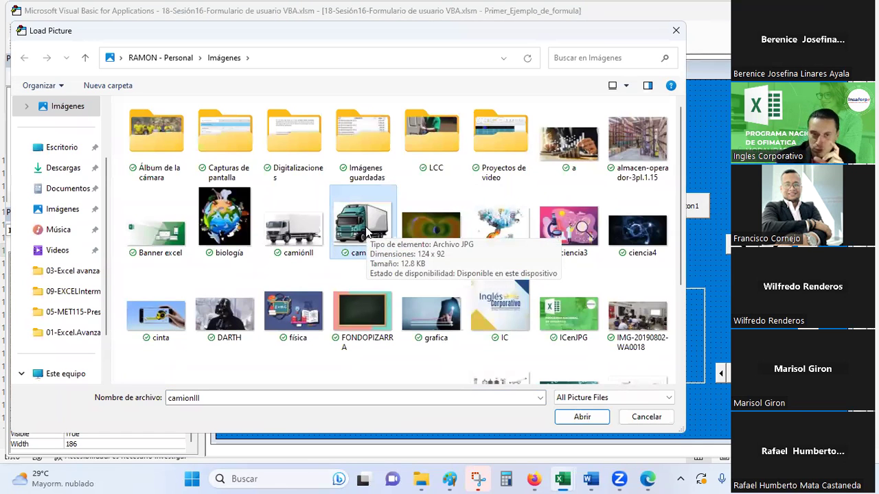
pyautogui.doubleClick(365, 230)
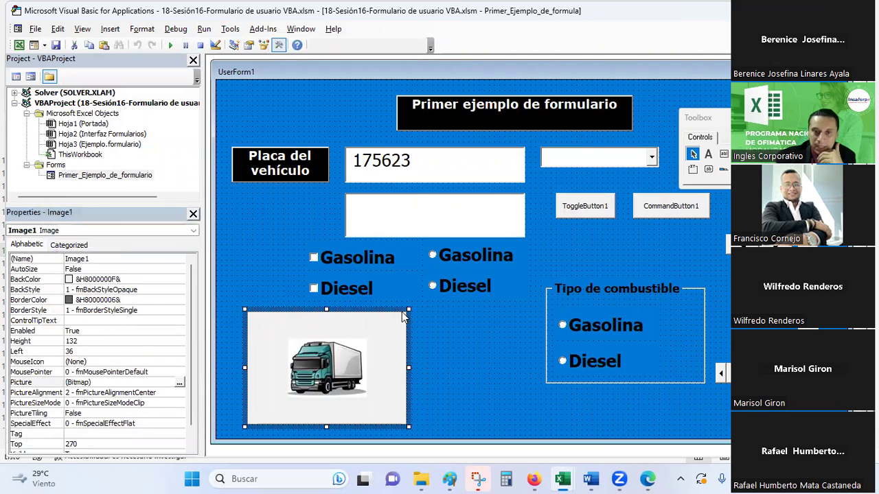
# Shrink Image1 to 78 high around the truck, beneath Placa del vehículo
pyautogui.moveTo(408, 309); pyautogui.dragTo(368, 336)
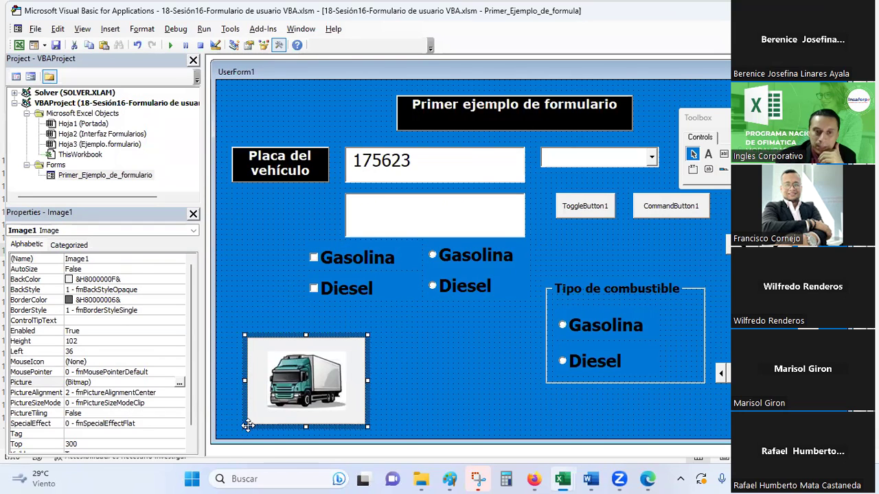
pyautogui.moveTo(247, 421); pyautogui.dragTo(265, 411)
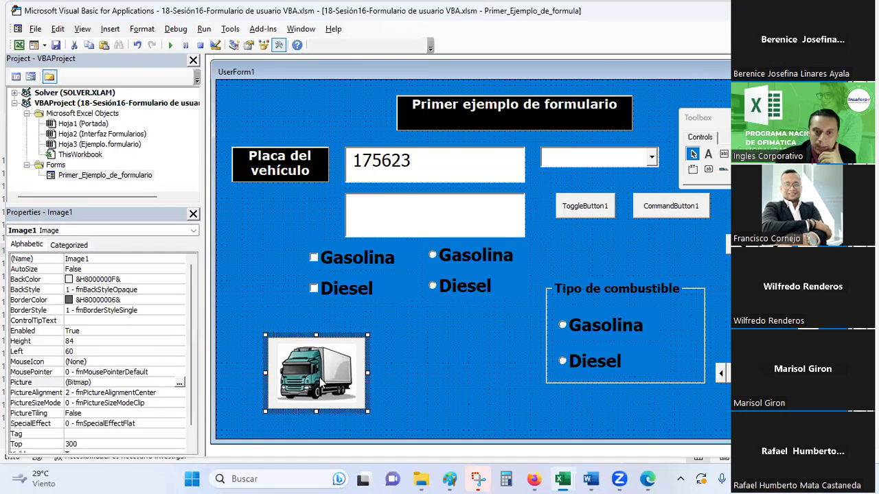
pyautogui.moveTo(368, 335)
pyautogui.mouseDown()
pyautogui.moveTo(352, 340)
pyautogui.moveTo(386, 197)
pyautogui.moveTo(307, 93)
pyautogui.moveTo(303, 190)
pyautogui.mouseUp()
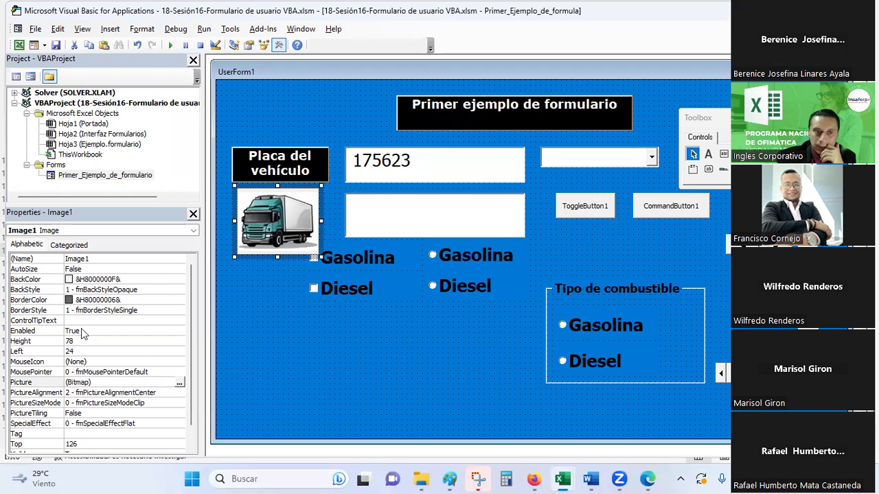
# Position the truck image at Left 24, Top 126, browsing BackColor options without changing the default
pyautogui.click(119, 281)
pyautogui.click(180, 281)
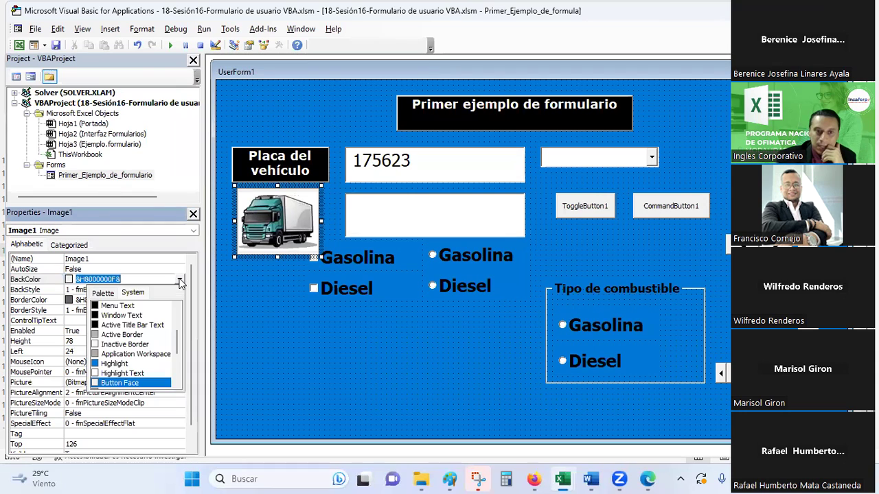
pyautogui.click(181, 281)
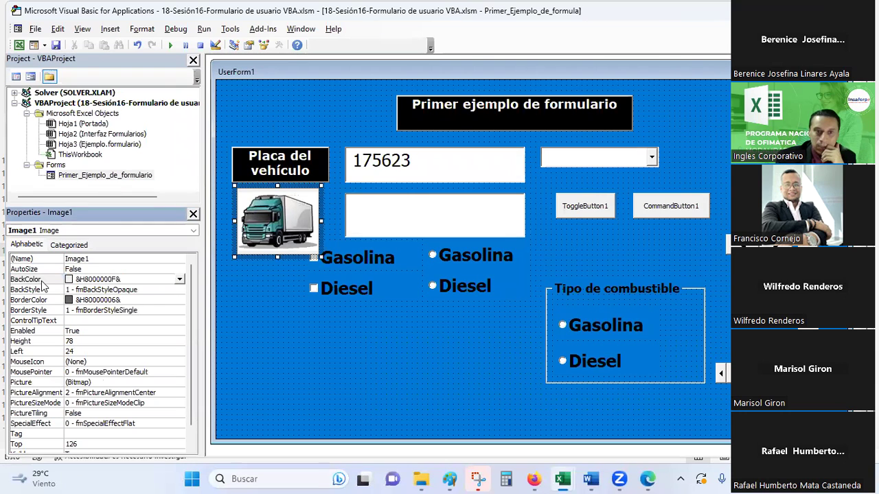
pyautogui.click(181, 280)
pyautogui.moveTo(177, 336)
pyautogui.mouseDown()
pyautogui.moveTo(175, 374)
pyautogui.moveTo(176, 311)
pyautogui.mouseUp()
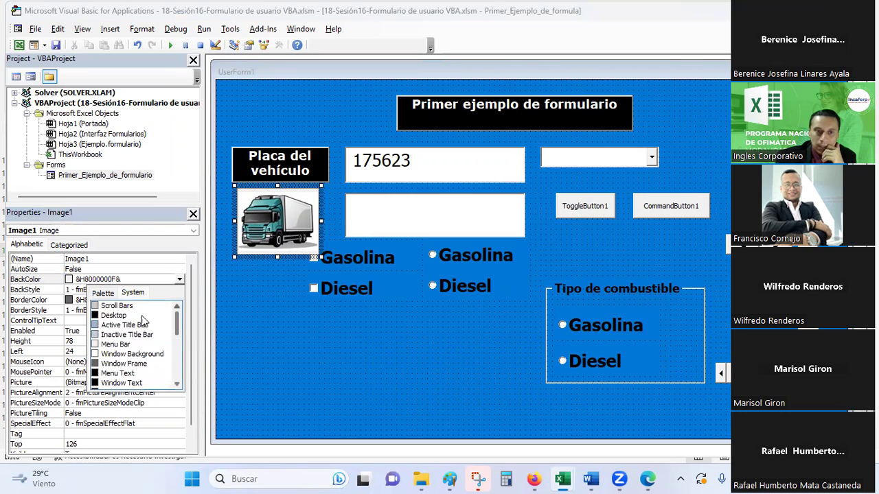
pyautogui.scroll(-1, 129, 339)
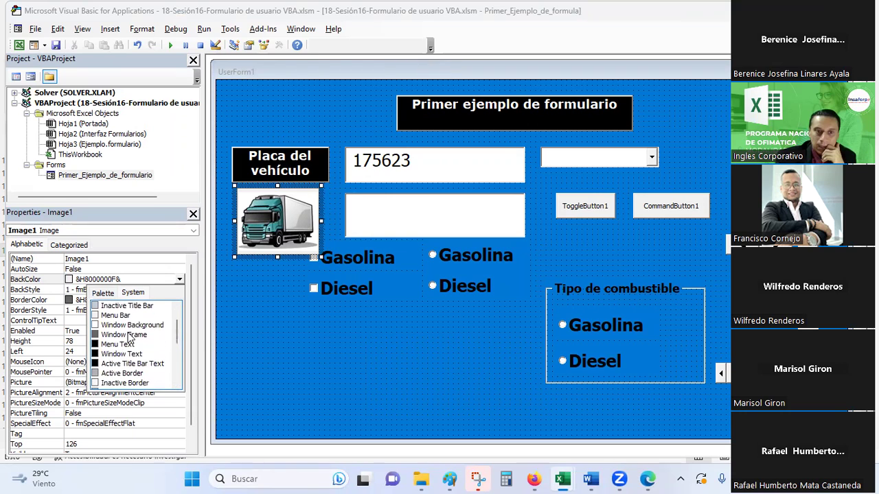
pyautogui.click(104, 293)
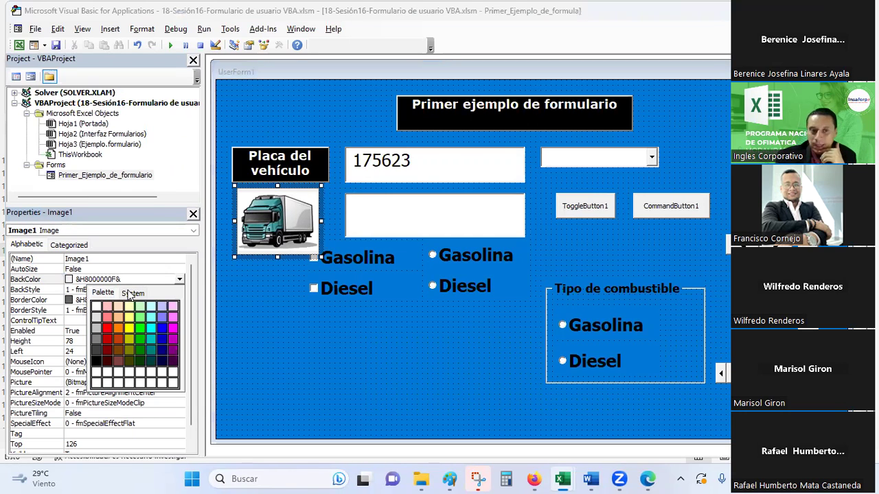
pyautogui.click(218, 297)
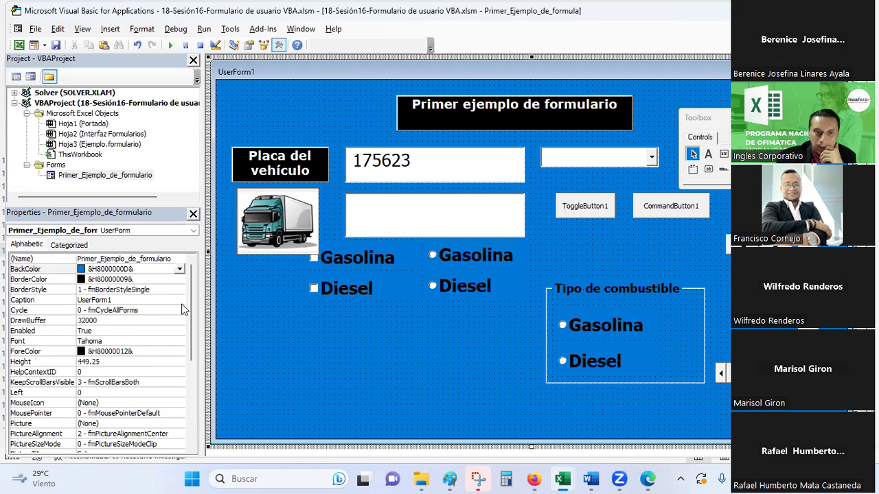
pyautogui.click(259, 245)
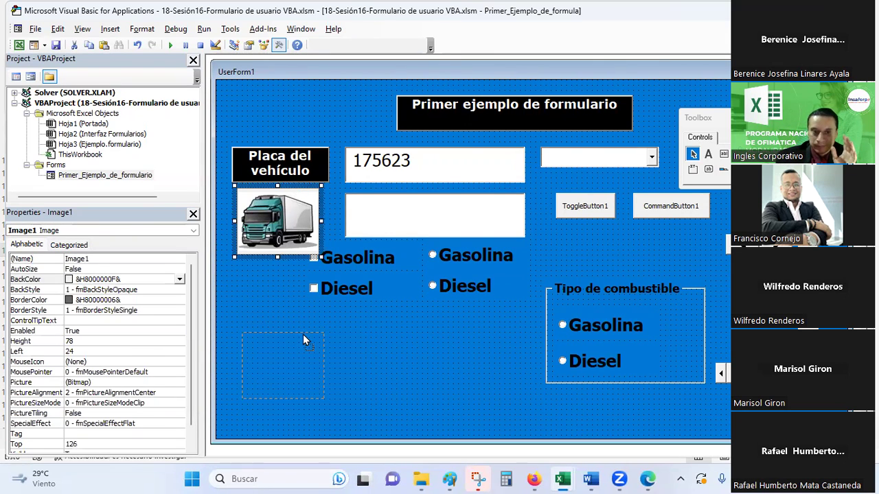
# Move the truck below the Diesel checkbox, set AutoSize True, and draw Image2 beside it
pyautogui.moveTo(299, 329); pyautogui.dragTo(299, 329)
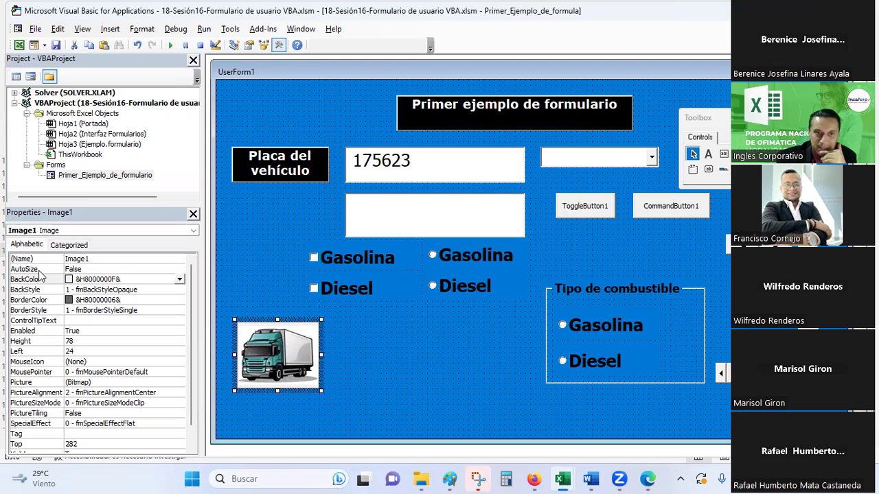
pyautogui.moveTo(321, 390); pyautogui.dragTo(439, 432)
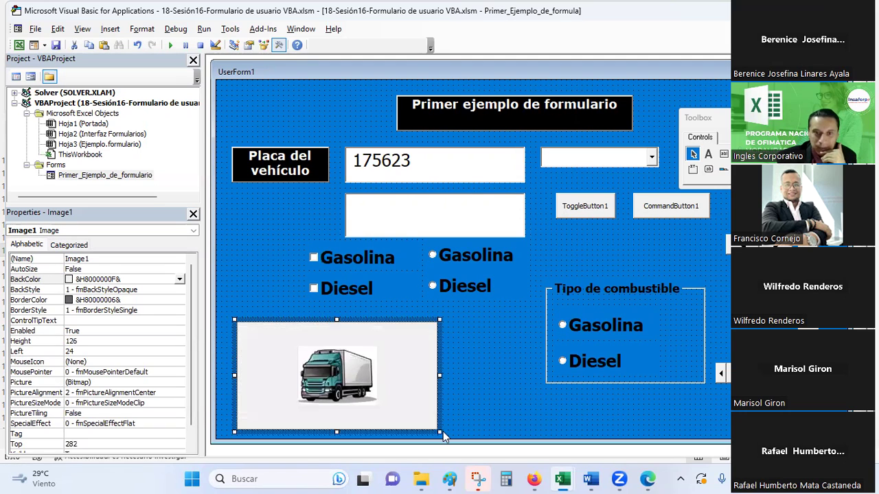
pyautogui.click(181, 272)
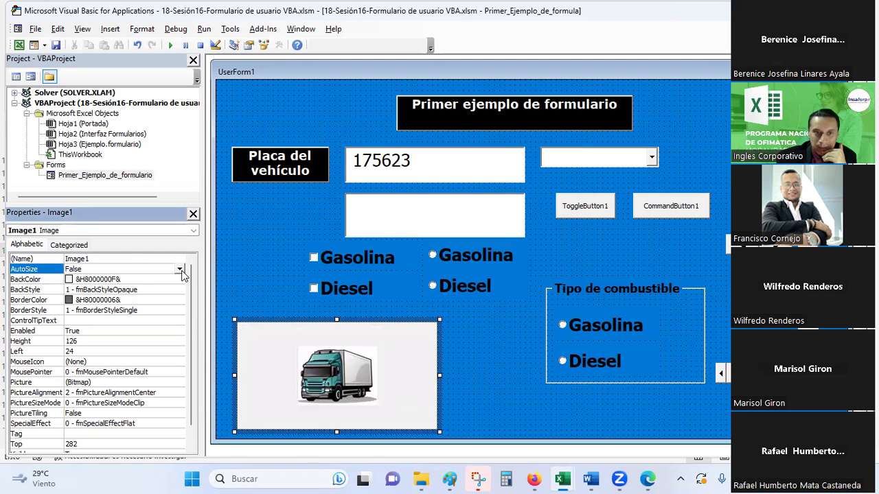
pyautogui.click(182, 272)
pyautogui.click(92, 279)
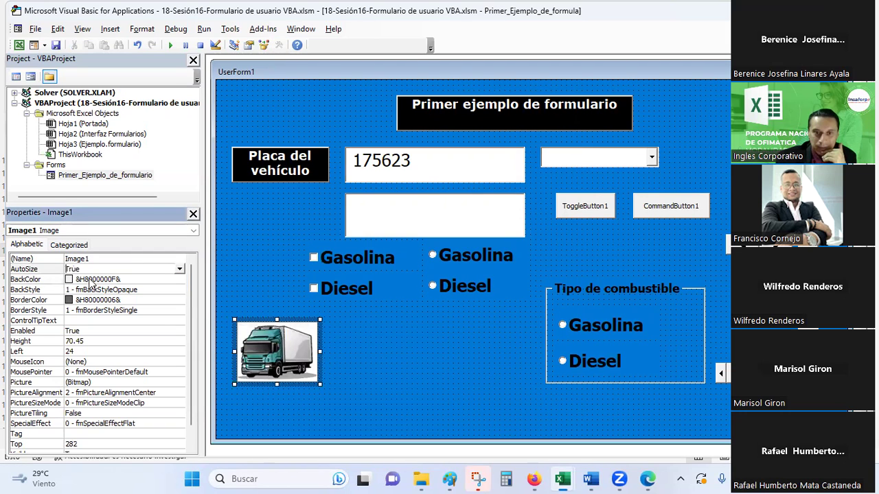
pyautogui.click(363, 401)
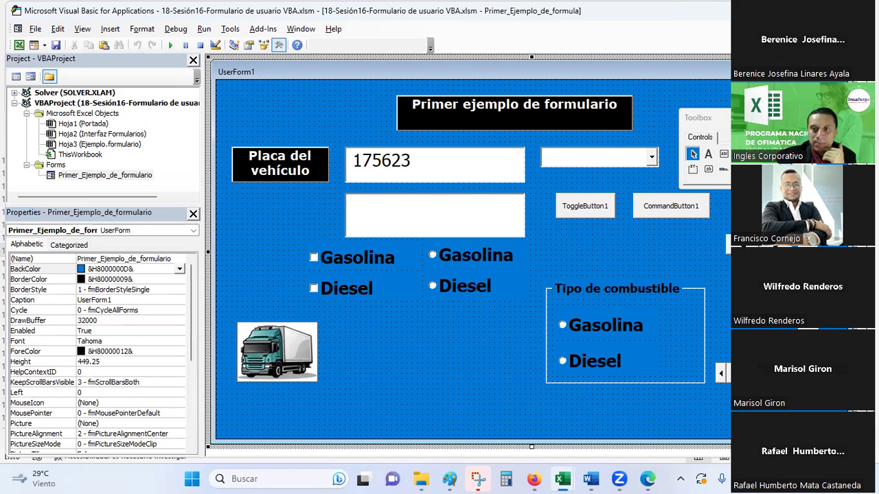
pyautogui.moveTo(362, 317); pyautogui.dragTo(502, 406)
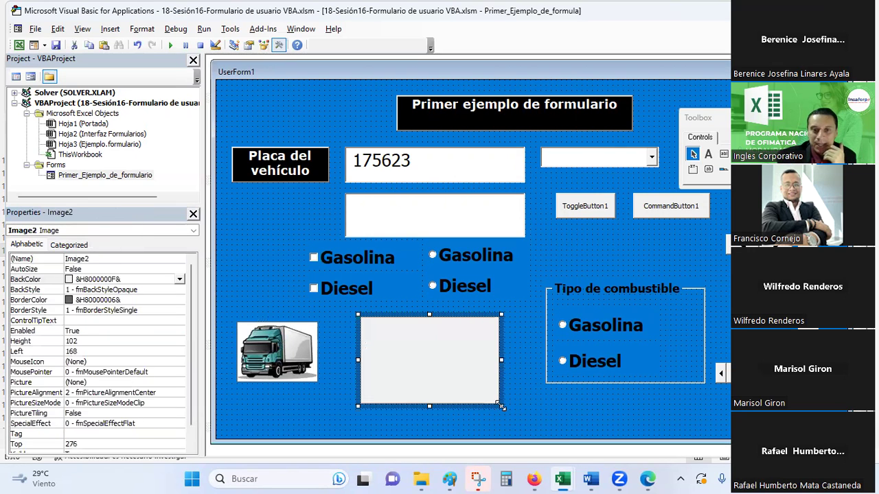
# Set Image2's AutoSize to True and load the white camionII truck photo
pyautogui.click(83, 386)
pyautogui.click(133, 270)
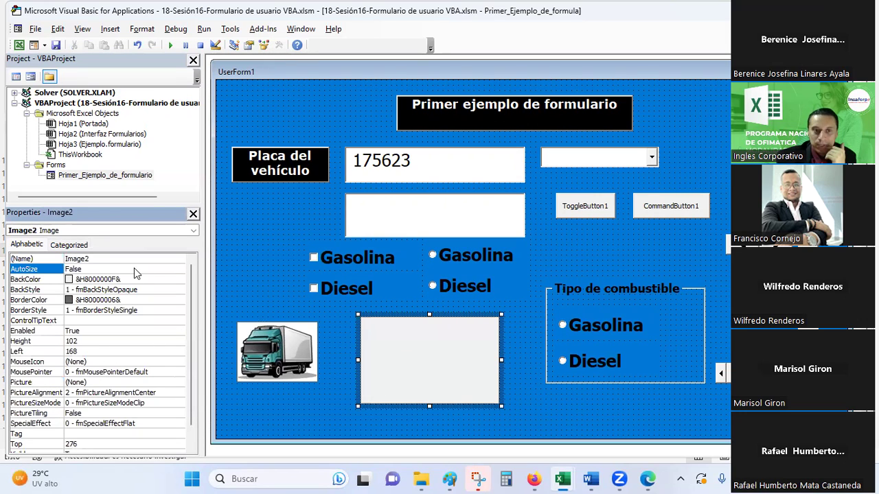
pyautogui.click(180, 269)
pyautogui.click(101, 277)
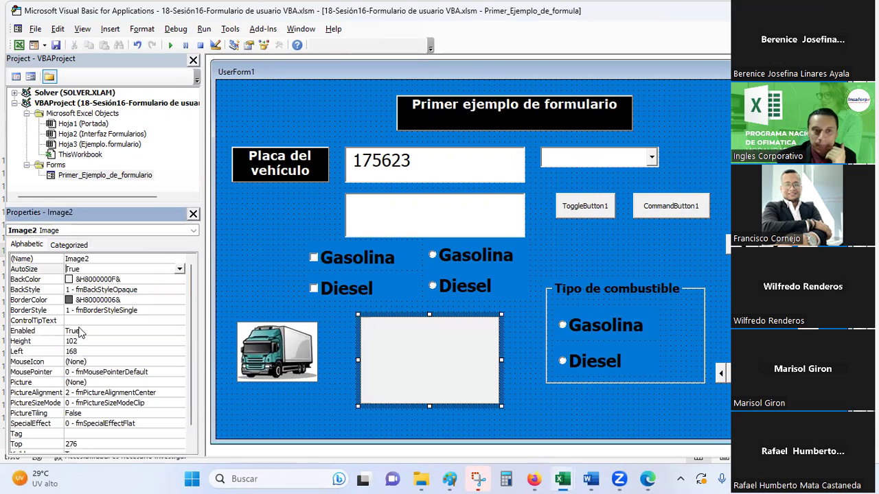
pyautogui.click(92, 383)
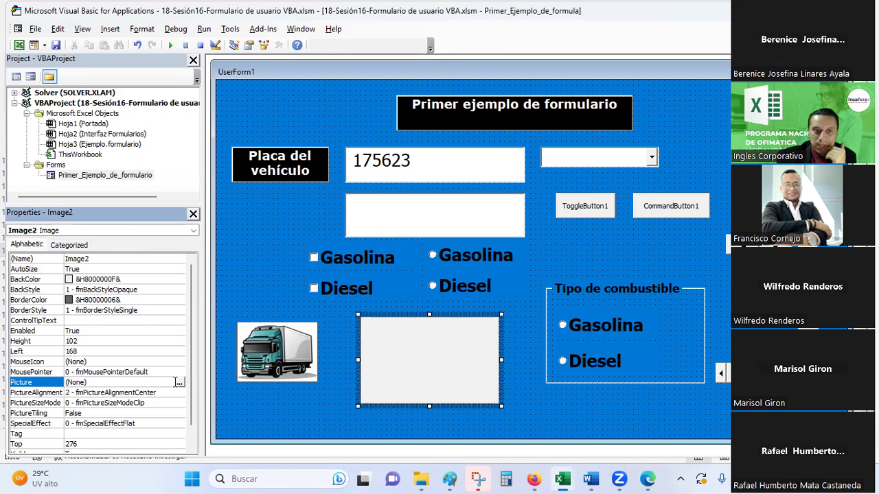
pyautogui.click(178, 382)
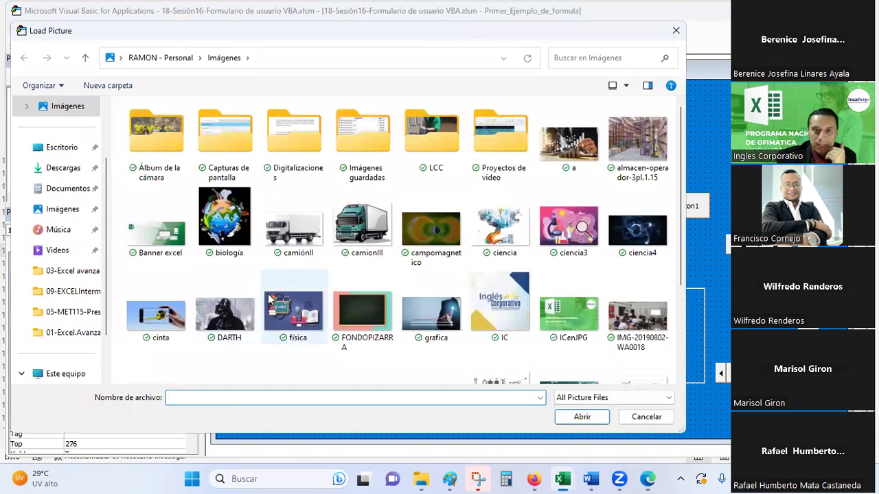
pyautogui.doubleClick(291, 227)
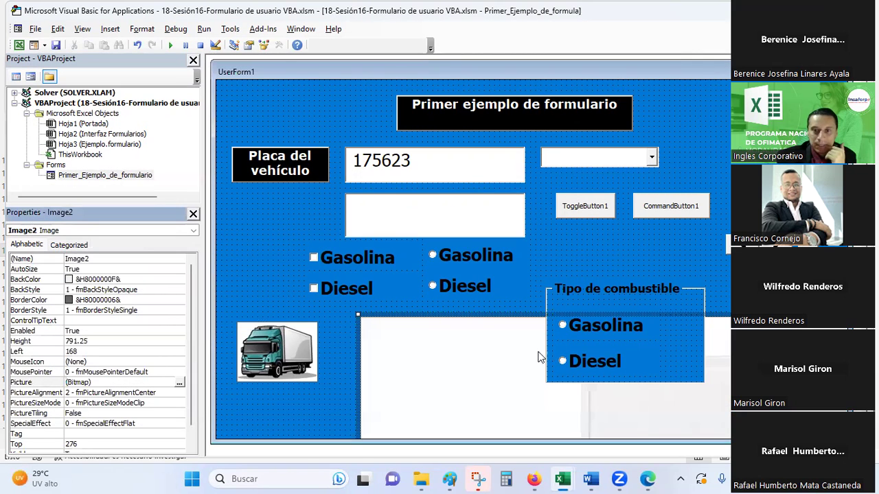
# Reposition and shrink the large truck photo toward the form's top-left, then bring up Paint
pyautogui.moveTo(539, 356); pyautogui.dragTo(452, 171)
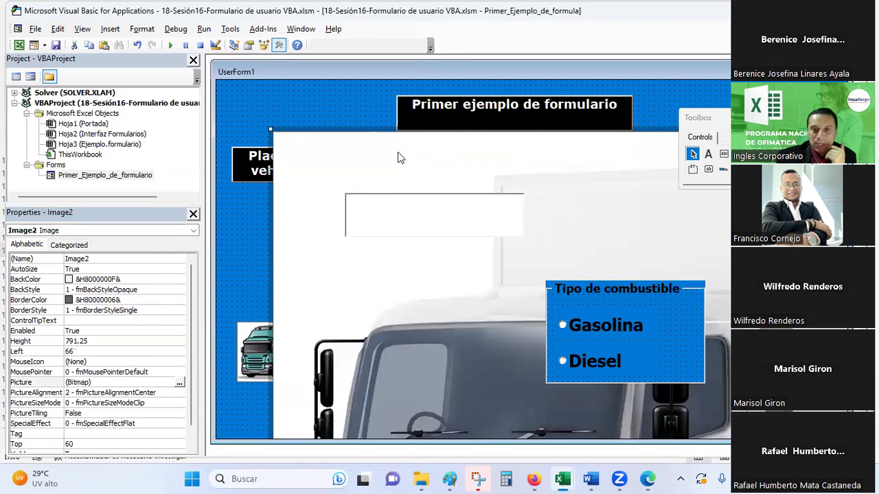
pyautogui.click(306, 133)
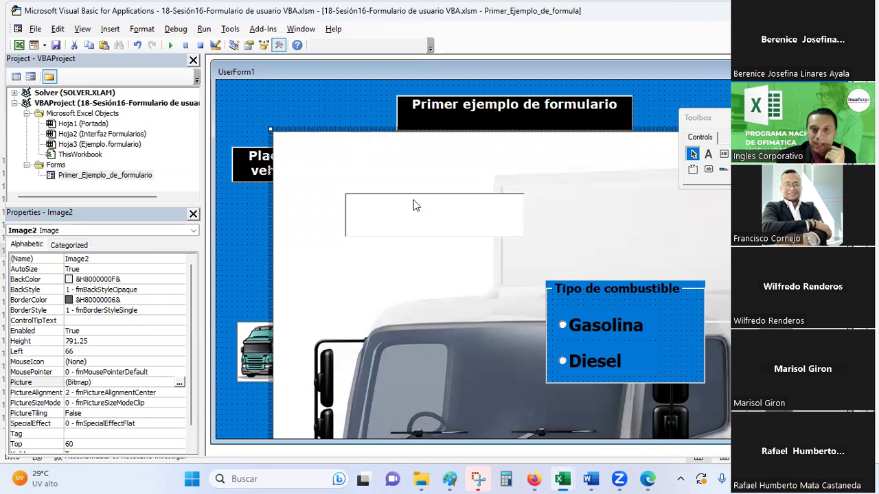
pyautogui.moveTo(306, 128); pyautogui.dragTo(282, 106)
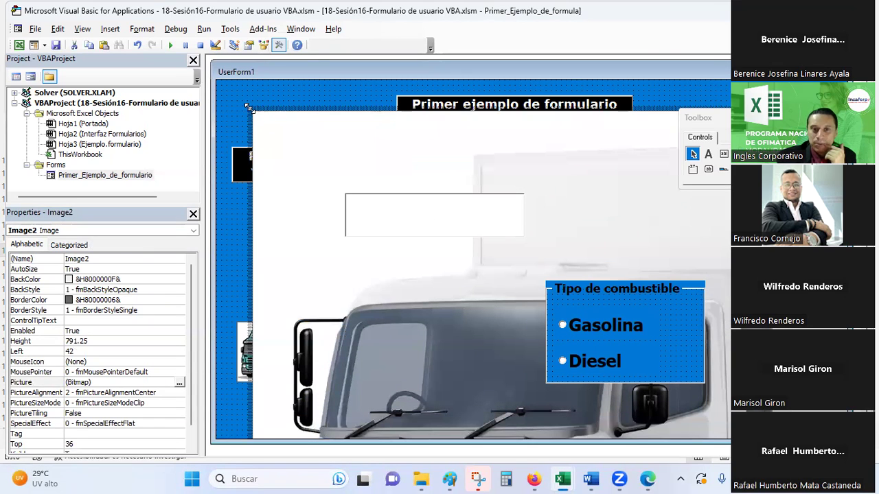
pyautogui.moveTo(249, 108)
pyautogui.mouseDown()
pyautogui.moveTo(493, 264)
pyautogui.moveTo(306, 149)
pyautogui.mouseUp()
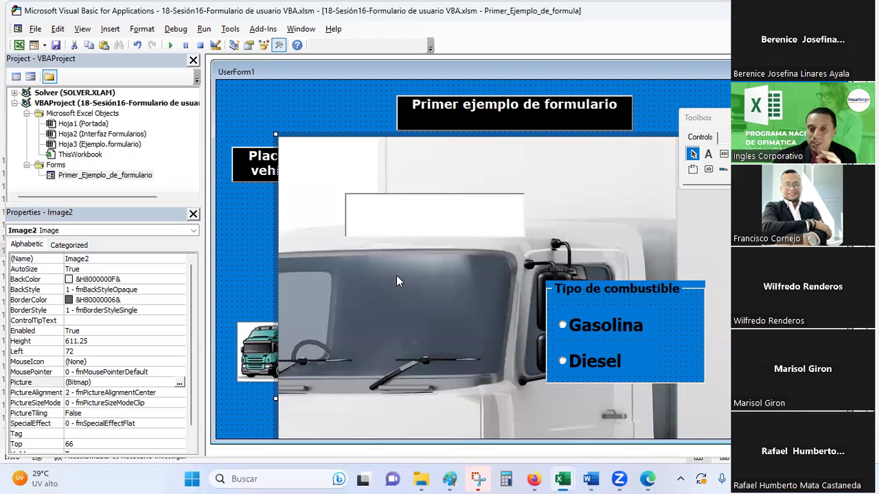
pyautogui.click(278, 135)
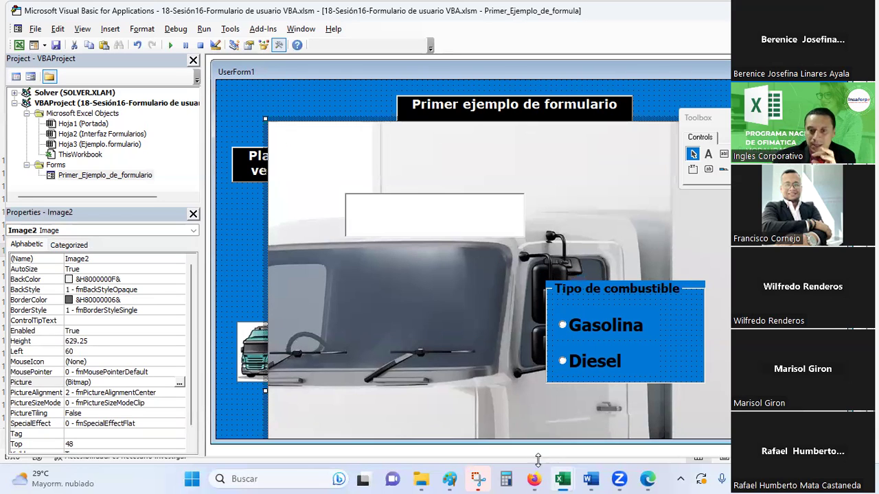
pyautogui.click(453, 479)
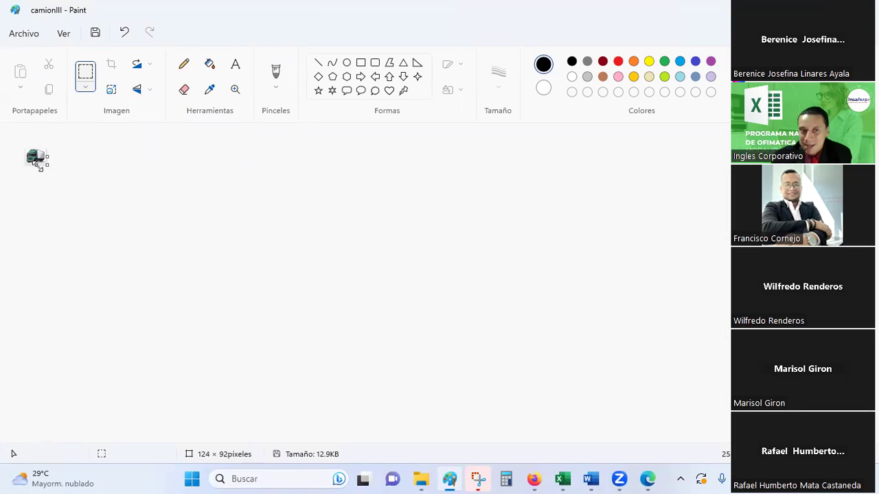
# Shift the large truck photo right in the form, then open Paint's Save As options for camionIII
pyautogui.hotkey('alt', 'Tab')
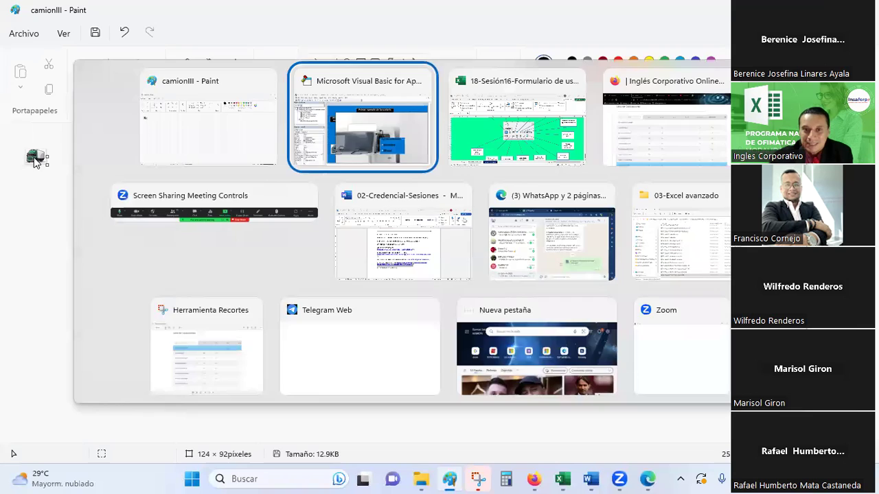
pyautogui.moveTo(278, 122); pyautogui.dragTo(395, 118)
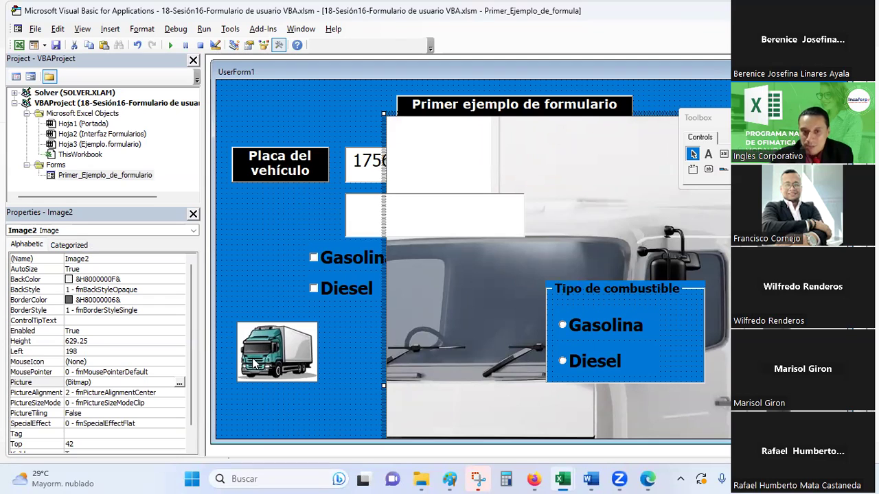
pyautogui.click(293, 354)
pyautogui.hotkey('alt', 'Tab')
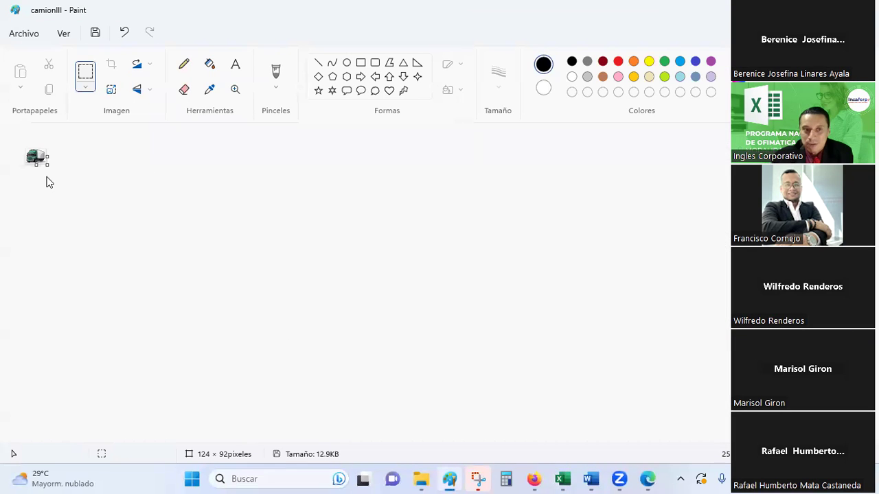
pyautogui.click(21, 33)
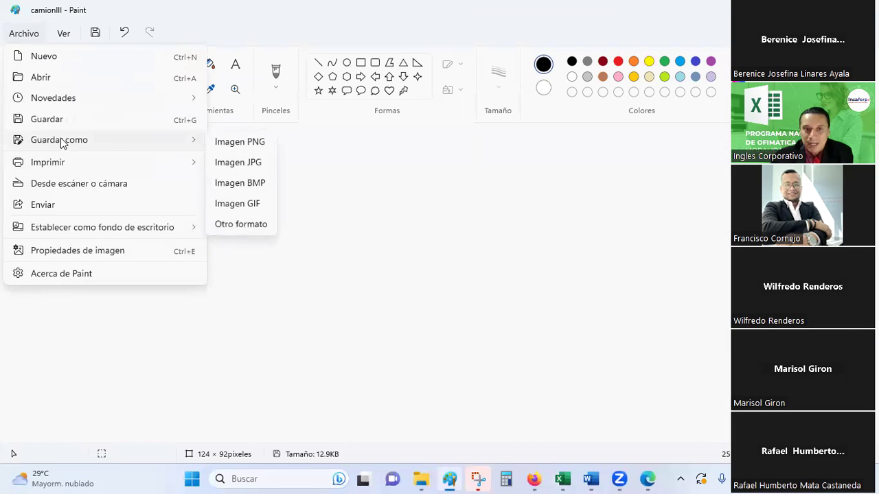
pyautogui.moveTo(59, 139)
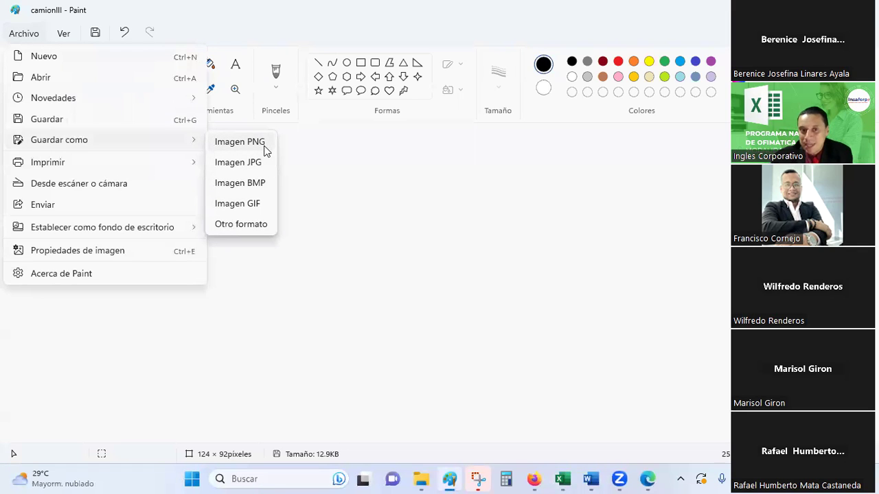
pyautogui.hotkey('alt', 'Tab')
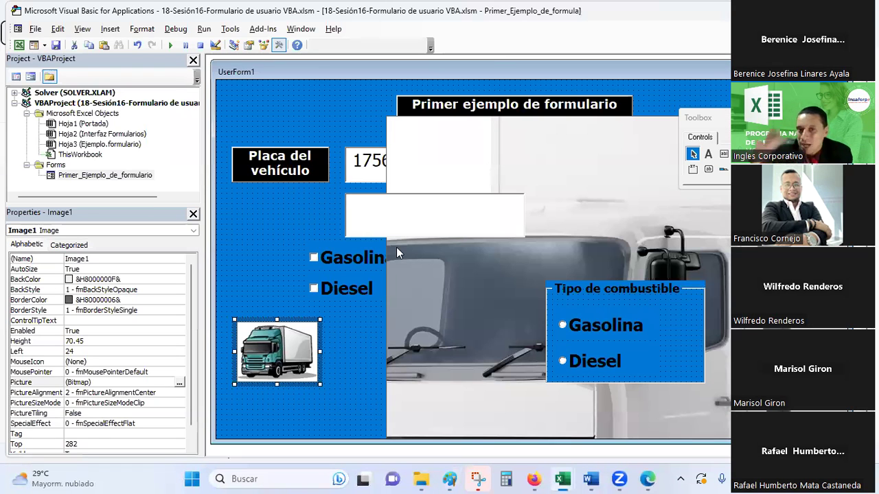
# Shrink and move the large truck photo, and look through its background colour choices
pyautogui.click(396, 250)
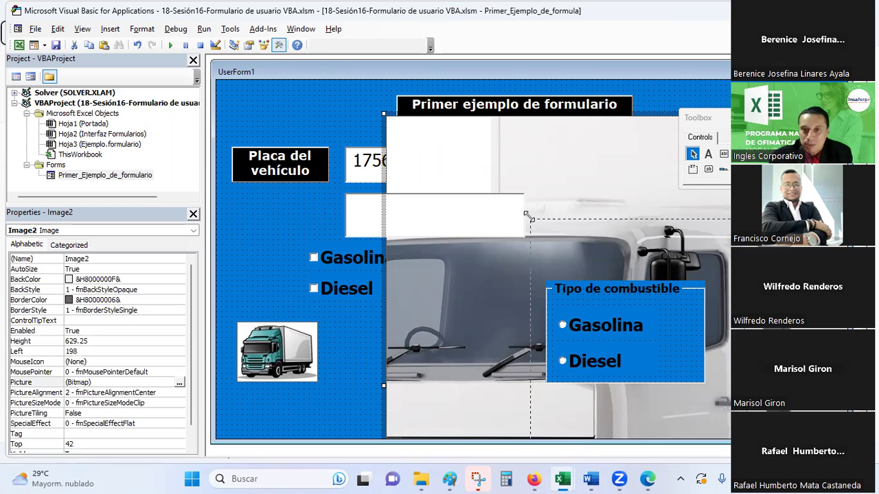
pyautogui.moveTo(386, 114); pyautogui.dragTo(529, 217)
pyautogui.moveTo(321, 164); pyautogui.dragTo(373, 146)
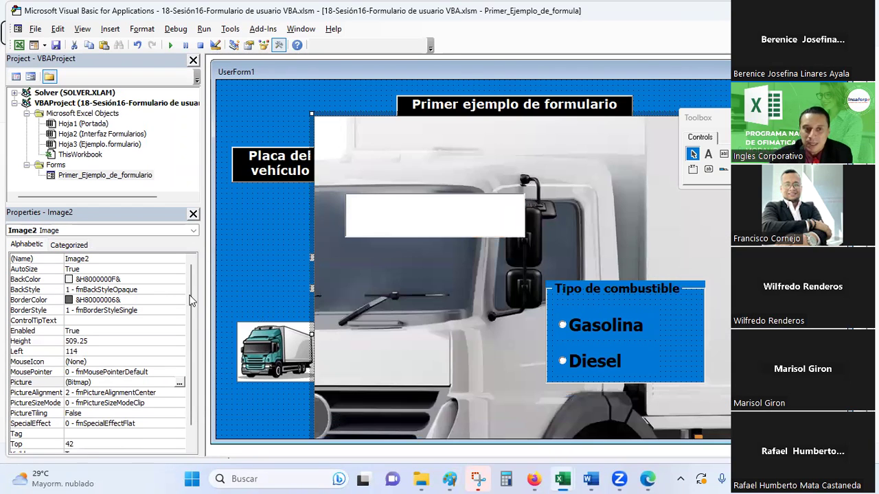
pyautogui.click(123, 280)
pyautogui.click(179, 279)
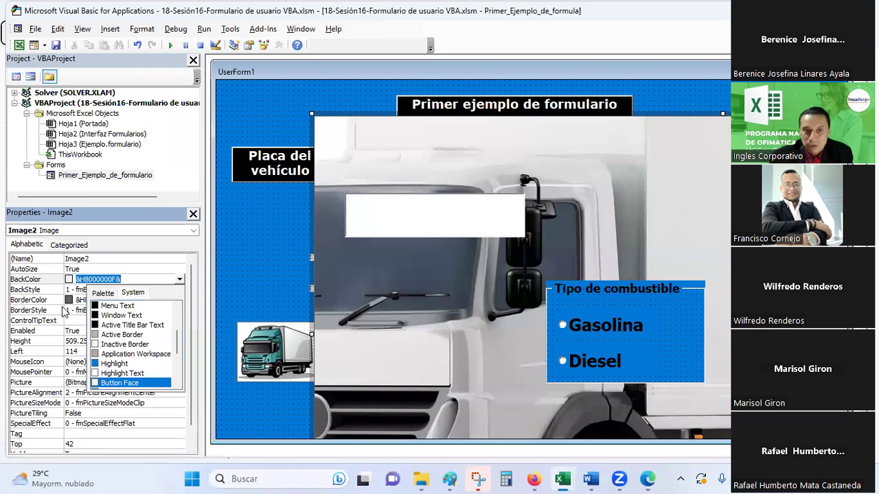
pyautogui.click(110, 294)
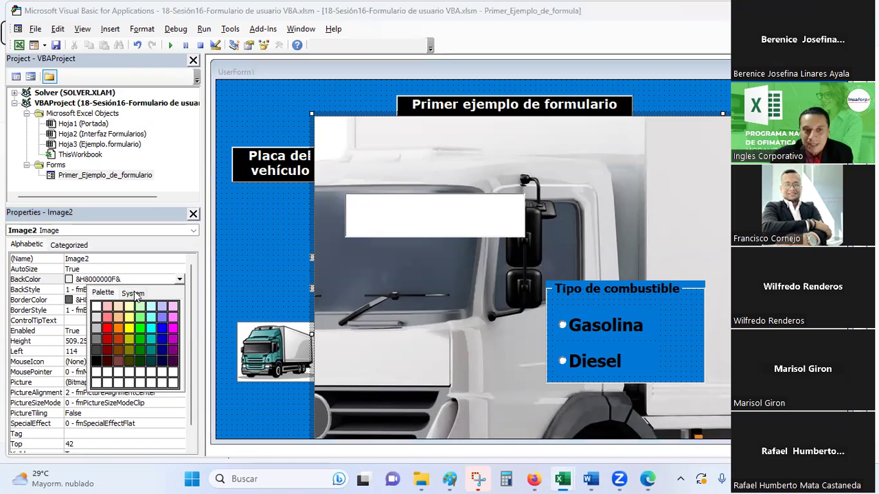
pyautogui.click(134, 293)
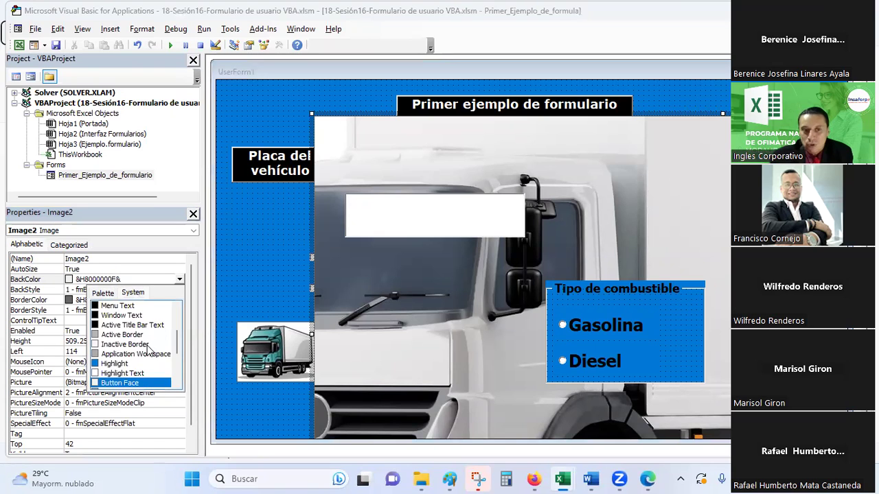
pyautogui.click(110, 294)
# Set the UserForm background to light yellow from the Palette, after trying red, black and blue
pyautogui.click(250, 258)
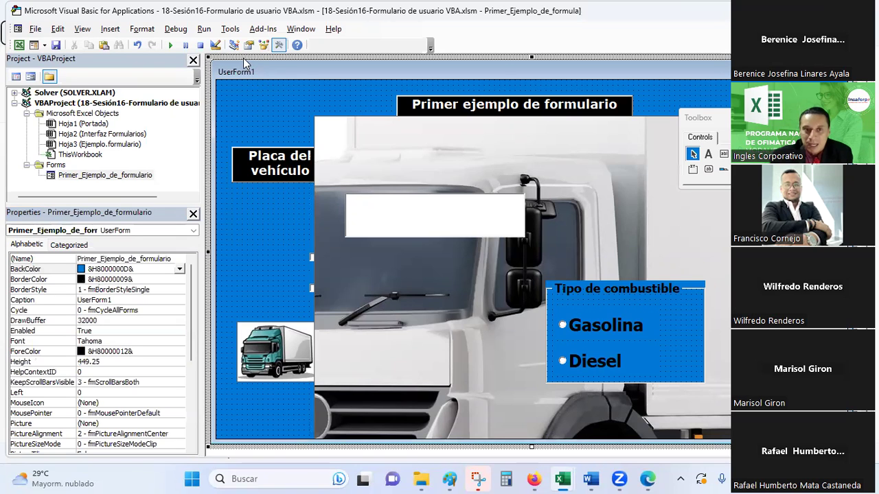
pyautogui.click(179, 269)
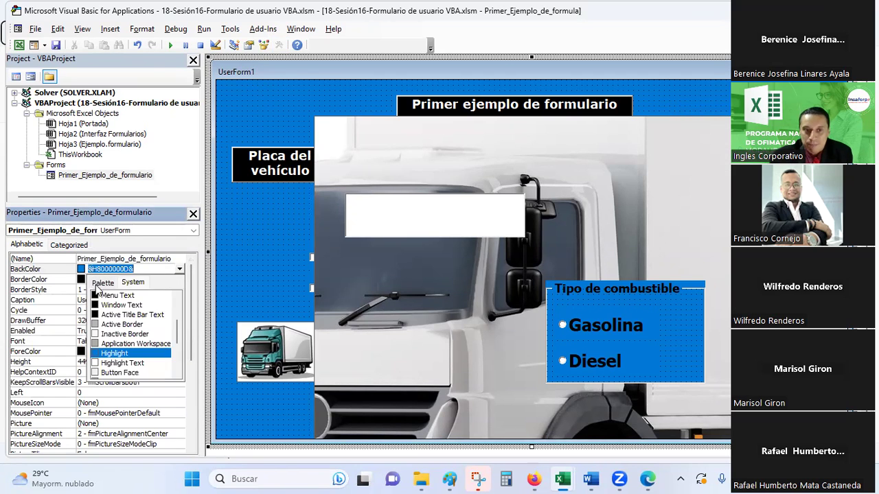
pyautogui.click(96, 287)
pyautogui.click(107, 319)
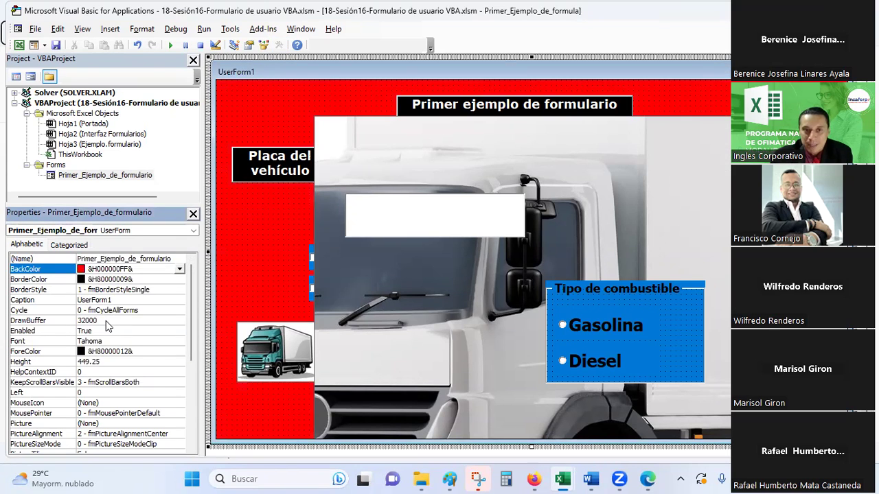
pyautogui.click(97, 351)
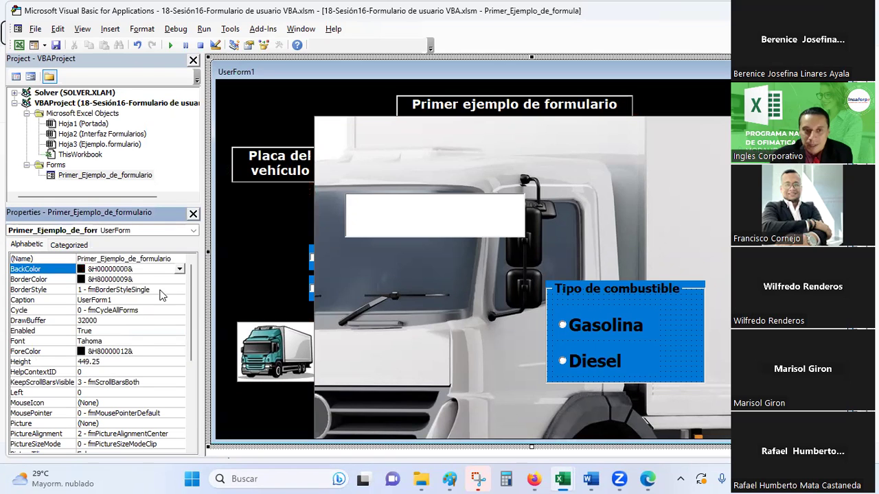
pyautogui.click(179, 269)
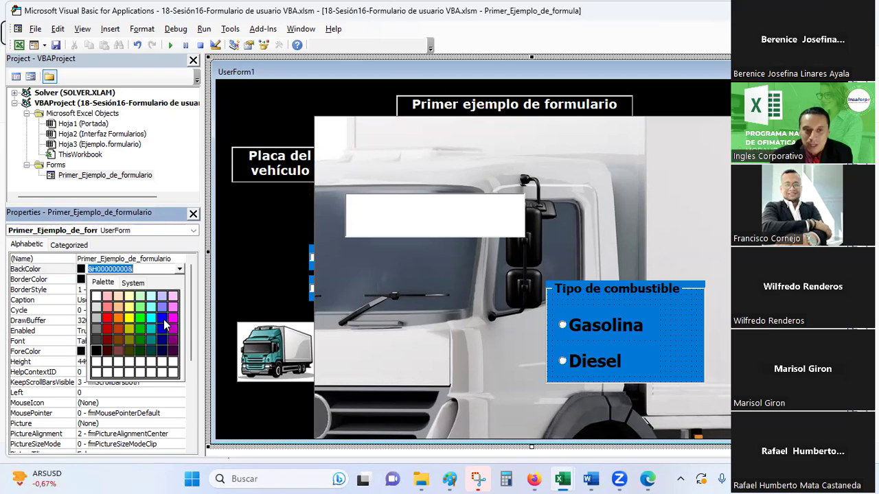
pyautogui.click(163, 320)
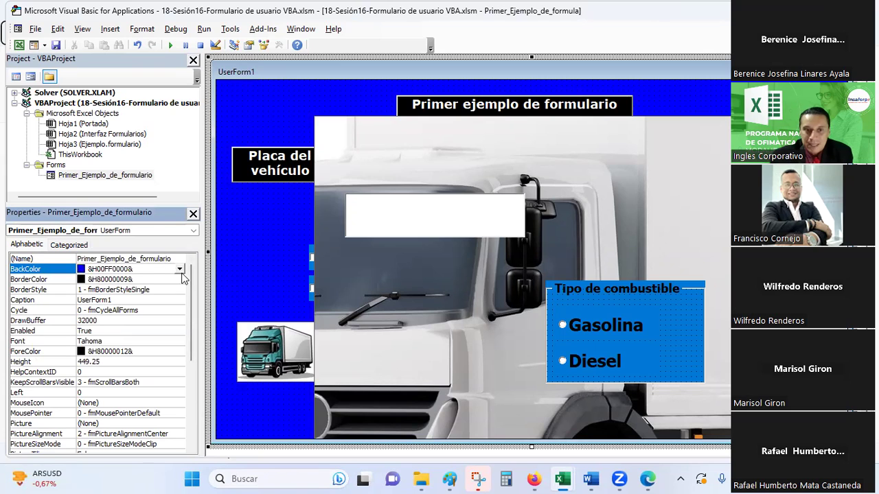
pyautogui.click(180, 270)
pyautogui.click(129, 307)
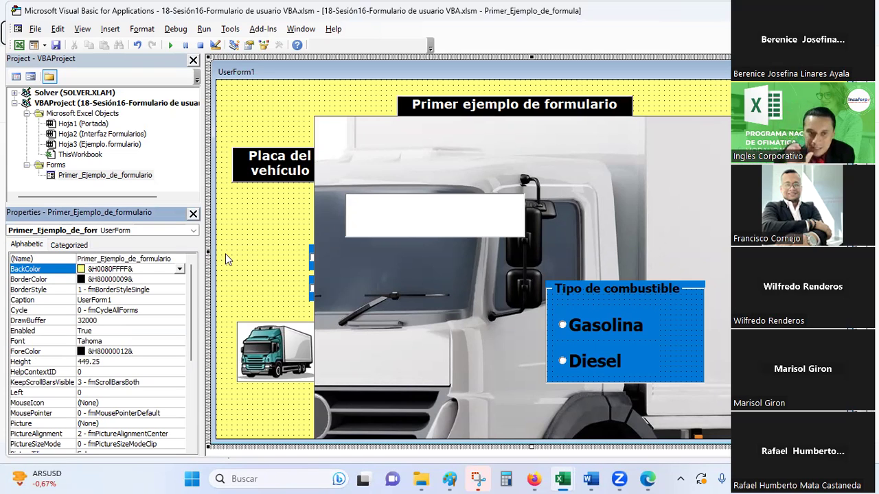
# Shrink and reposition the truck photo again, check its AutoSize setting, and reselect it
pyautogui.click(344, 123)
pyautogui.moveTo(314, 112); pyautogui.dragTo(421, 176)
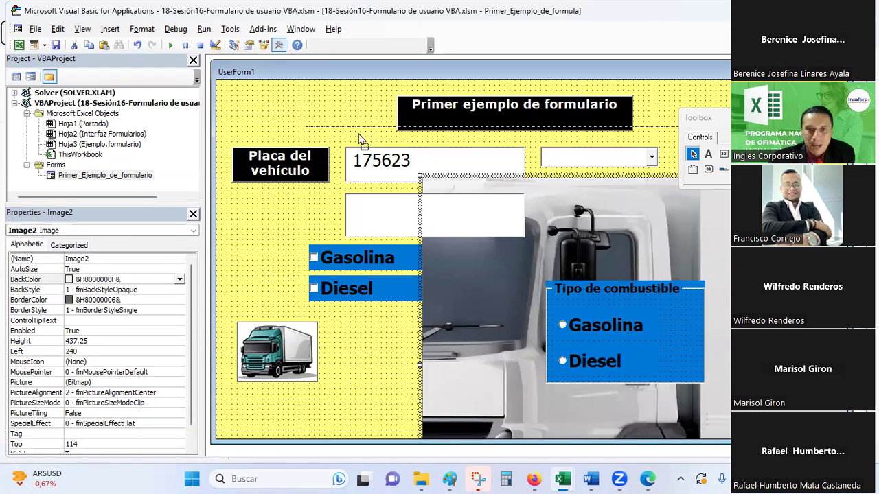
pyautogui.moveTo(484, 190); pyautogui.dragTo(350, 116)
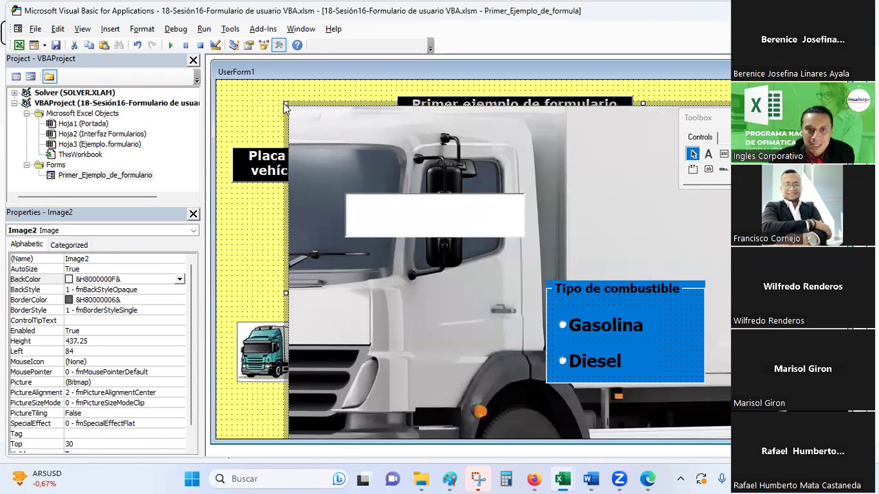
pyautogui.moveTo(292, 108); pyautogui.dragTo(440, 211)
pyautogui.moveTo(565, 244); pyautogui.dragTo(391, 145)
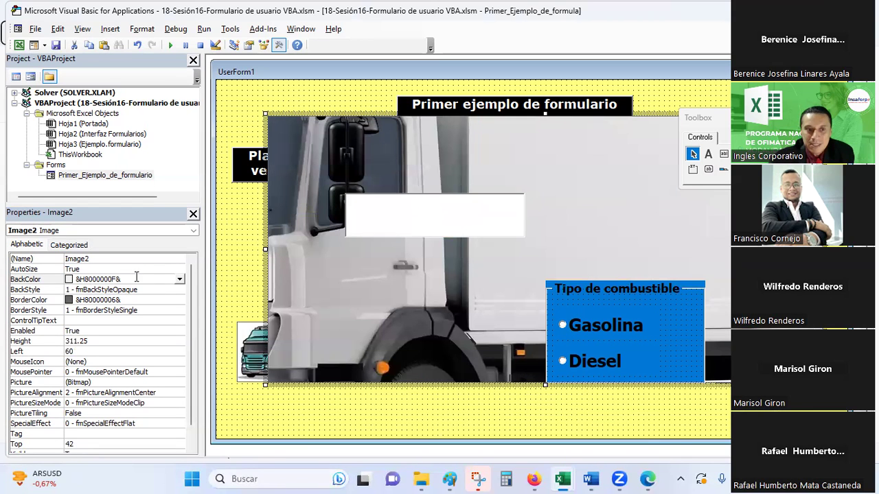
pyautogui.click(117, 269)
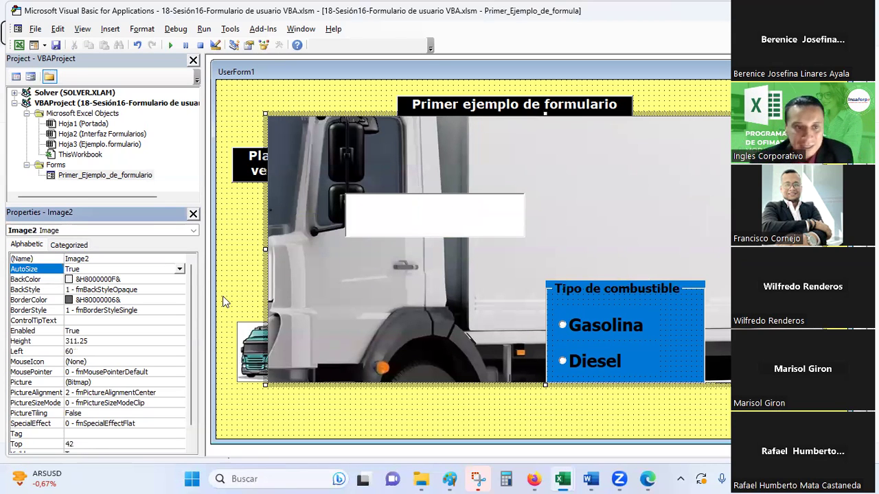
pyautogui.click(284, 112)
# Delete the large truck photo and move the small truck image to the form's top-right corner
pyautogui.press('Delete')
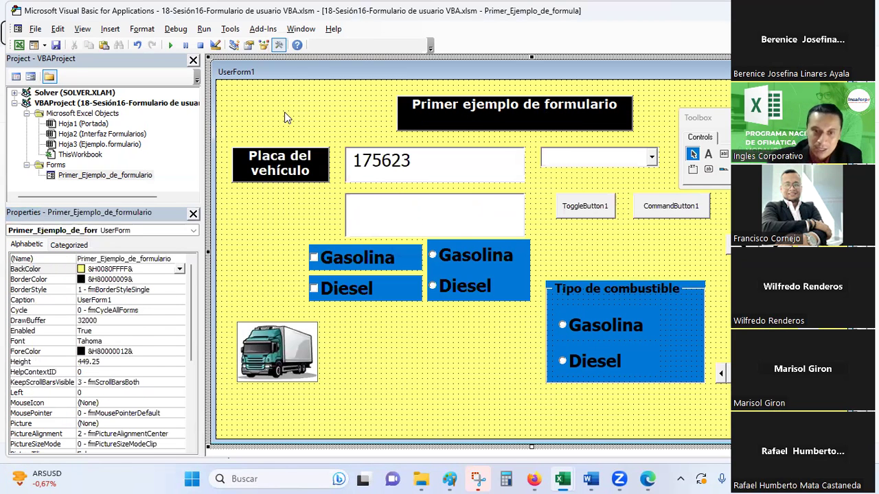
pyautogui.click(308, 363)
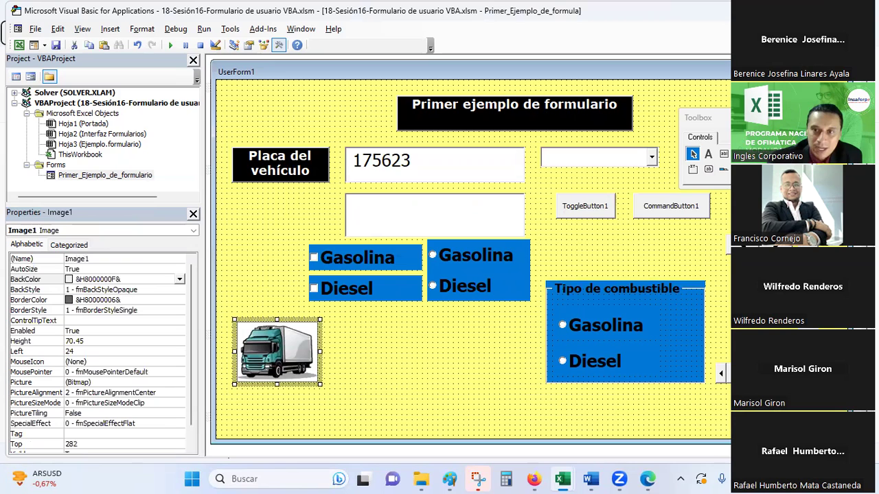
pyautogui.moveTo(308, 364); pyautogui.dragTo(770, 132)
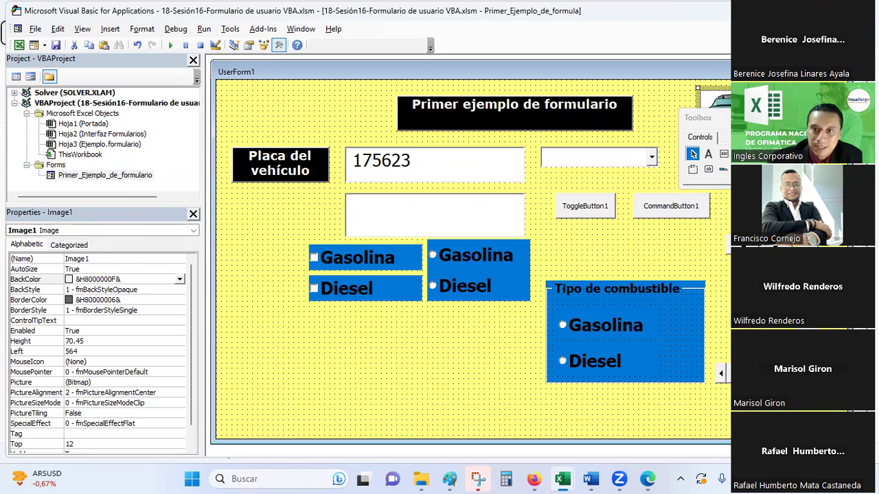
pyautogui.click(369, 349)
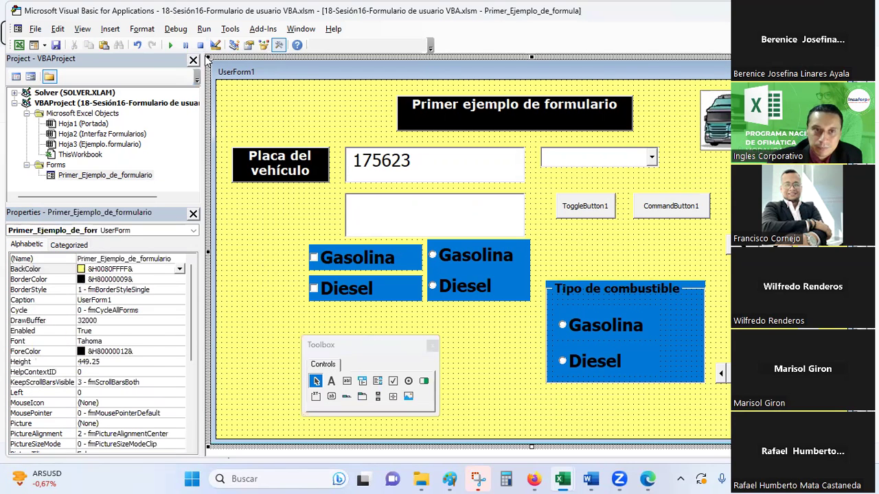
# Preview the vehicle form in Excel, close it, and toggle design mode
pyautogui.click(173, 45)
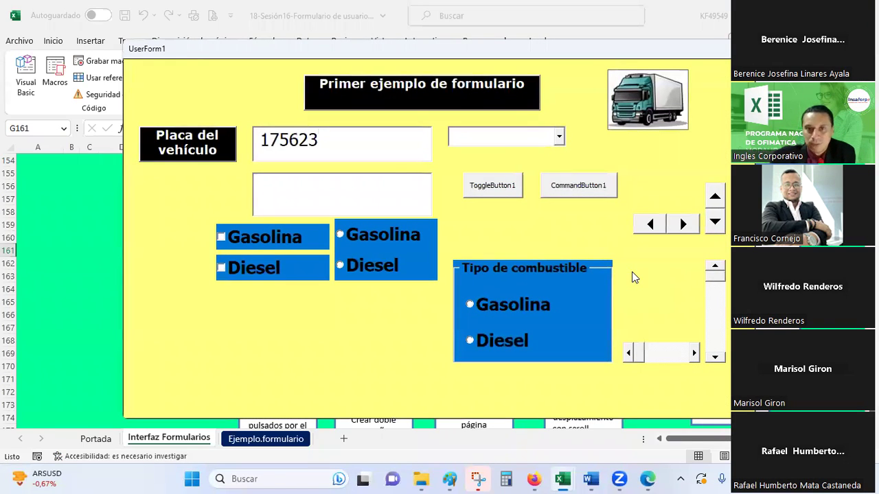
pyautogui.hotkey('alt', 'F4')
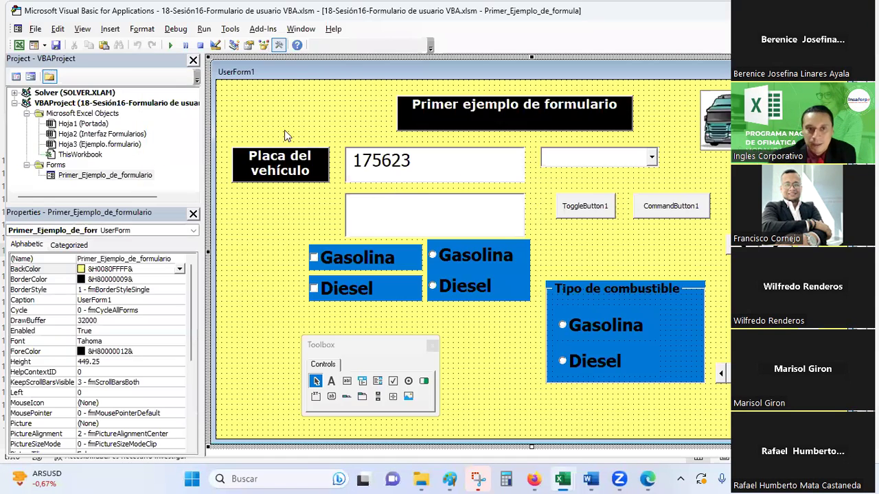
pyautogui.click(215, 45)
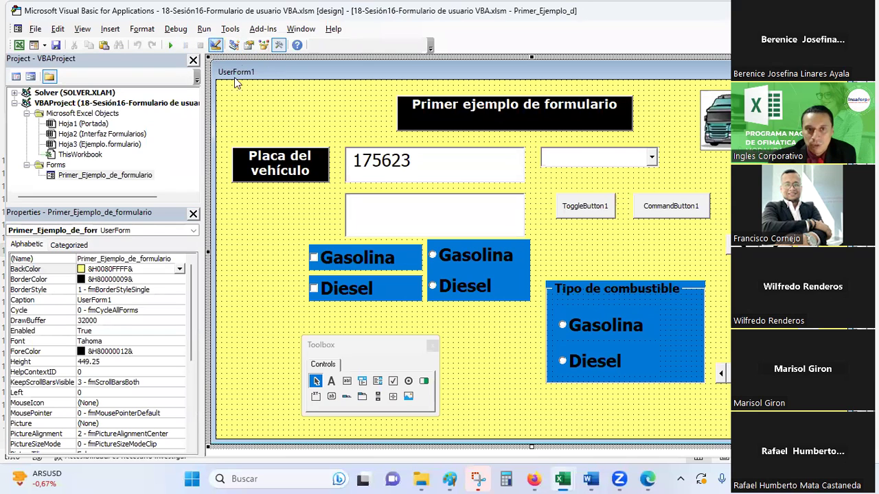
pyautogui.click(719, 127)
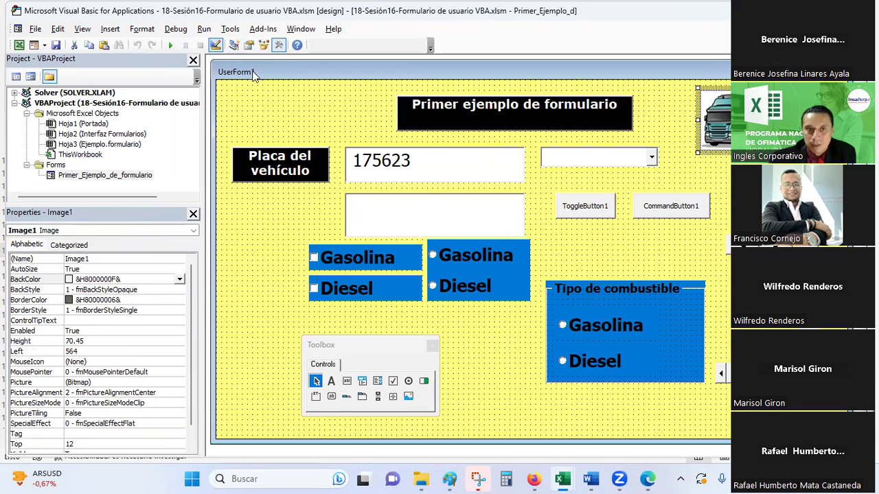
pyautogui.click(215, 45)
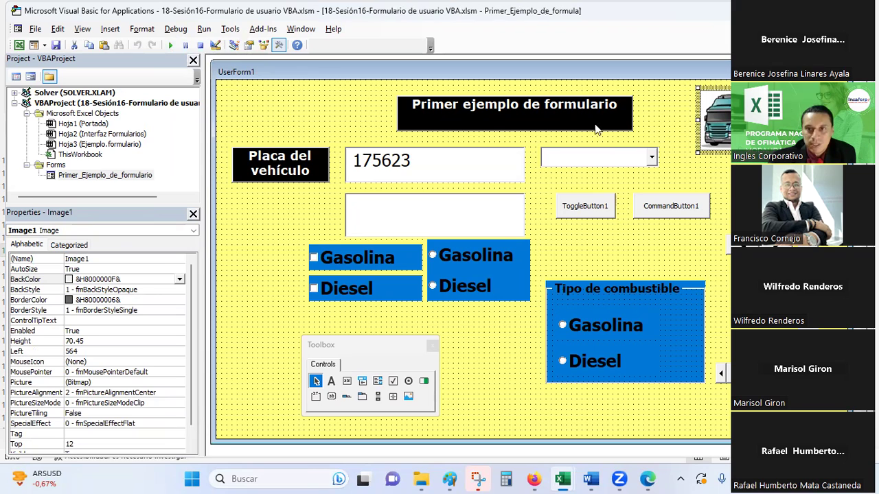
pyautogui.click(171, 48)
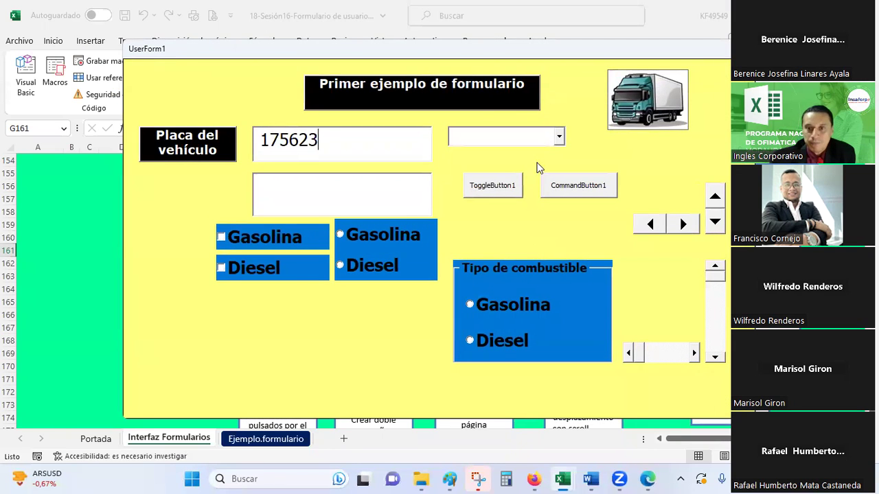
pyautogui.click(755, 49)
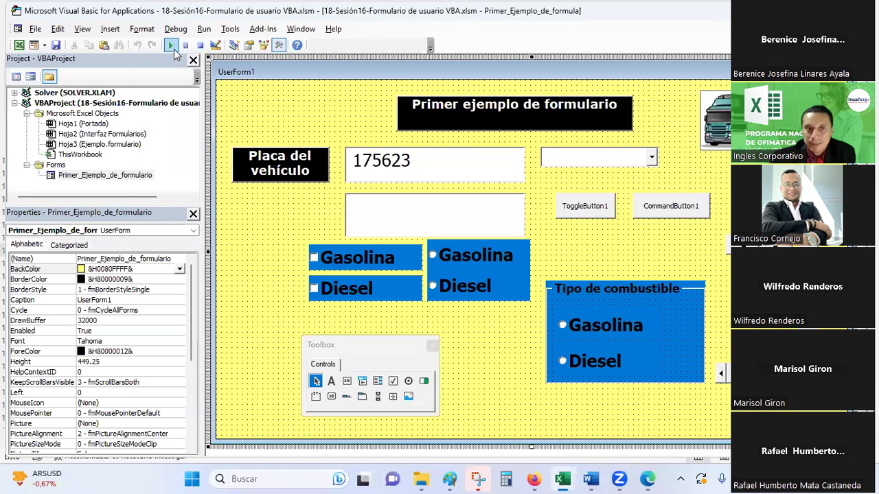
# Run the vehicle form in Excel and try its dropdown, toggle button and scroll bar
pyautogui.click(171, 46)
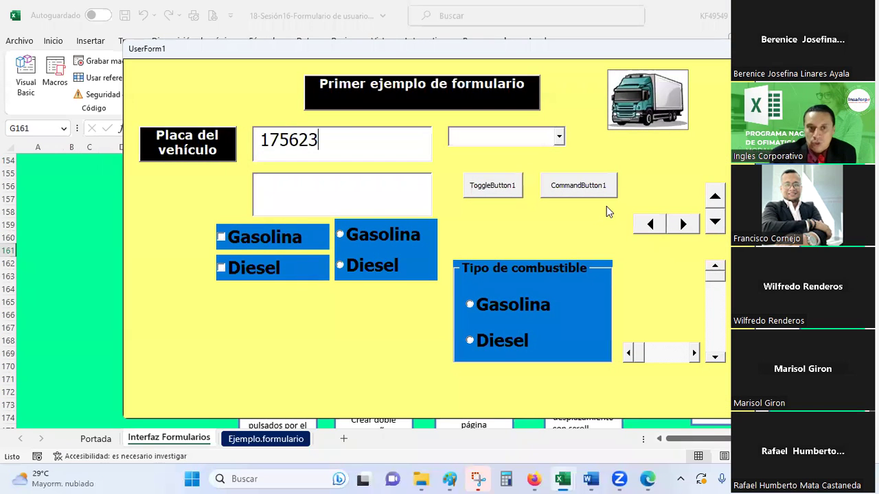
pyautogui.click(559, 137)
pyautogui.click(559, 140)
pyautogui.click(512, 193)
pyautogui.click(574, 194)
pyautogui.click(684, 224)
pyautogui.click(715, 357)
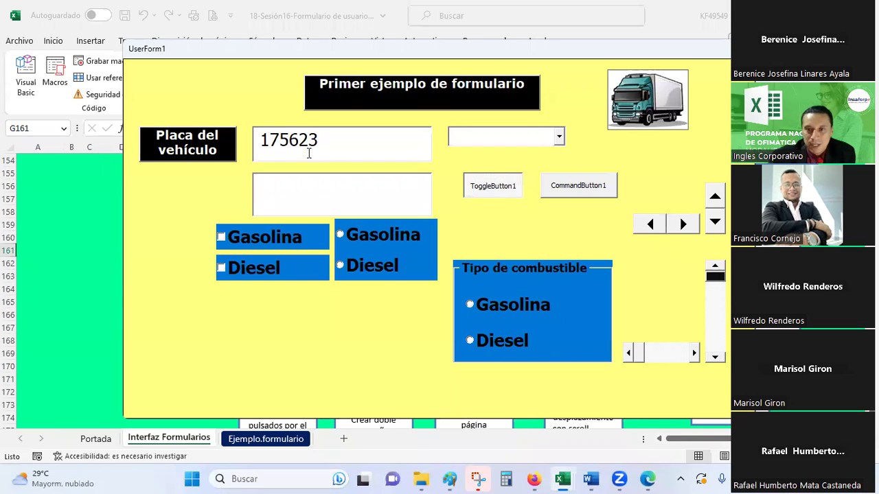
# Switch from the editor back to Excel, where the vehicle form is still running
pyautogui.hotkey('alt', 'Tab')
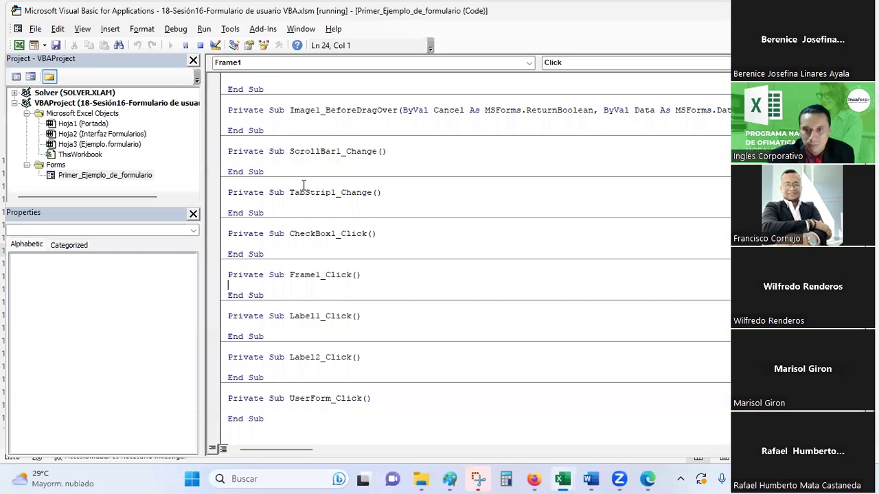
pyautogui.hotkey('alt', 'Tab')
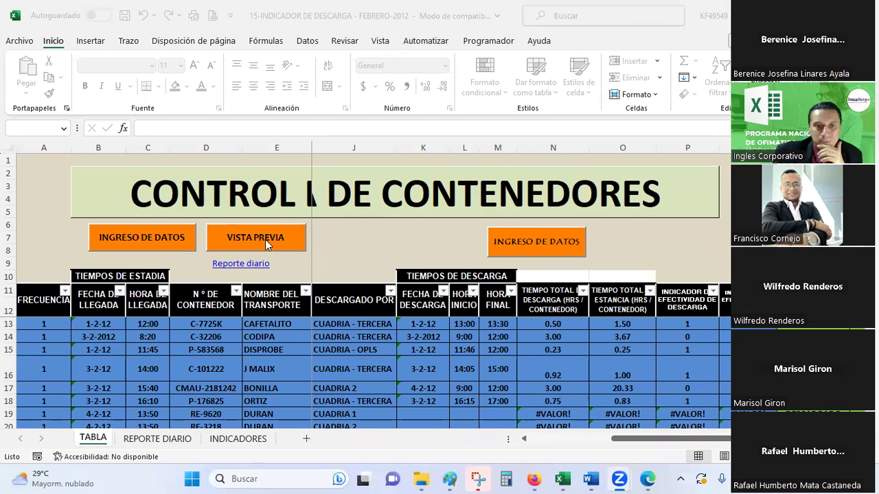
# Open the INGRESO DE DATOS entry form, click its arrival date field, close it, then show Programador
pyautogui.click(349, 237)
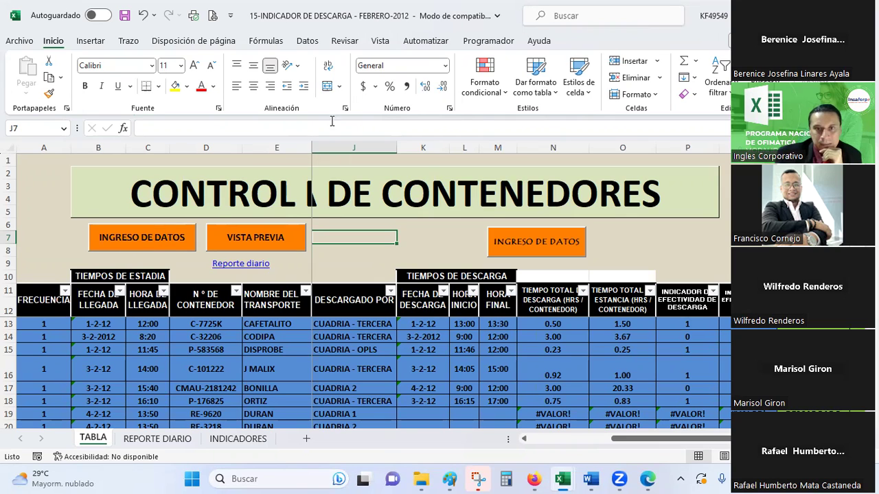
pyautogui.click(141, 244)
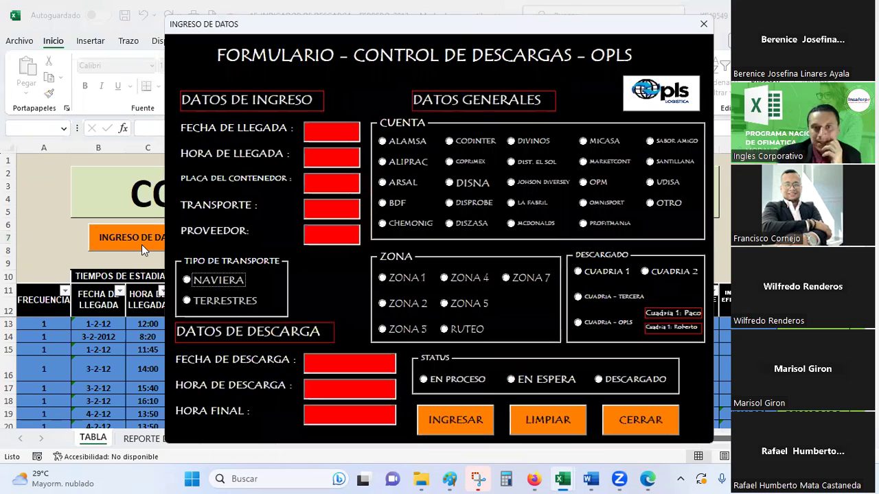
pyautogui.click(312, 129)
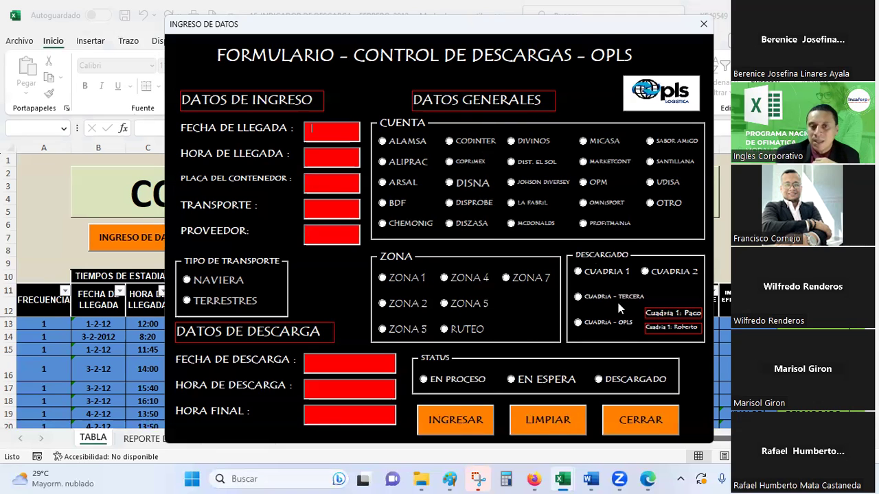
pyautogui.click(703, 25)
pyautogui.click(488, 41)
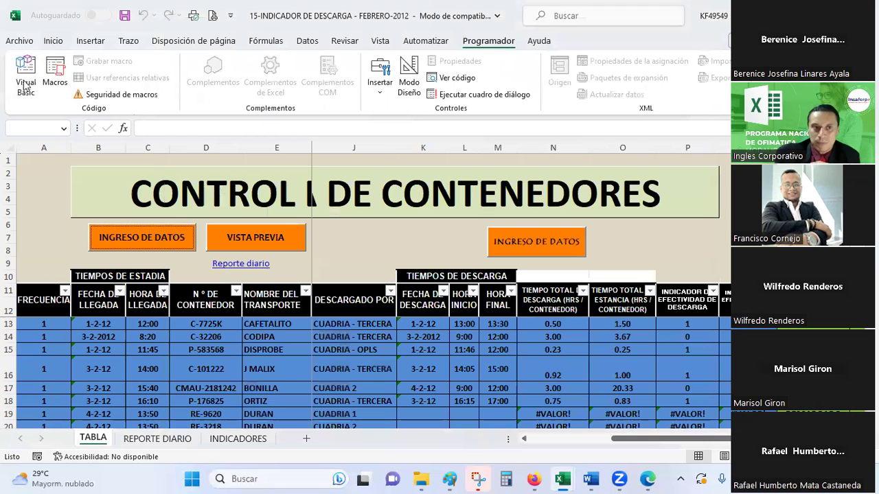
# Open the Visual Basic editor and load UserForm1 from the Project Explorer into design view
pyautogui.click(26, 84)
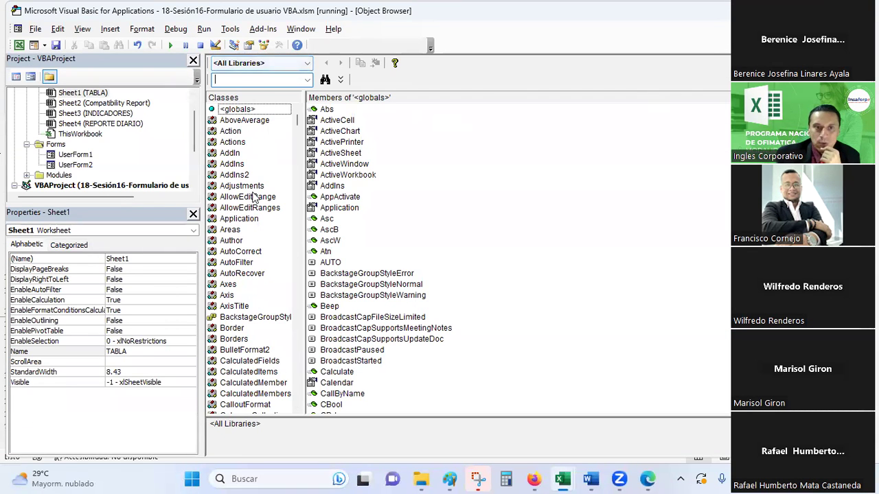
pyautogui.click(234, 46)
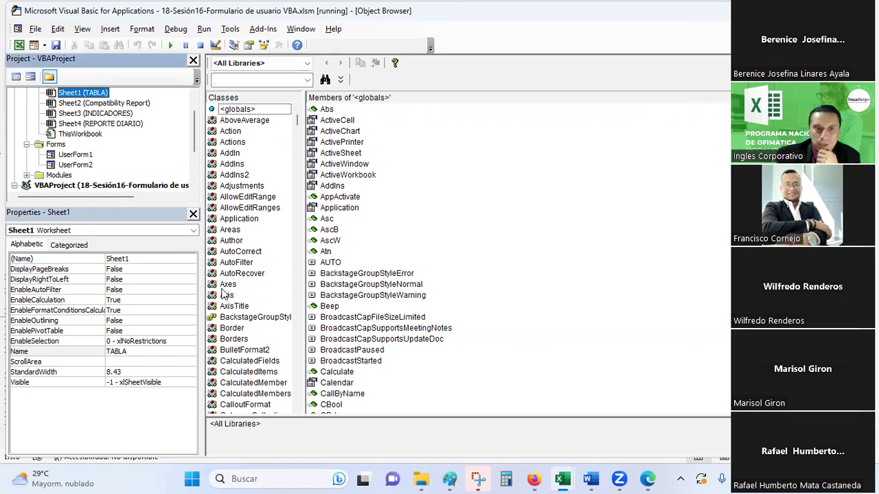
pyautogui.scroll(-1, 59, 152)
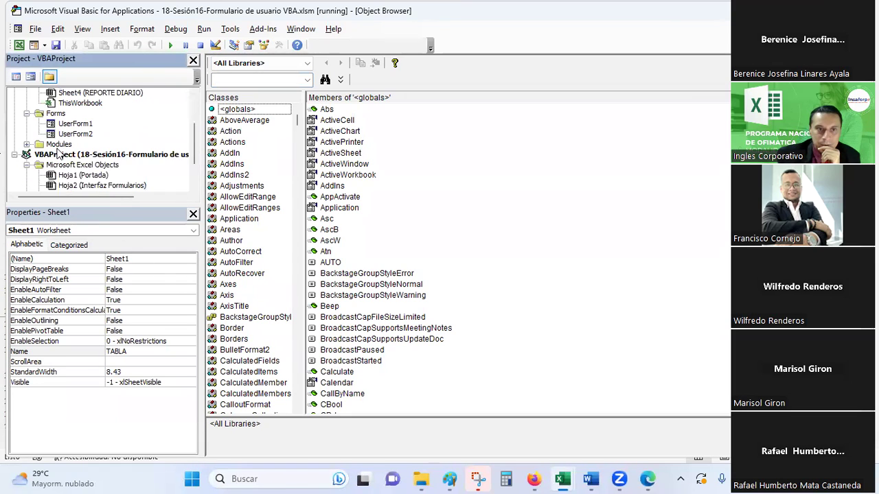
pyautogui.scroll(-2, 58, 152)
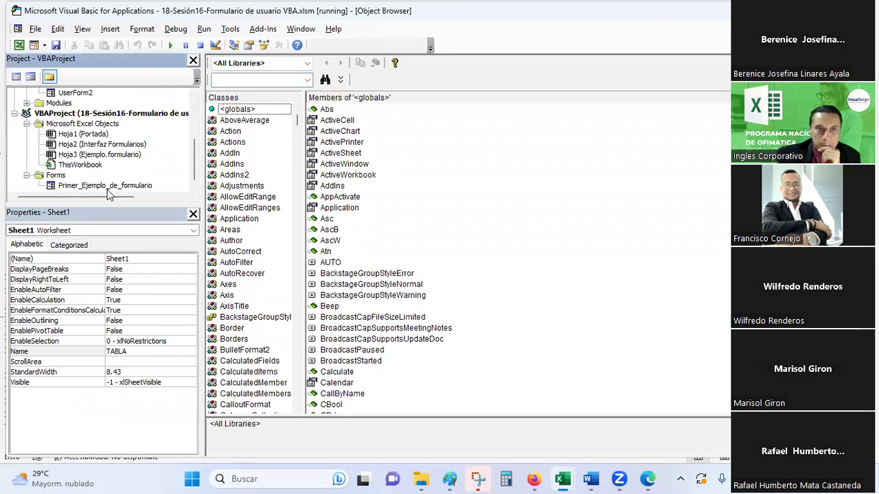
pyautogui.scroll(2, 102, 180)
pyautogui.doubleClick(68, 144)
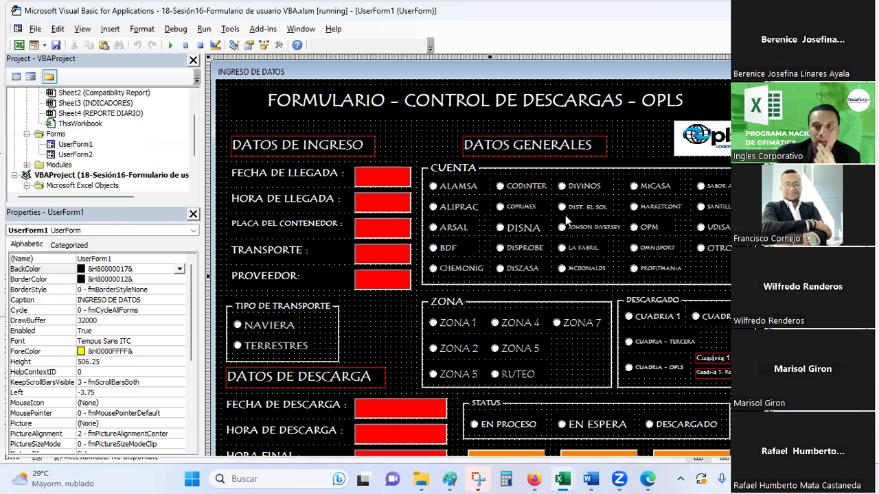
# Open the blank UserForm2, expand the Modules folder, and open Module1's code
pyautogui.doubleClick(75, 154)
pyautogui.click(76, 145)
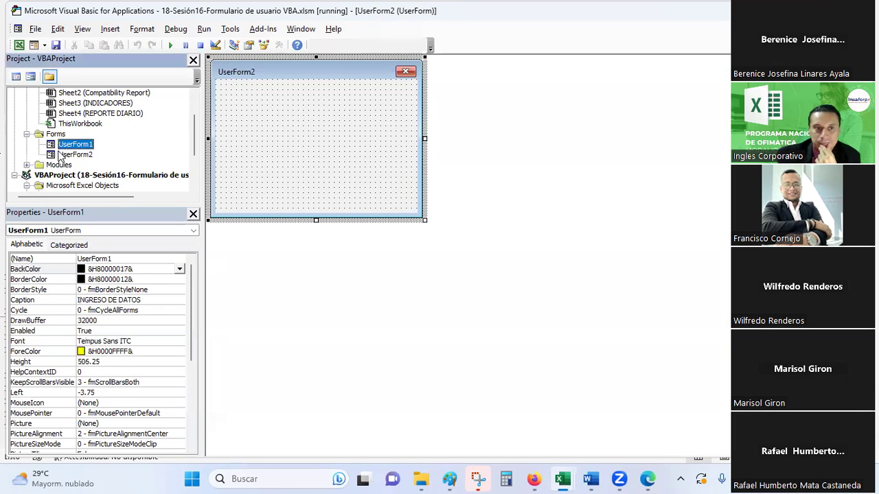
pyautogui.click(27, 165)
pyautogui.click(75, 126)
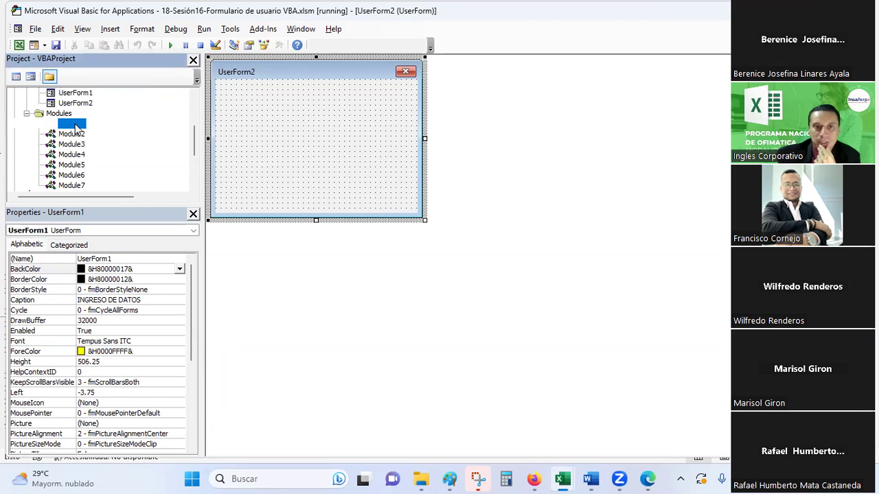
pyautogui.doubleClick(76, 126)
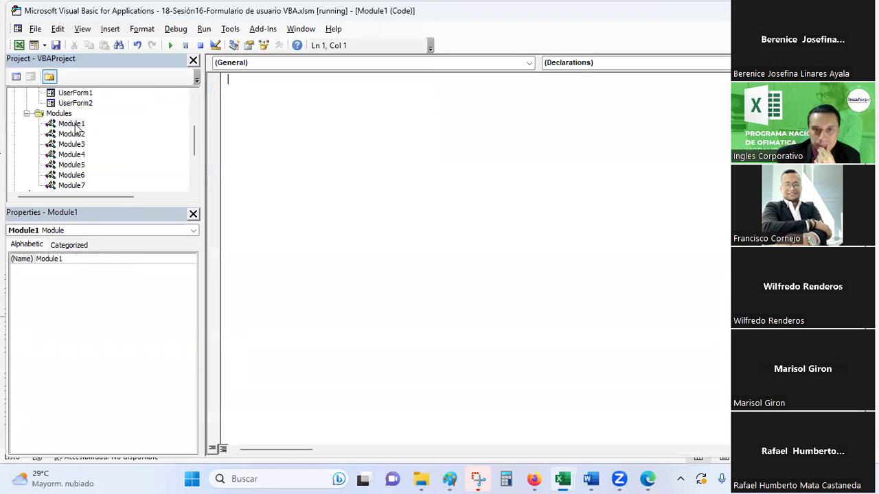
# View Module2's INDICADOR and REGRESAR macros, Module3, Module4's GENERARINDICADOR and Module5's ORDEN
pyautogui.doubleClick(72, 134)
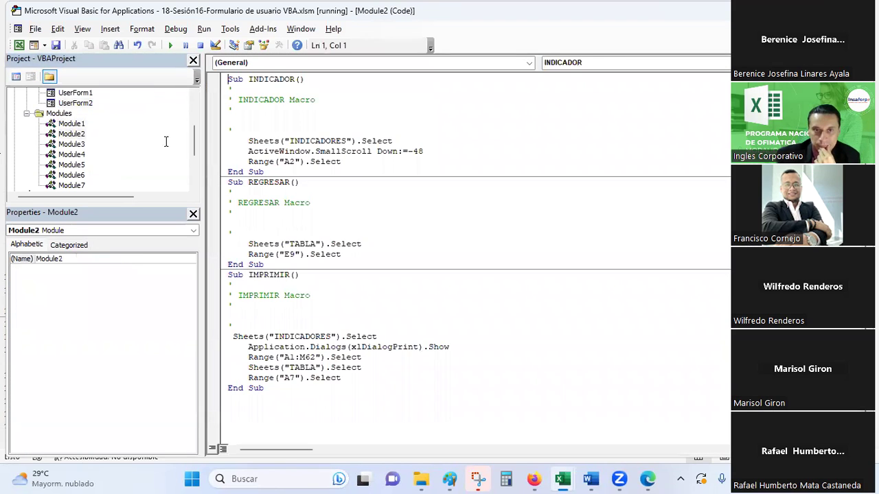
pyautogui.click(307, 134)
pyautogui.click(269, 244)
pyautogui.doubleClick(72, 144)
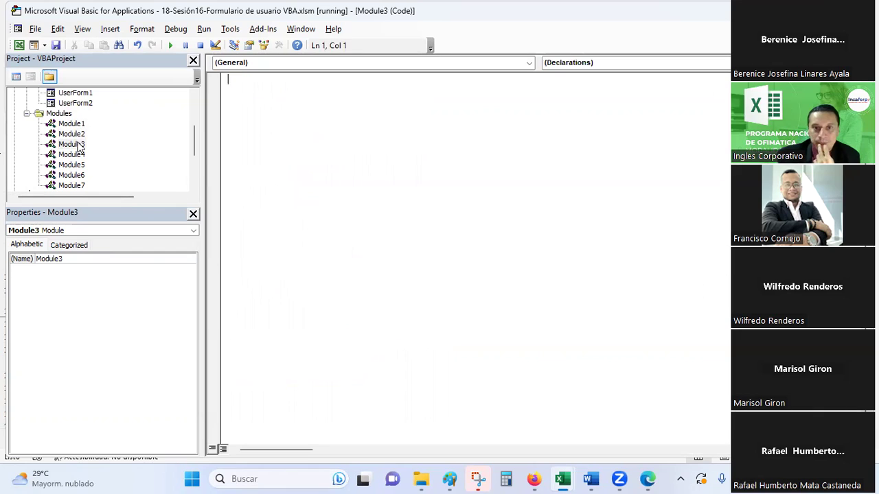
pyautogui.click(72, 154)
pyautogui.doubleClick(76, 155)
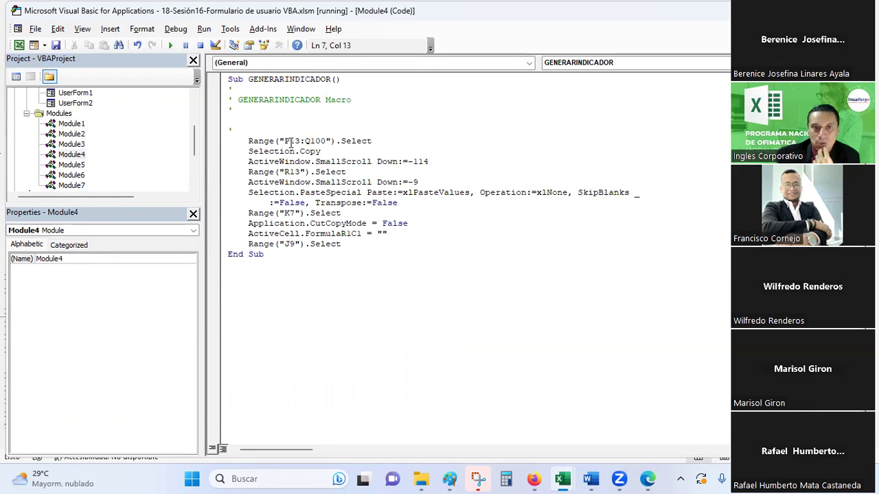
pyautogui.doubleClick(72, 165)
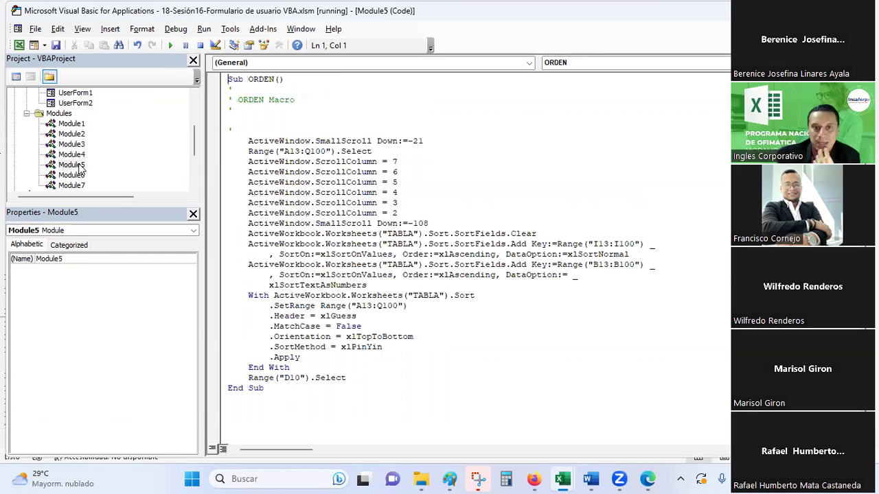
pyautogui.click(337, 182)
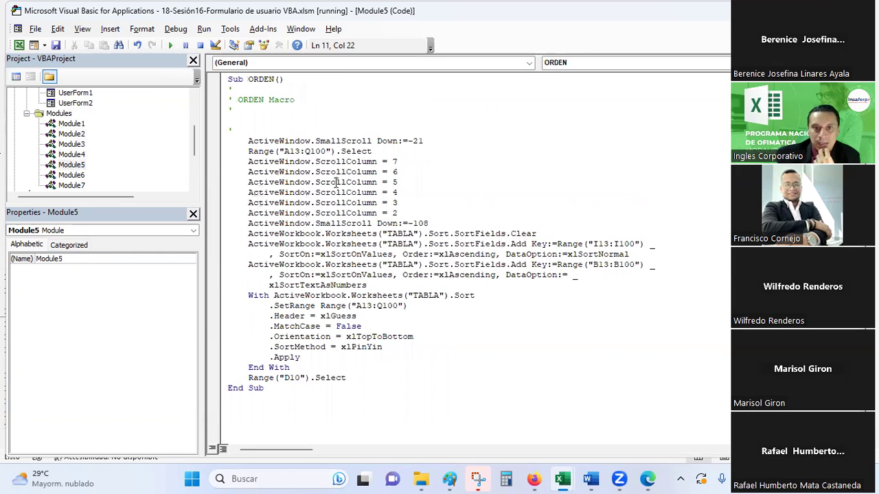
# Read through Module6's Mail_ActiveSheet macro, then open Module7's PISTILLO and COMEBACK macros
pyautogui.doubleClick(76, 176)
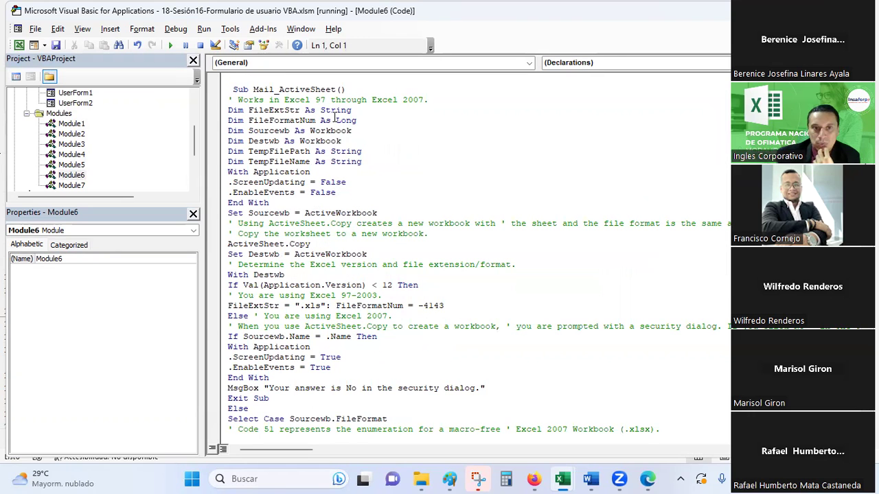
pyautogui.scroll(-1, 334, 117)
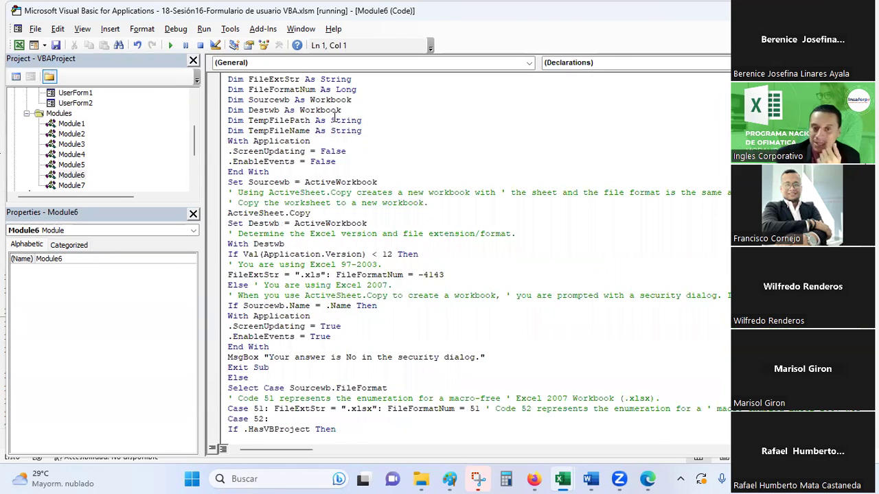
pyautogui.scroll(-3, 334, 117)
pyautogui.scroll(-1, 334, 116)
pyautogui.scroll(-1, 334, 116)
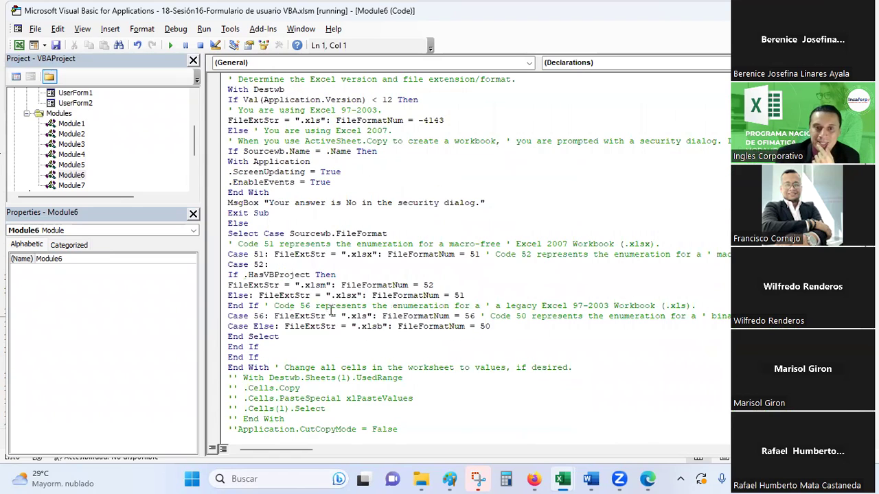
pyautogui.scroll(-2, 335, 310)
pyautogui.scroll(-1, 335, 310)
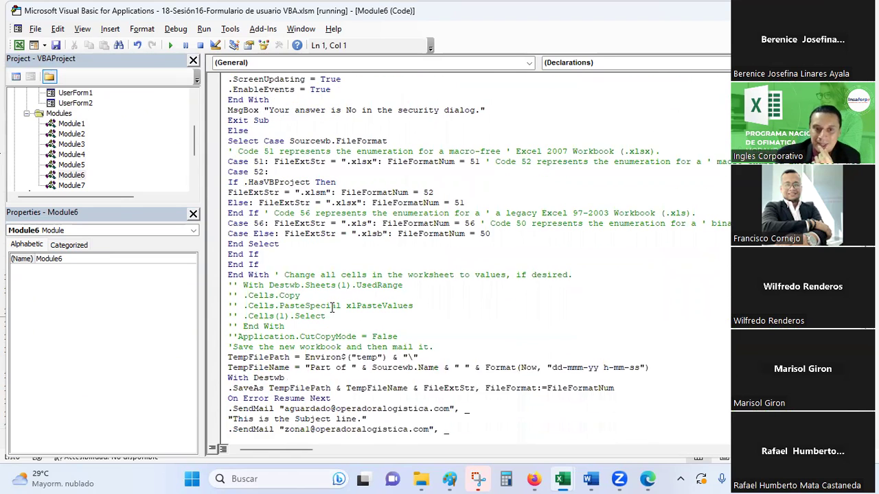
pyautogui.scroll(-2, 334, 310)
pyautogui.scroll(-2, 333, 308)
pyautogui.scroll(-2, 333, 308)
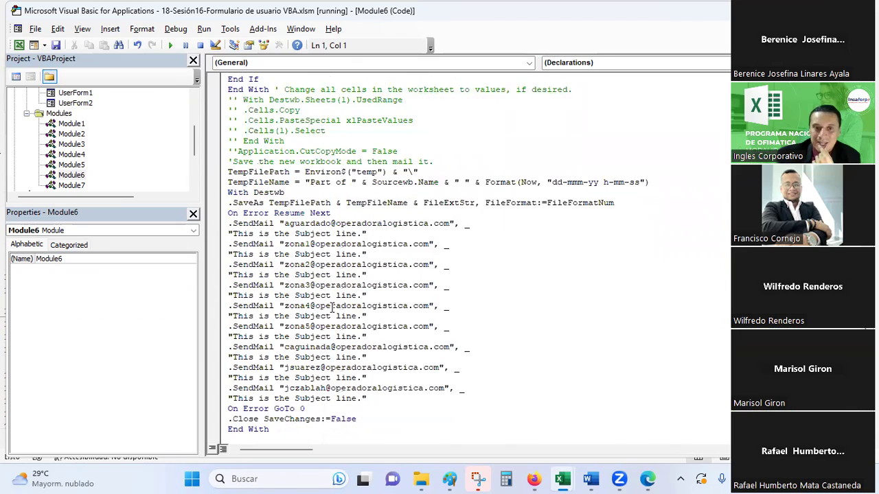
pyautogui.scroll(-1, 333, 308)
pyautogui.scroll(-2, 333, 307)
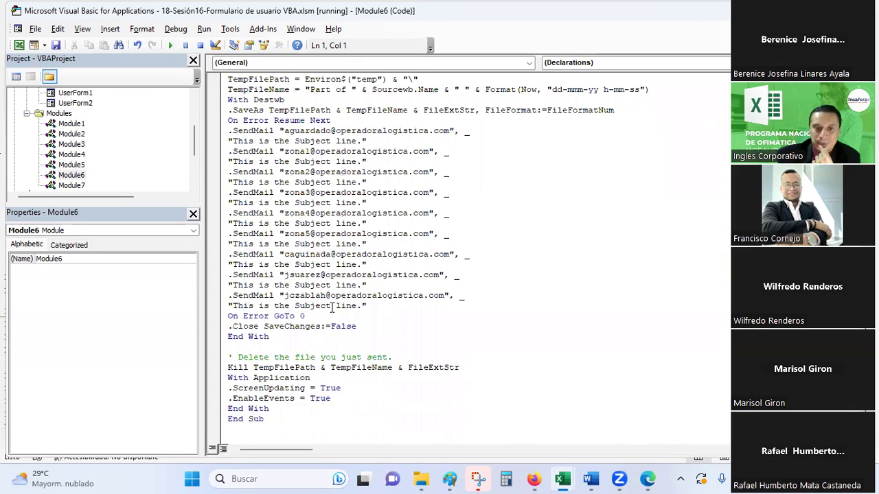
pyautogui.scroll(8, 332, 307)
pyautogui.scroll(9, 332, 307)
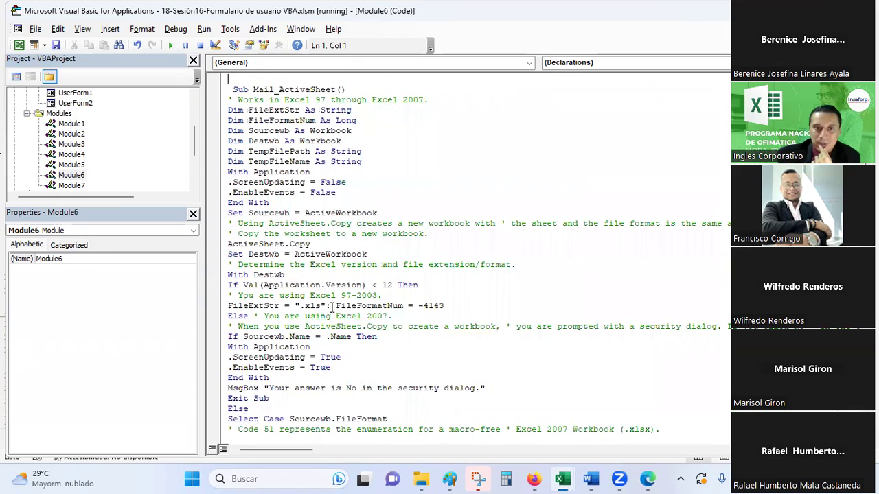
pyautogui.click(69, 187)
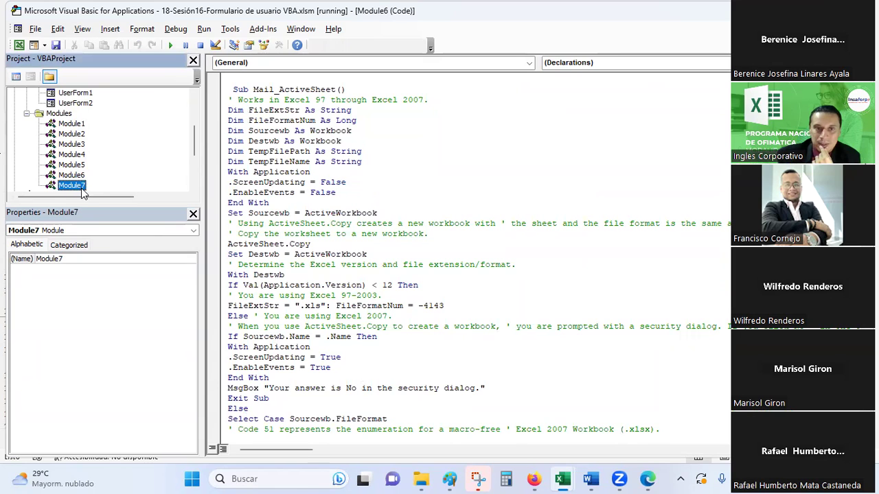
pyautogui.doubleClick(72, 186)
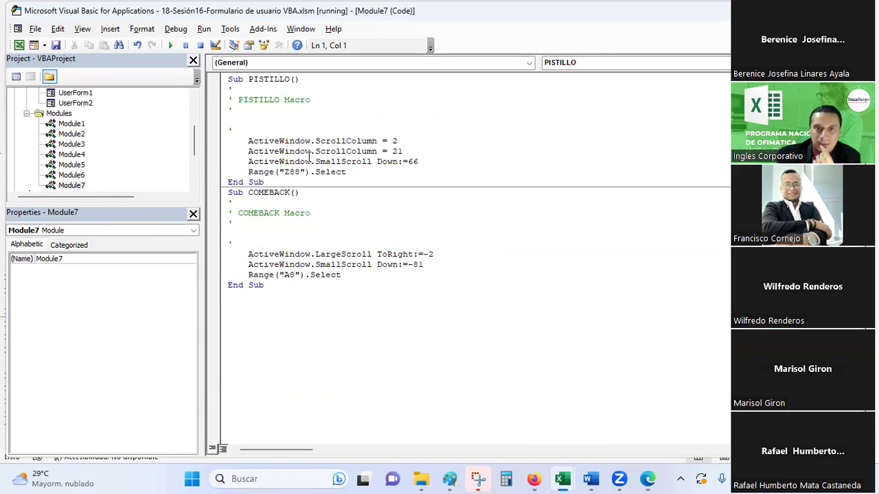
# Open the arrival date box's Change code from UserForm1, then return to the form design
pyautogui.doubleClick(85, 93)
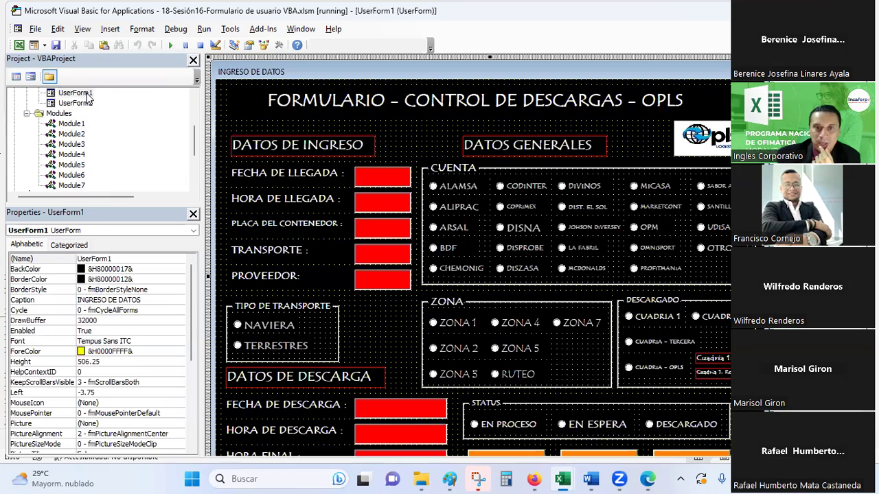
pyautogui.doubleClick(377, 179)
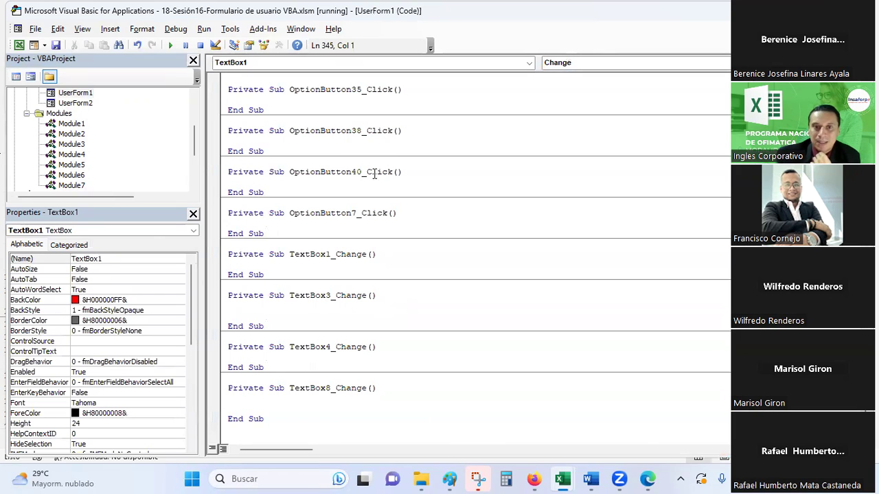
pyautogui.doubleClick(76, 92)
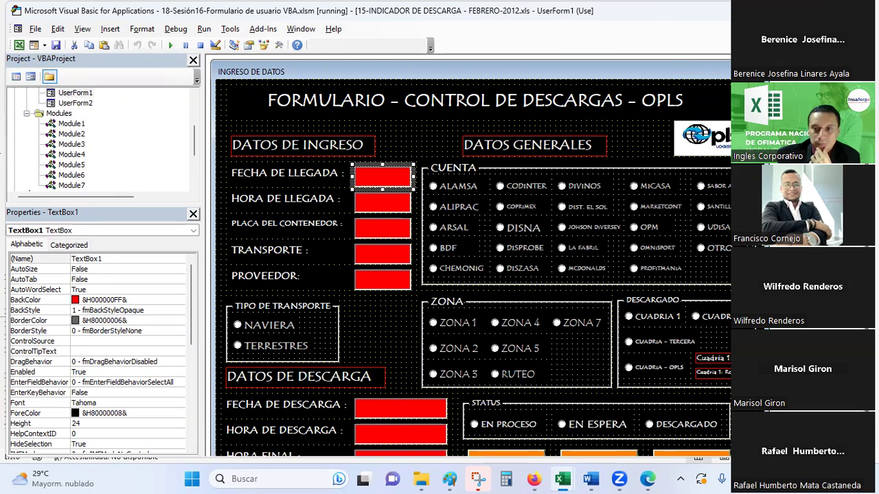
# Open the INGRESAR button's Click code, scroll through it, and return to the designer
pyautogui.scroll(-2, 489, 419)
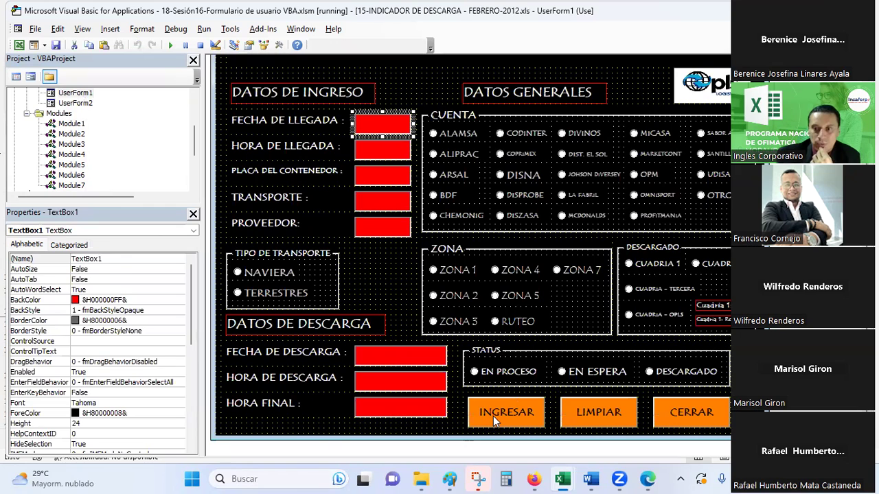
pyautogui.doubleClick(493, 413)
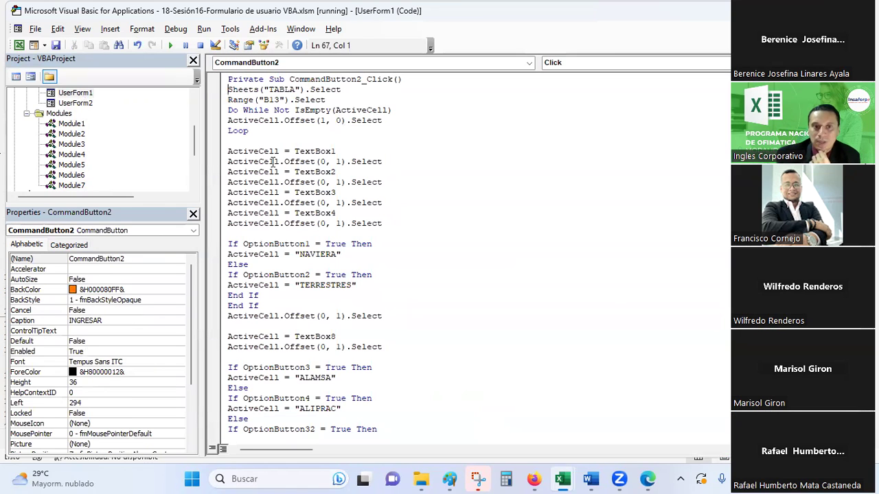
pyautogui.click(300, 234)
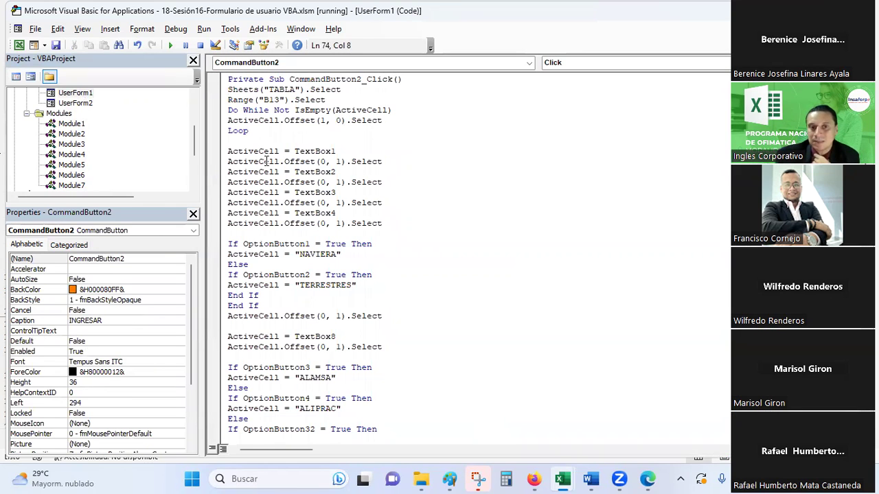
pyautogui.scroll(-3, 300, 206)
pyautogui.scroll(-1, 300, 206)
pyautogui.scroll(-1, 300, 206)
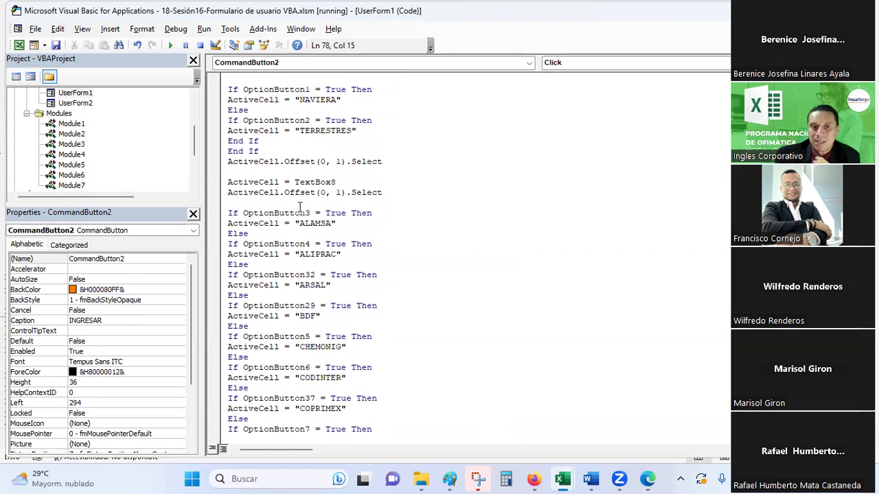
pyautogui.click(300, 254)
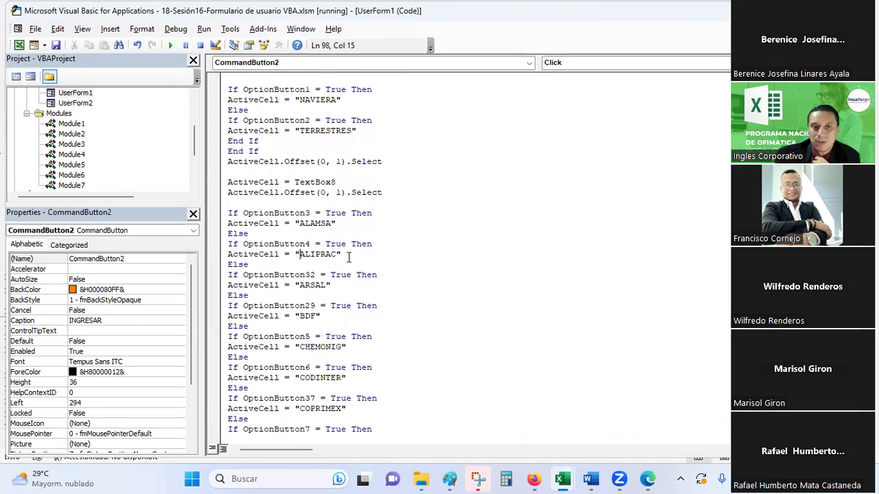
pyautogui.scroll(-2, 300, 254)
pyautogui.scroll(-2, 300, 255)
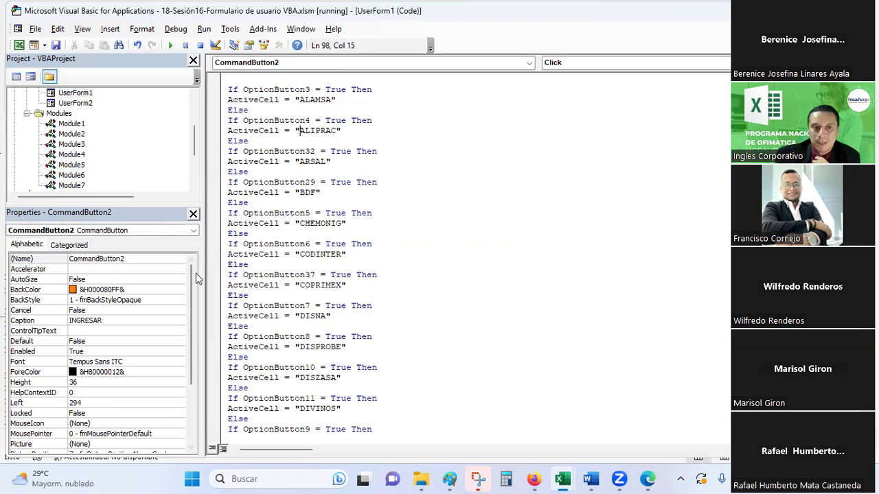
pyautogui.scroll(-1, 287, 274)
pyautogui.scroll(-7, 287, 274)
pyautogui.scroll(-6, 287, 273)
pyautogui.scroll(-7, 287, 273)
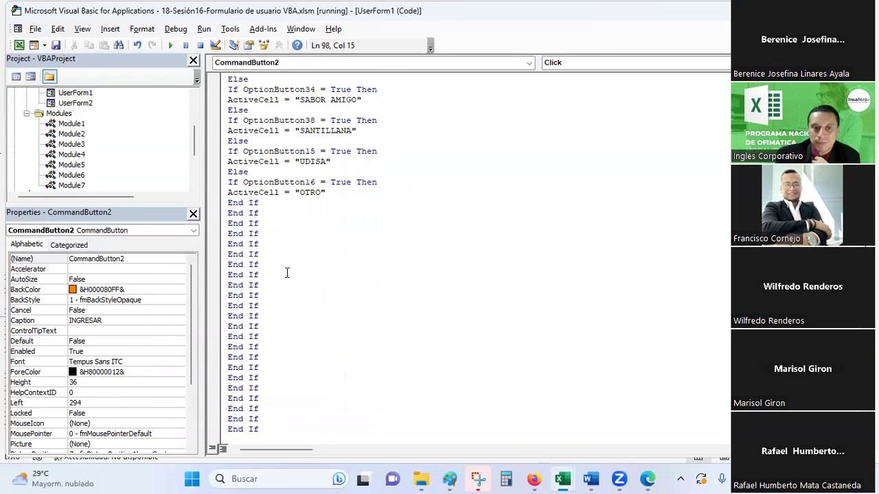
pyautogui.scroll(-6, 287, 274)
pyautogui.scroll(-5, 287, 273)
pyautogui.scroll(-5, 288, 265)
pyautogui.scroll(-7, 288, 264)
pyautogui.scroll(-10, 289, 264)
pyautogui.scroll(-5, 288, 265)
pyautogui.scroll(-5, 288, 264)
pyautogui.doubleClick(72, 93)
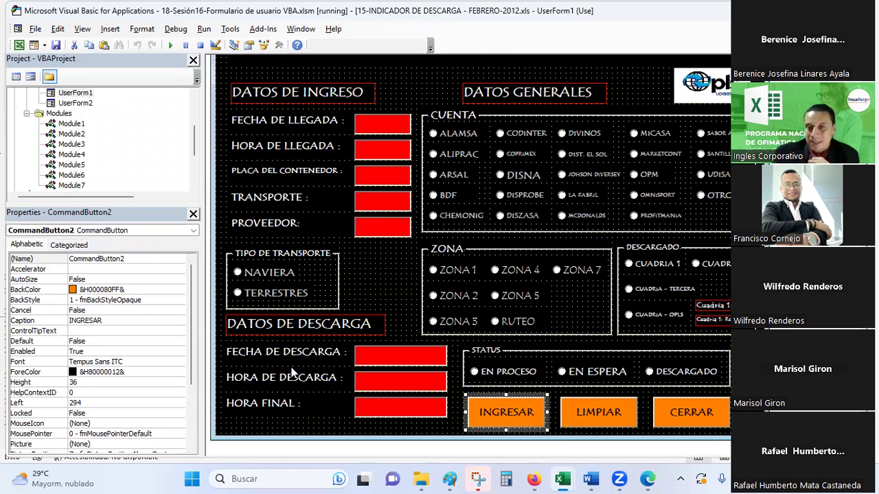
# Select the descargas form itself to list its properties, then switch back to Excel
pyautogui.click(384, 291)
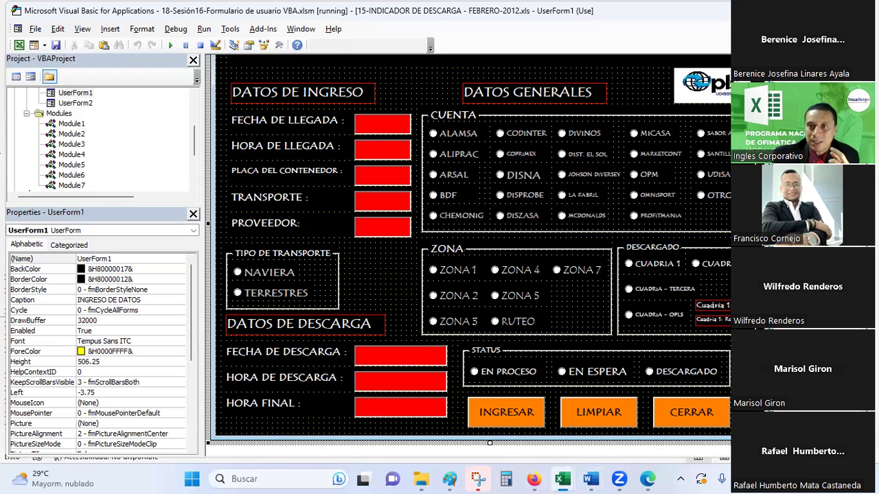
pyautogui.press('F7')
pyautogui.hotkey('alt', 'F11')
# Close the 15-INDICADOR DE DESCARGA workbook without saving (No guardar)
pyautogui.click(381, 254)
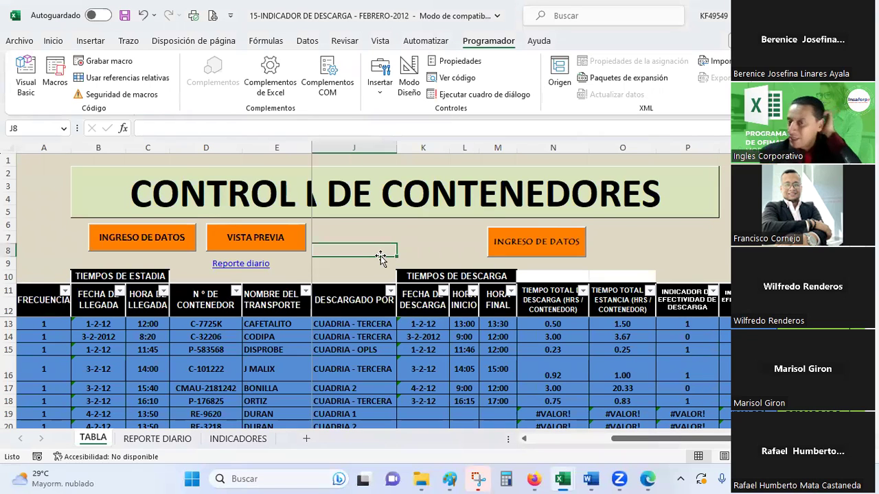
pyautogui.hotkey('alt', 'F4')
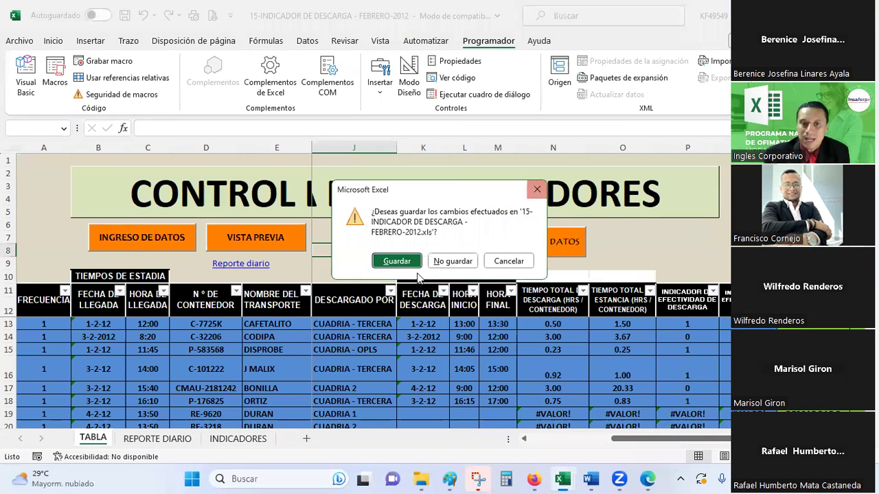
pyautogui.click(449, 262)
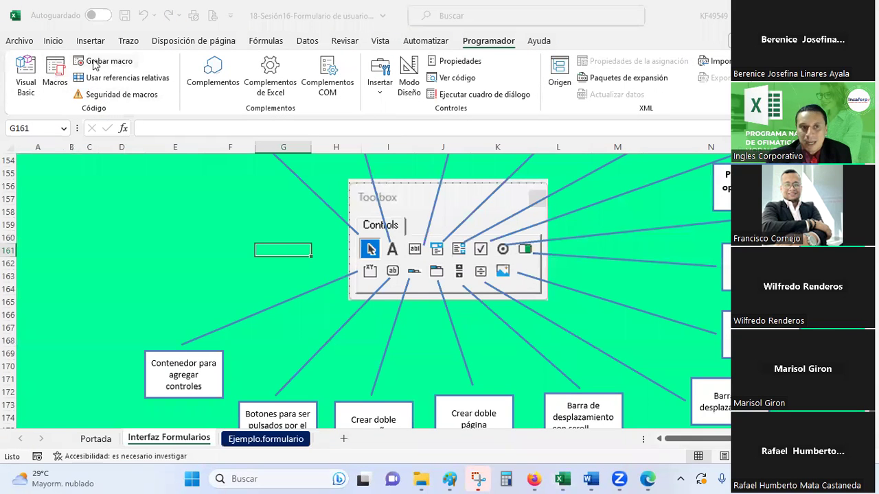
# Scroll through the Toolbox control diagram on the Interfaz Formularios sheet
pyautogui.click(206, 251)
pyautogui.scroll(2, 206, 254)
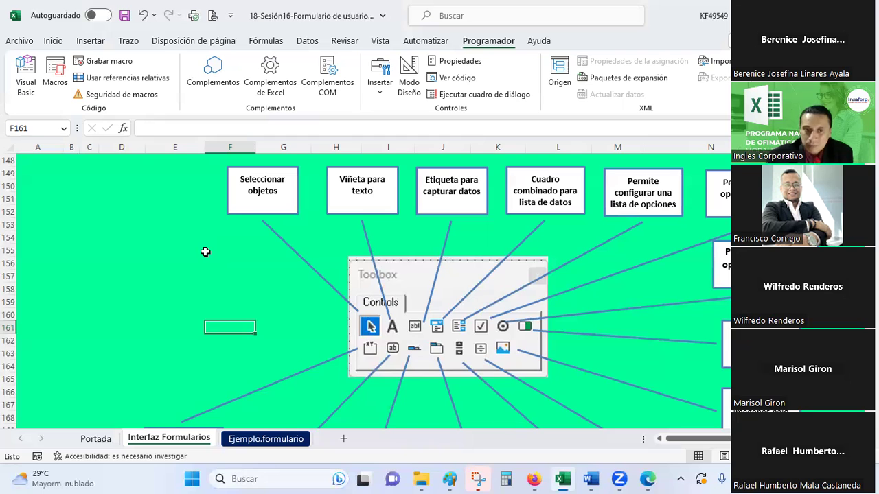
pyautogui.click(206, 254)
pyautogui.scroll(-1, 206, 254)
pyautogui.scroll(-1, 206, 254)
pyautogui.scroll(-2, 331, 245)
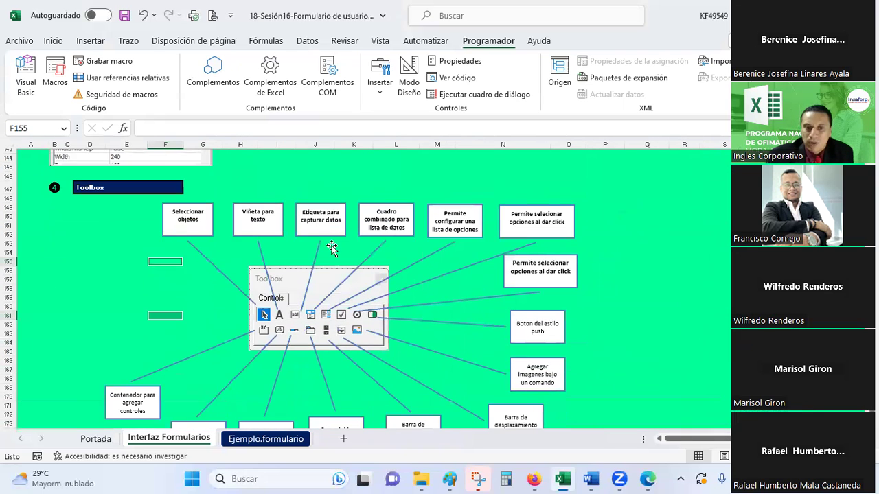
pyautogui.scroll(-2, 334, 249)
pyautogui.scroll(1, 342, 310)
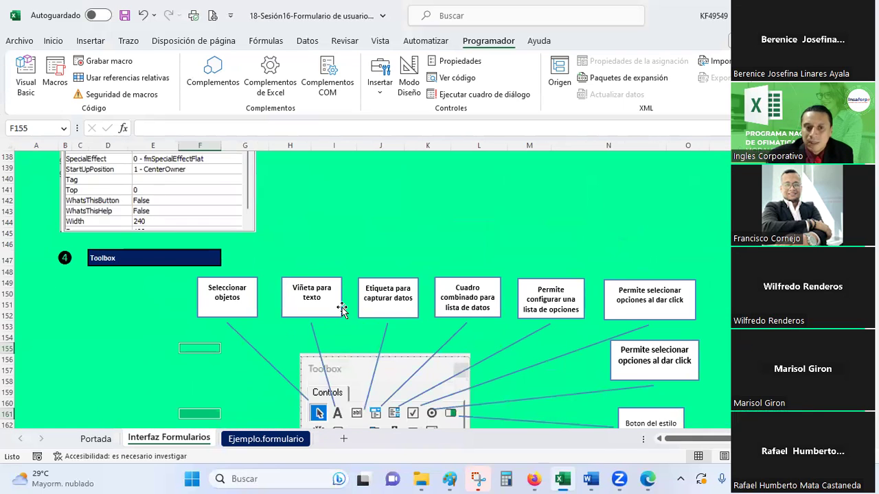
pyautogui.scroll(-3, 342, 311)
pyautogui.scroll(-1, 342, 310)
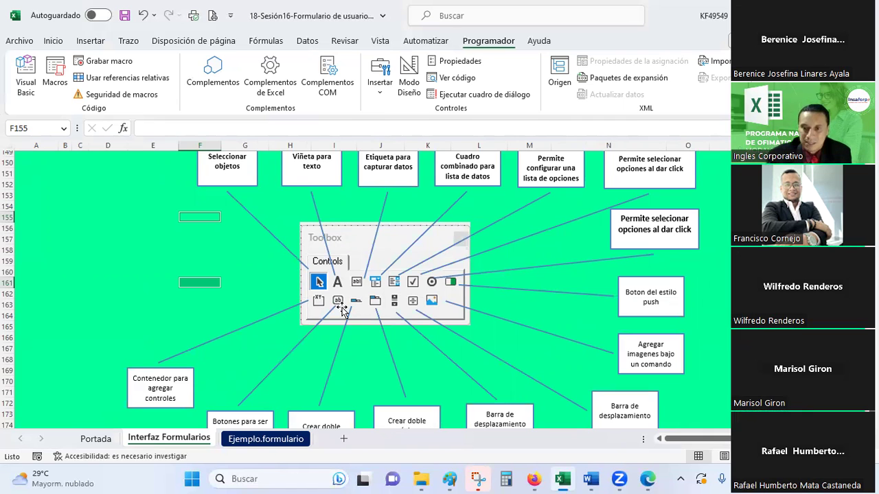
# Open the Primer_Ejemplo_de_formulario form design in VBA, then show Excel's Ejemplo.formulario sheet
pyautogui.click(574, 479)
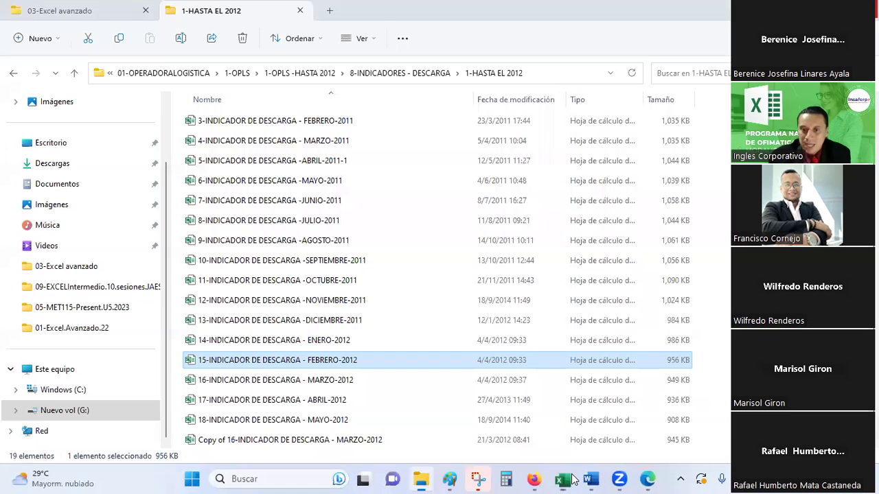
pyautogui.click(570, 479)
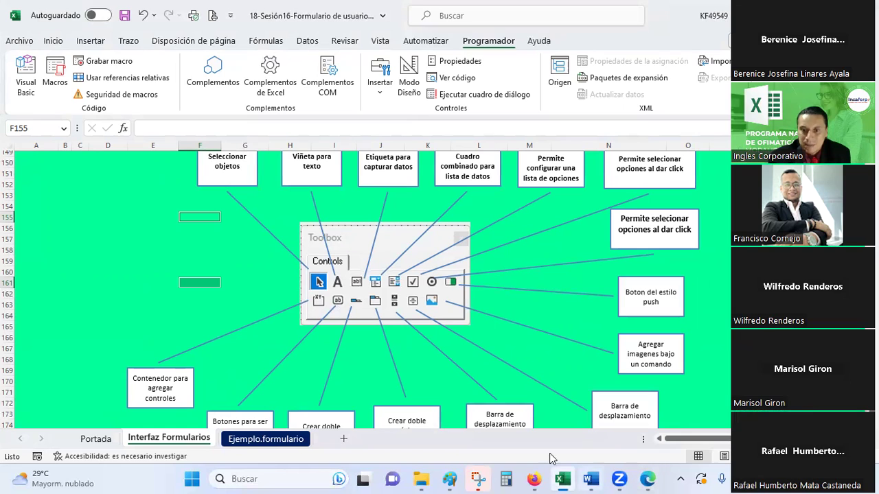
pyautogui.click(26, 69)
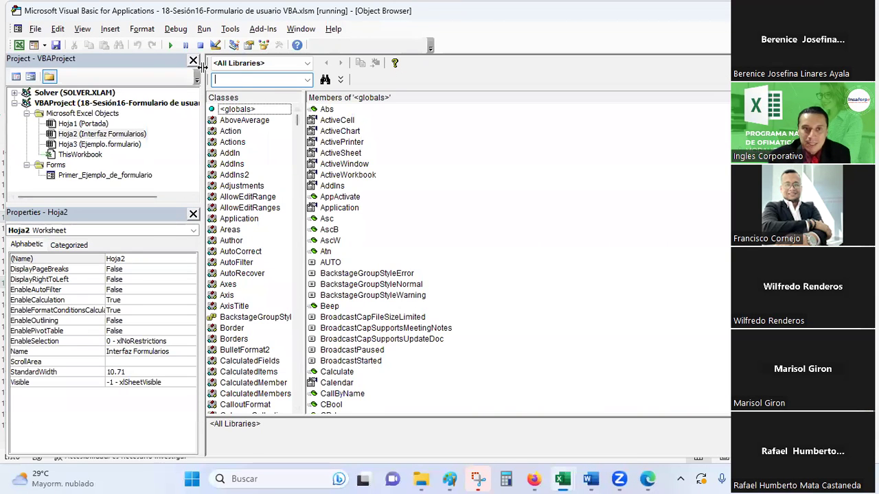
pyautogui.click(68, 176)
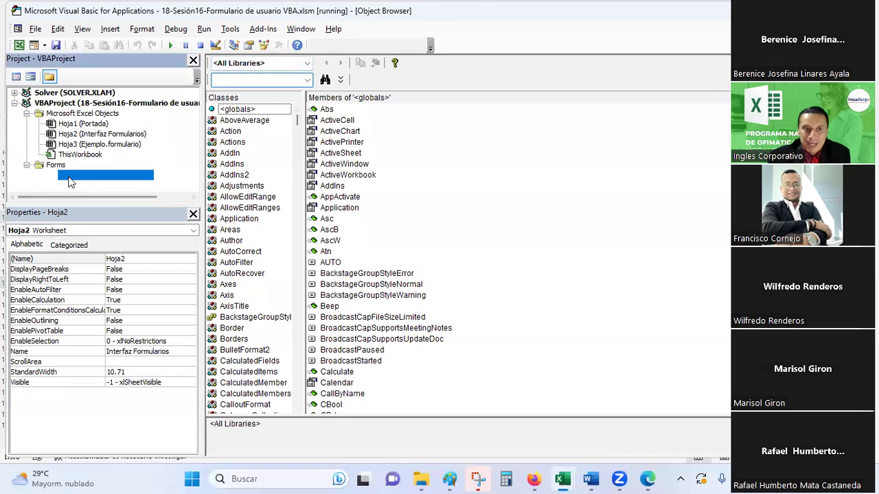
pyautogui.doubleClick(68, 176)
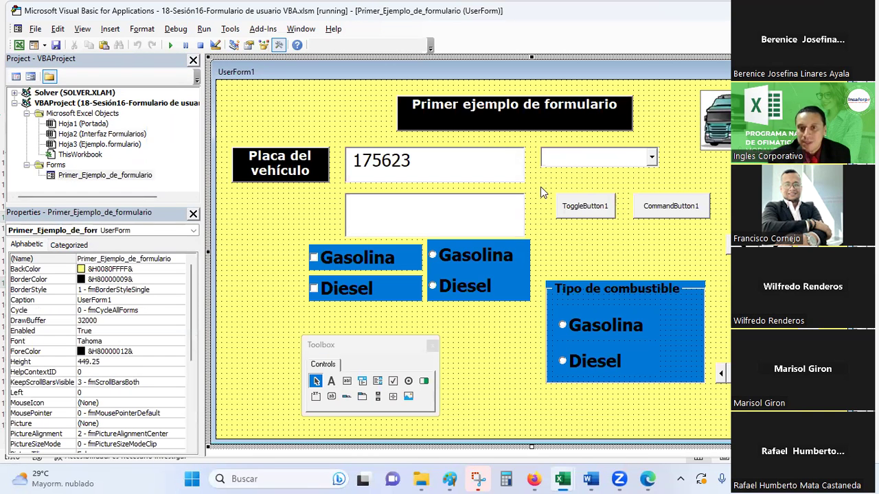
pyautogui.hotkey('alt', 'Tab')
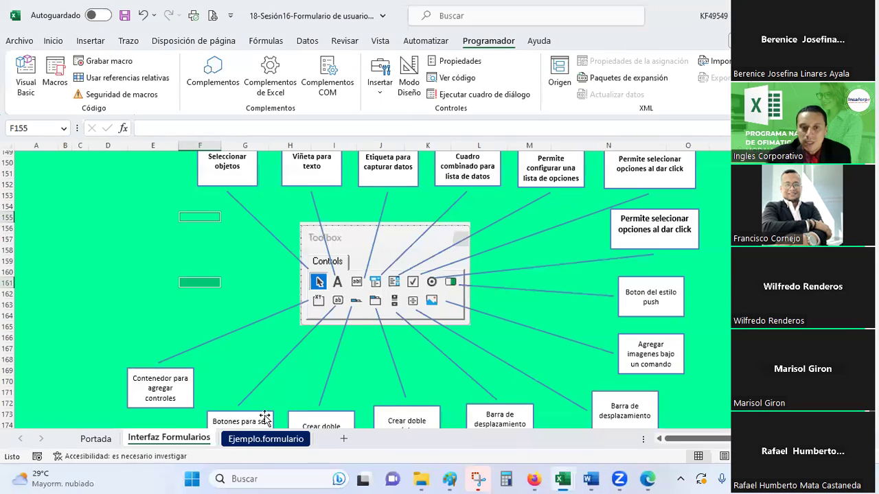
pyautogui.click(266, 439)
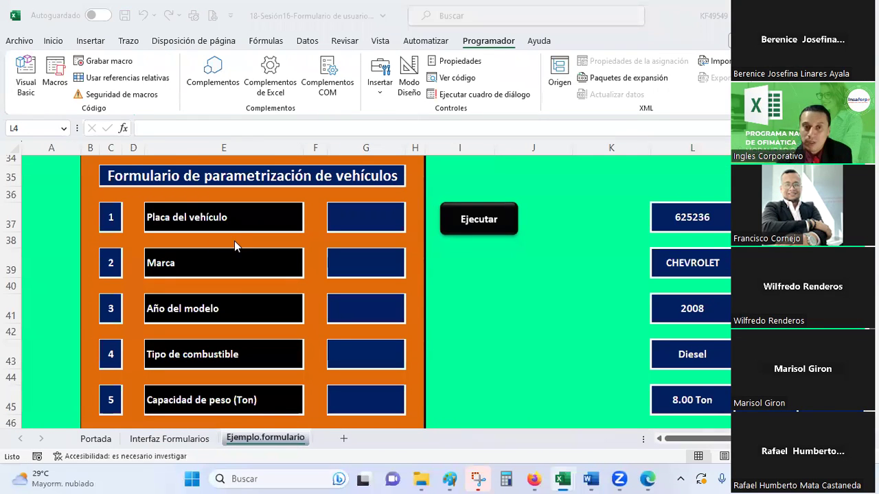
# Switch from Excel's vehicle sheet to the VBA editor showing the yellow vehicle form design
pyautogui.hotkey('alt', 'Tab')
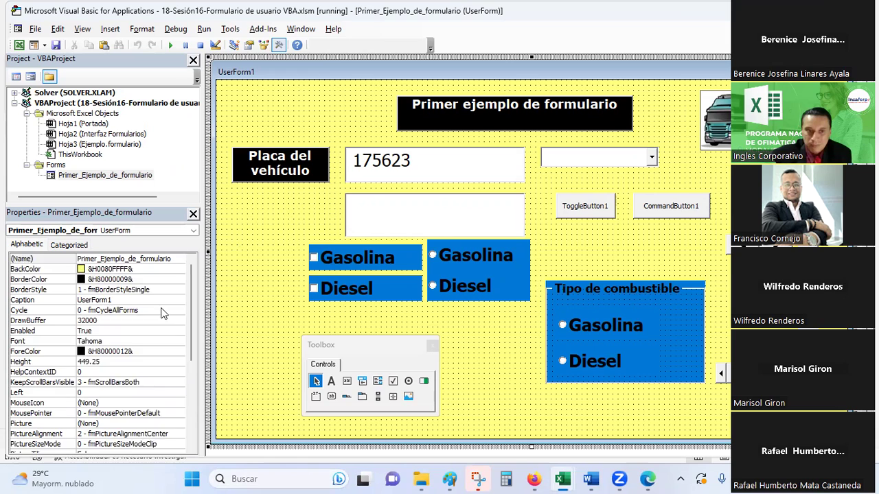
pyautogui.scroll(-1, 163, 313)
pyautogui.scroll(-1, 163, 313)
pyautogui.scroll(-1, 163, 313)
pyautogui.scroll(-1, 164, 313)
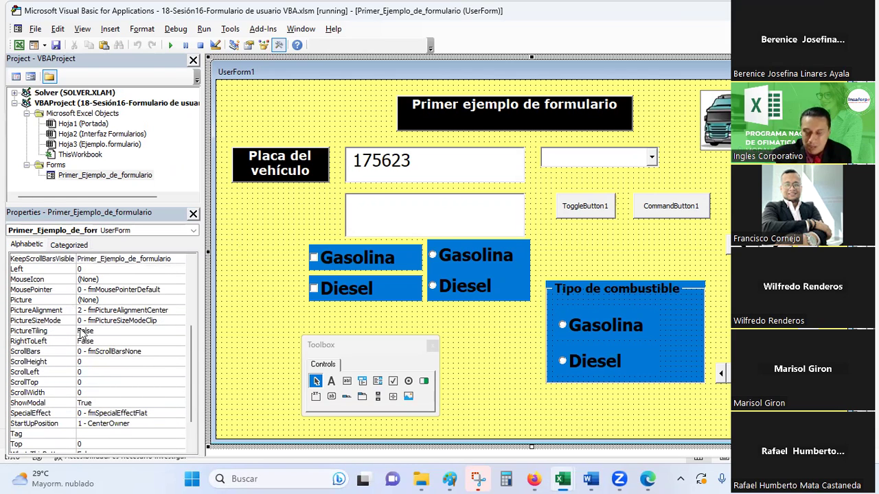
pyautogui.scroll(-1, 82, 333)
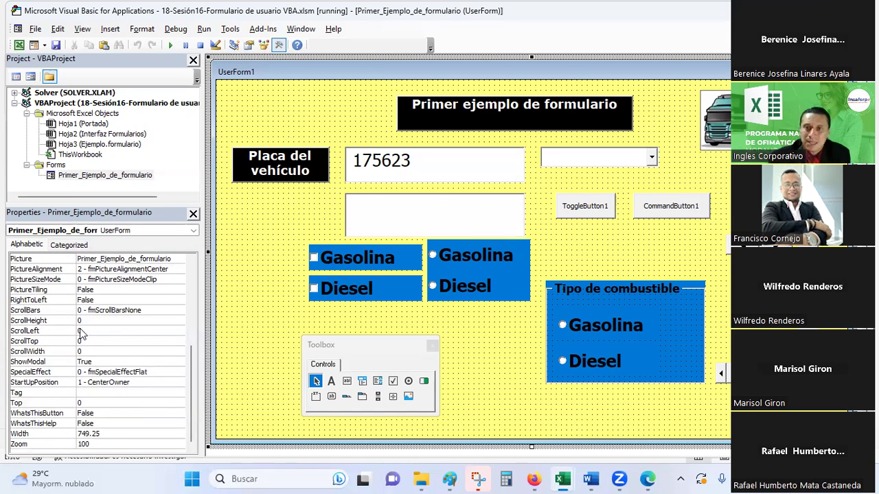
pyautogui.scroll(3, 160, 343)
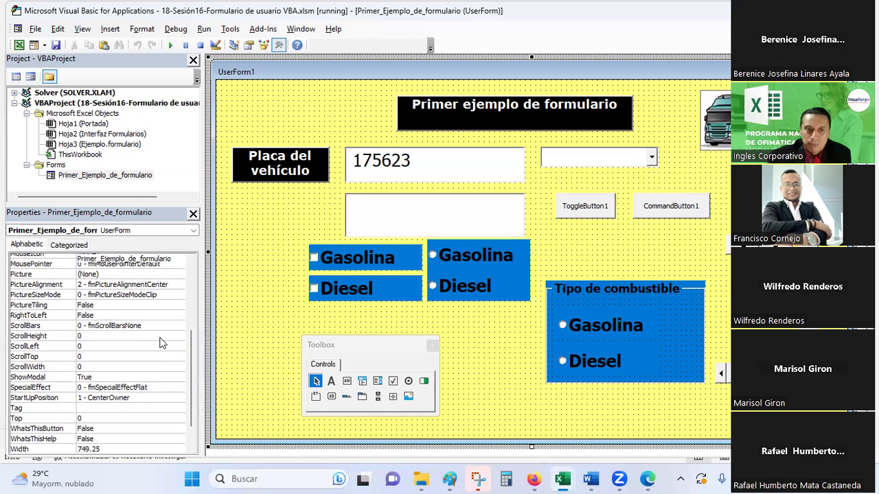
pyautogui.scroll(1, 160, 343)
pyautogui.scroll(3, 160, 343)
pyautogui.scroll(1, 160, 343)
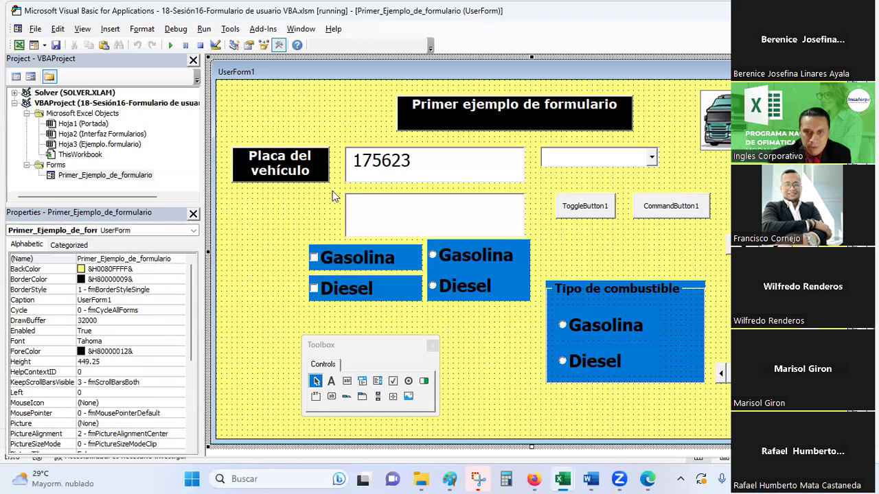
pyautogui.click(416, 124)
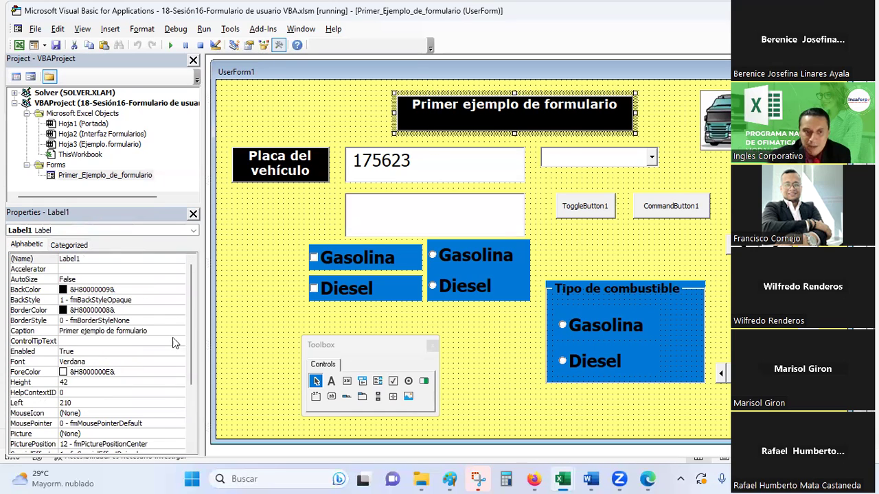
pyautogui.click(721, 117)
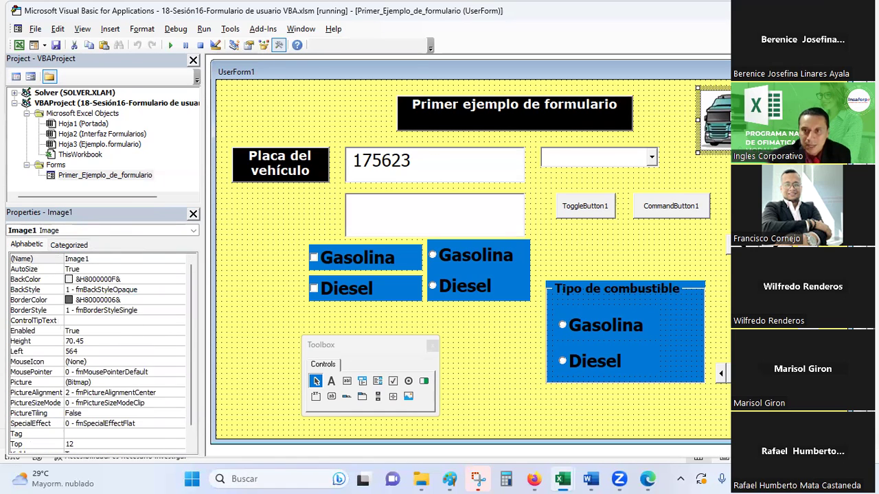